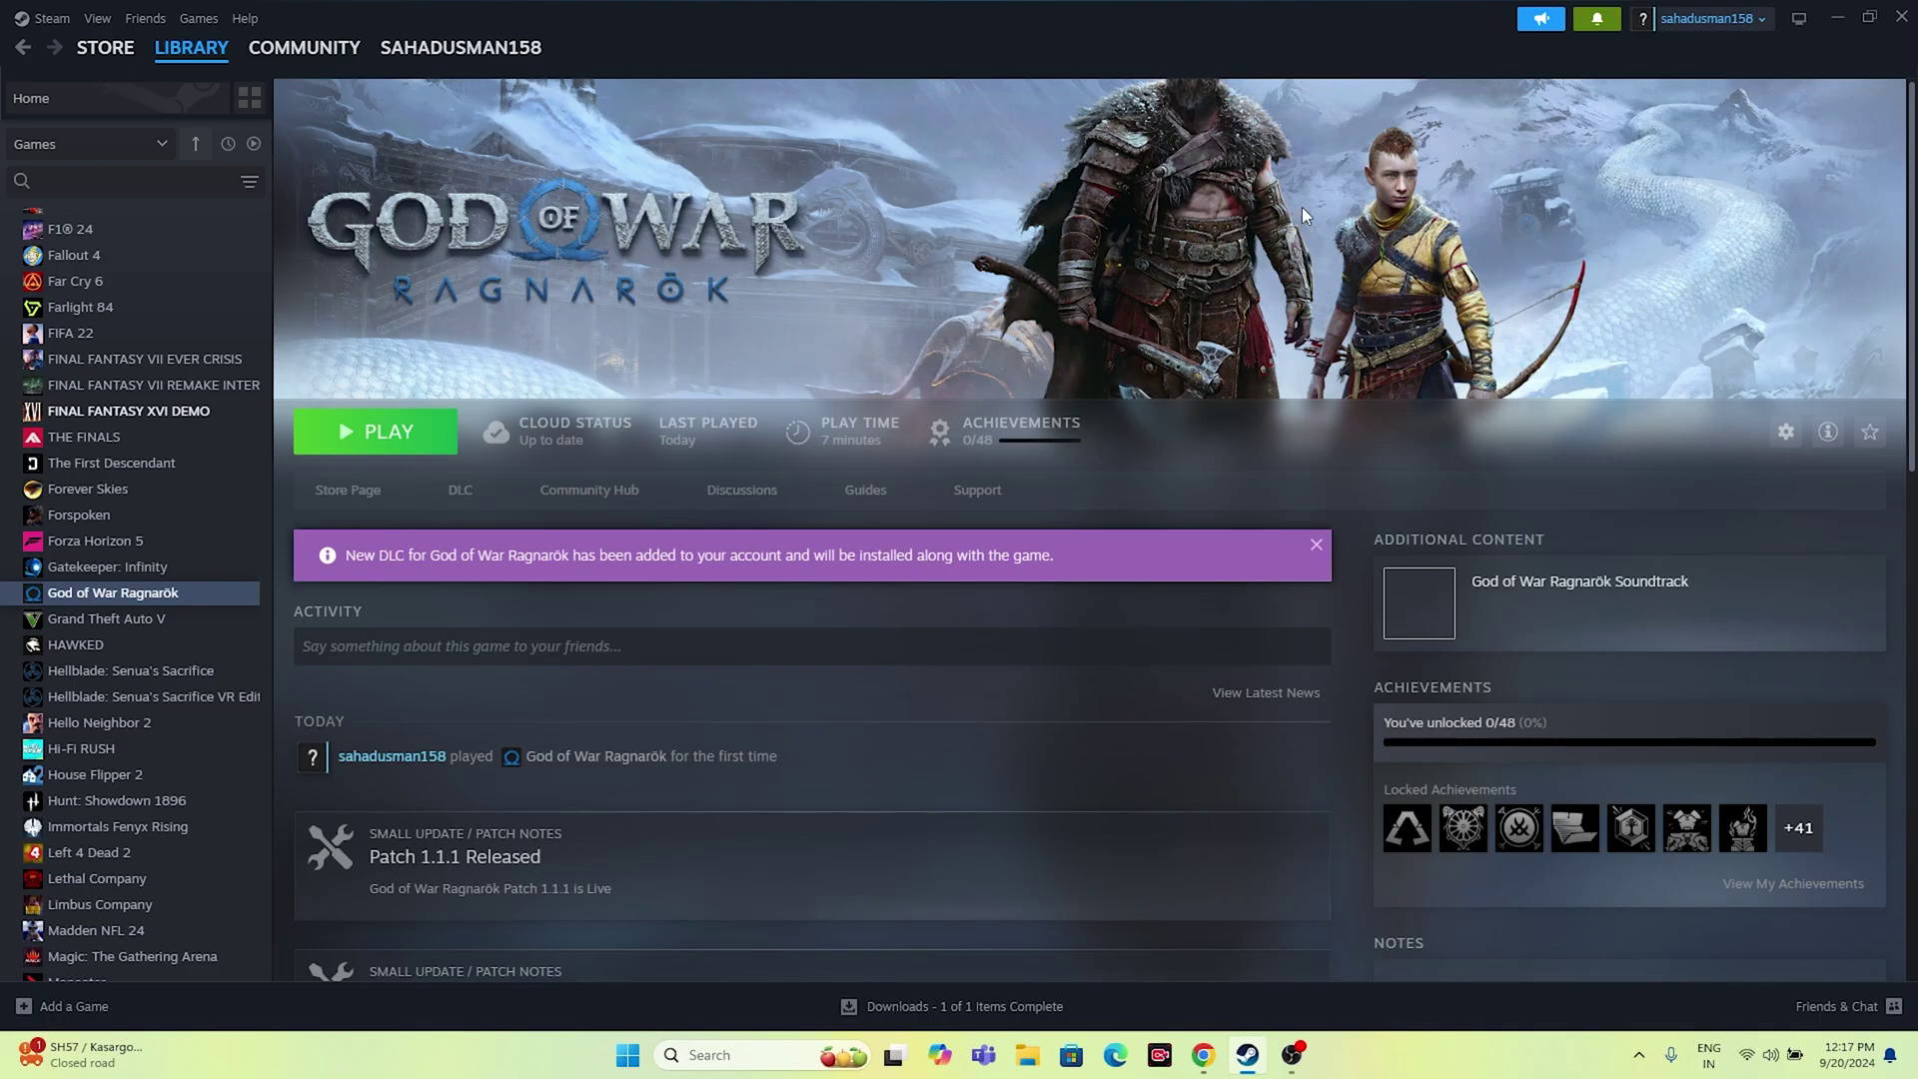
Show the Windows power options that include Restart, and dismiss them without choosing one
click(640, 1054)
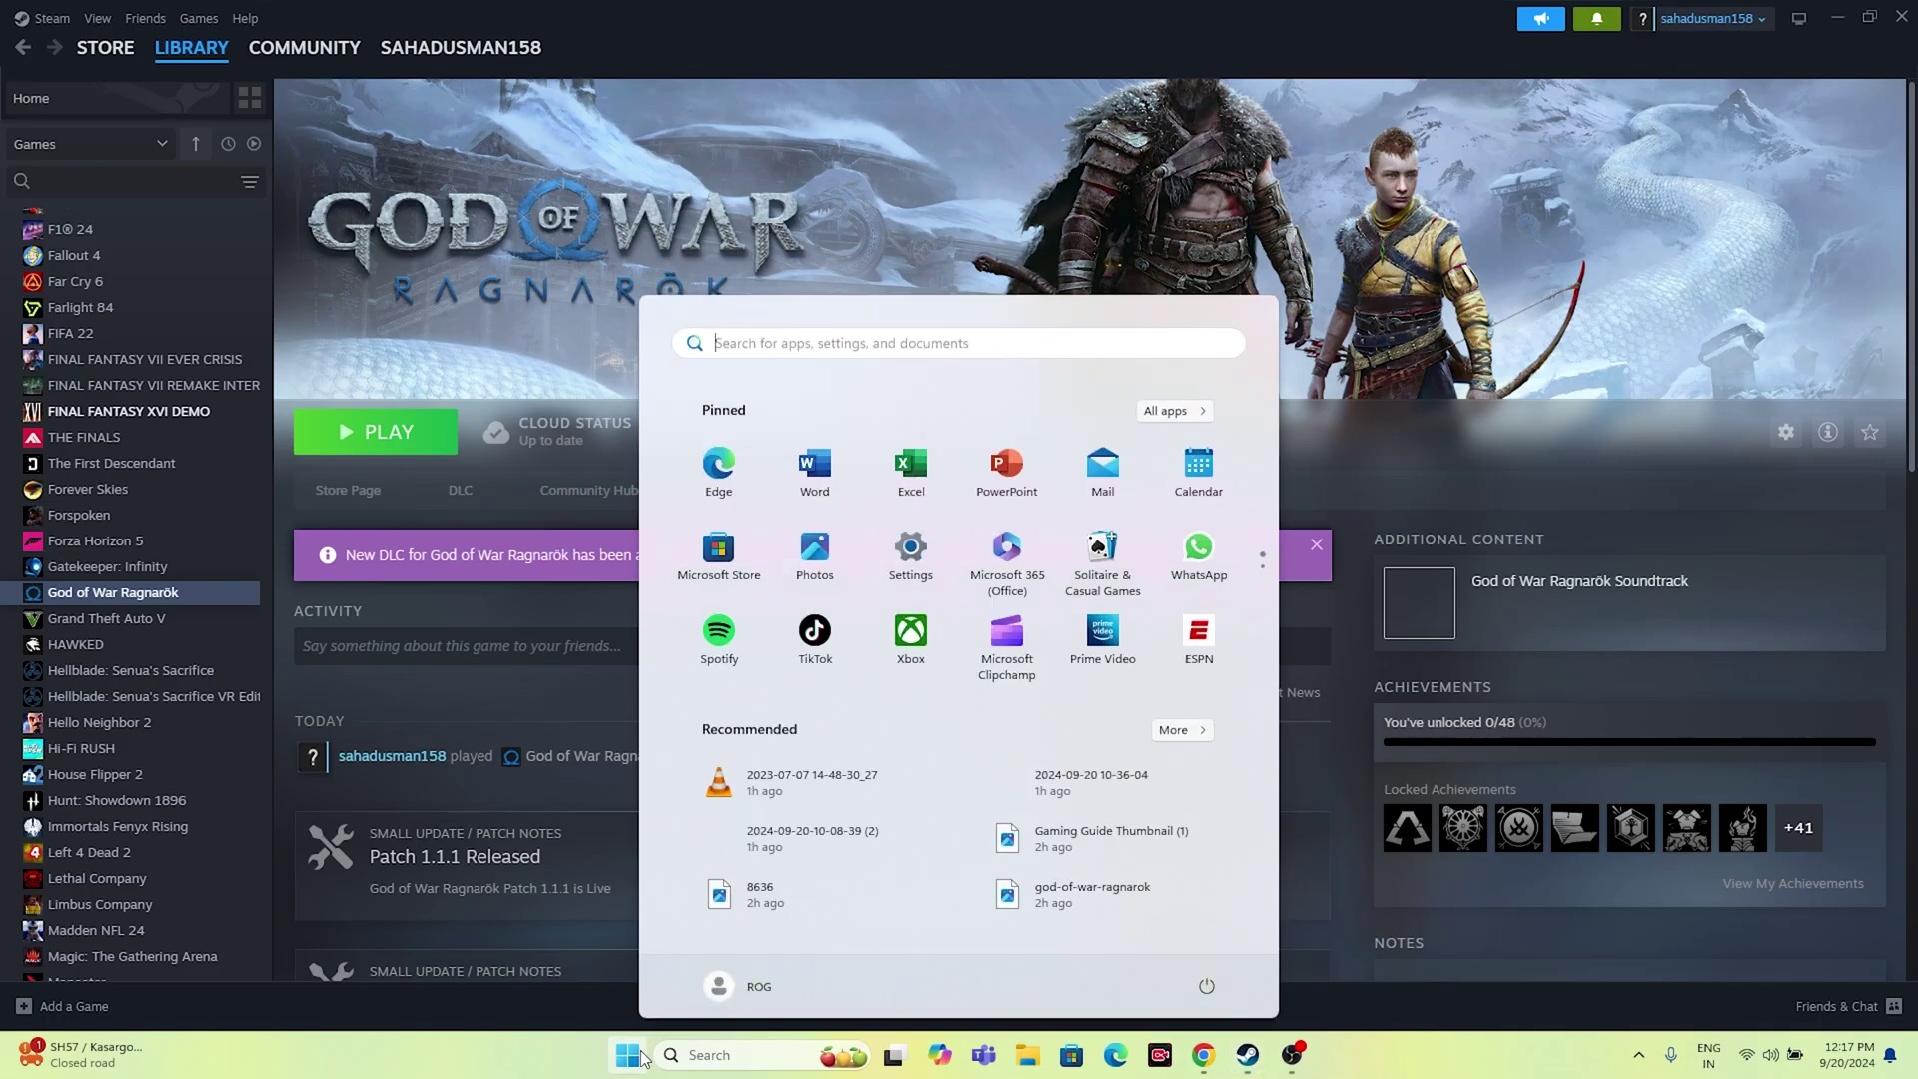
click(1207, 986)
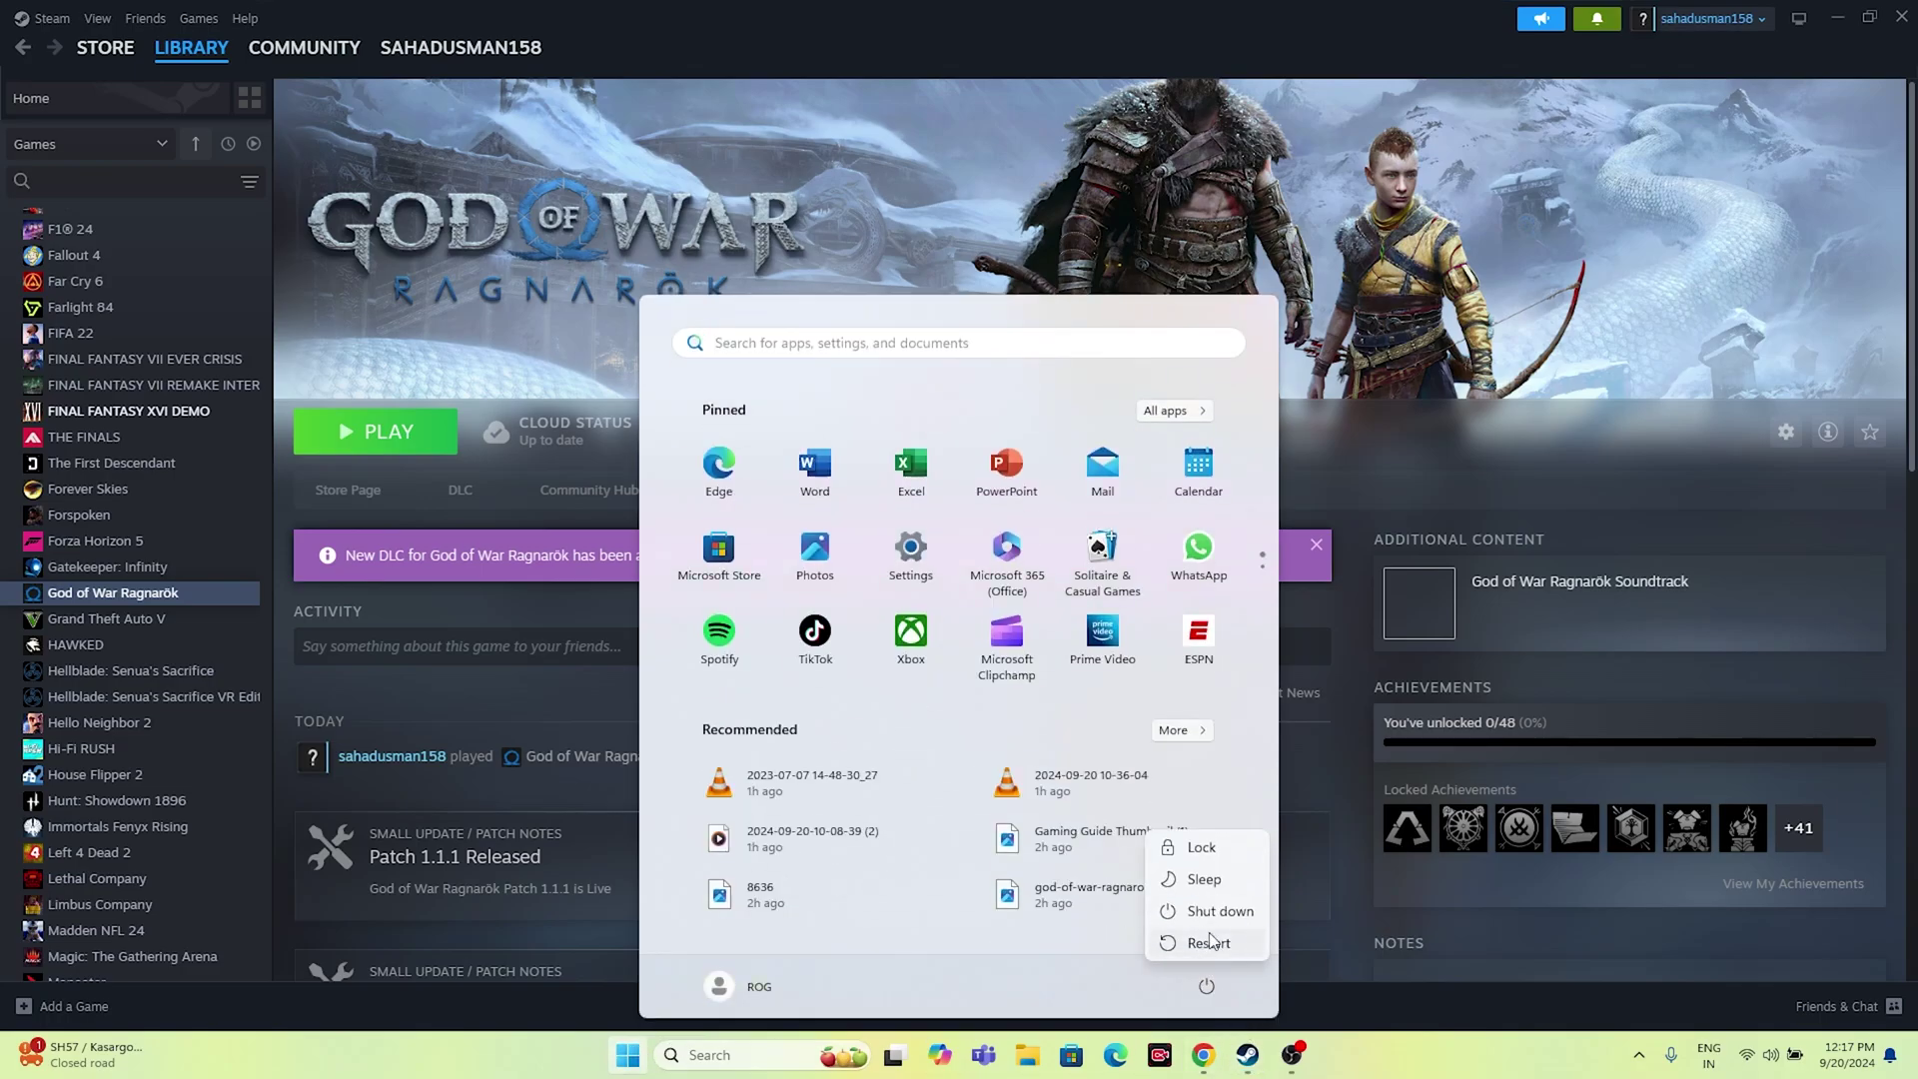
click(1366, 1065)
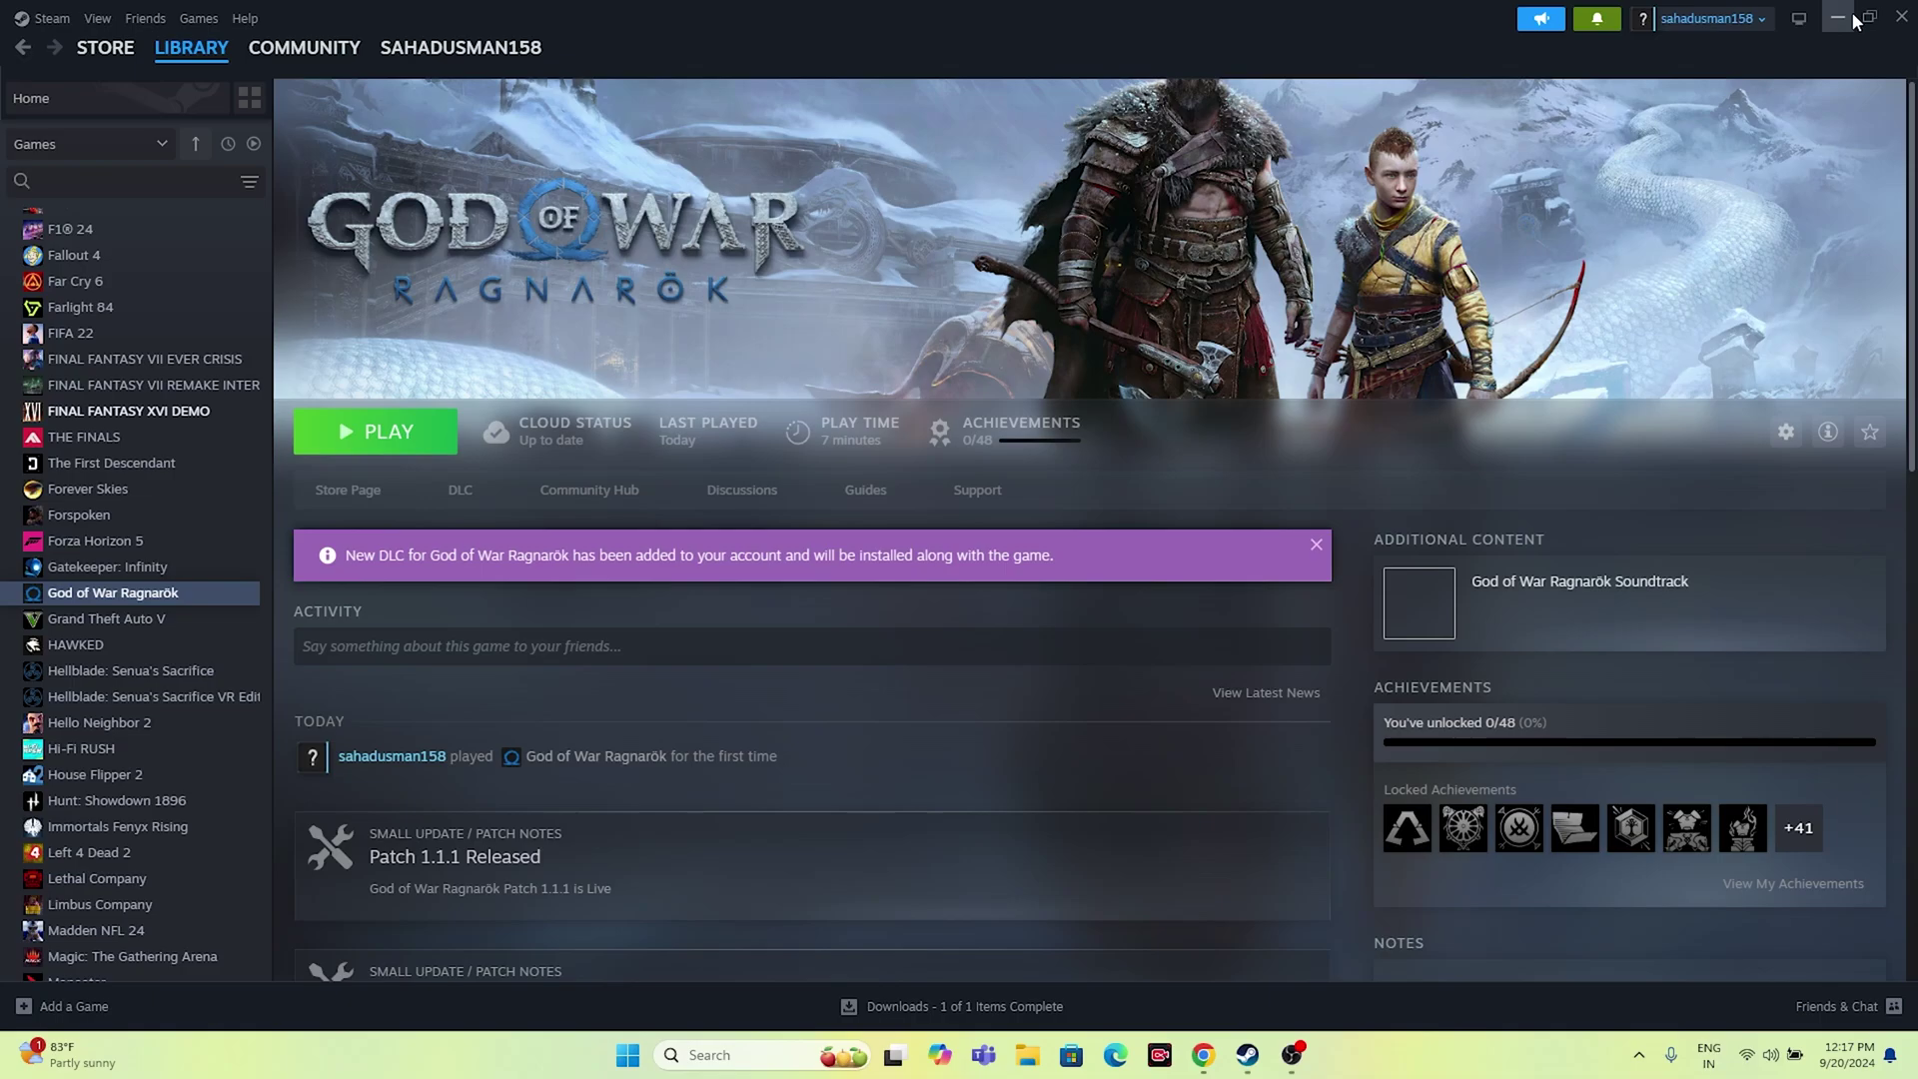
Minimize Steam and open the common folder under C:\Program Files (x86)\Steam\steamapps in File Explorer
click(1247, 1055)
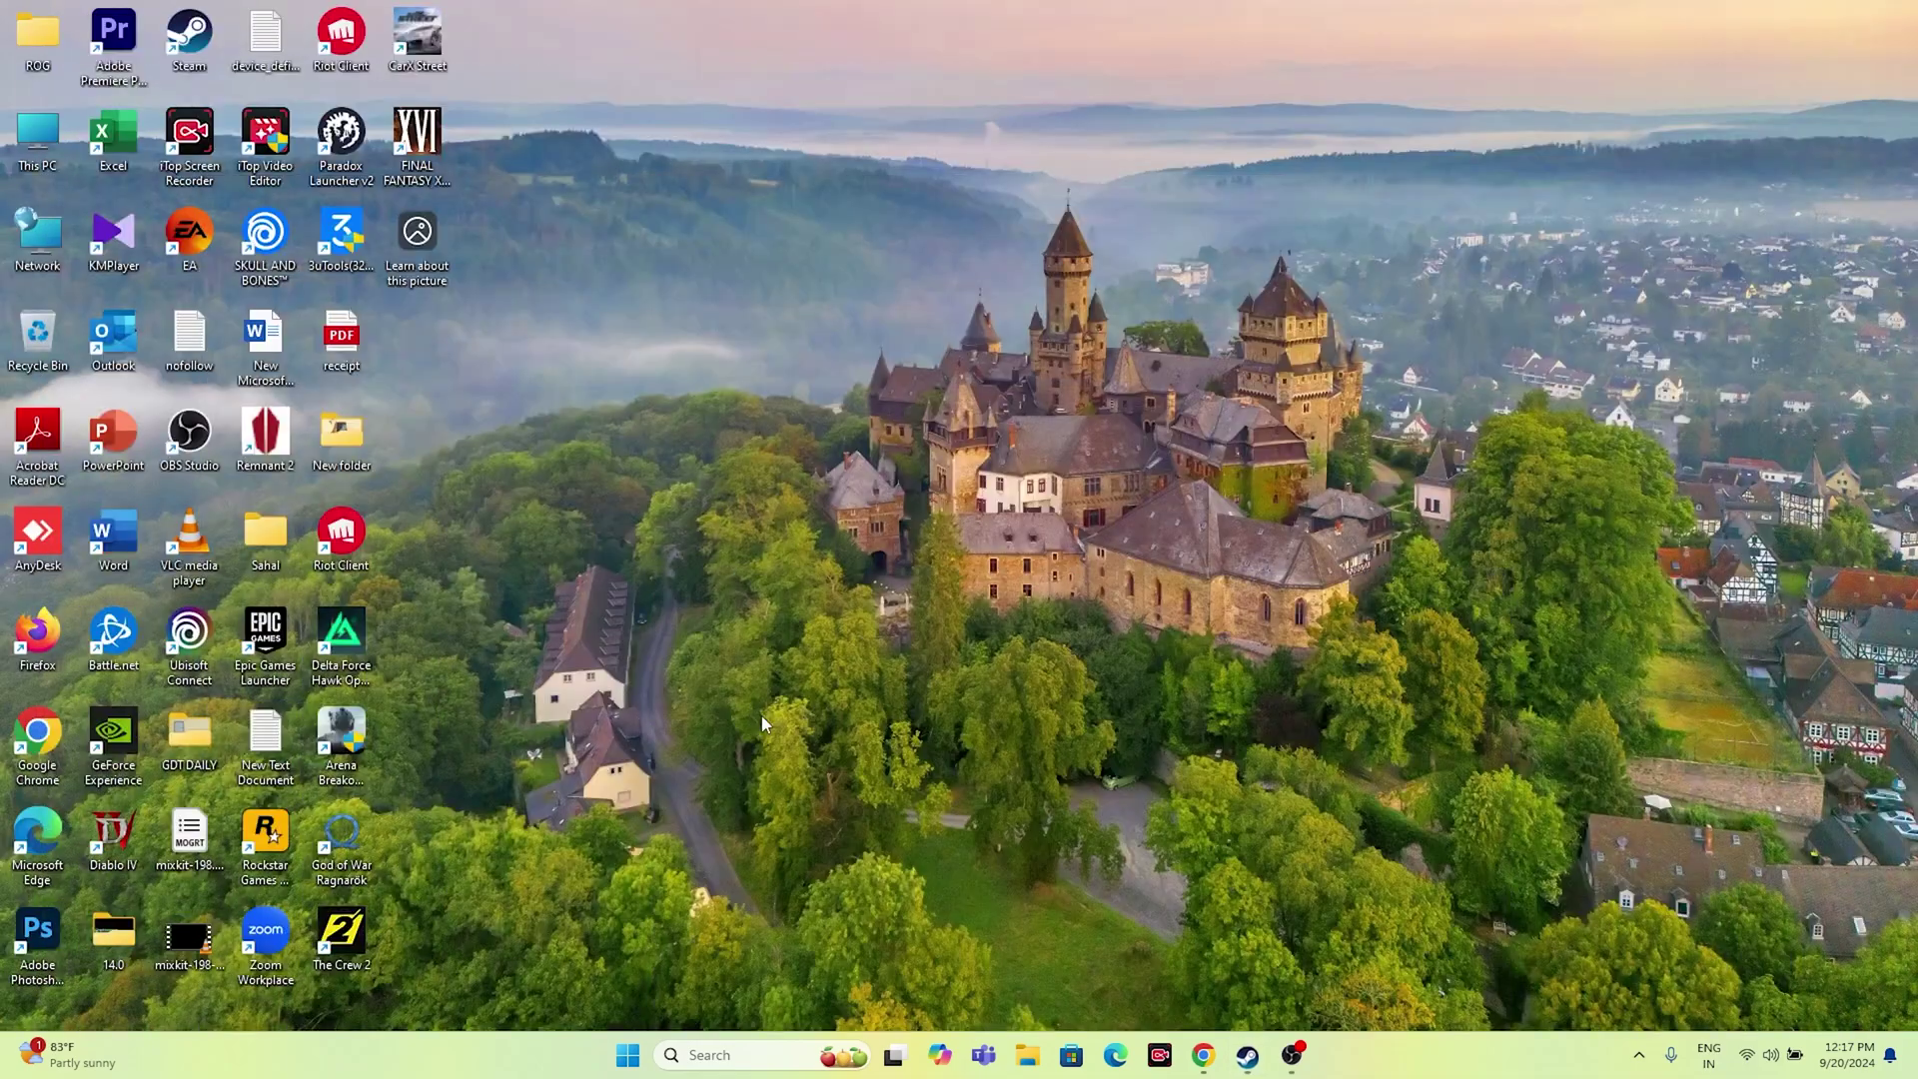
double_click(37, 170)
double_click(378, 220)
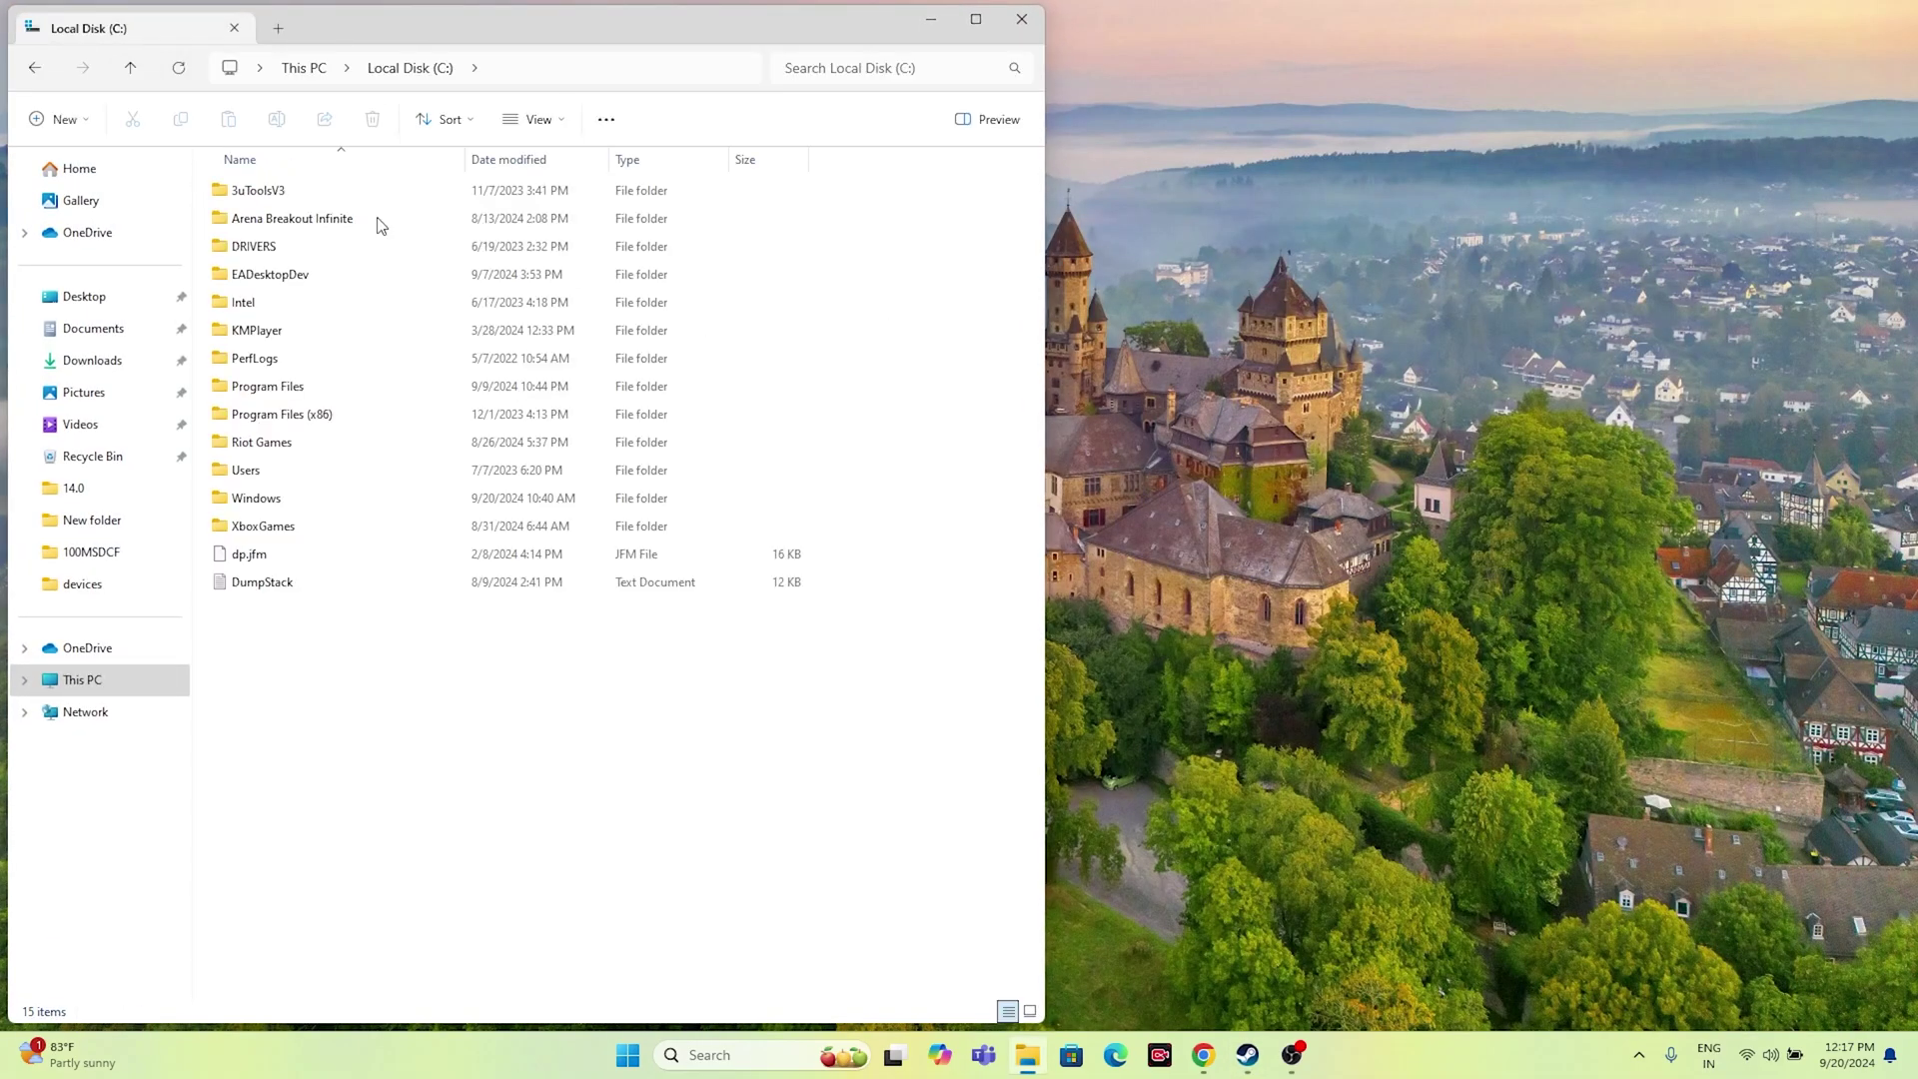
double_click(330, 413)
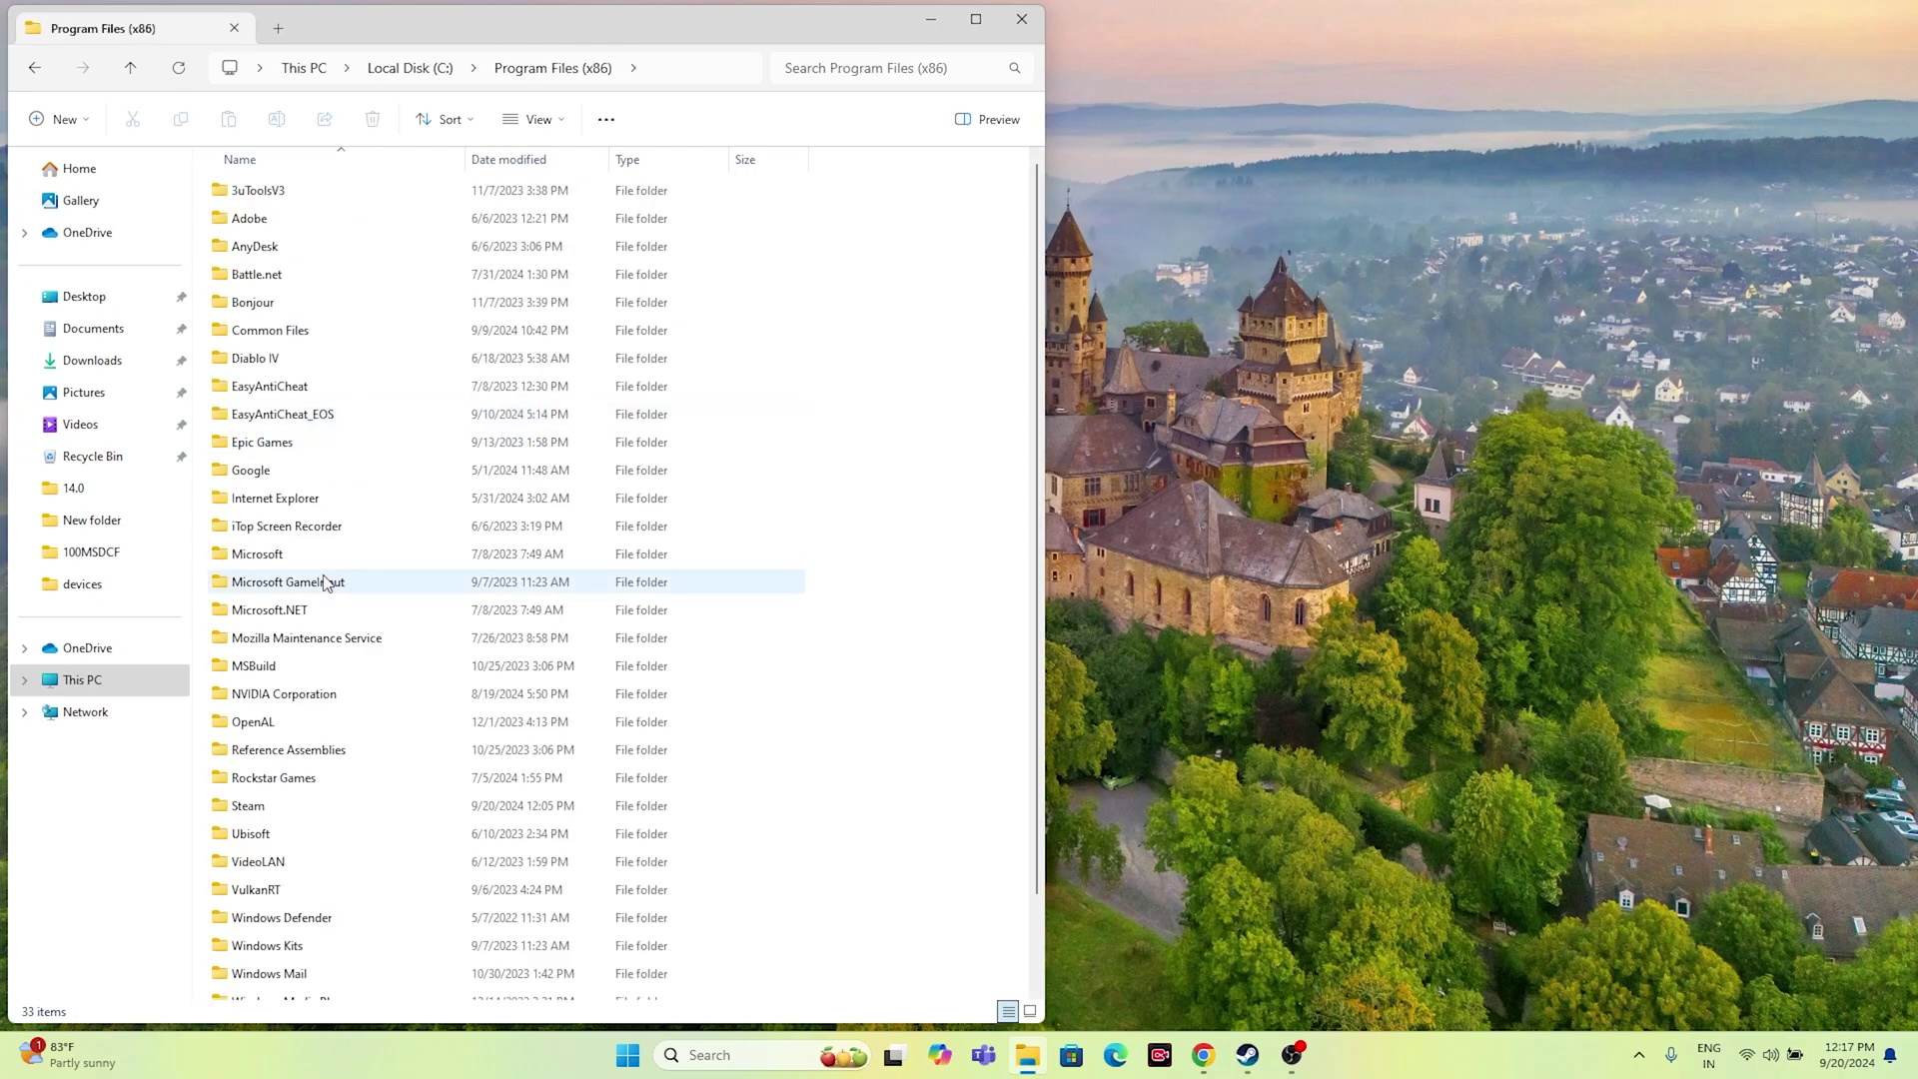
scroll(310, 619, down, 1)
double_click(270, 709)
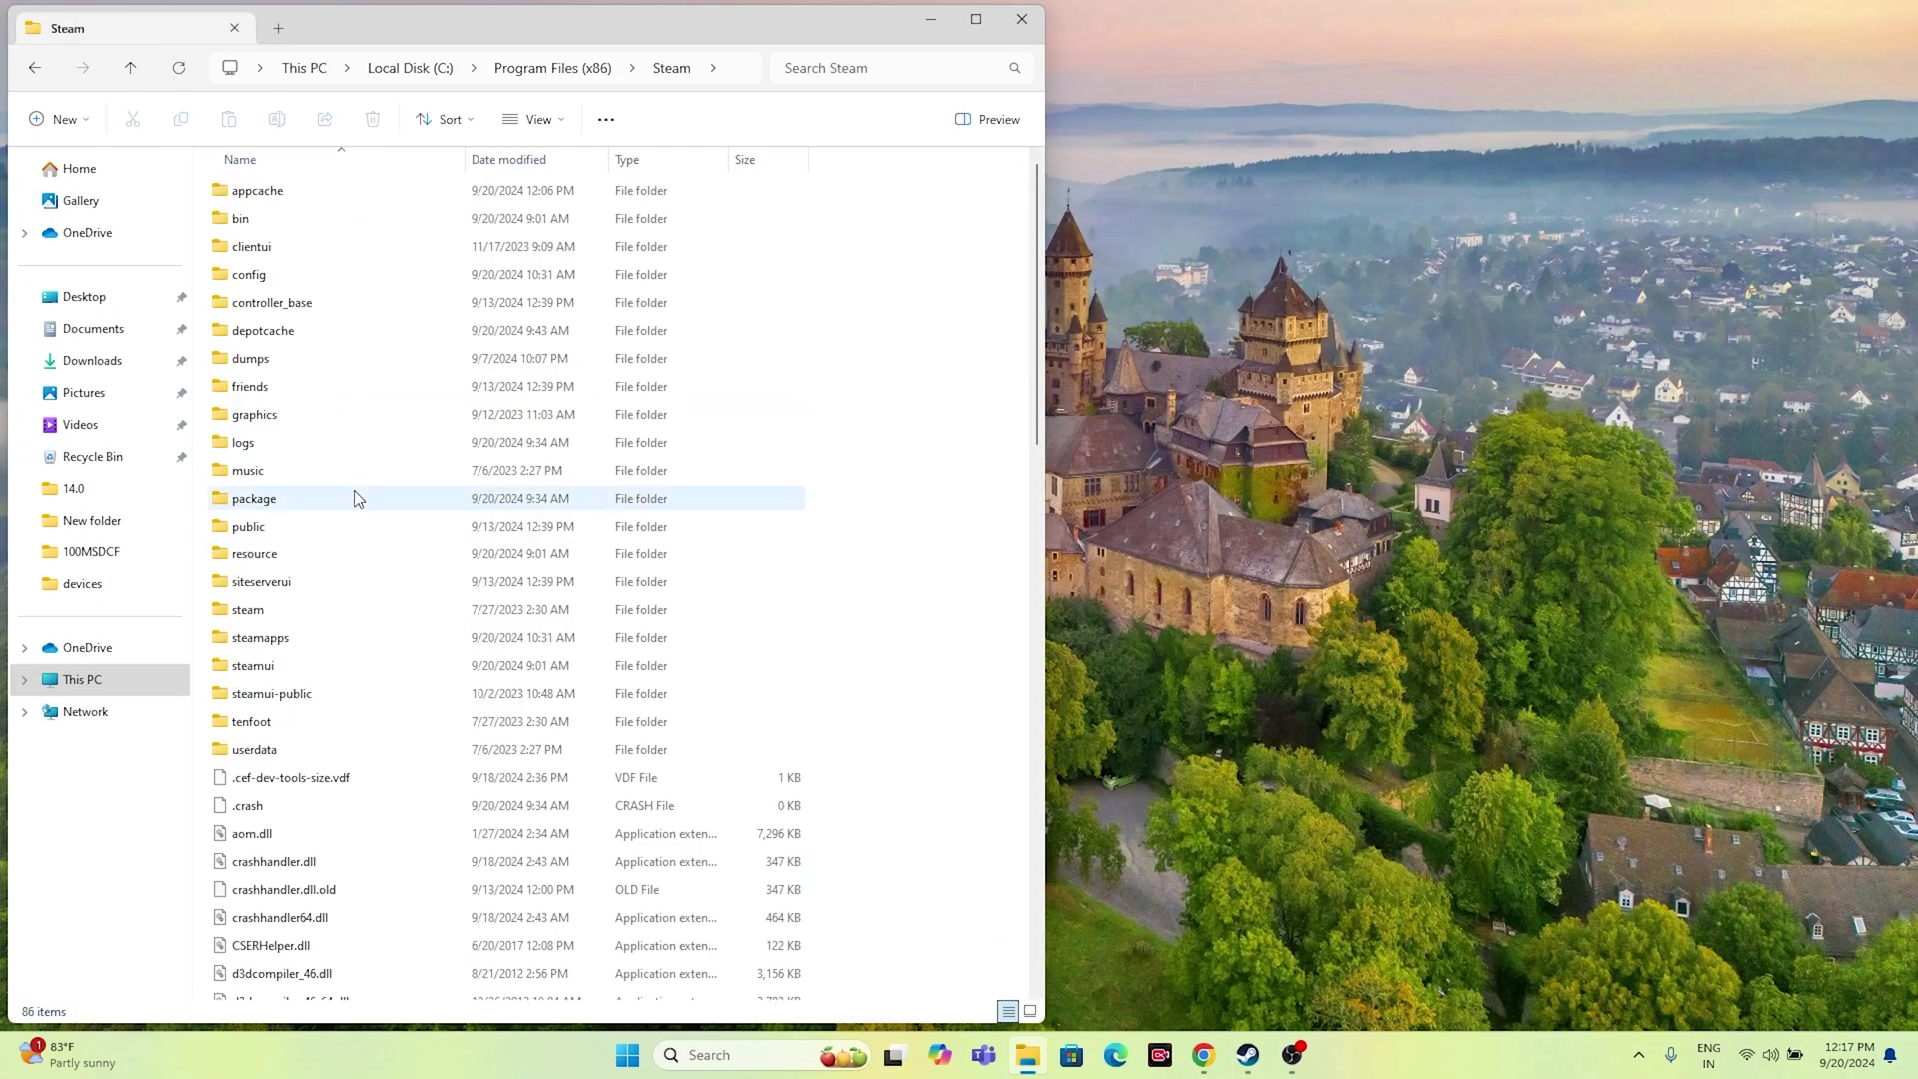
double_click(307, 644)
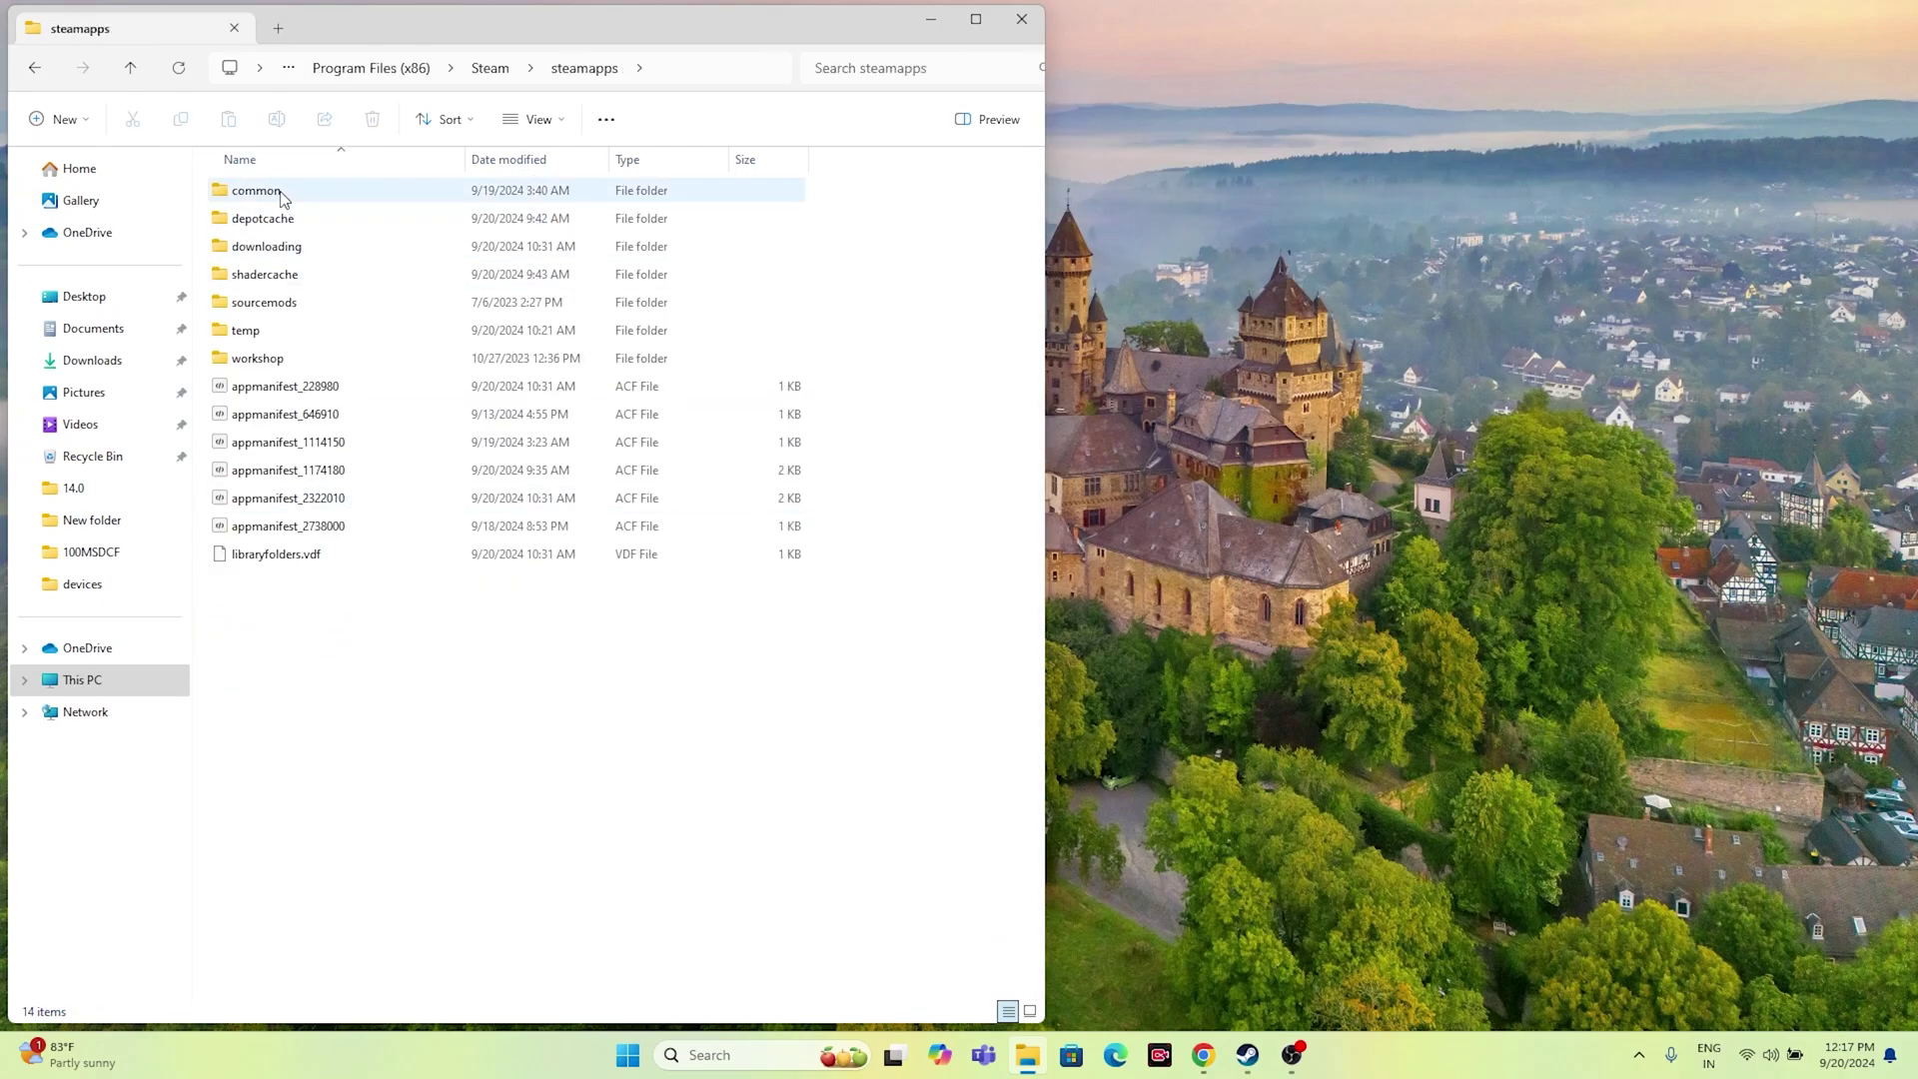
click(284, 197)
double_click(283, 197)
Locate the GoWR application in the God of War Ragnarok folder using a maximized window, and close File Explorer
scroll(304, 619, down, 10)
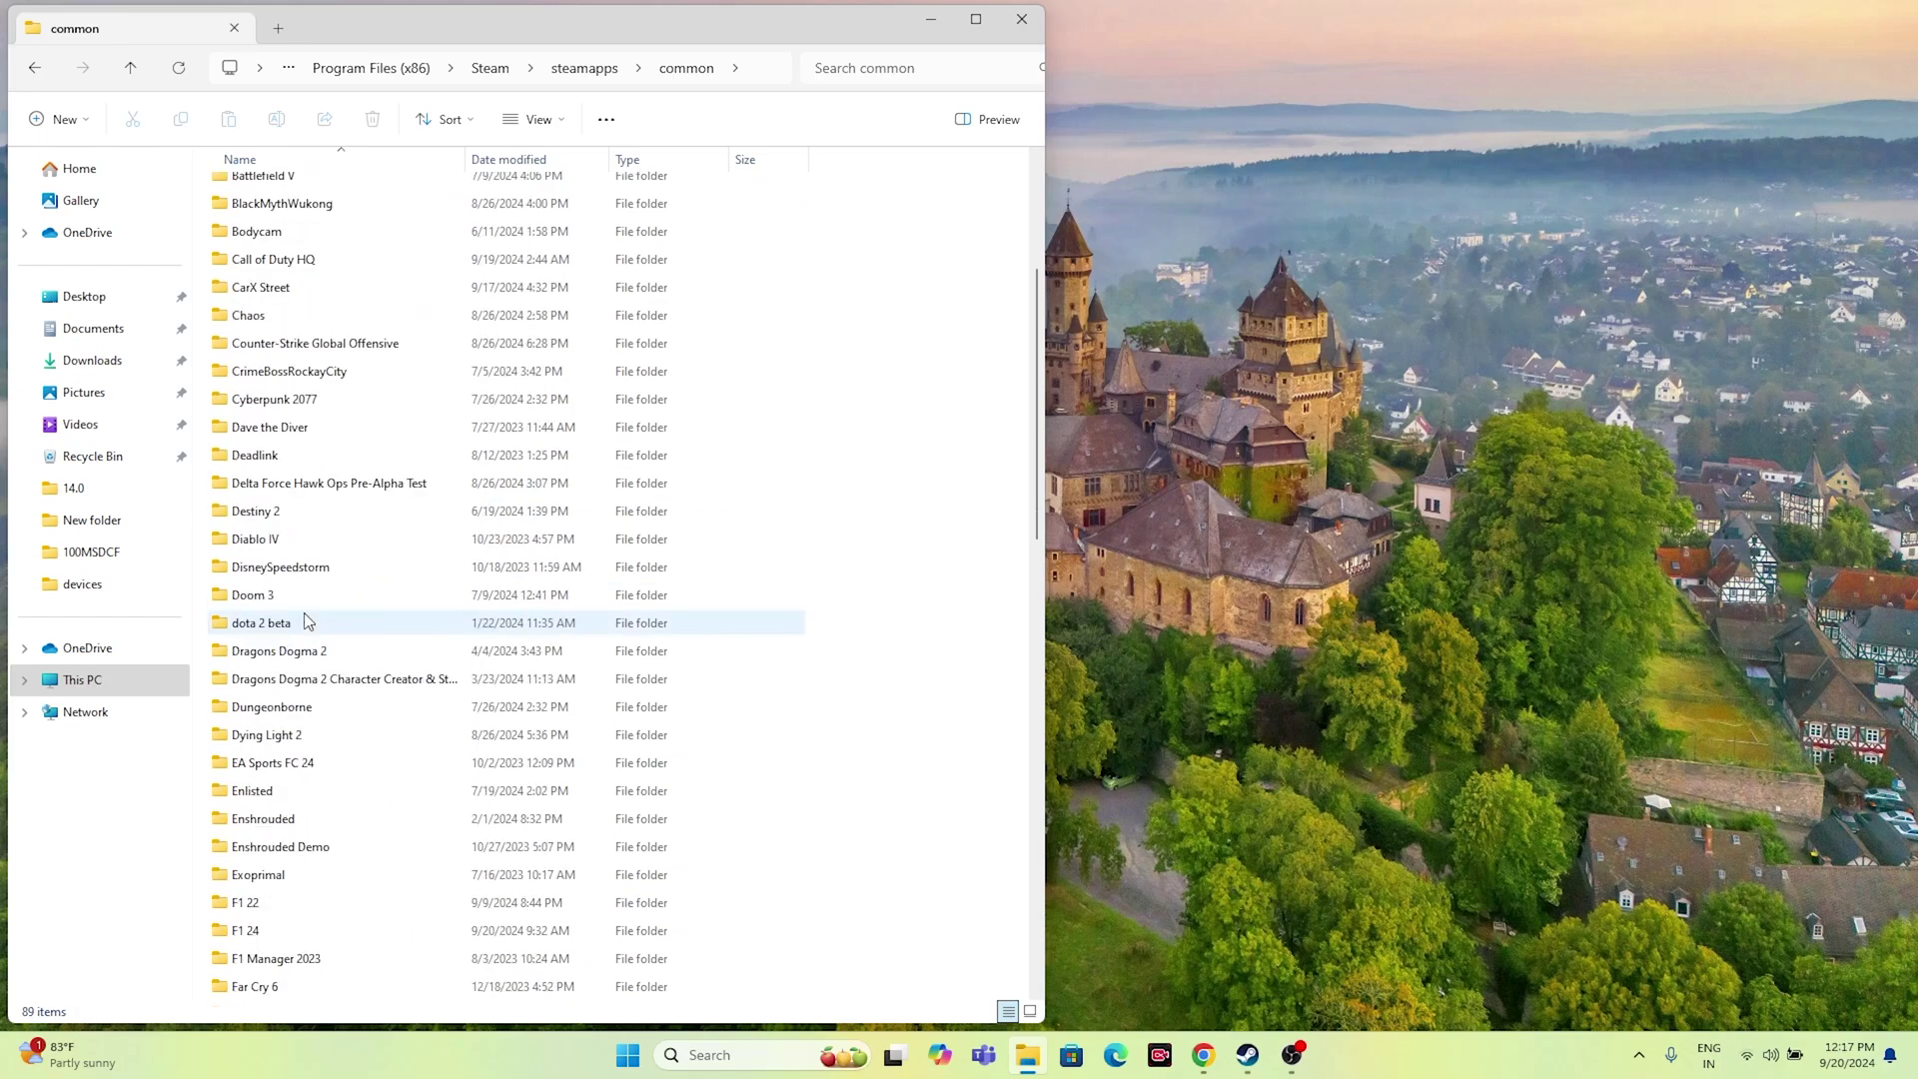
scroll(304, 620, down, 7)
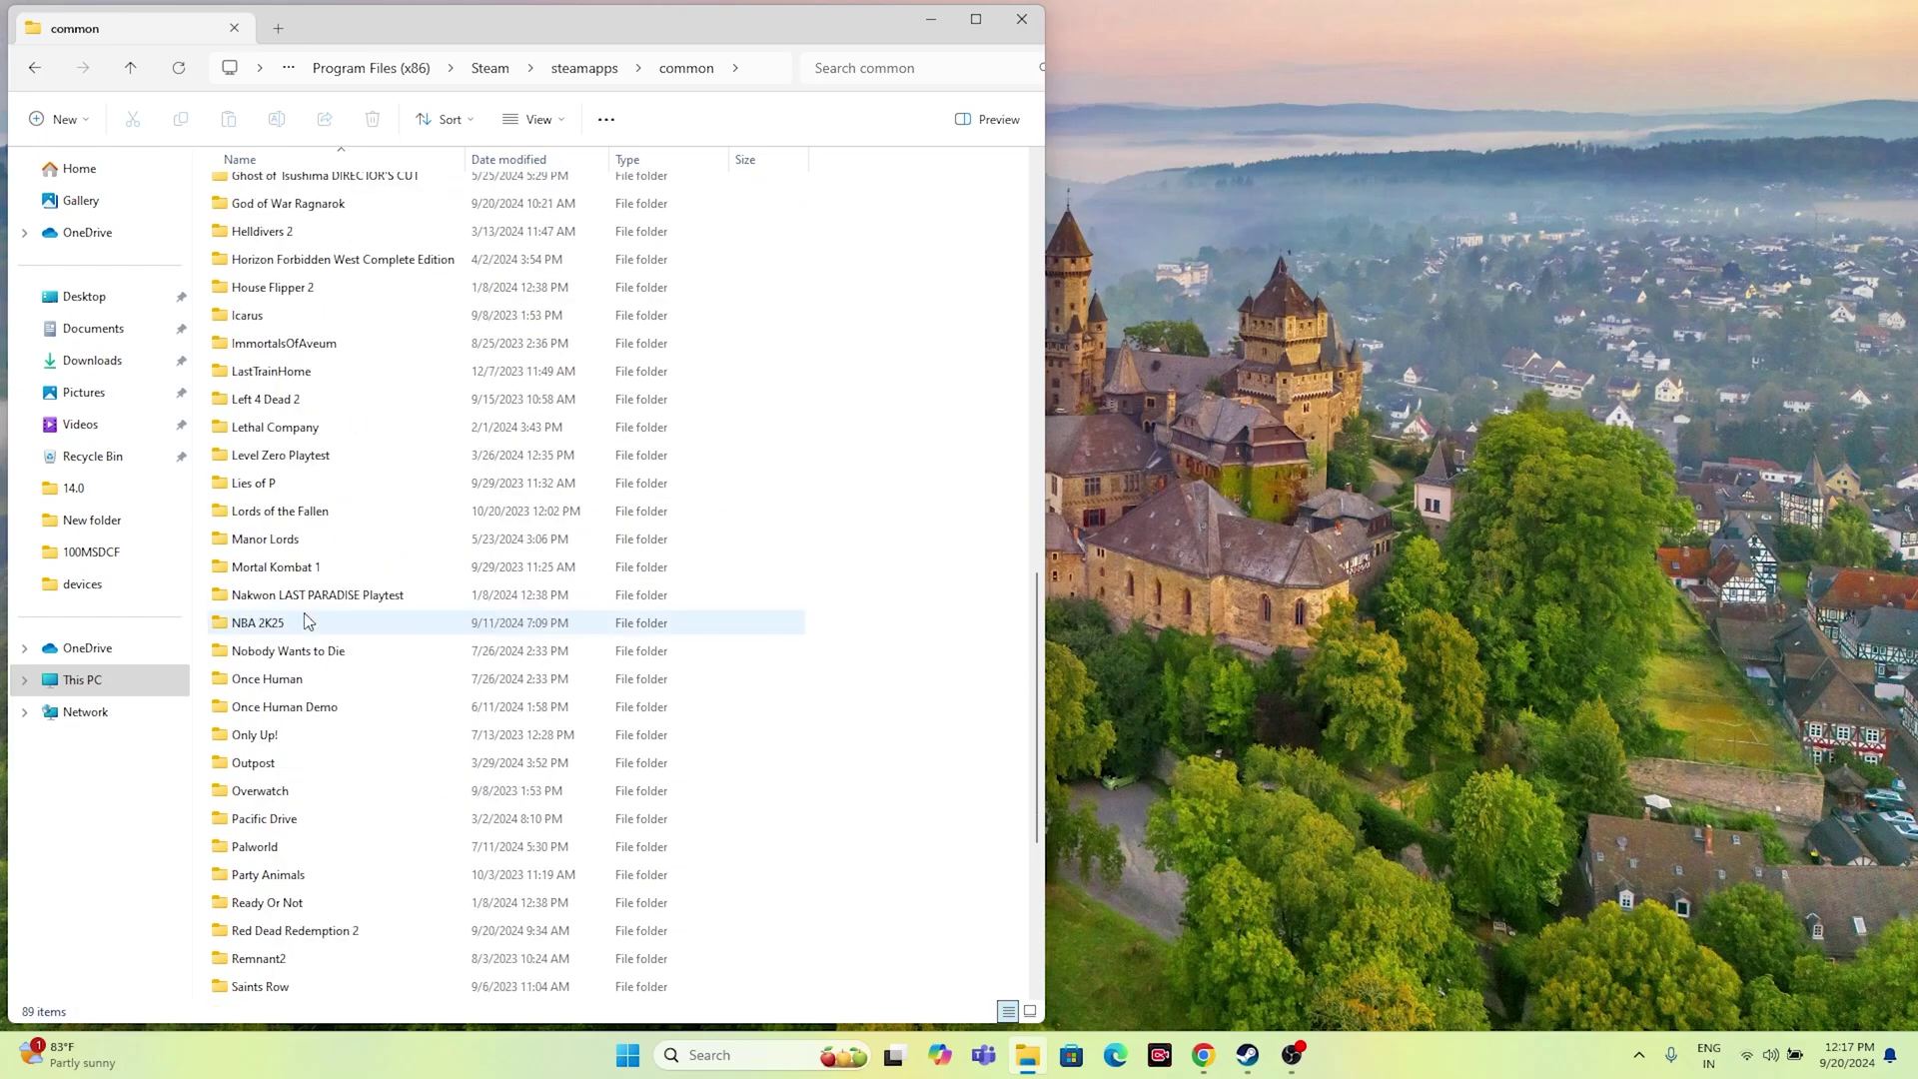
scroll(262, 637, down, 5)
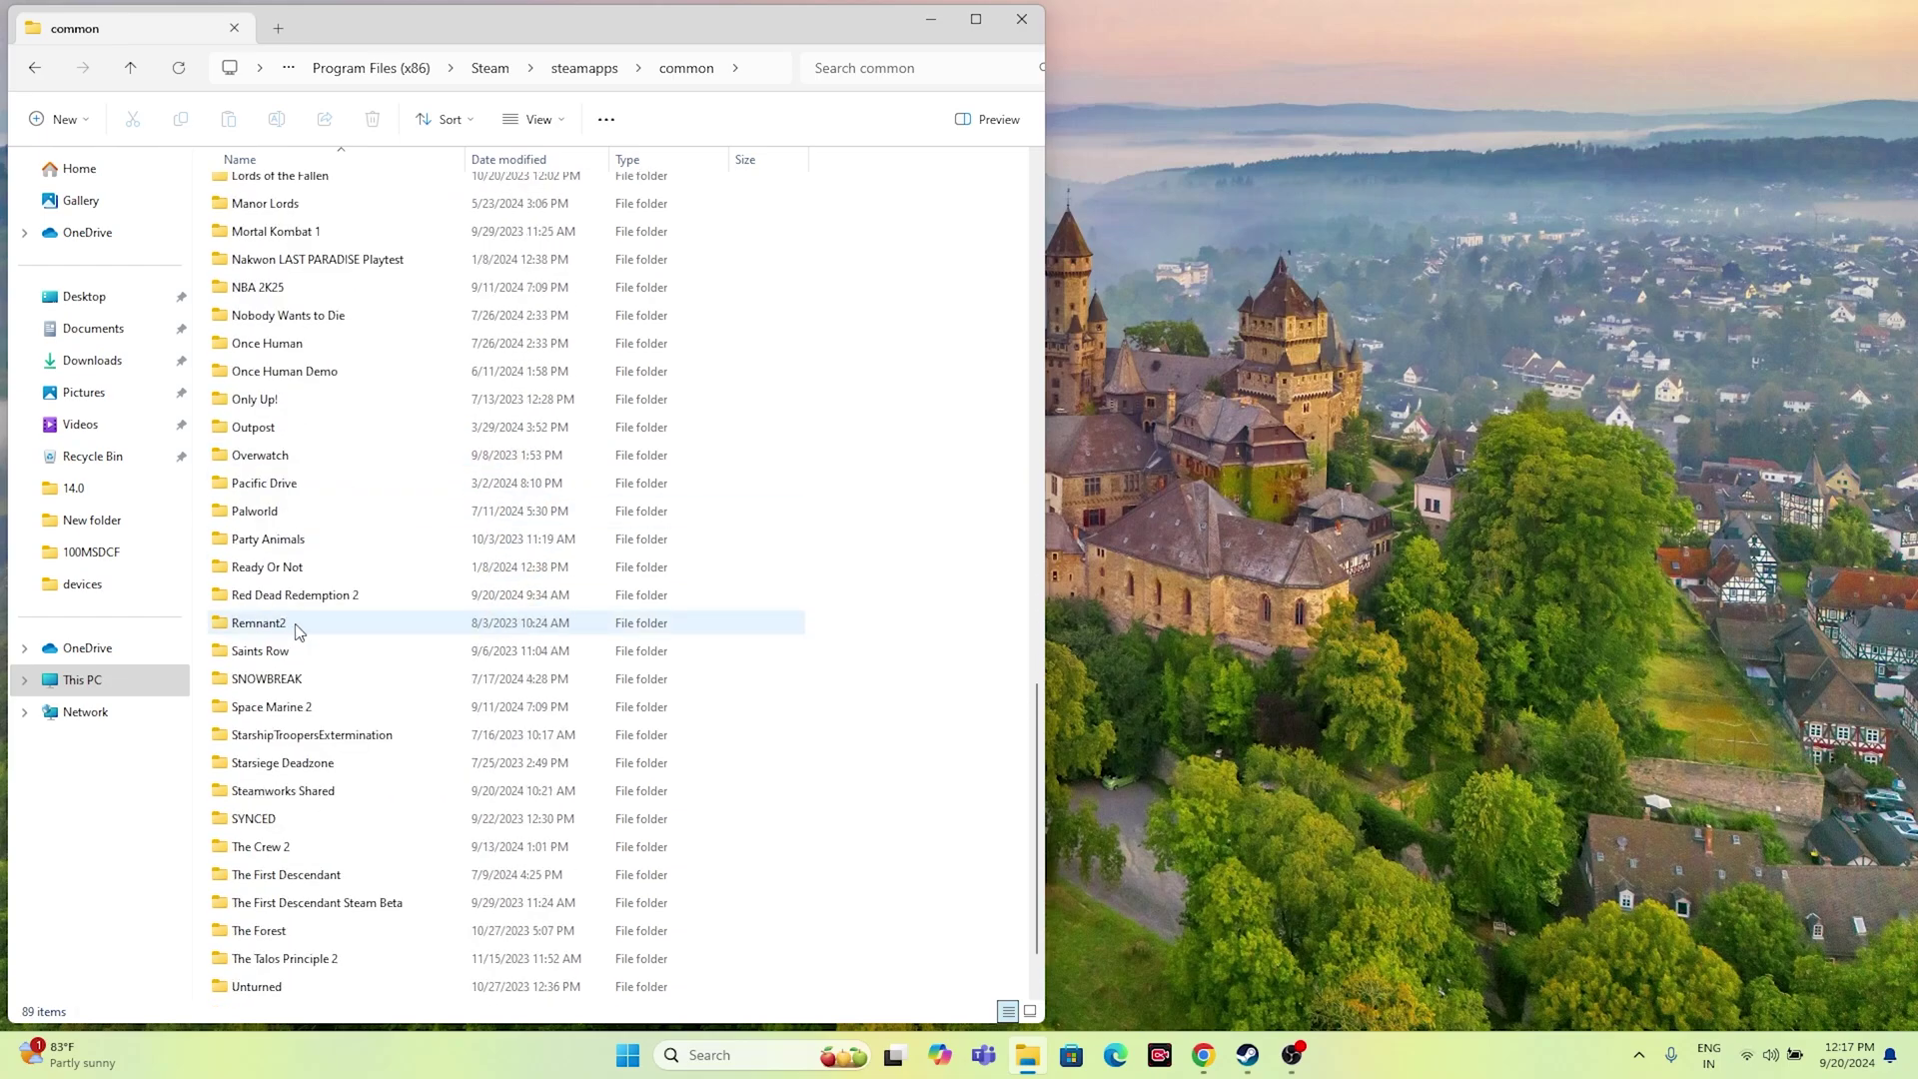
scroll(308, 707, up, 7)
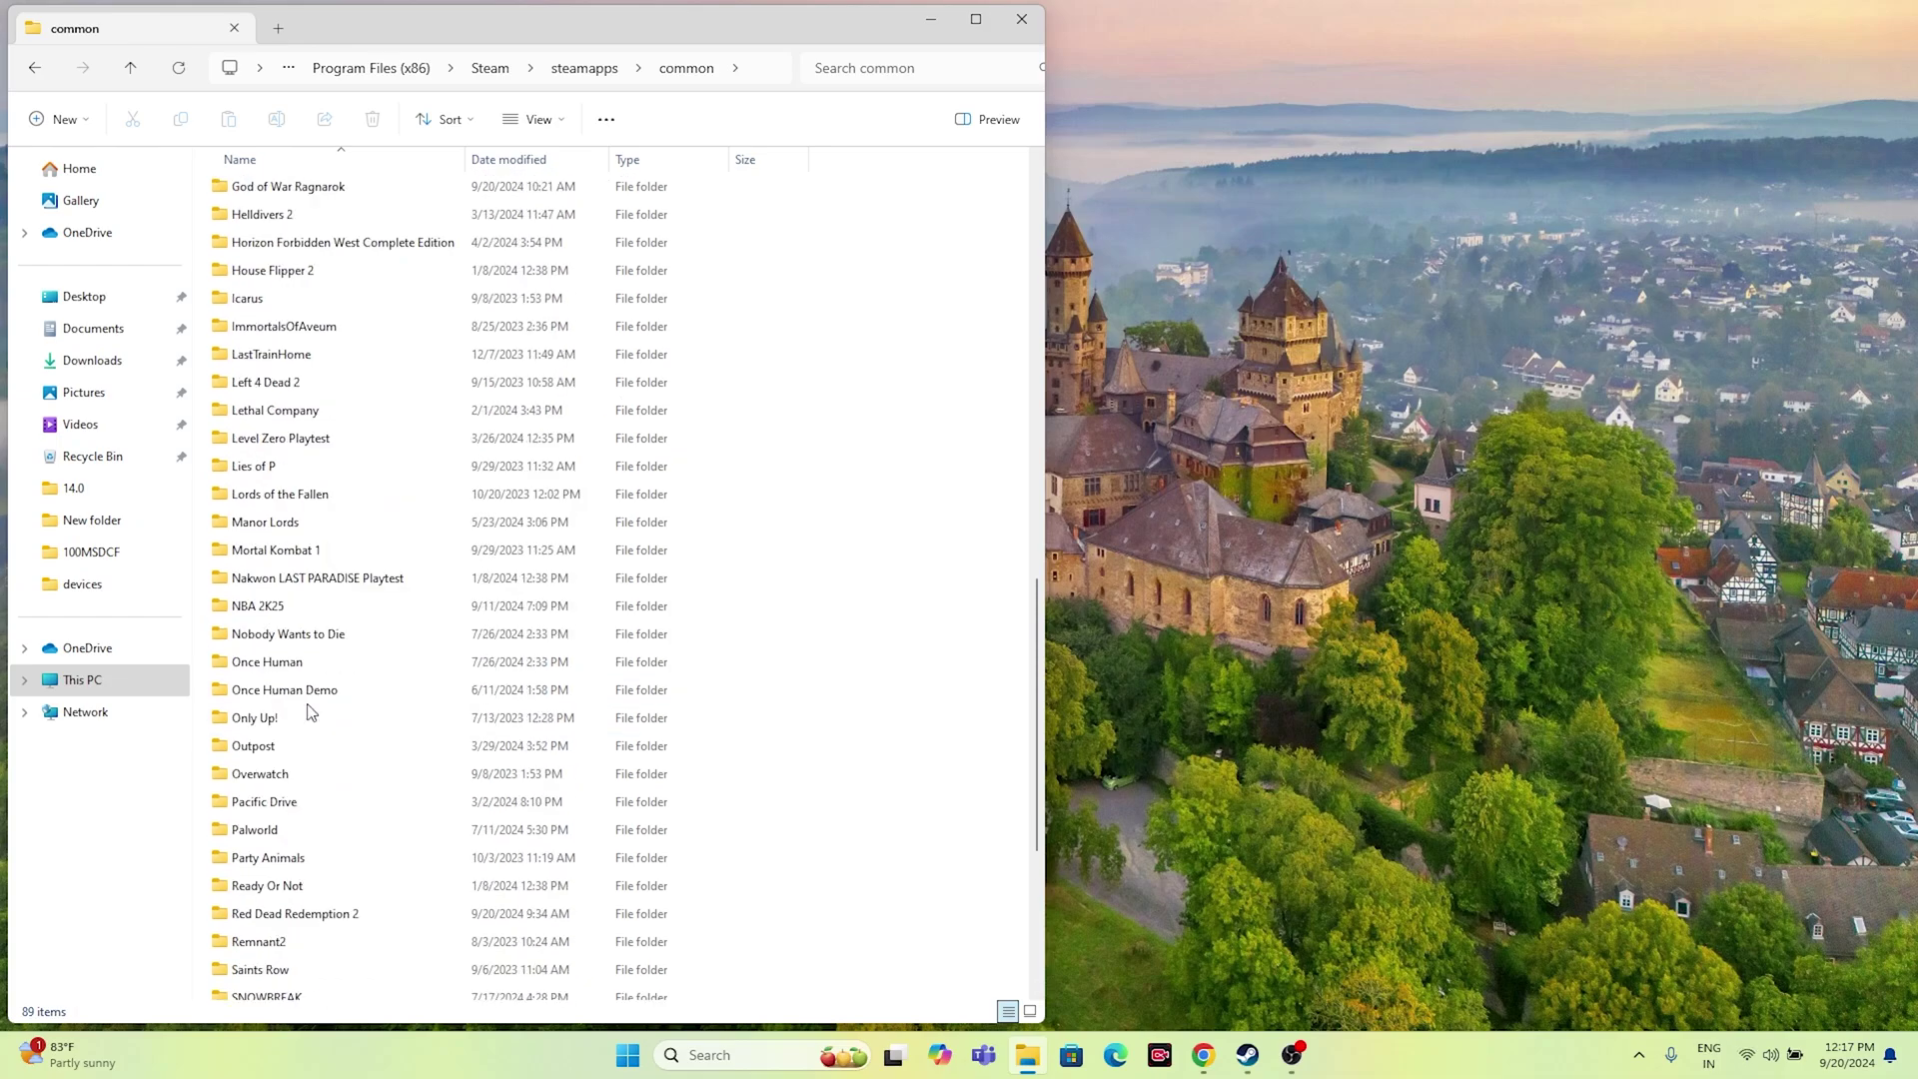
scroll(308, 711, up, 2)
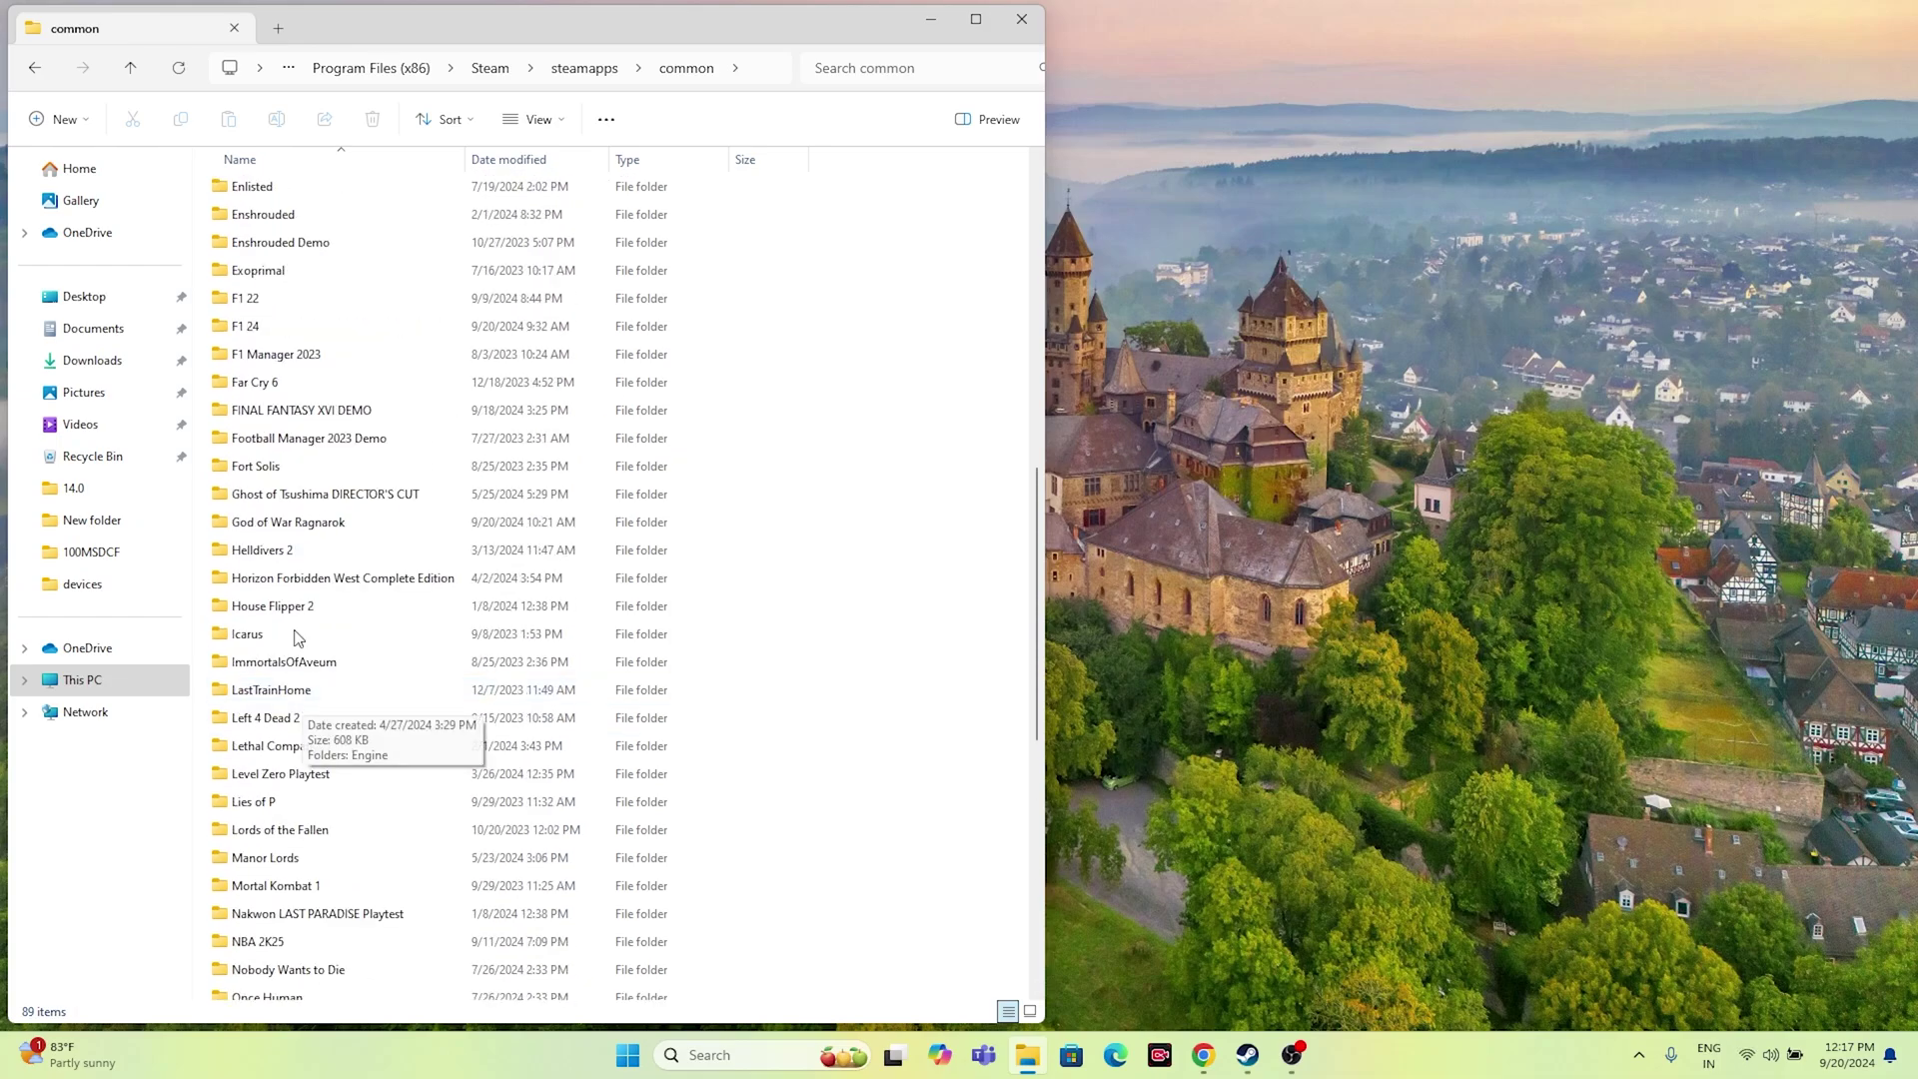
double_click(288, 522)
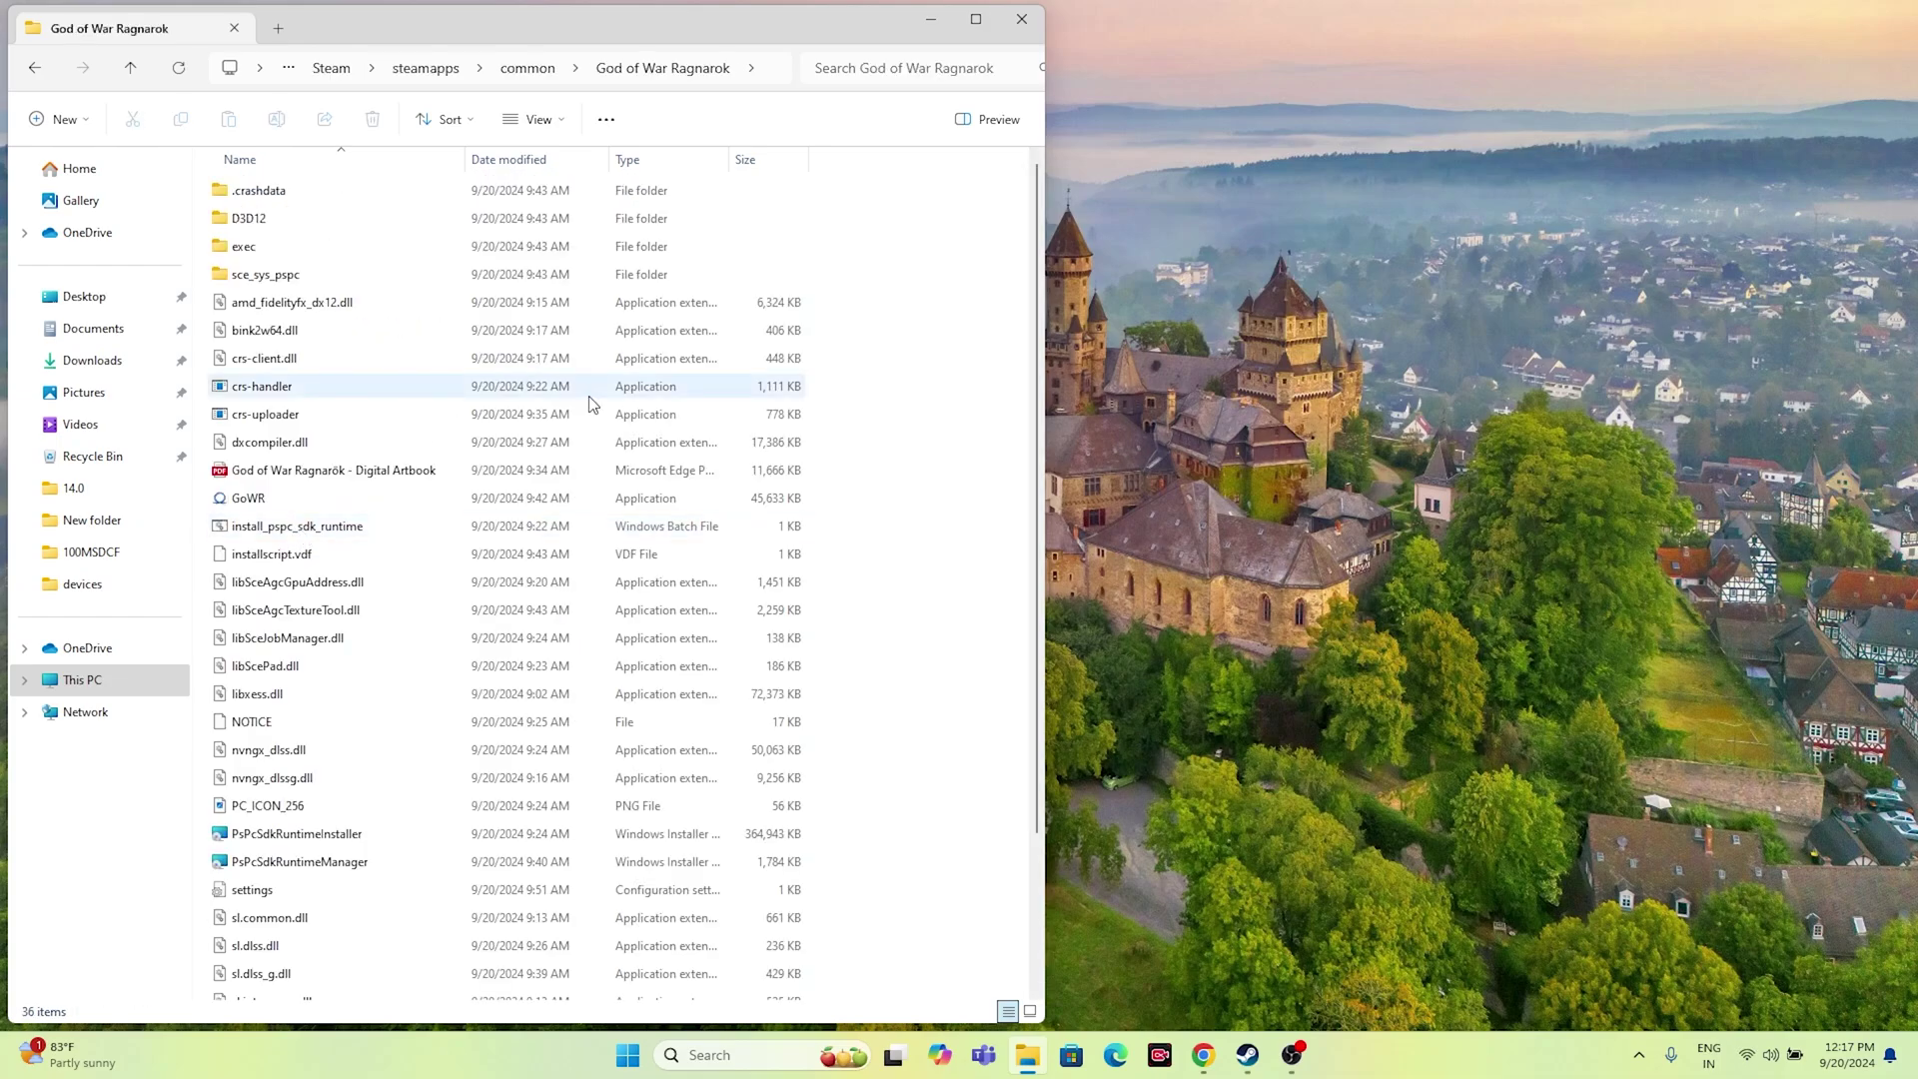
click(979, 22)
click(270, 487)
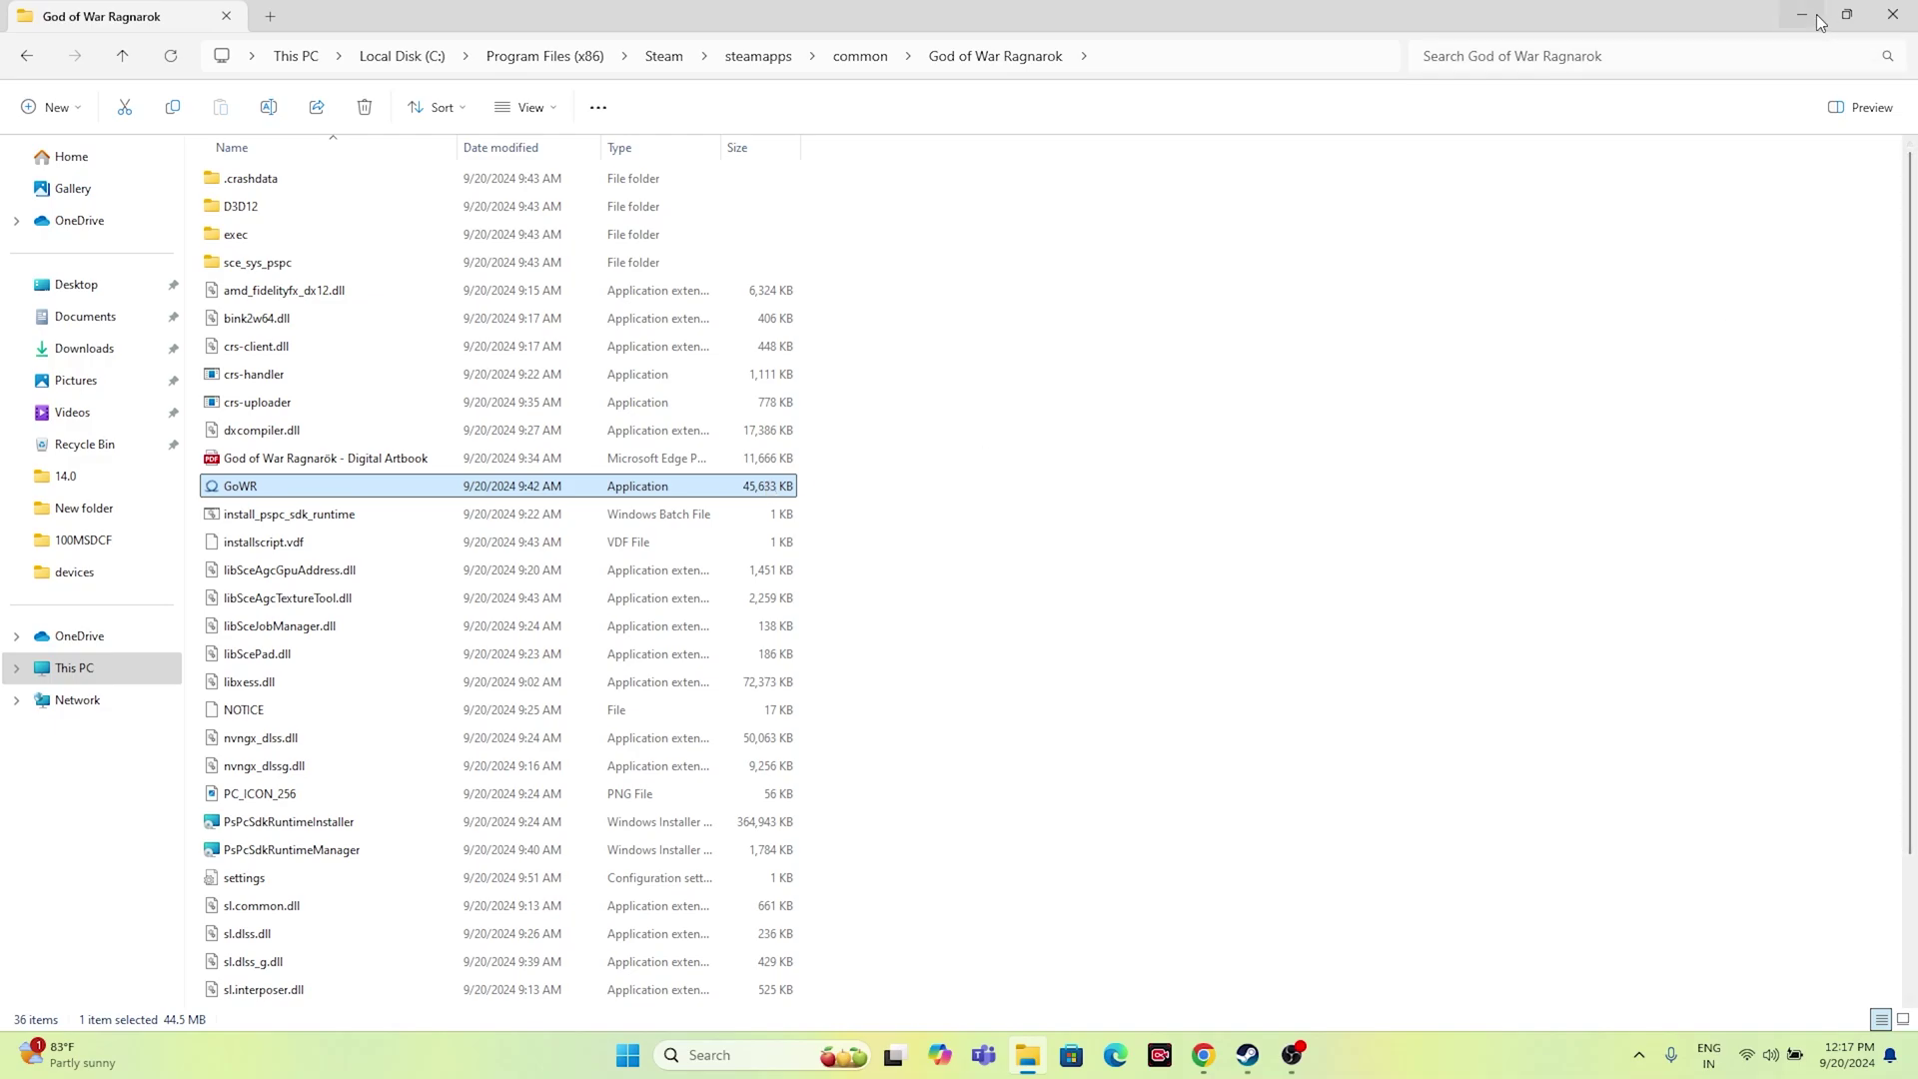
click(1886, 14)
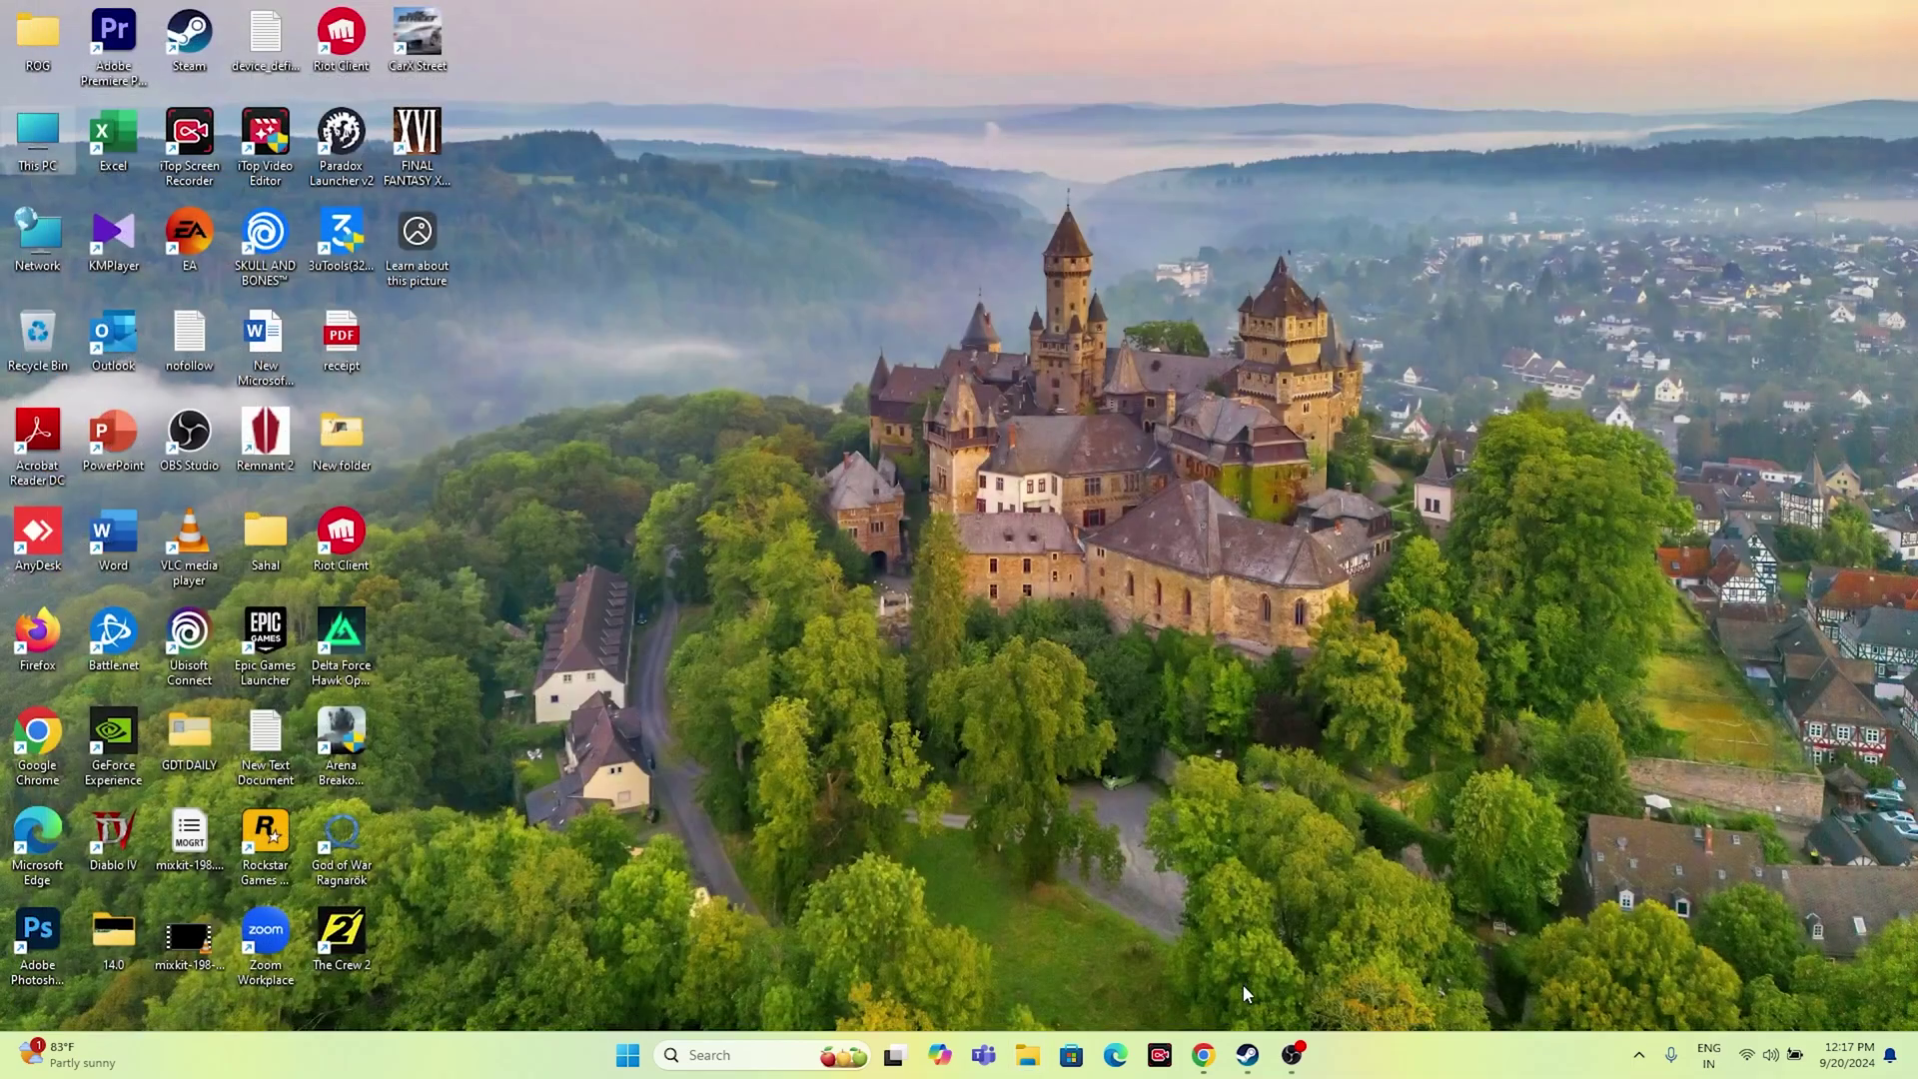
In Steam, browse the installed files of God of War Ragnarök from its properties, and close the folder and properties windows
click(1247, 1055)
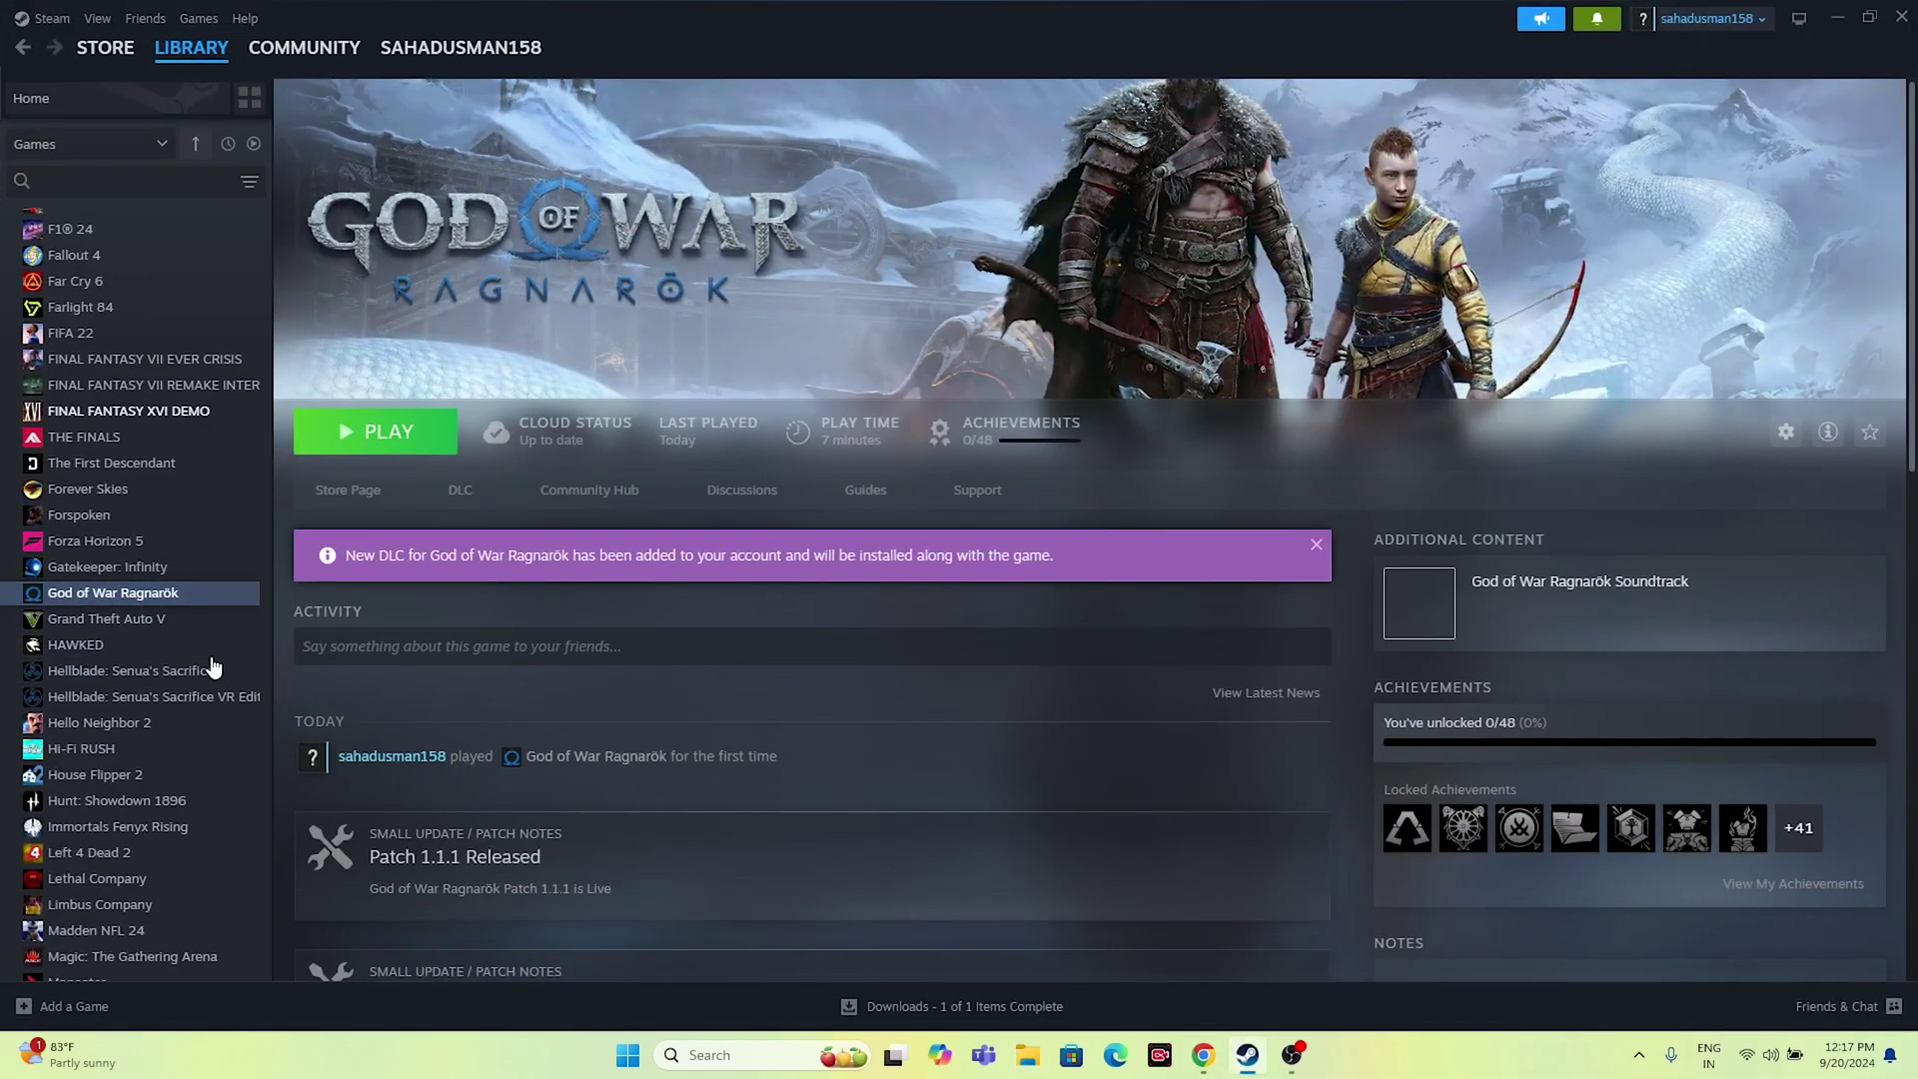
right_click(189, 595)
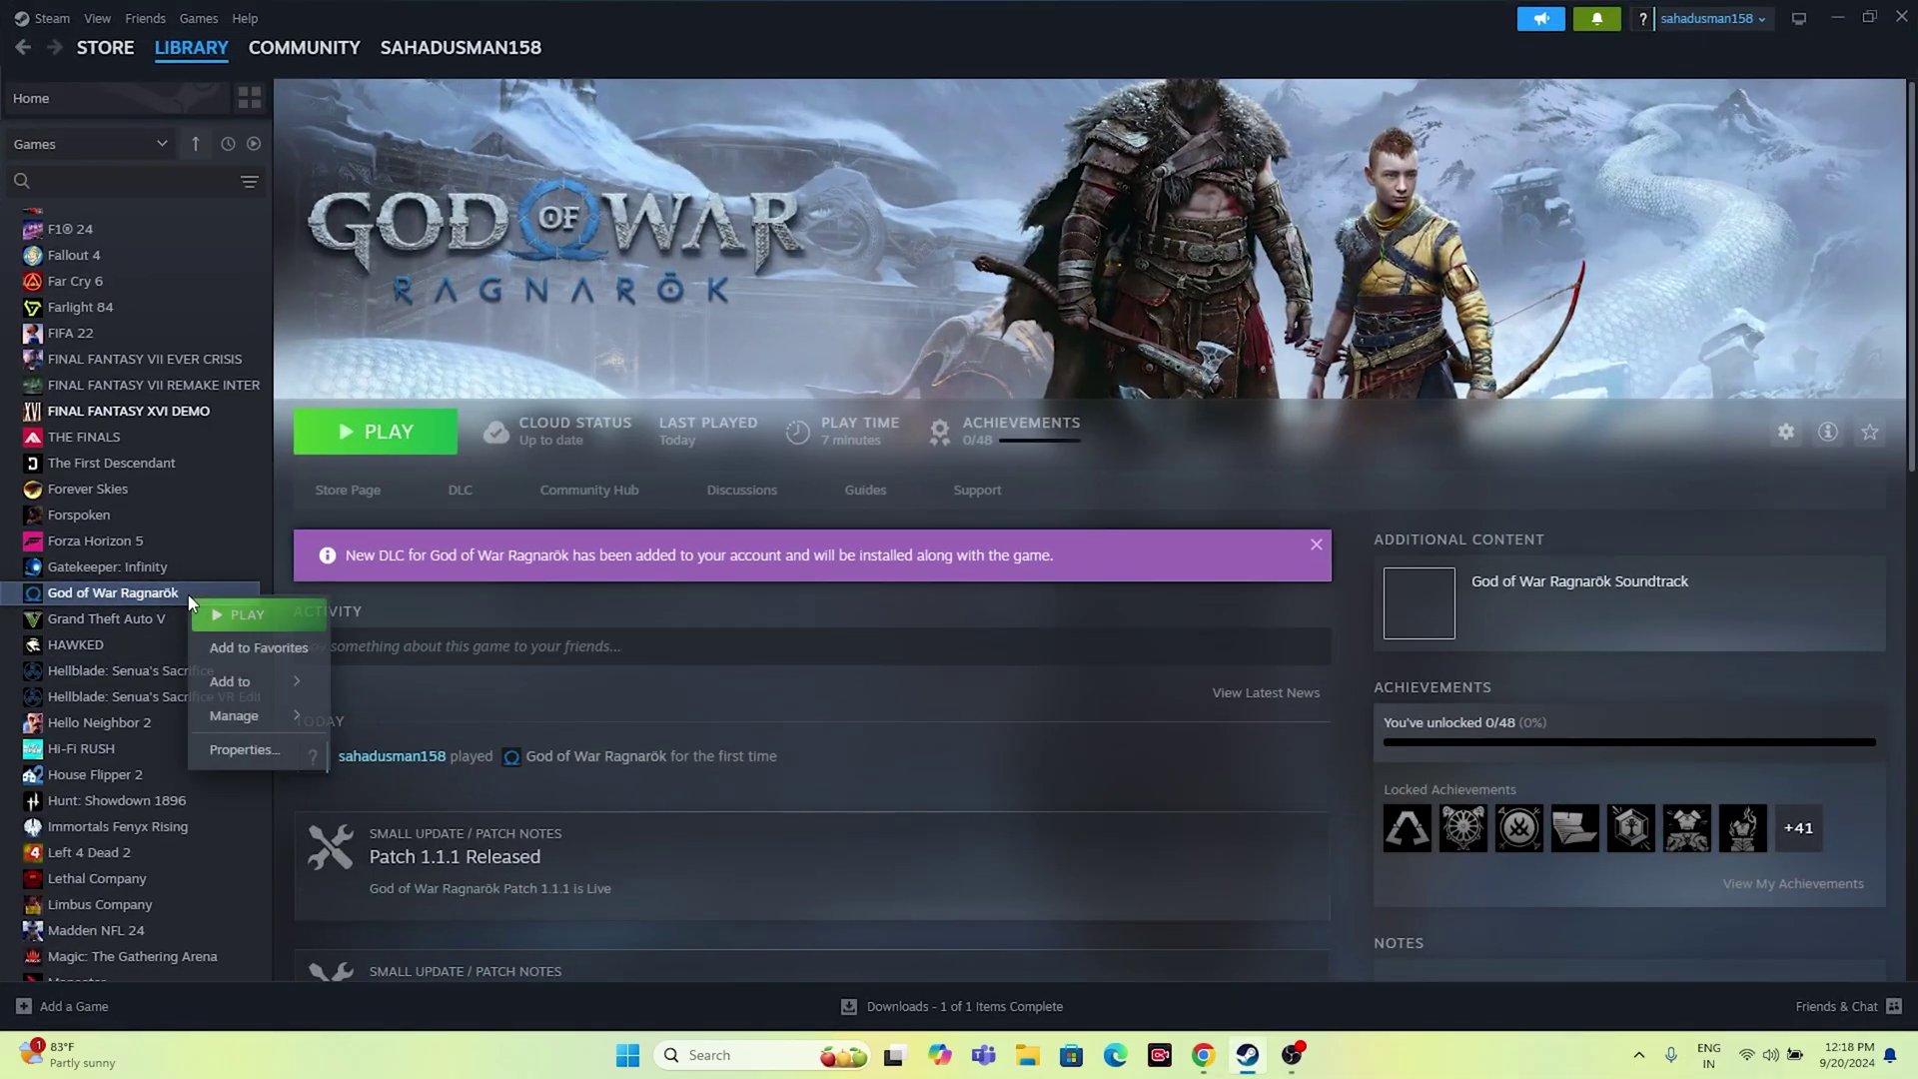
click(241, 747)
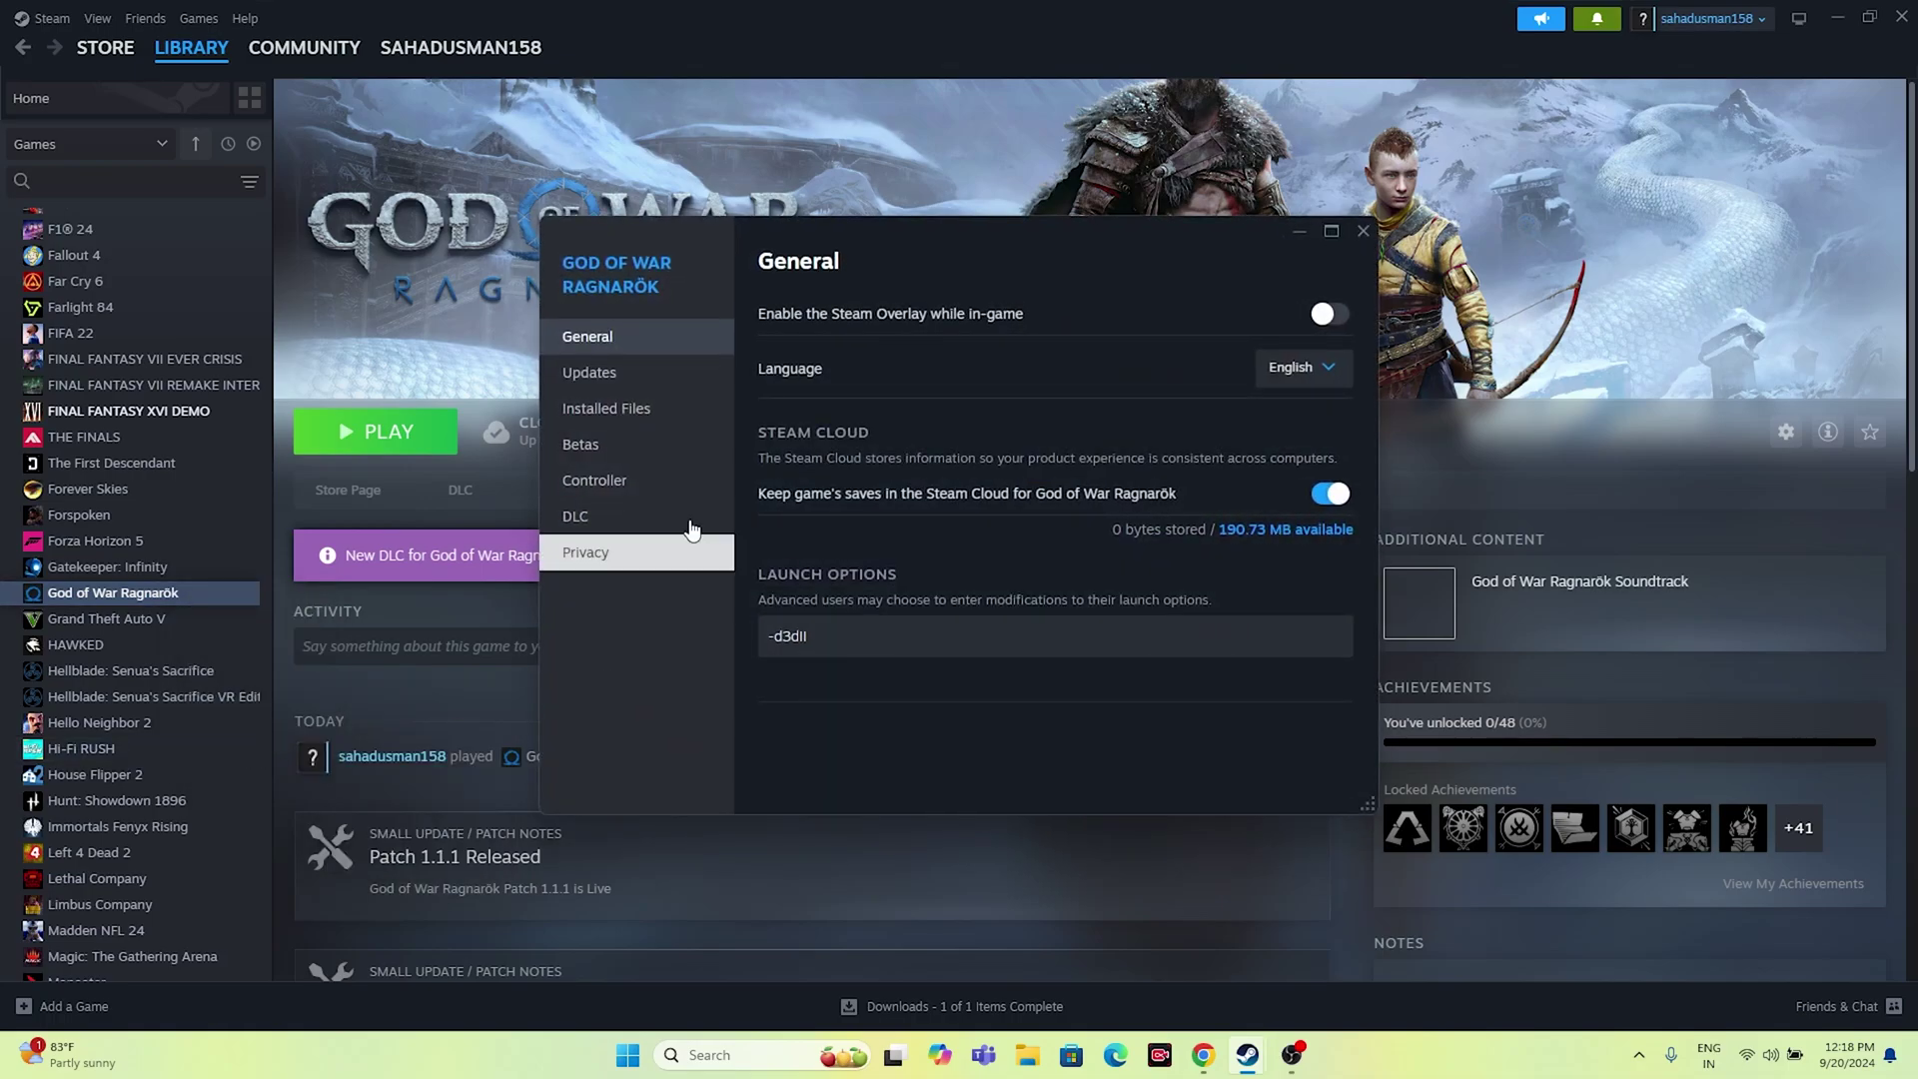
click(647, 410)
click(1307, 312)
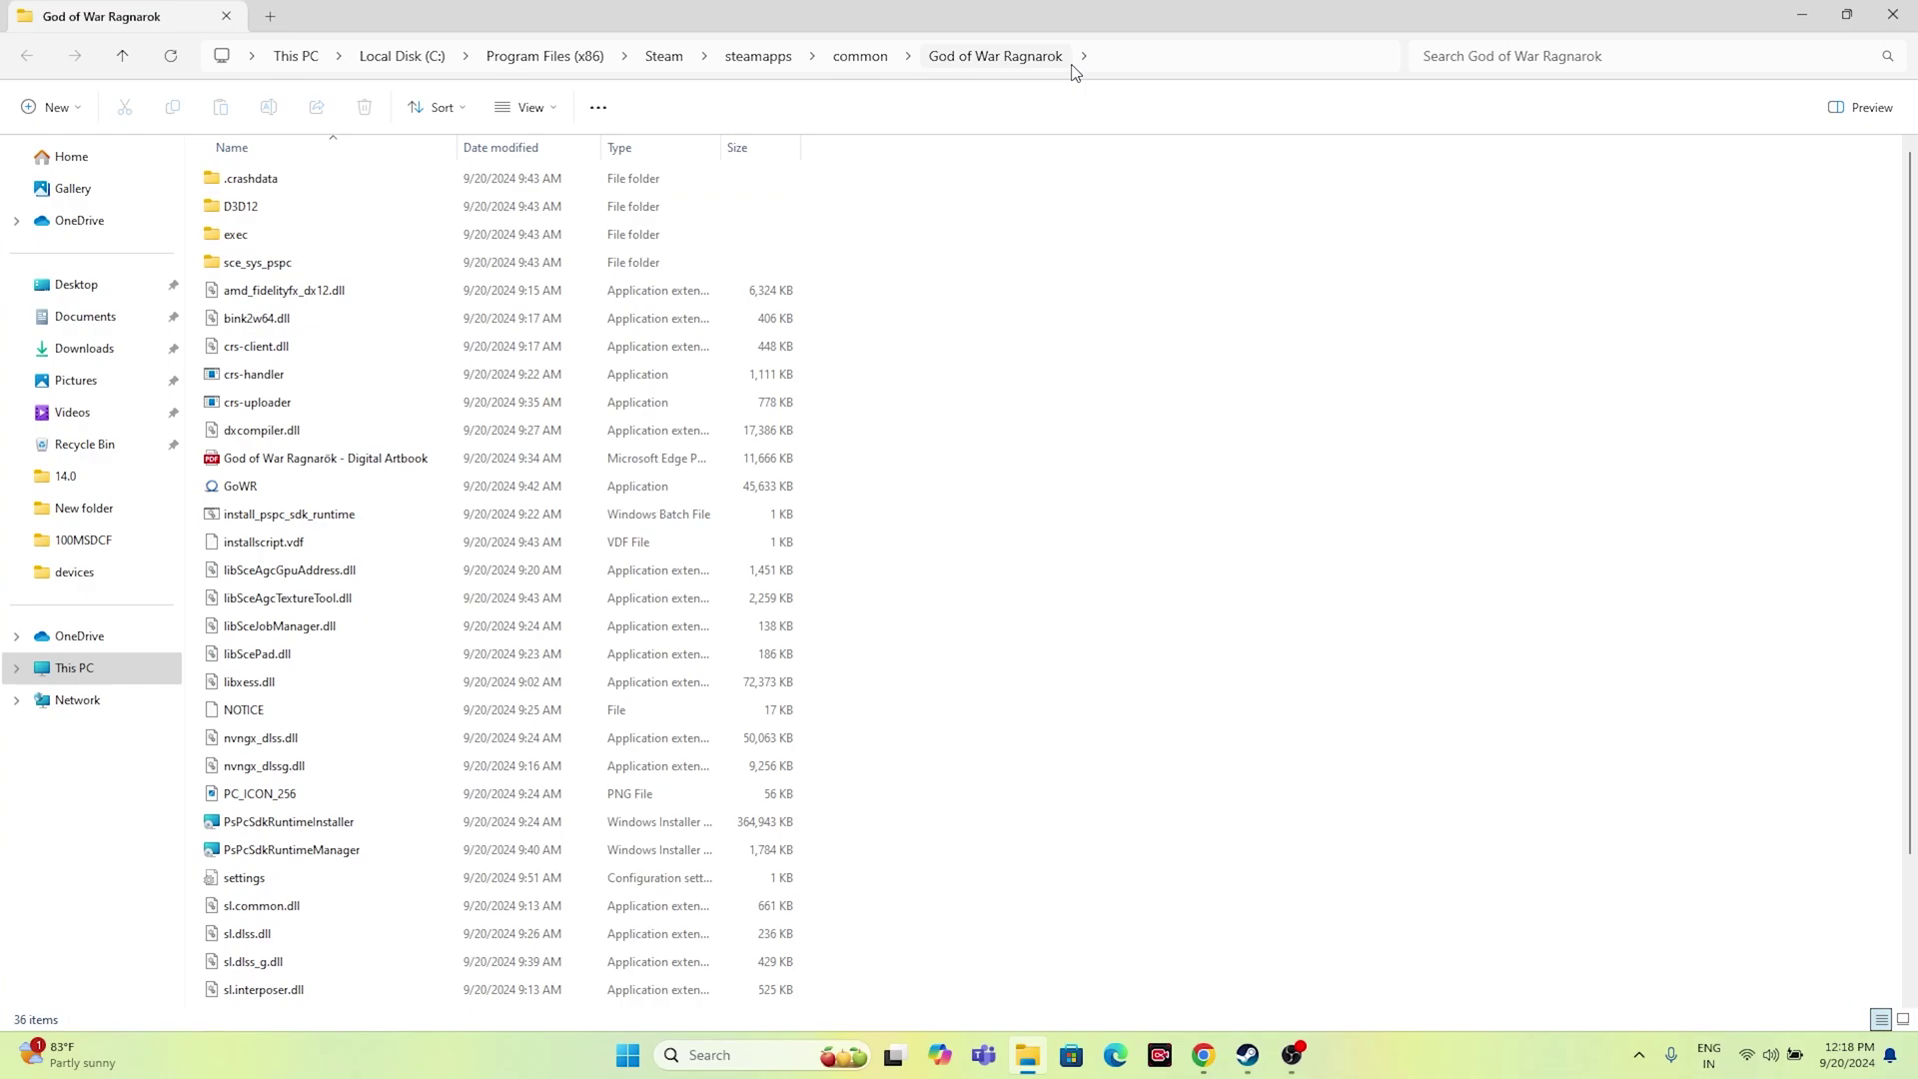
click(1892, 15)
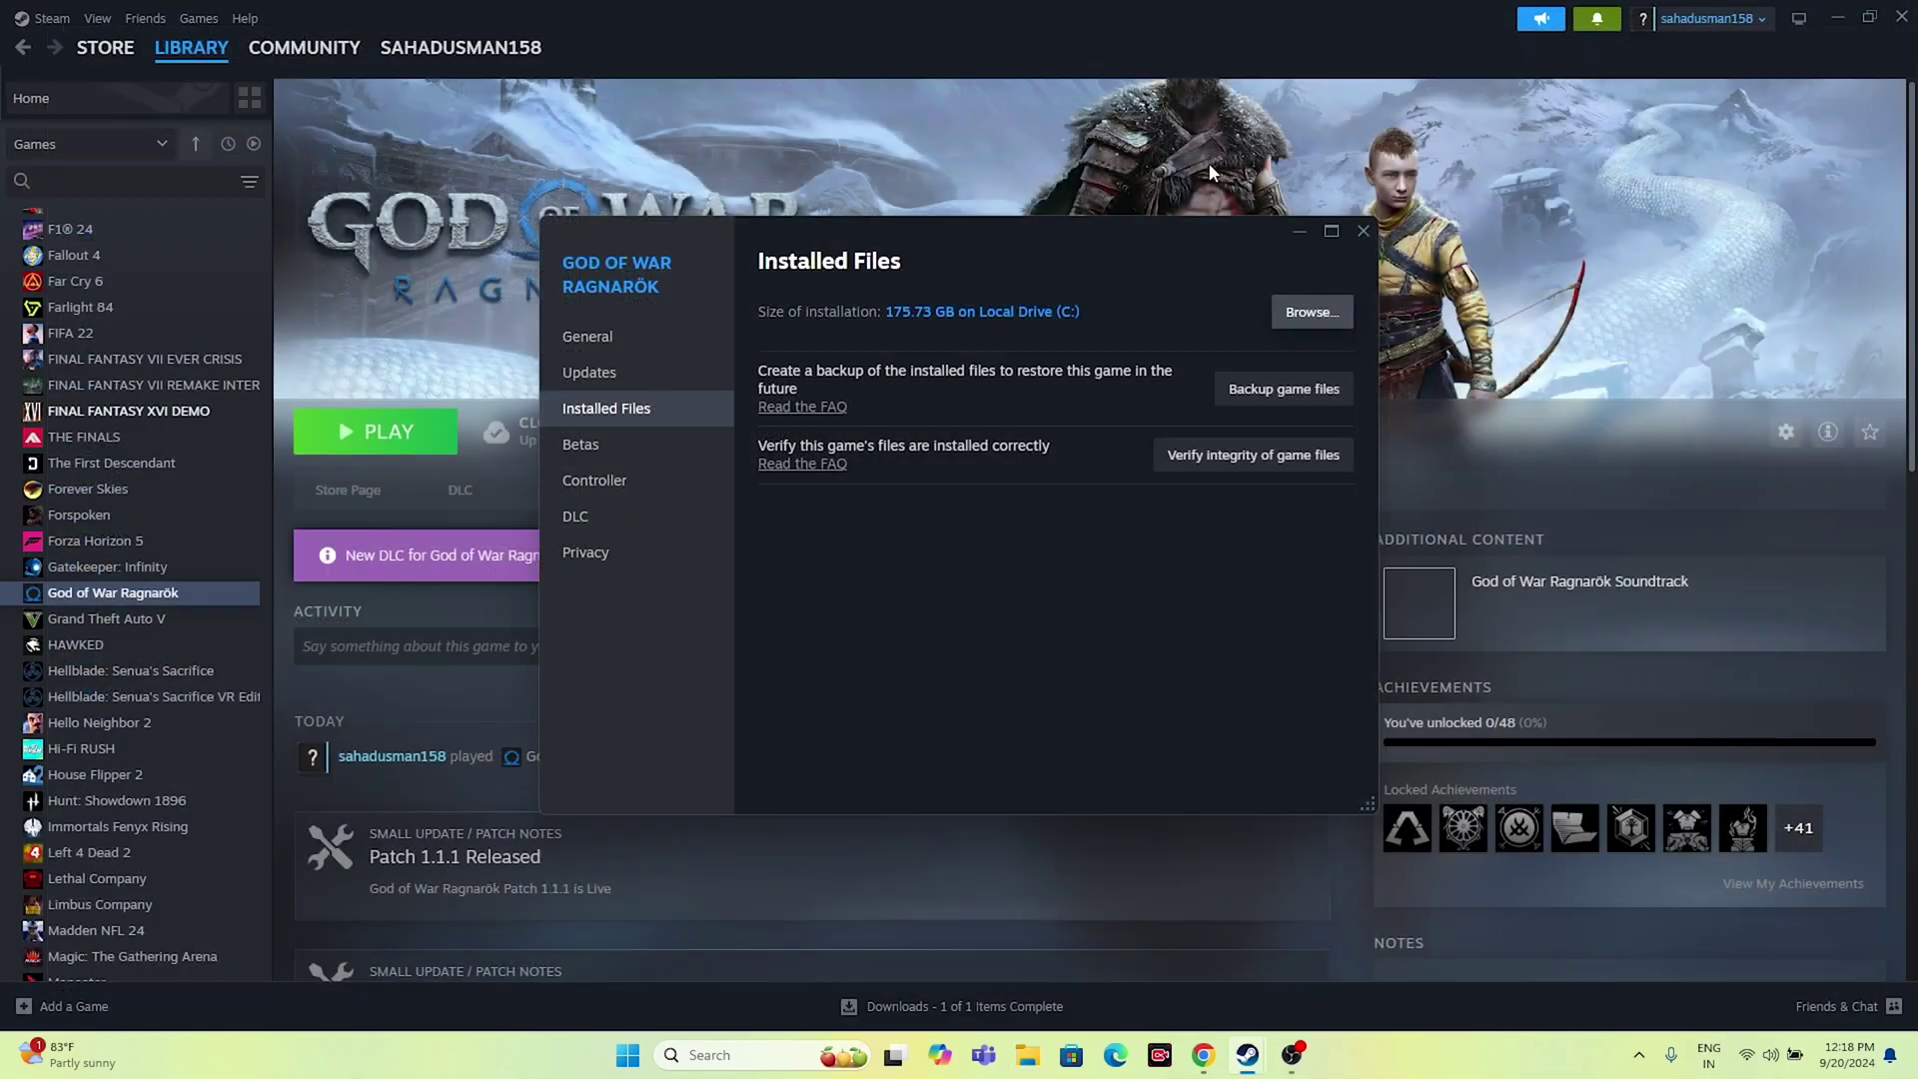
click(1358, 231)
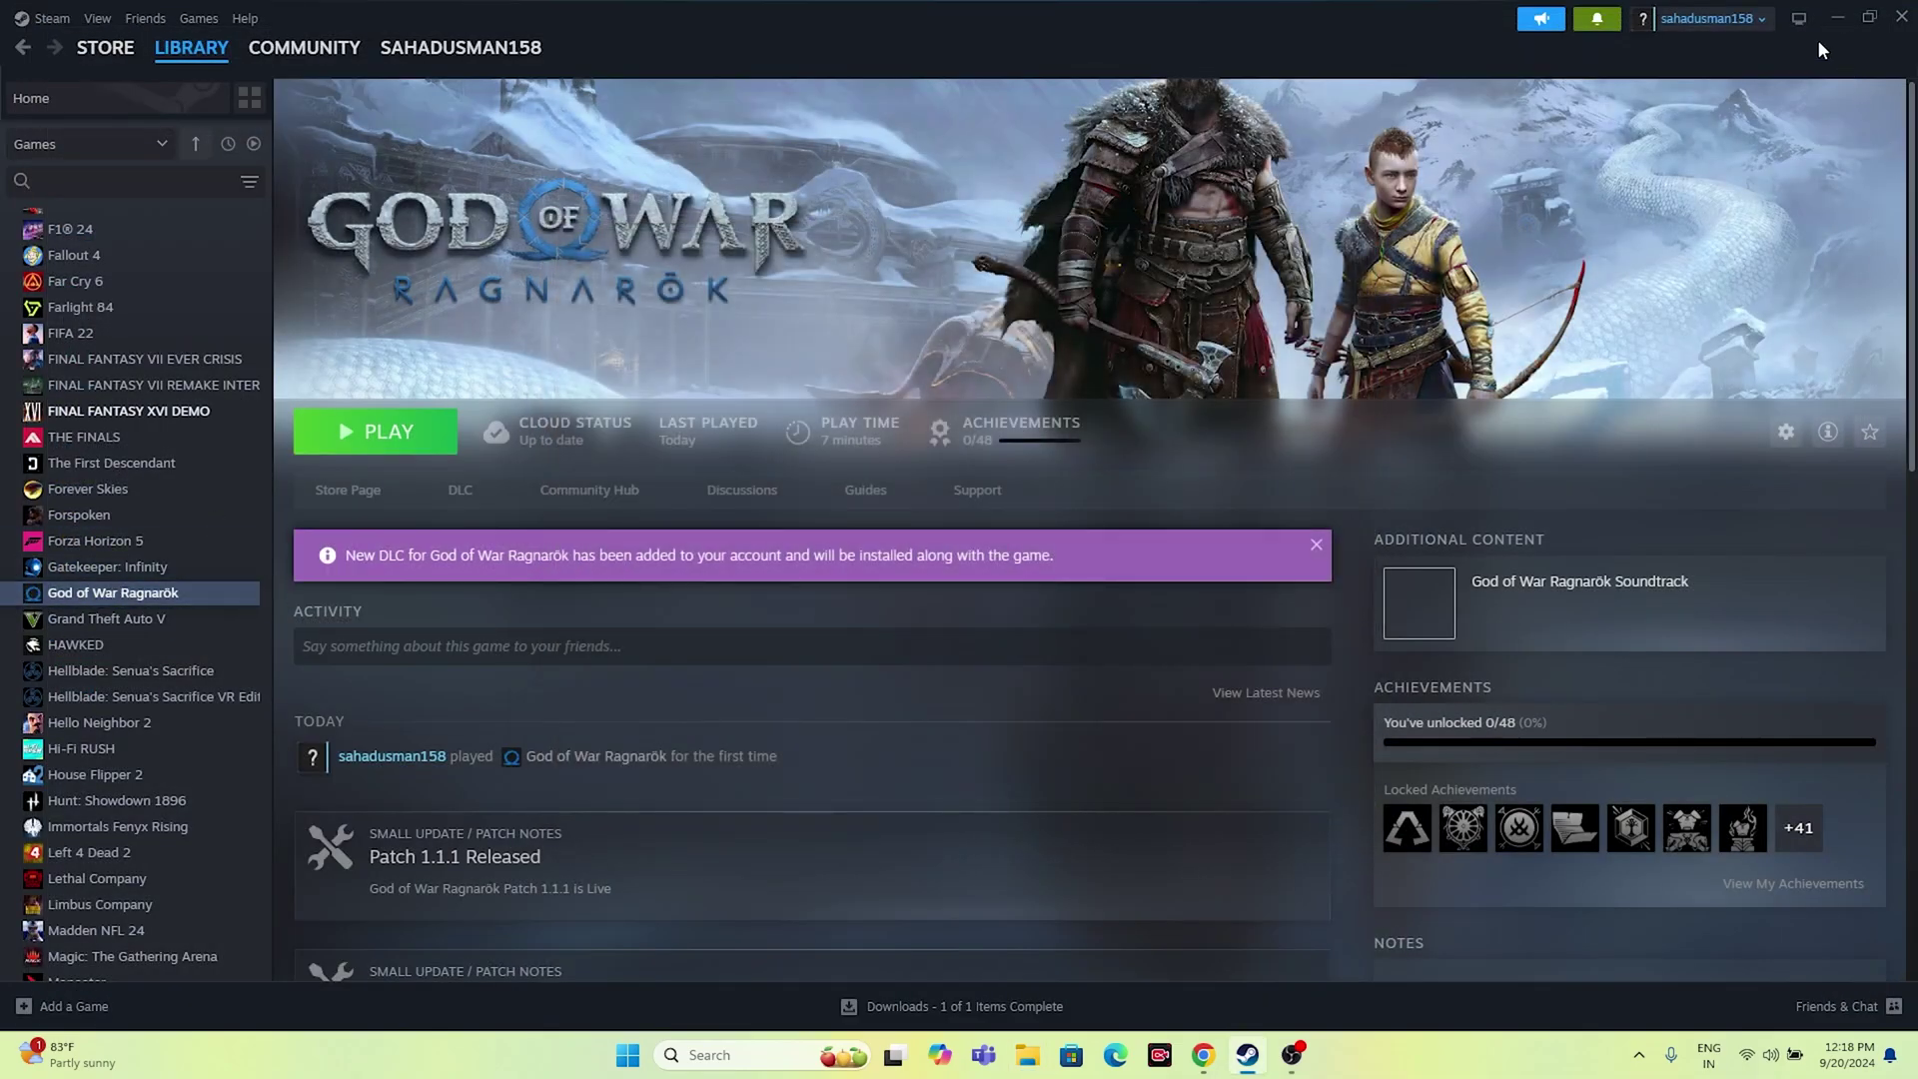
Minimize Steam, view the drives under This PC in File Explorer, and return to the desktop
click(1833, 20)
click(1026, 1055)
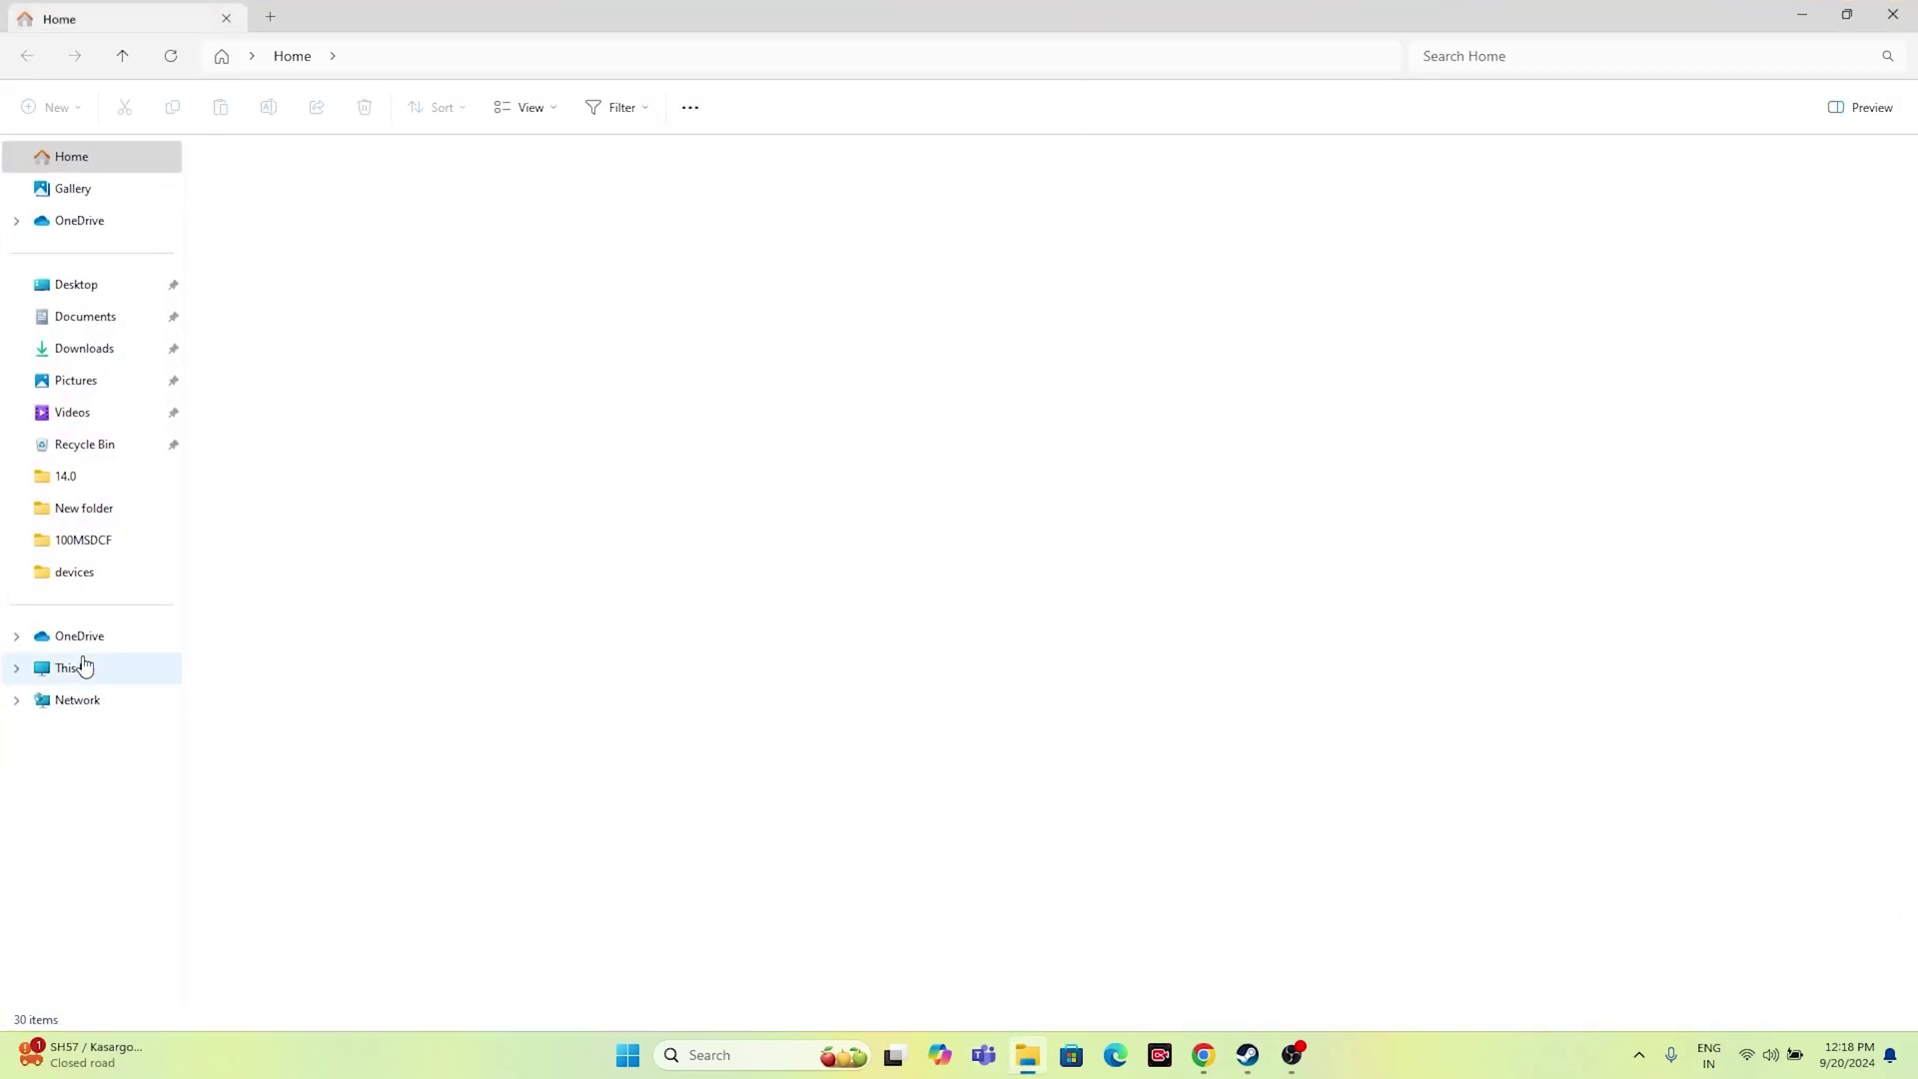
click(75, 667)
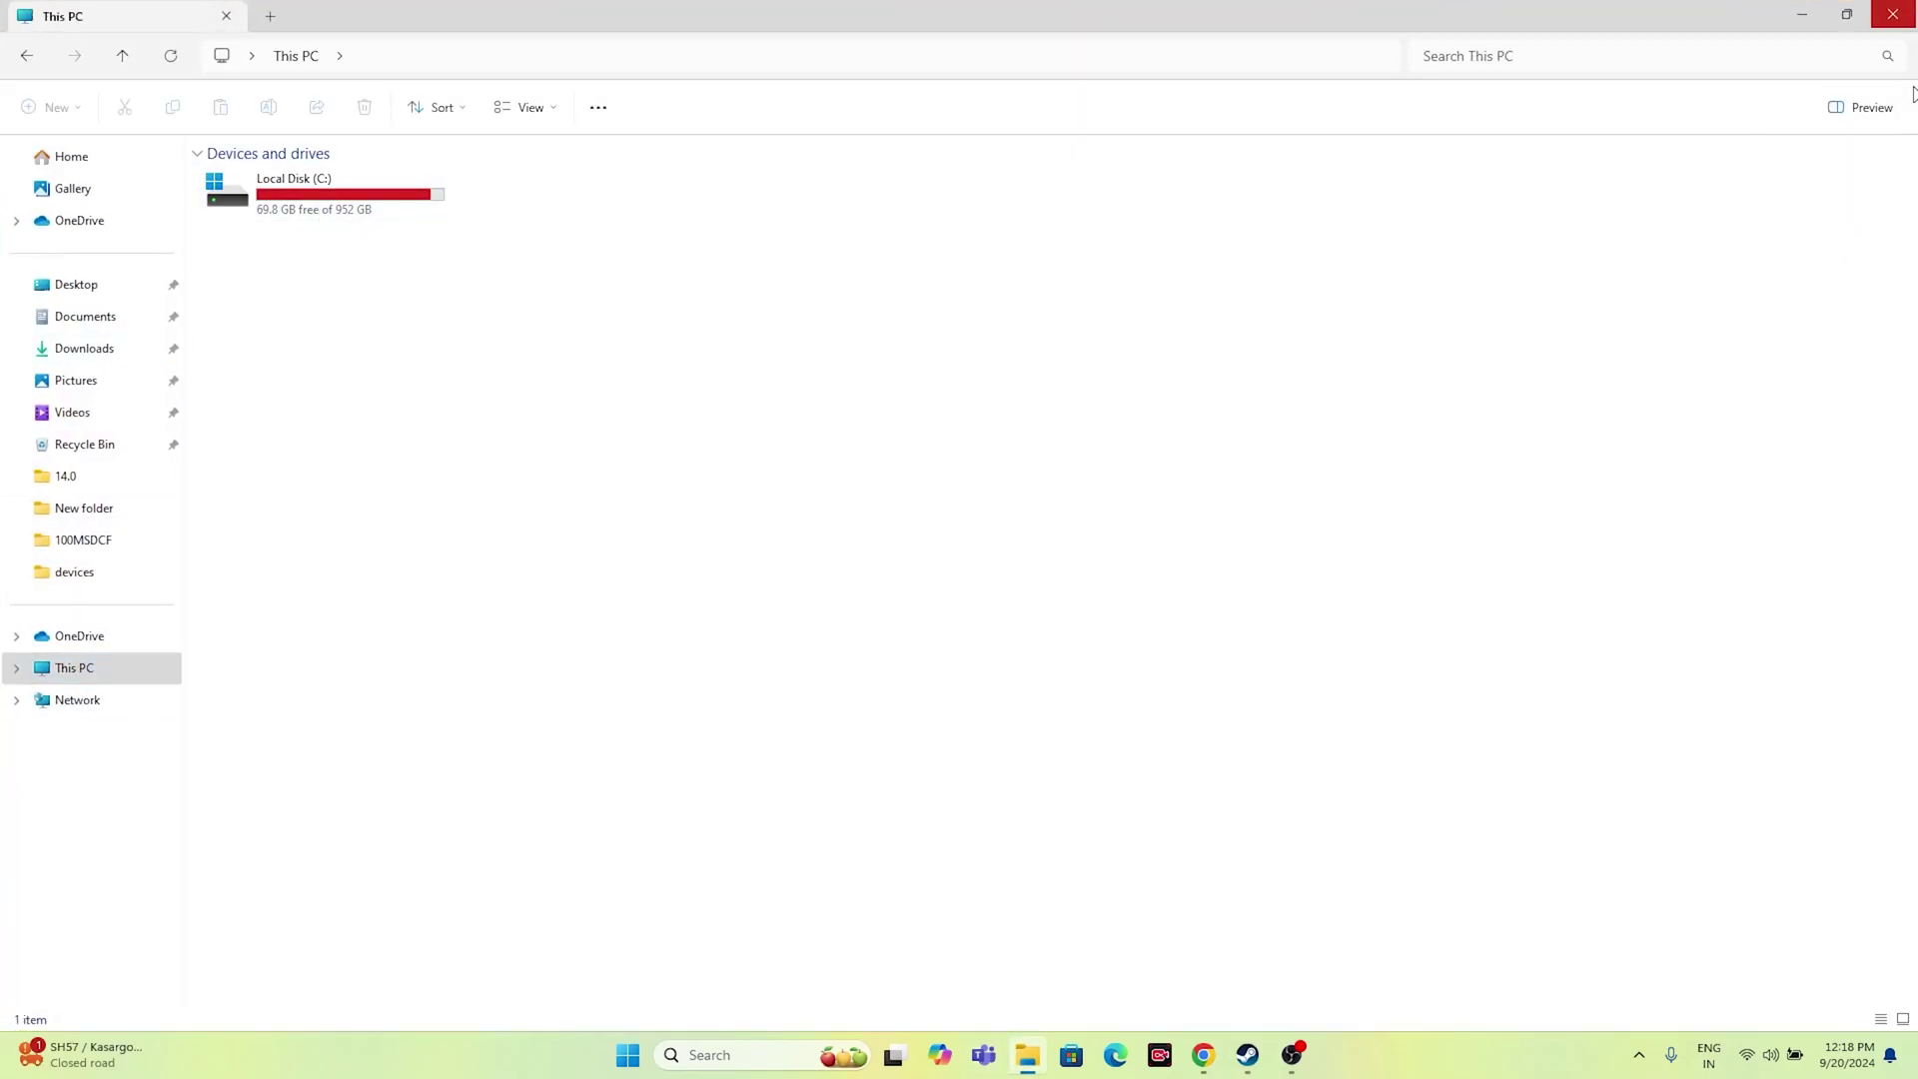
click(1891, 14)
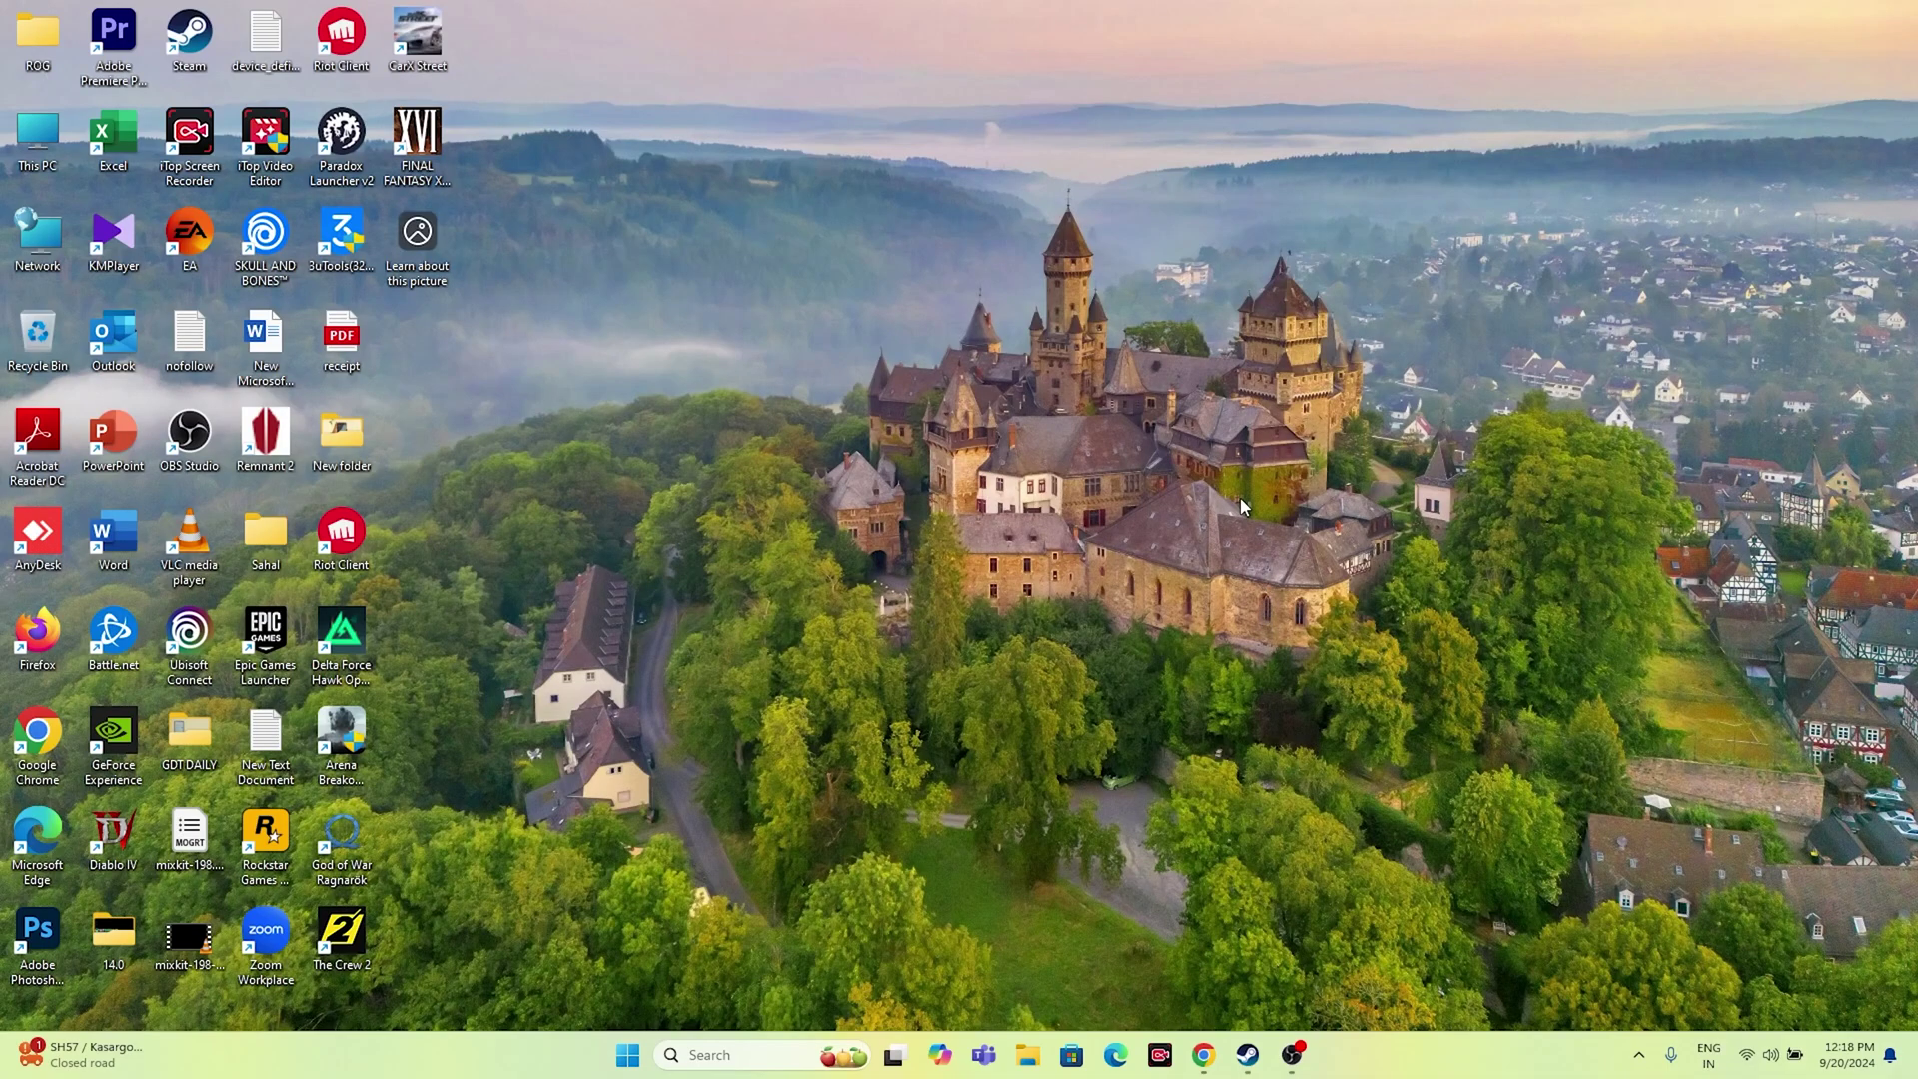
click(1246, 1054)
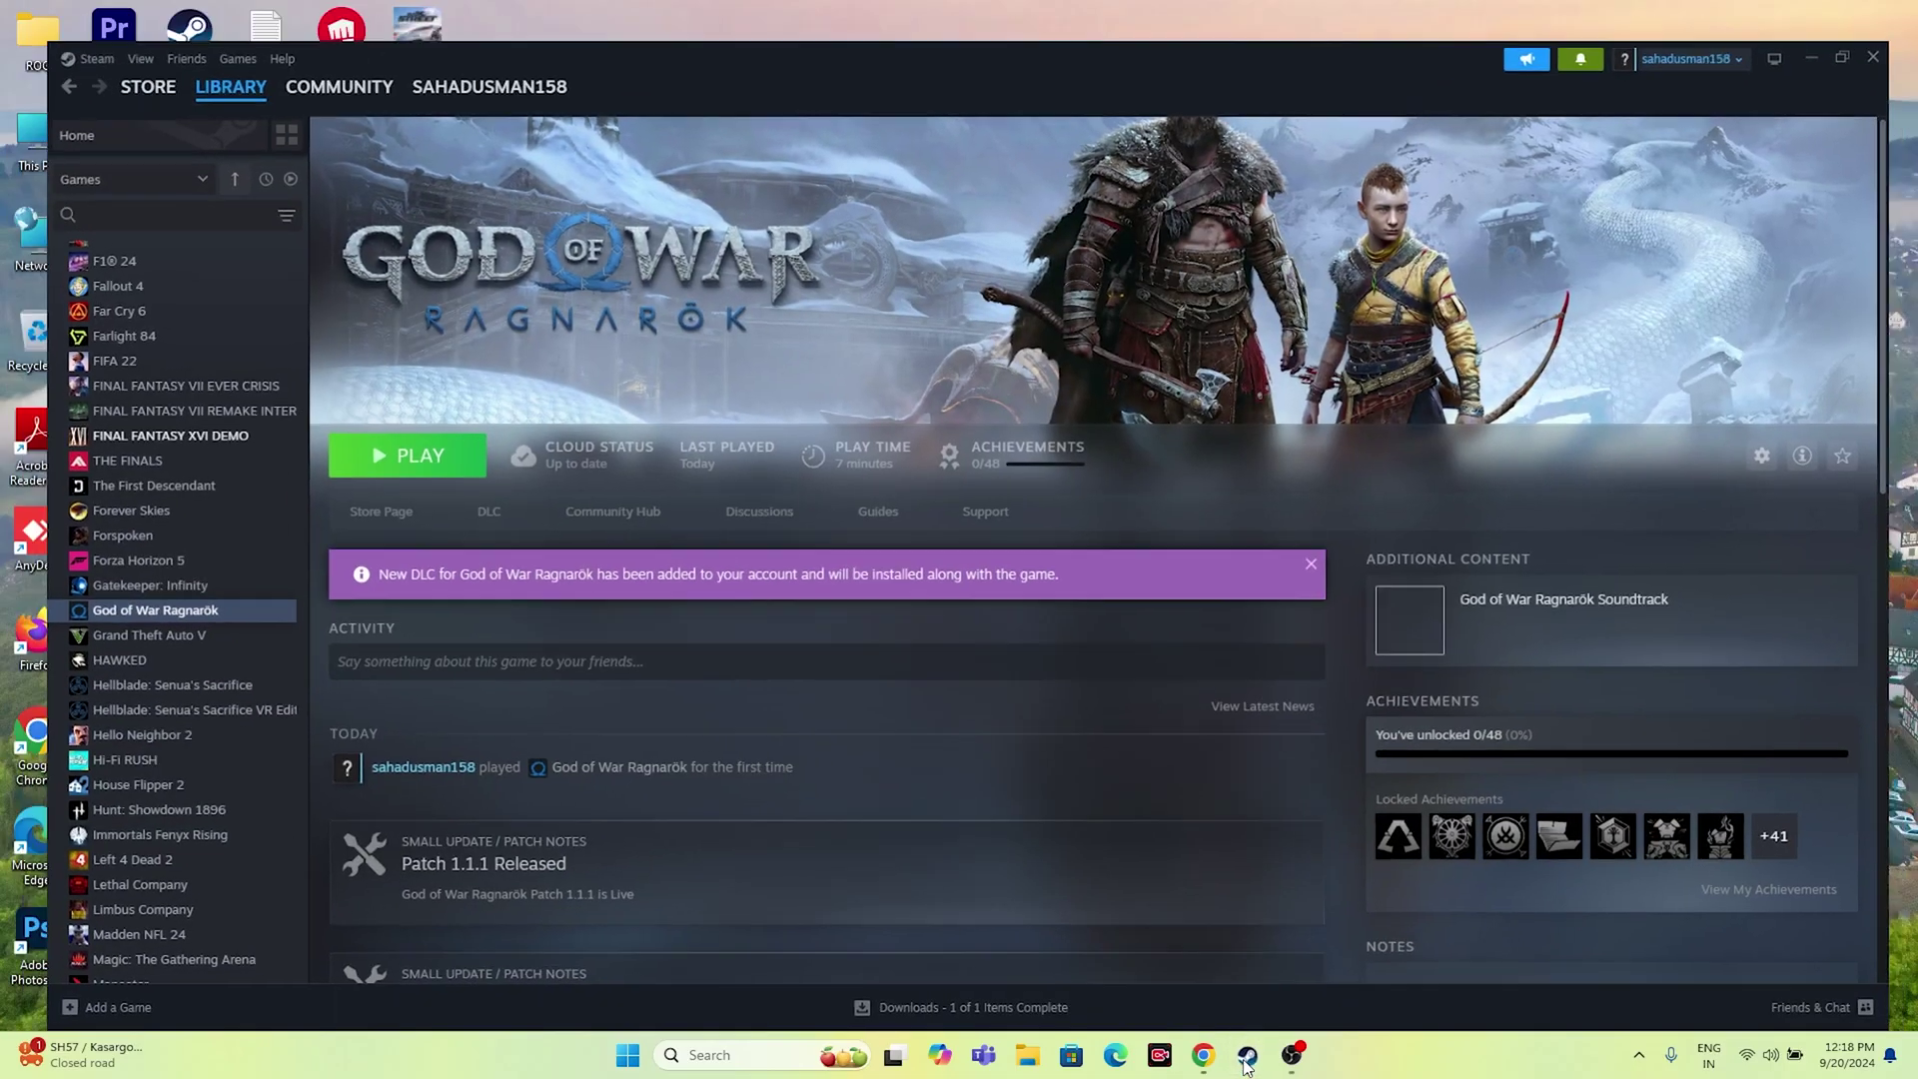
click(1246, 1055)
Open the God of War Ragnarok folder under C:\Program Files (x86)\Steam\steamapps\common
double_click(33, 170)
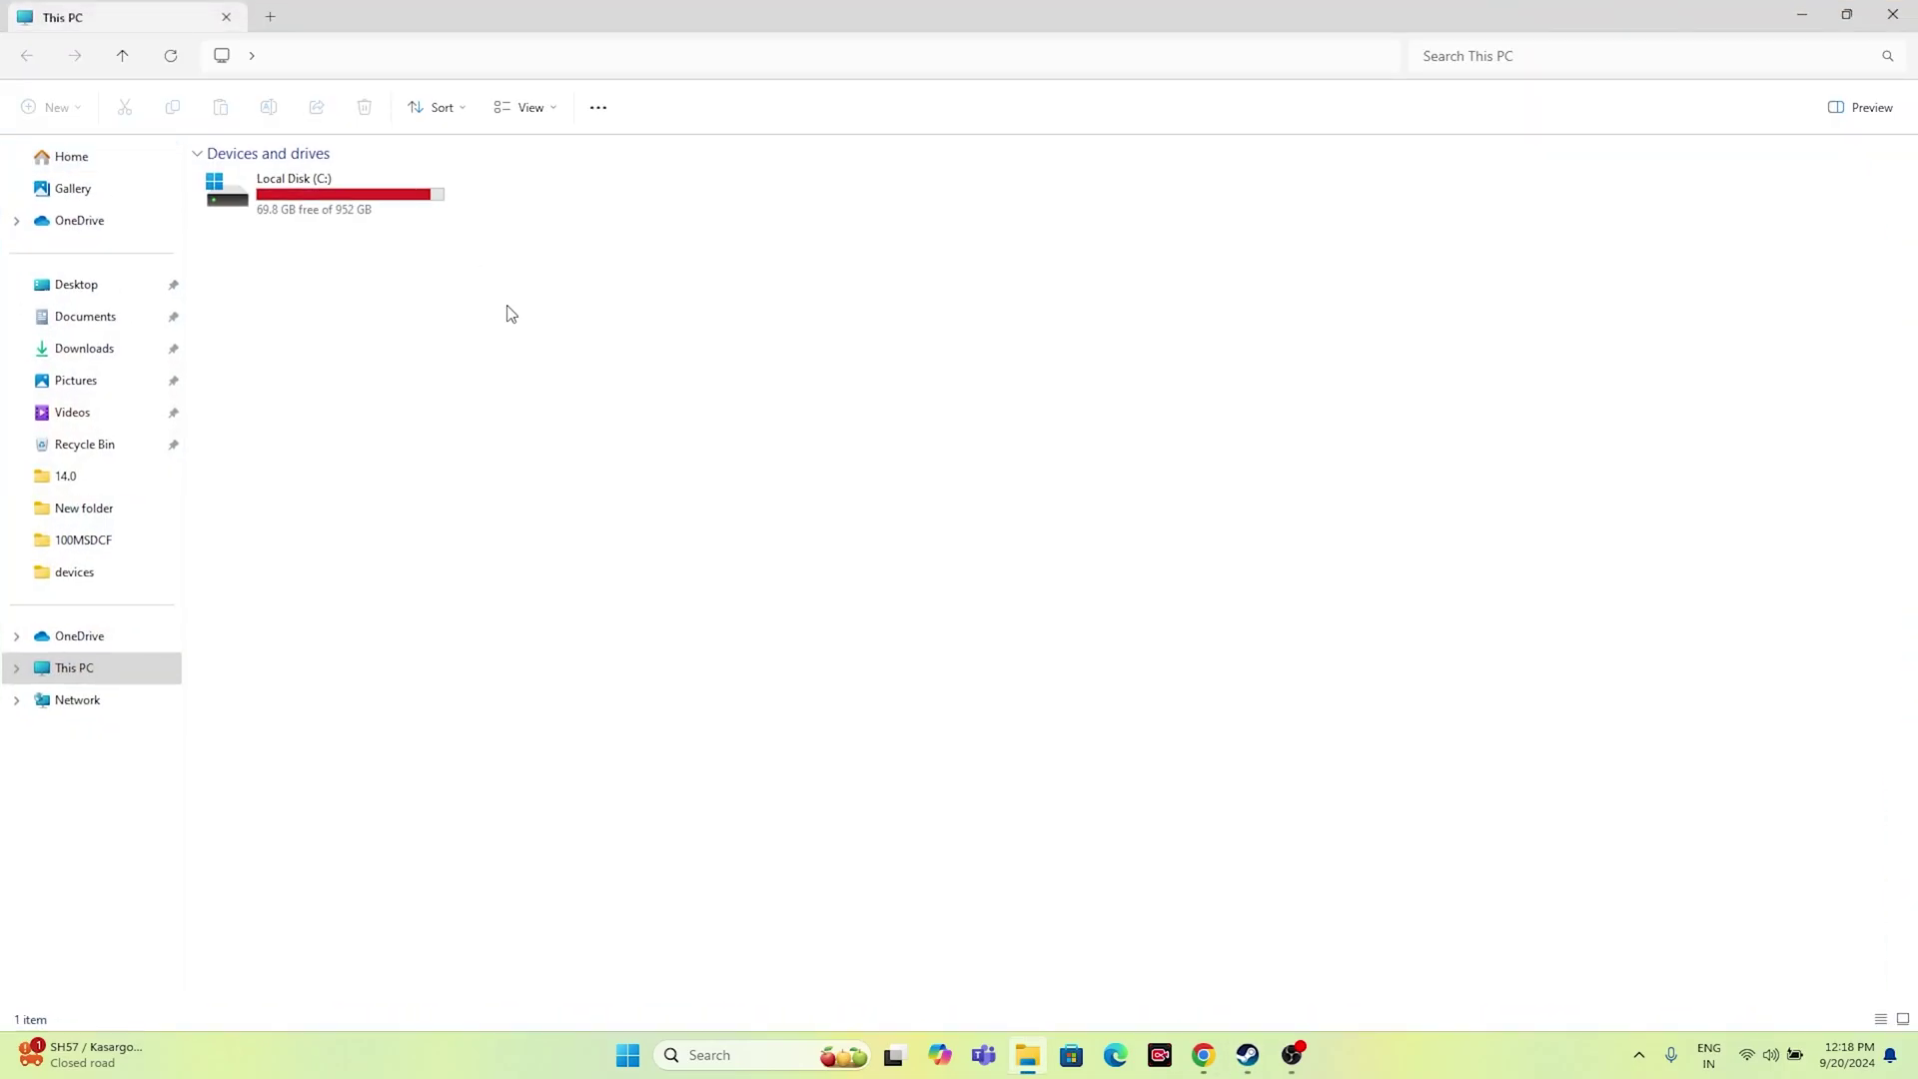
double_click(377, 209)
double_click(318, 404)
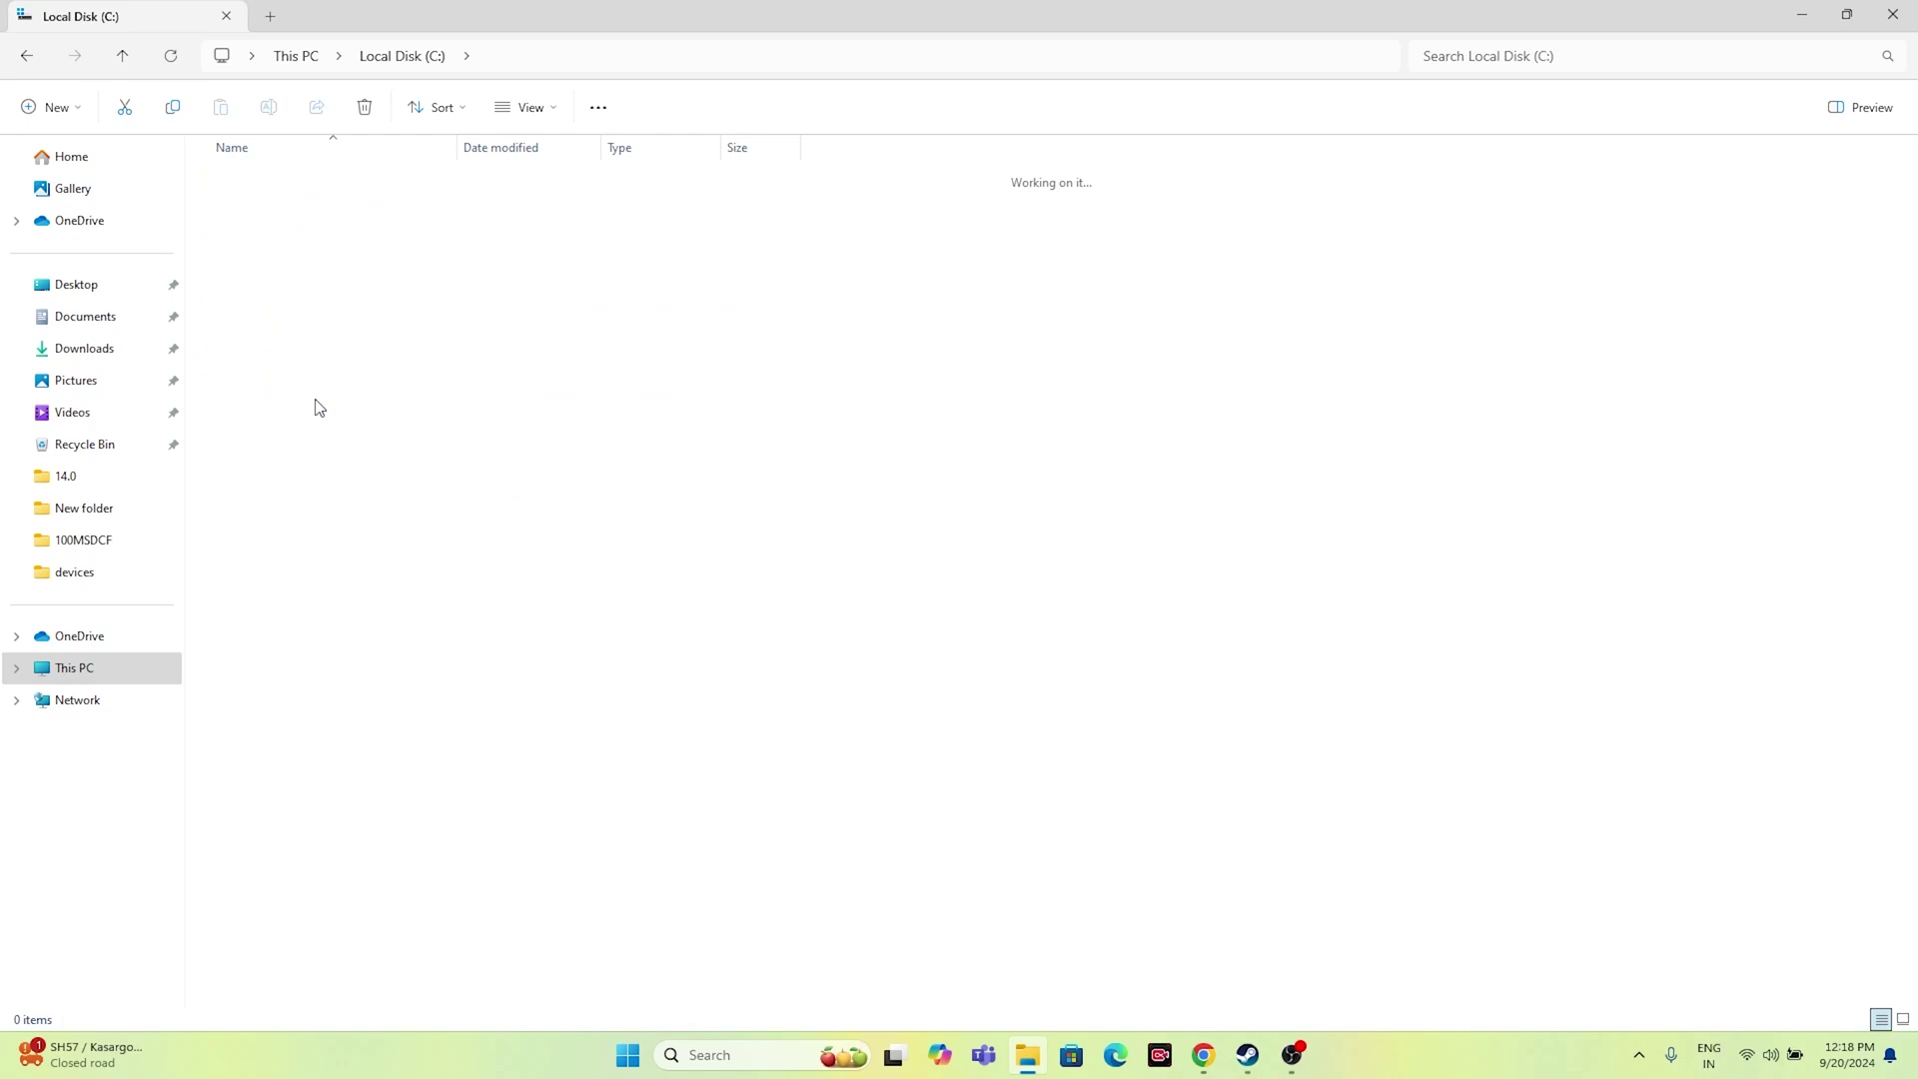
double_click(257, 805)
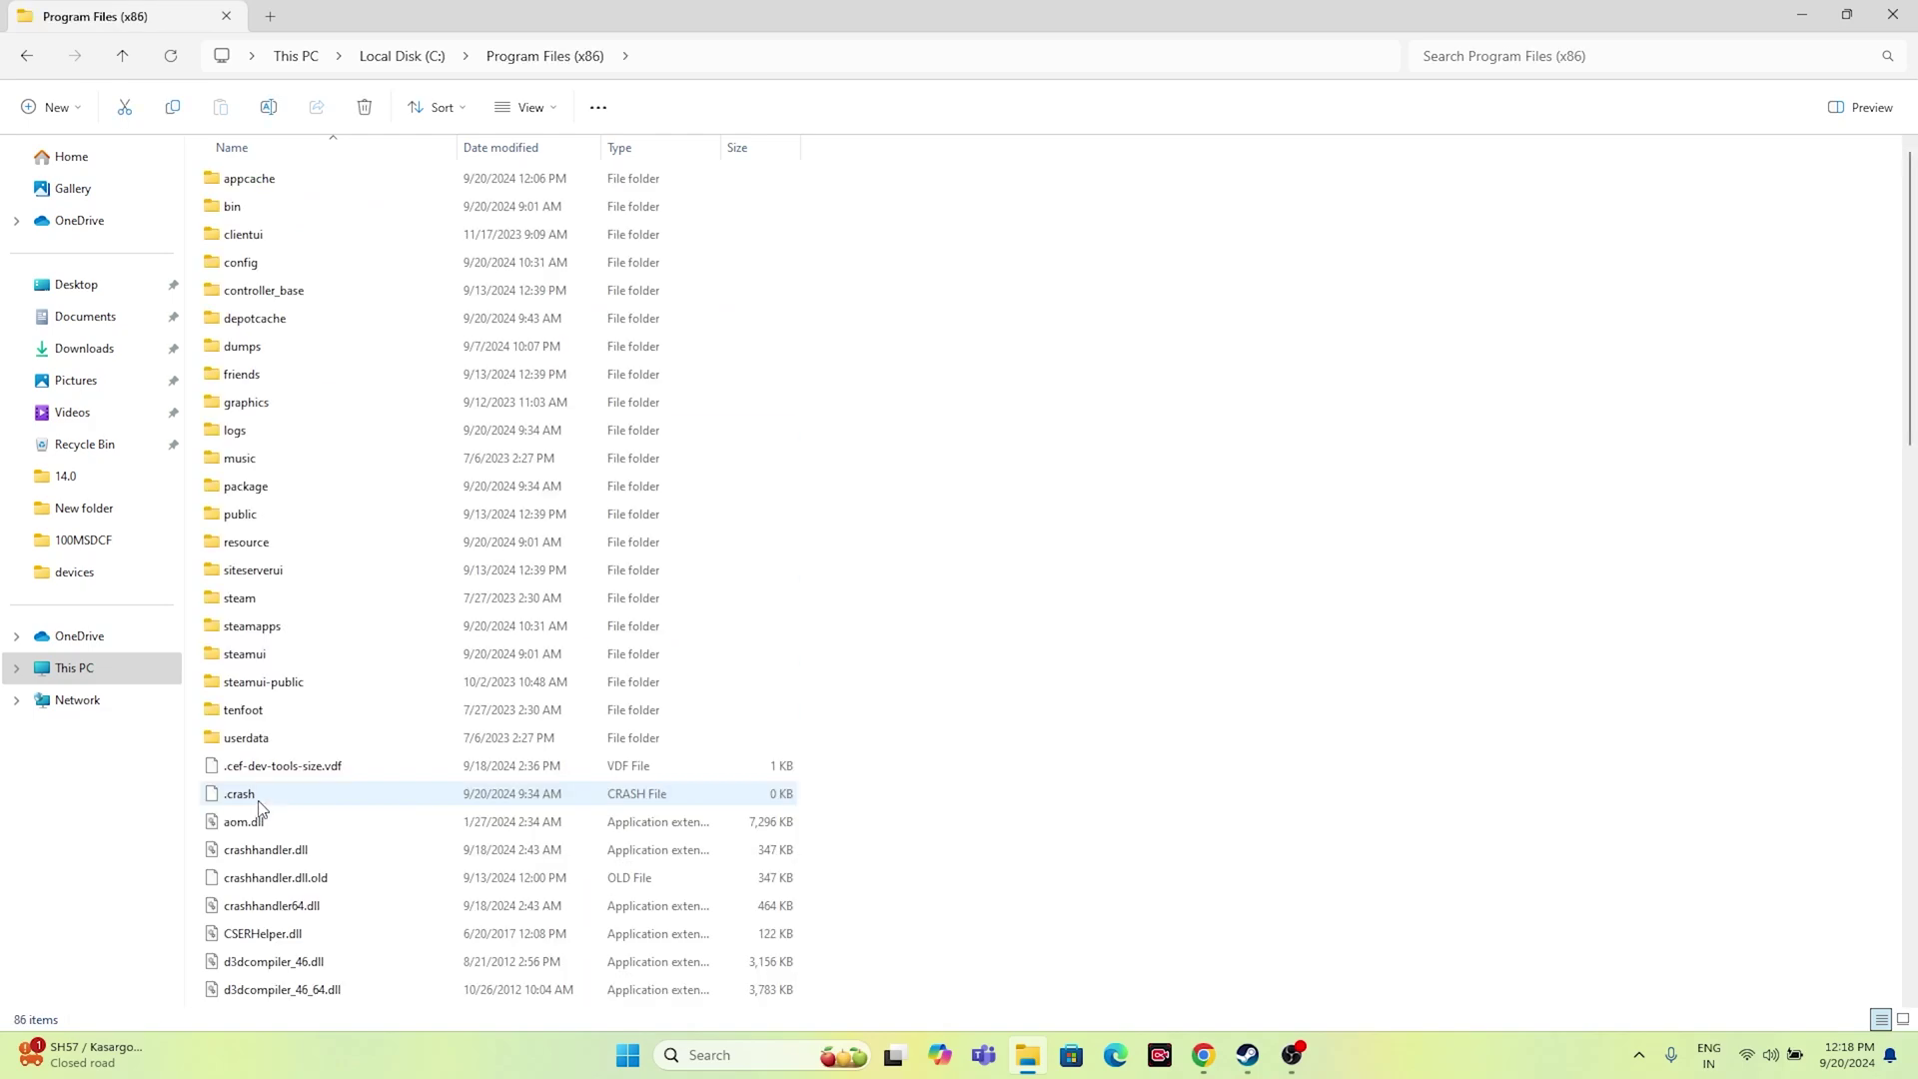
double_click(280, 627)
double_click(268, 189)
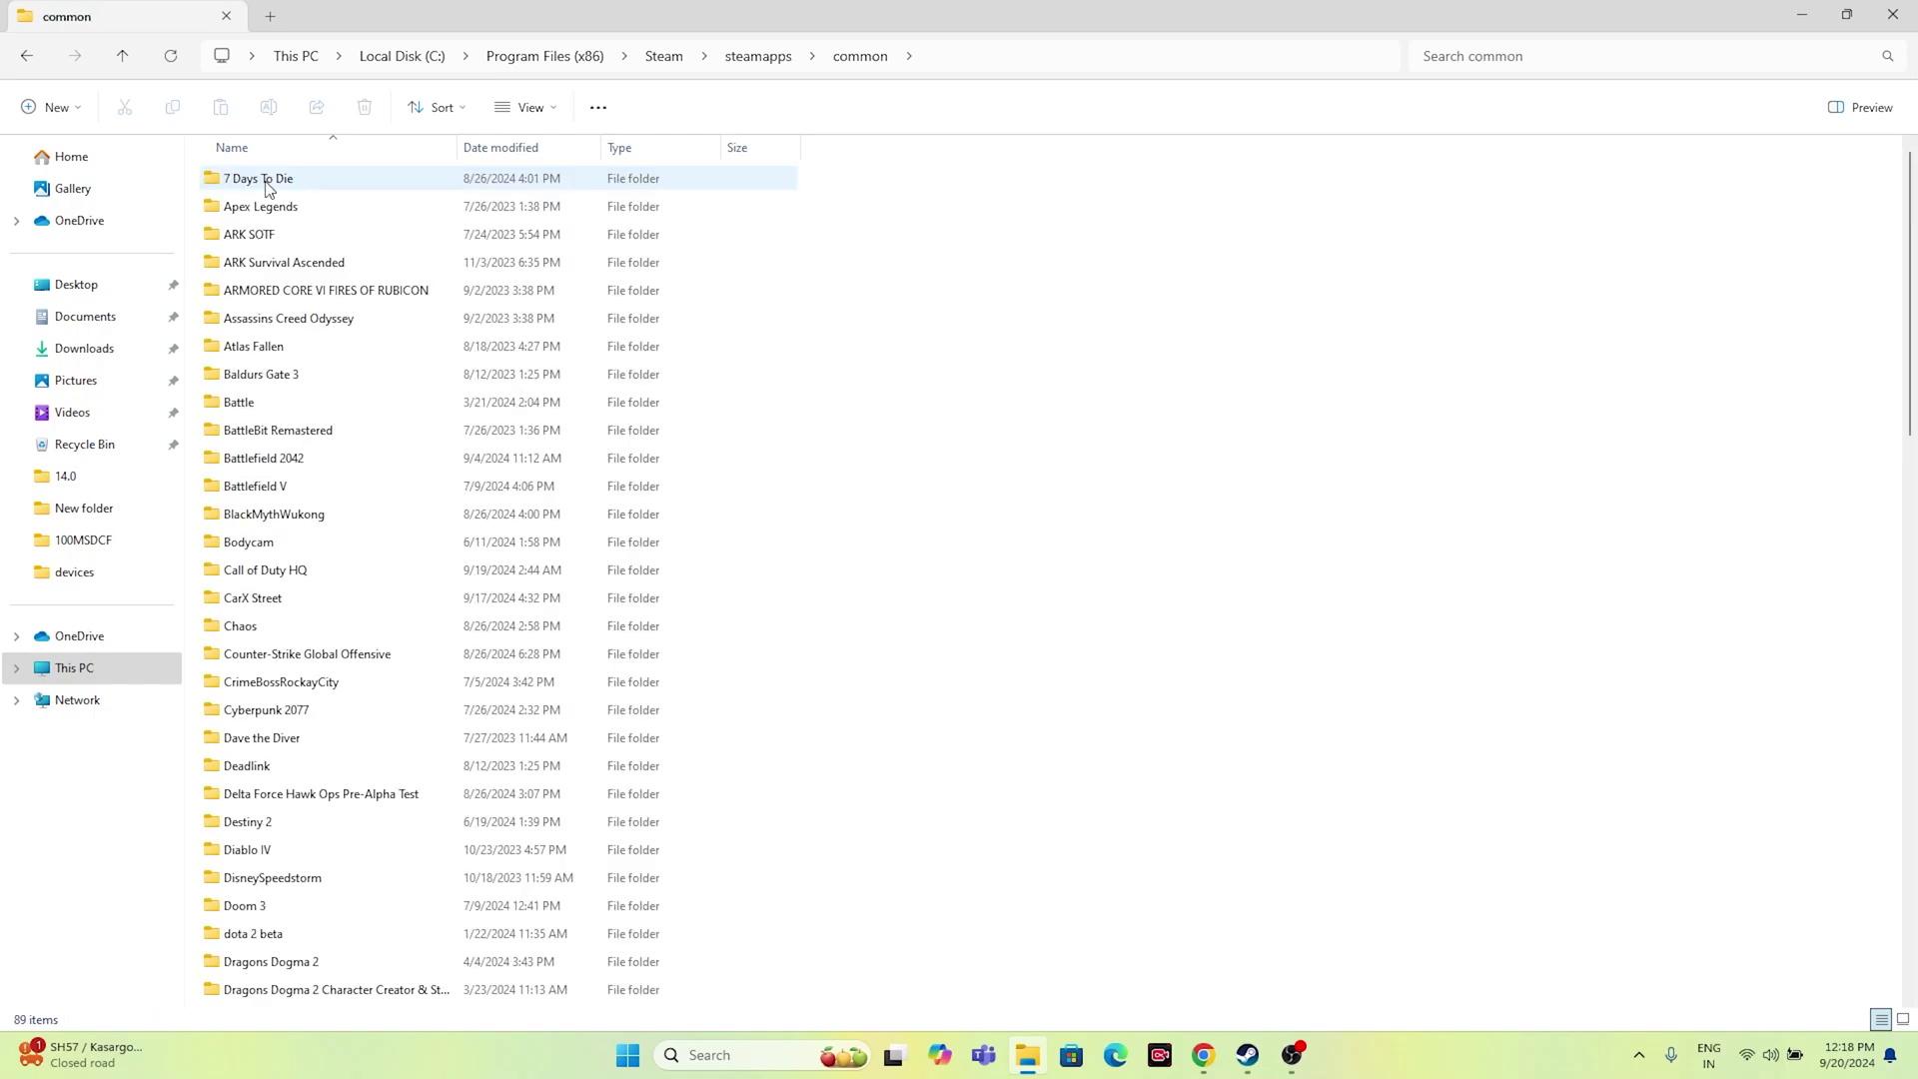
scroll(361, 454, down, 5)
scroll(360, 455, down, 3)
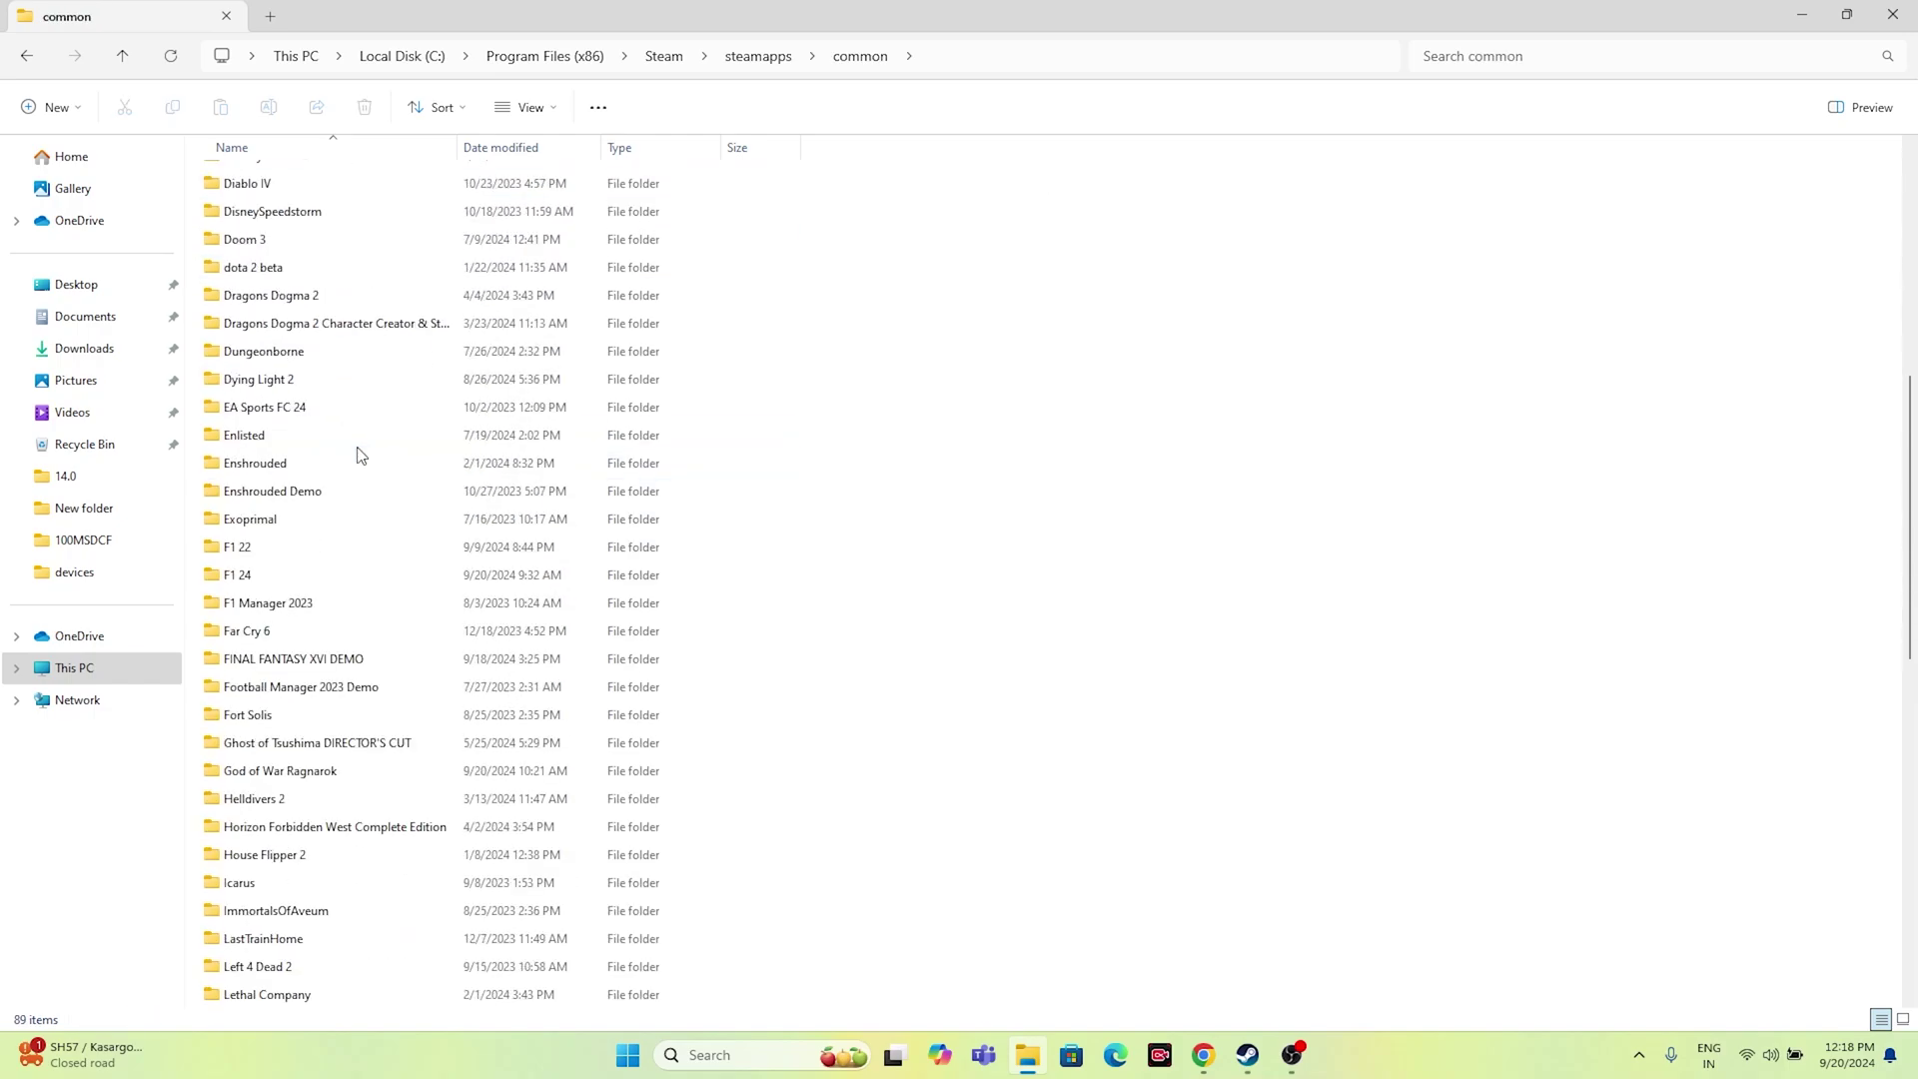
double_click(330, 780)
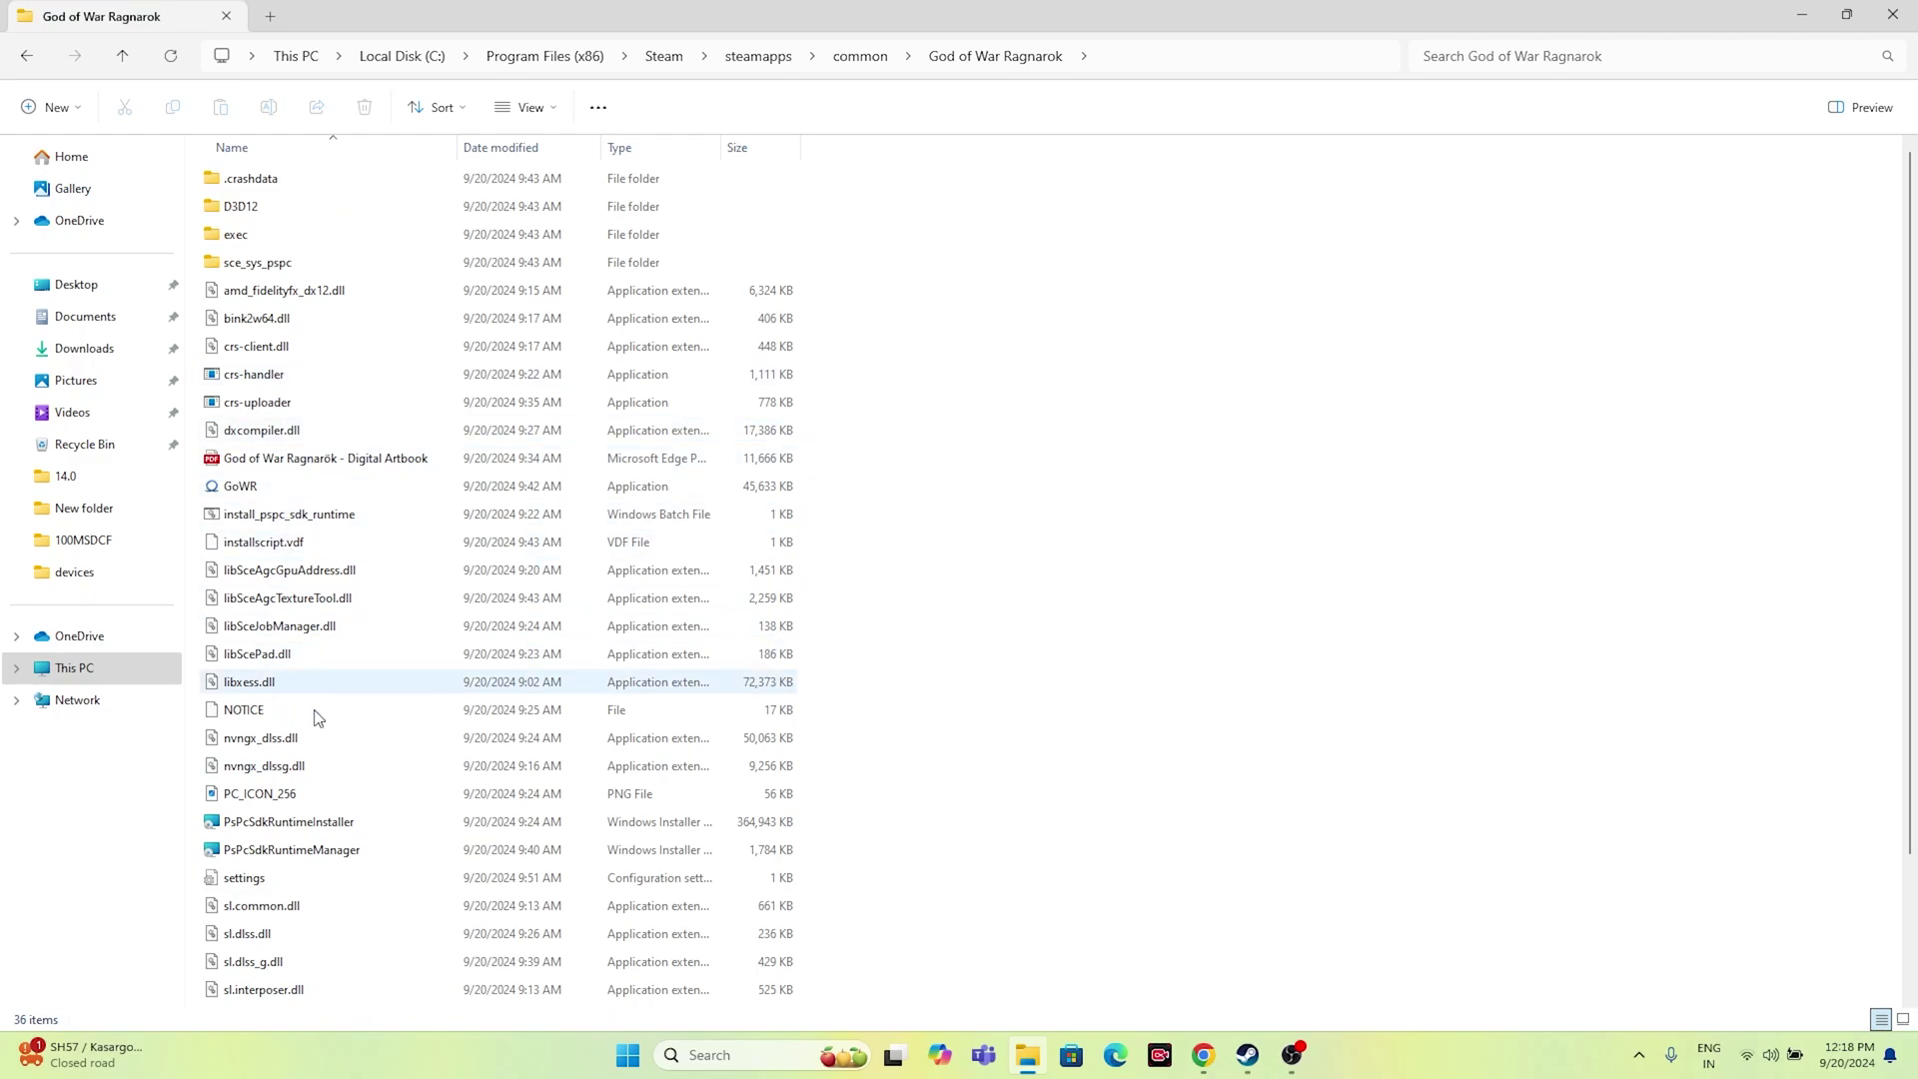
Open the file properties of the GoWR application in the God of War Ragnarok folder
click(264, 488)
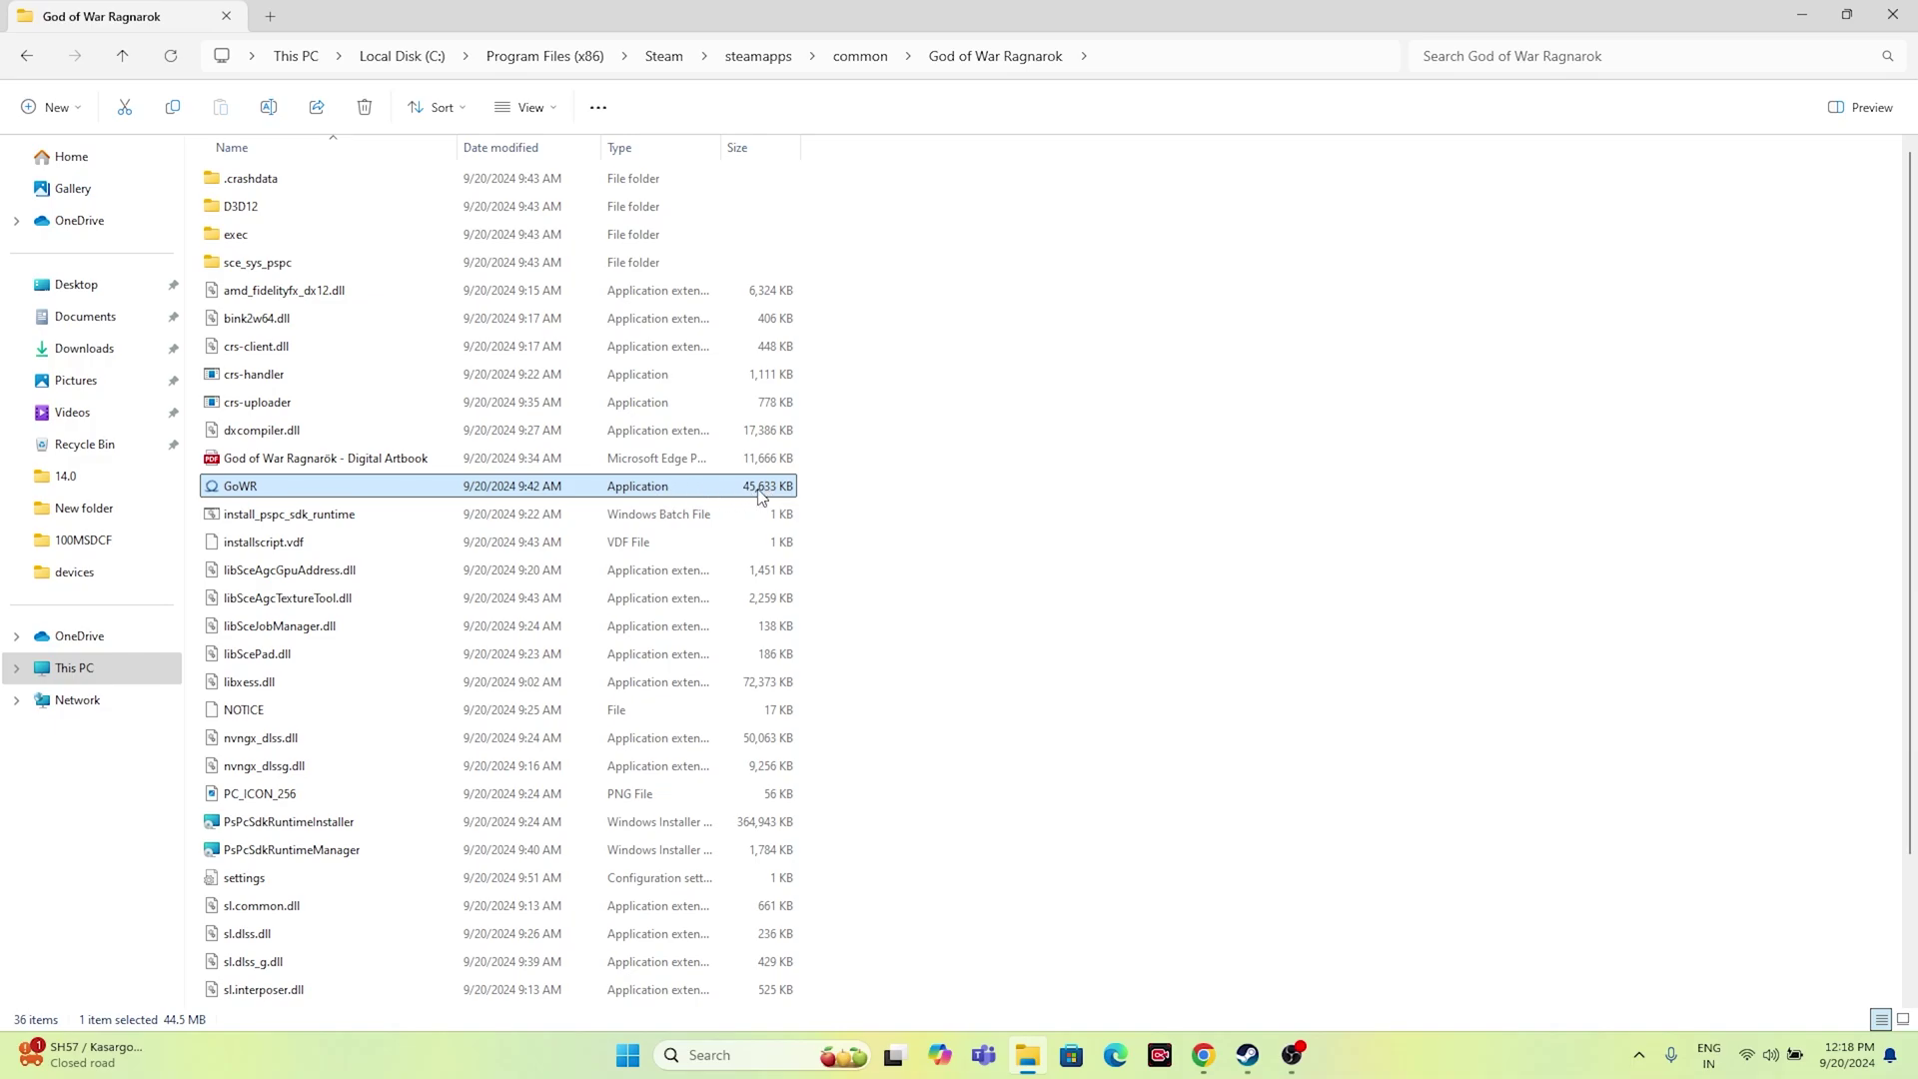
right_click(762, 498)
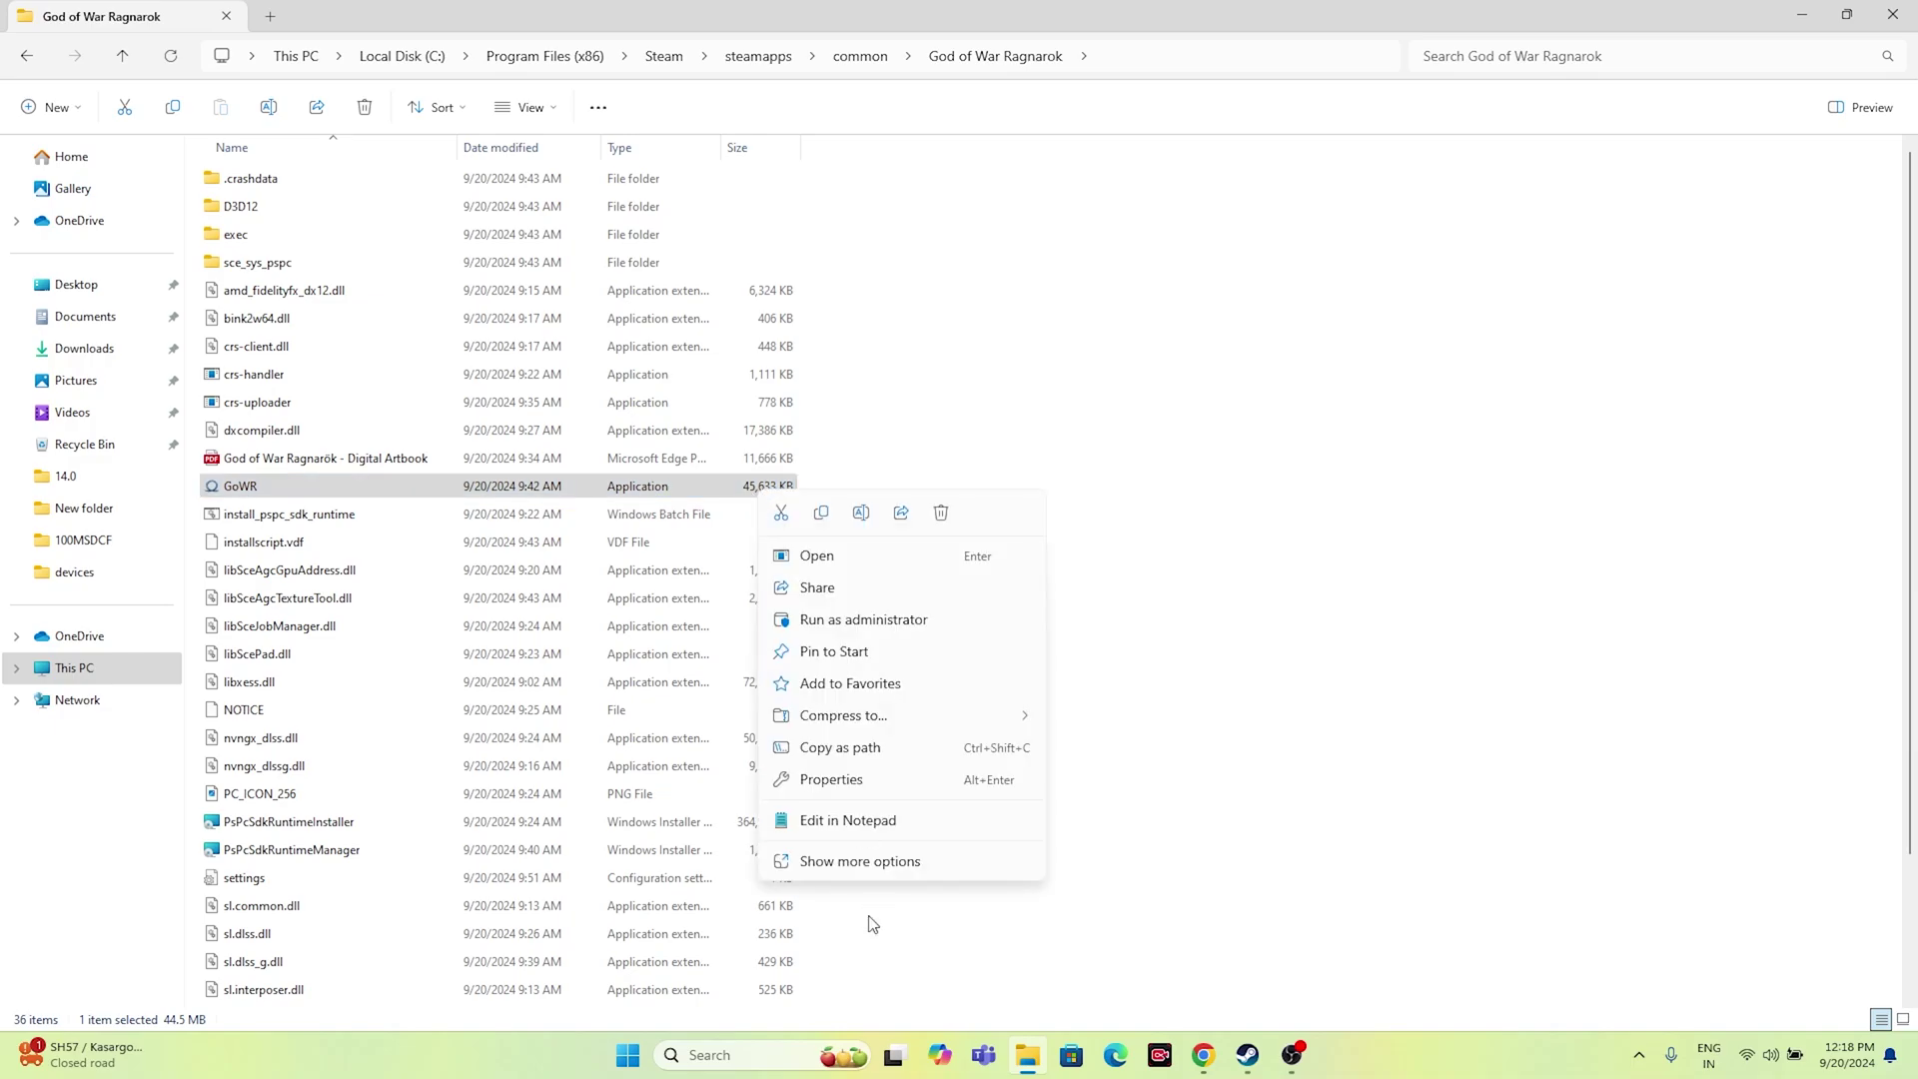
click(861, 865)
click(821, 993)
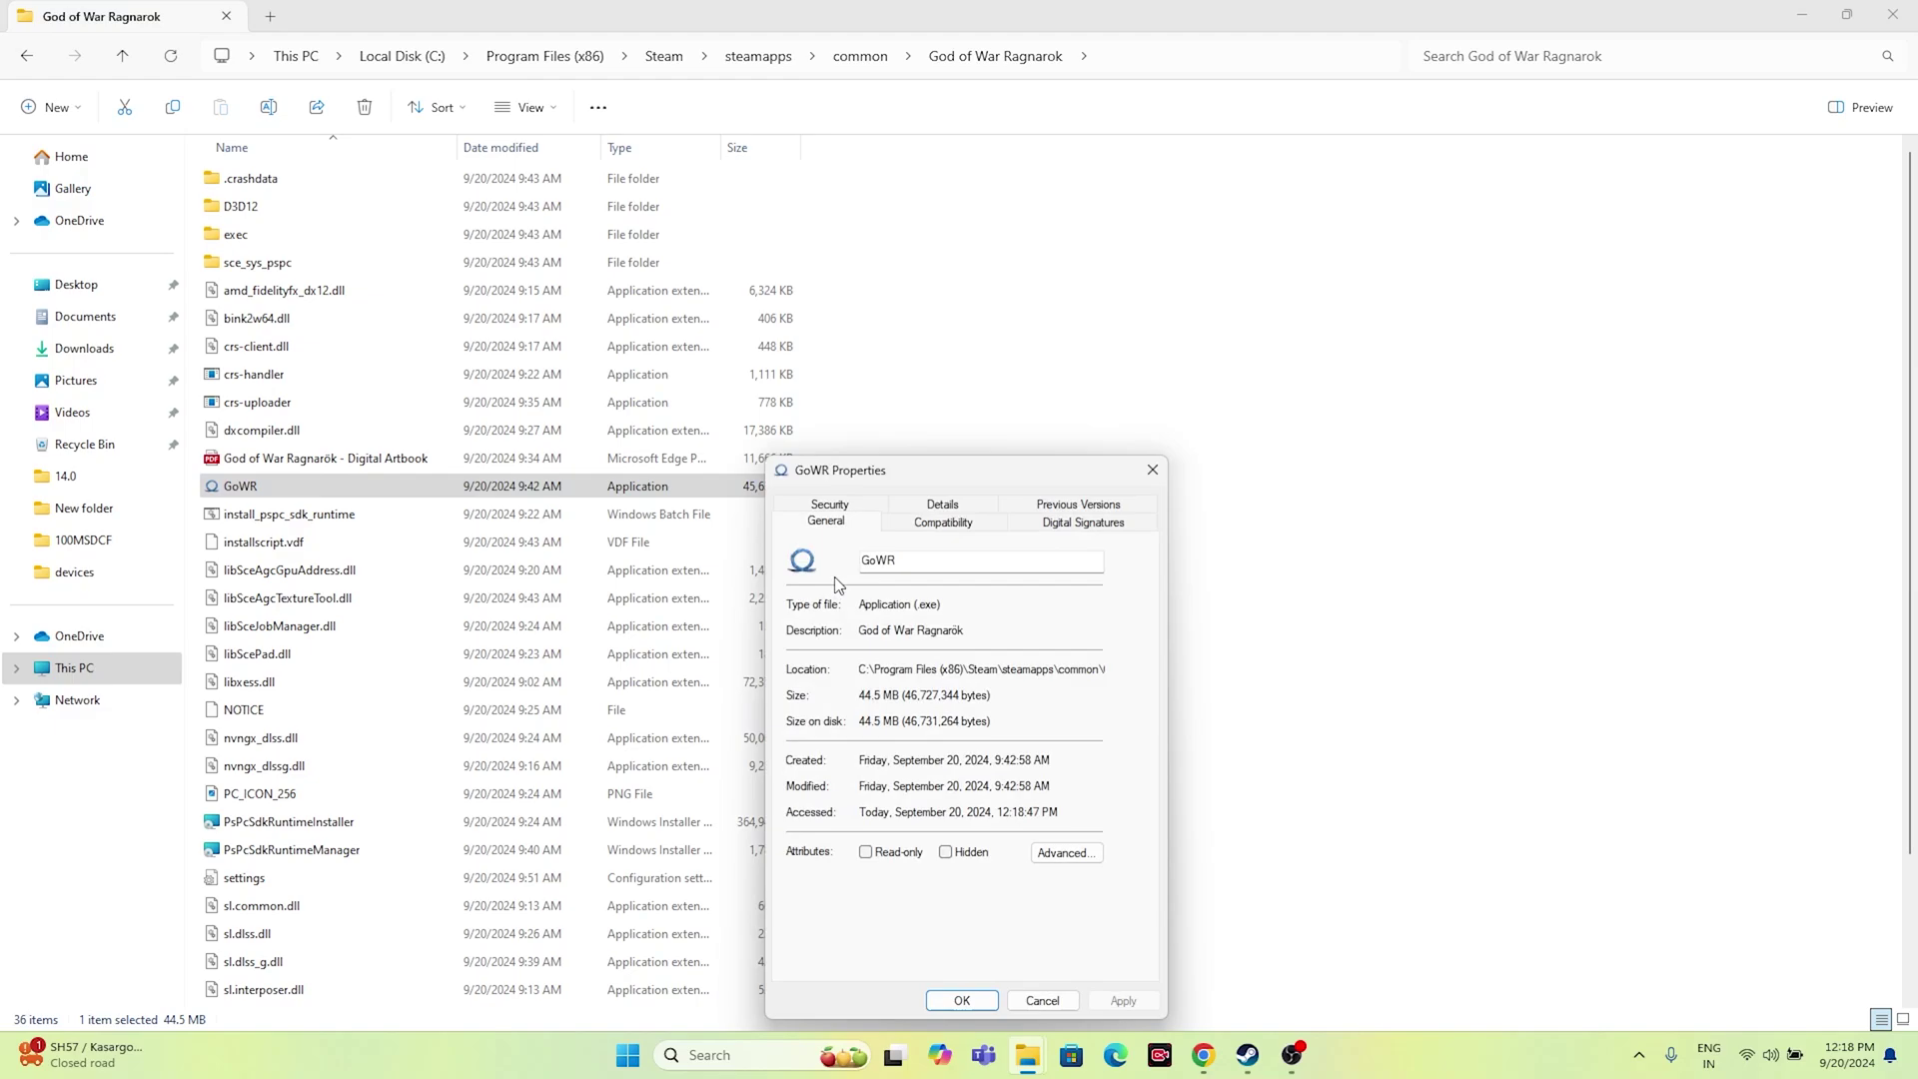
In GoWR's compatibility settings, turn off compatibility mode, keep Run this program as an administrator enabled, and apply the changes
click(917, 525)
drag(975, 477, 969, 198)
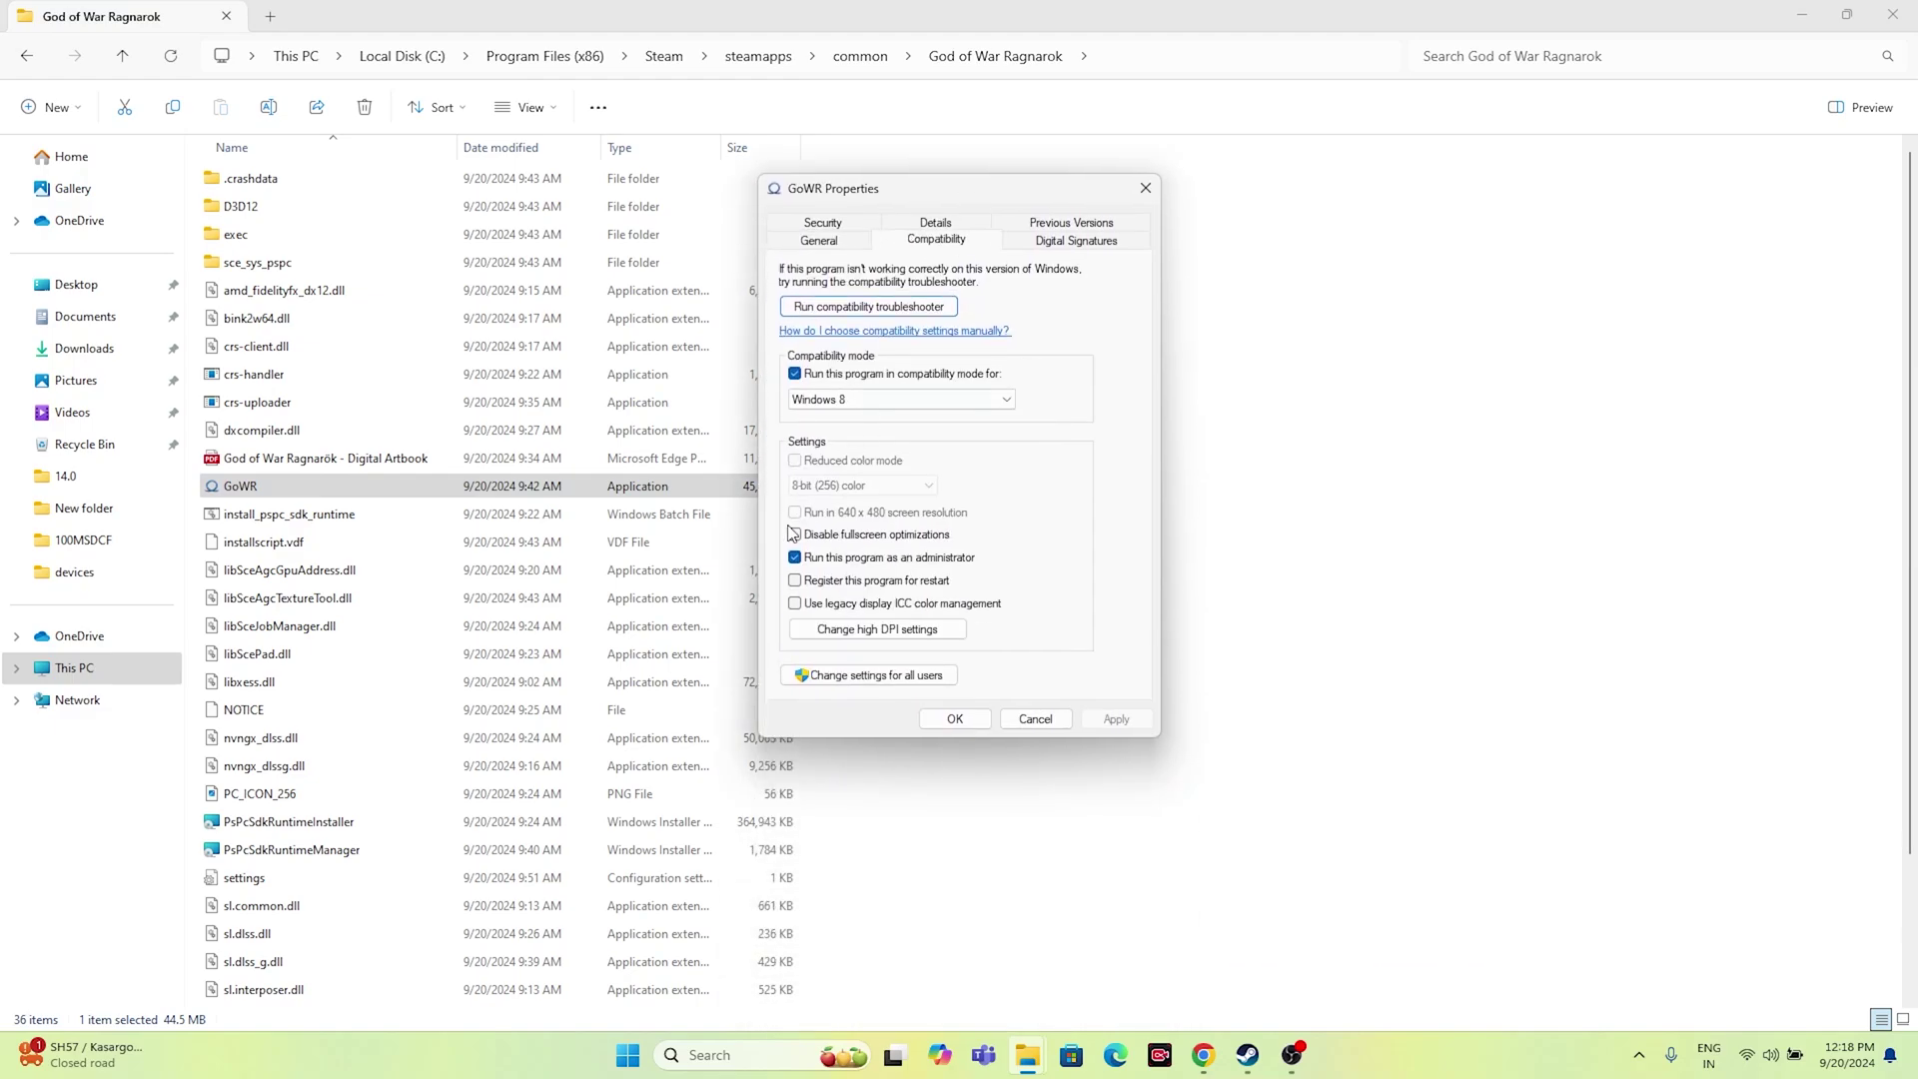
click(794, 558)
click(795, 559)
click(795, 374)
click(795, 557)
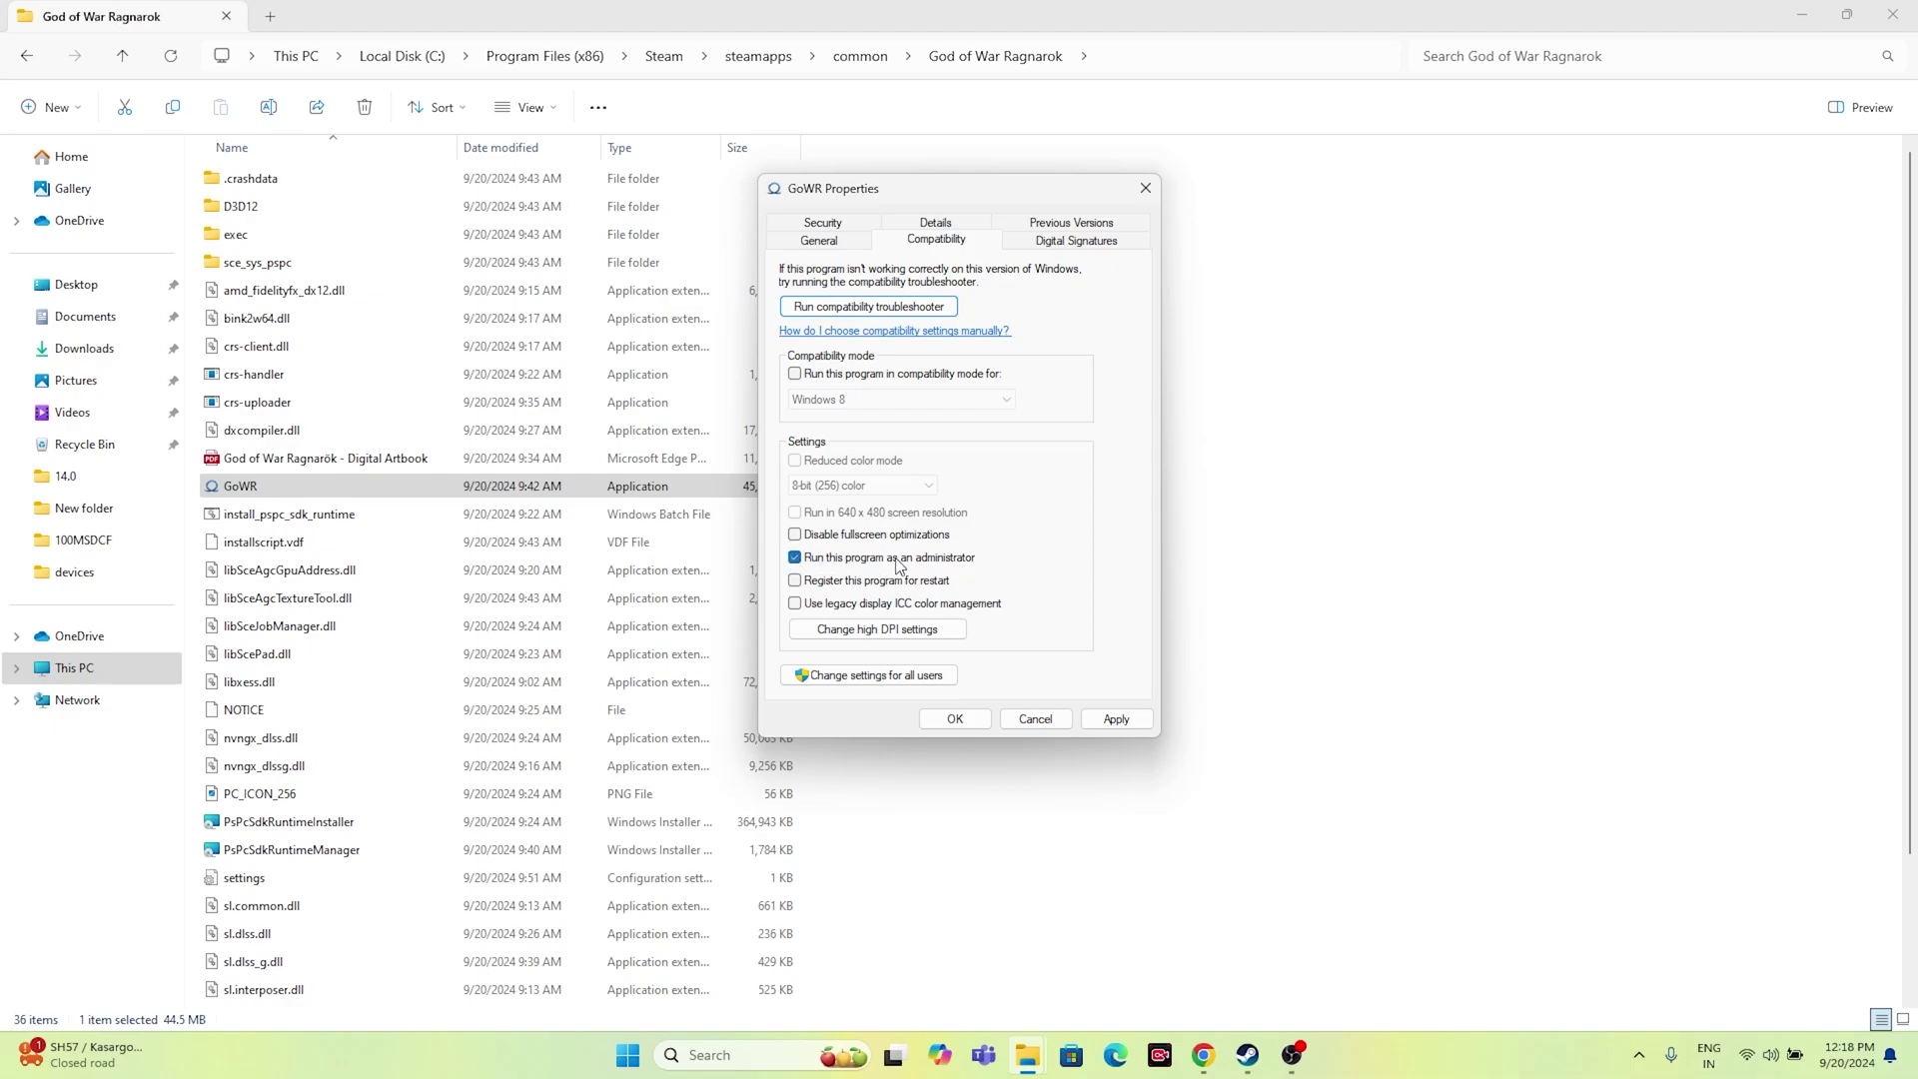
click(1115, 719)
click(955, 719)
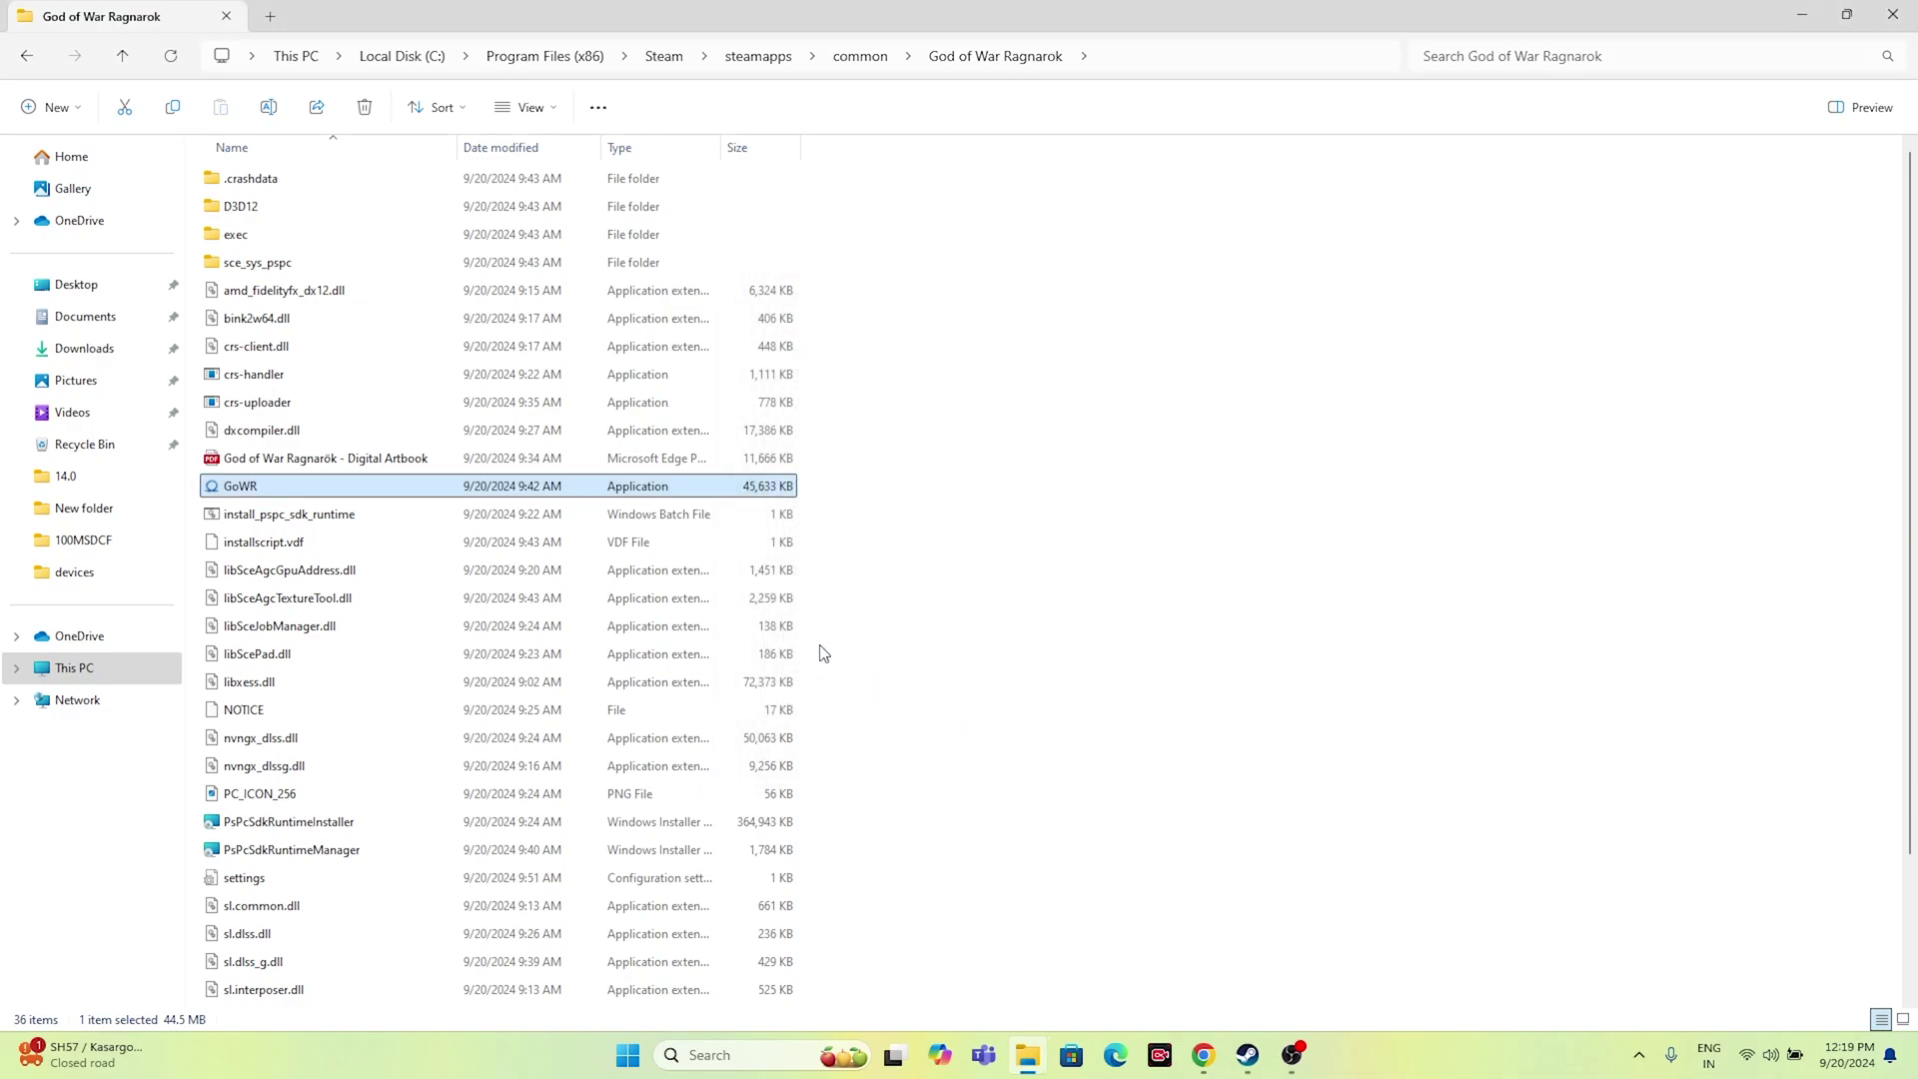
Reopen the GoWR application's compatibility settings and enable compatibility mode for Windows 7
right_click(770, 487)
click(872, 859)
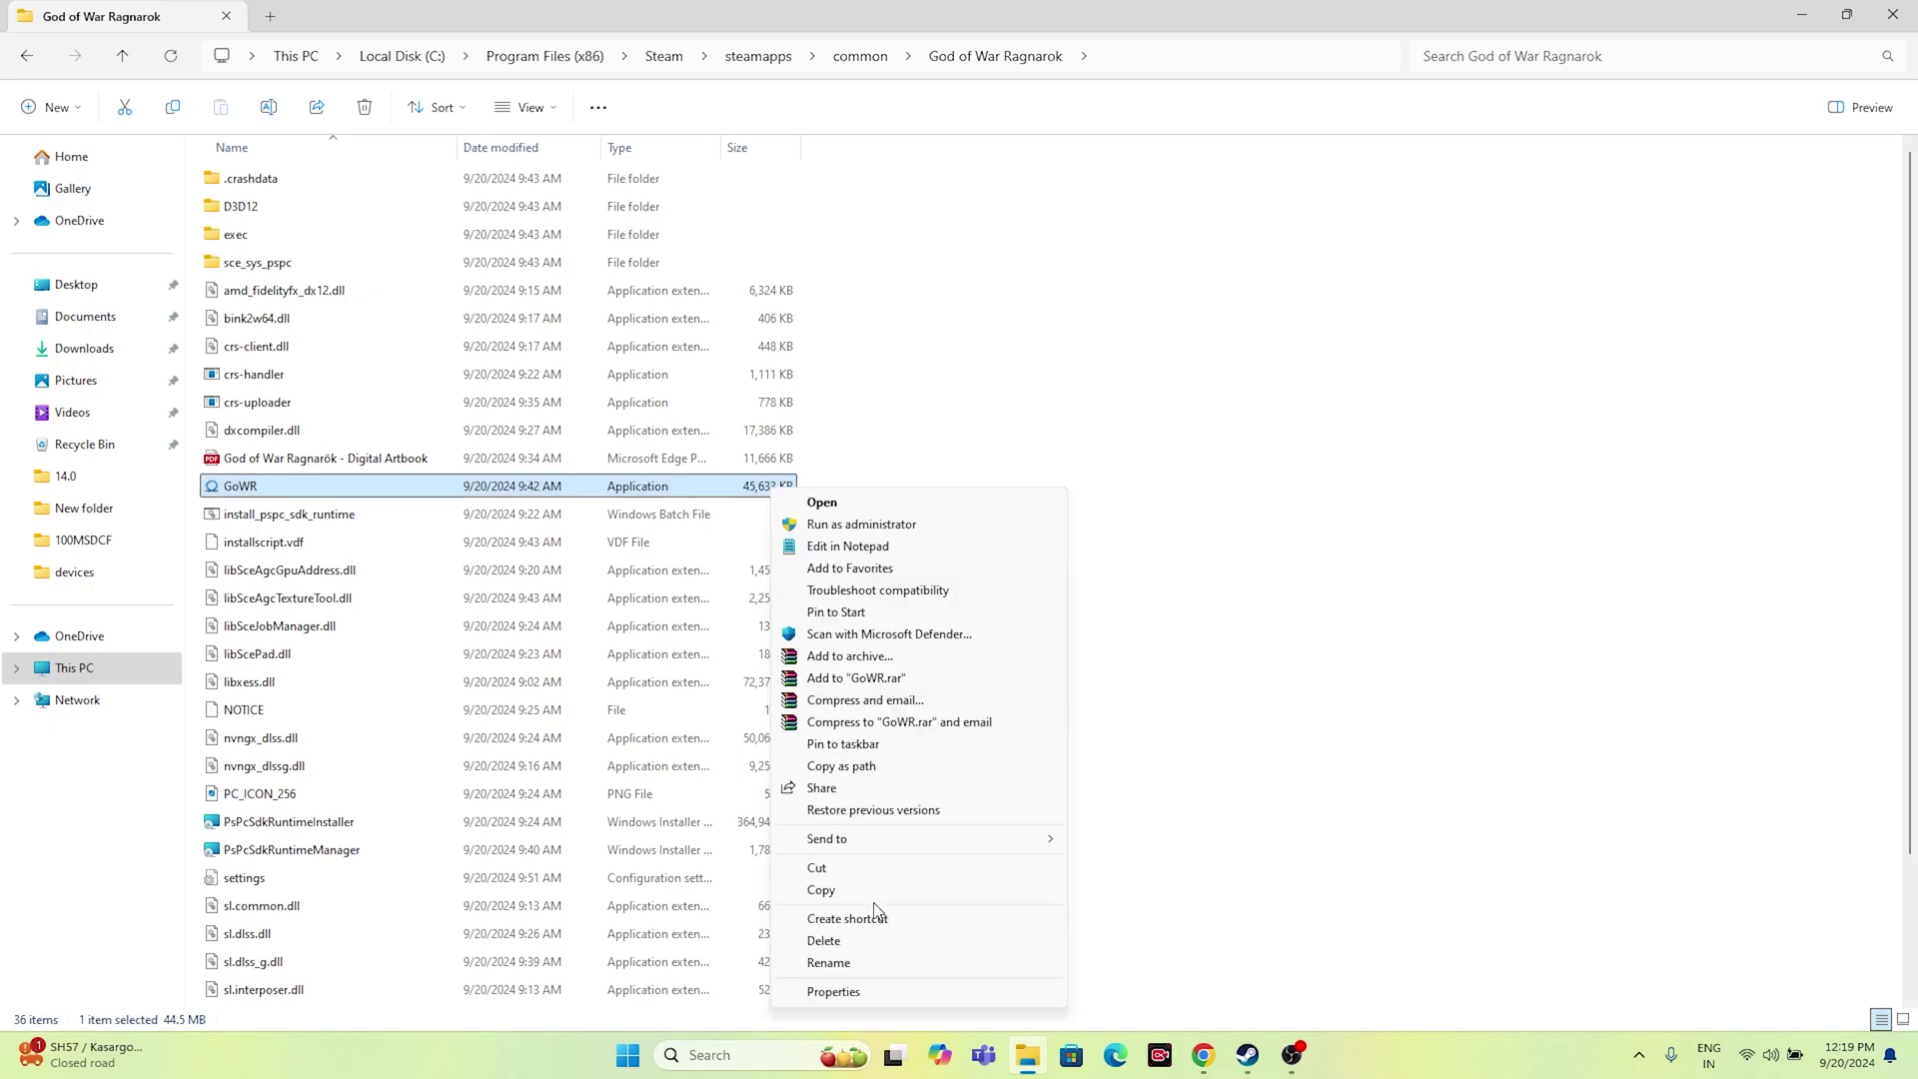
click(872, 985)
click(944, 519)
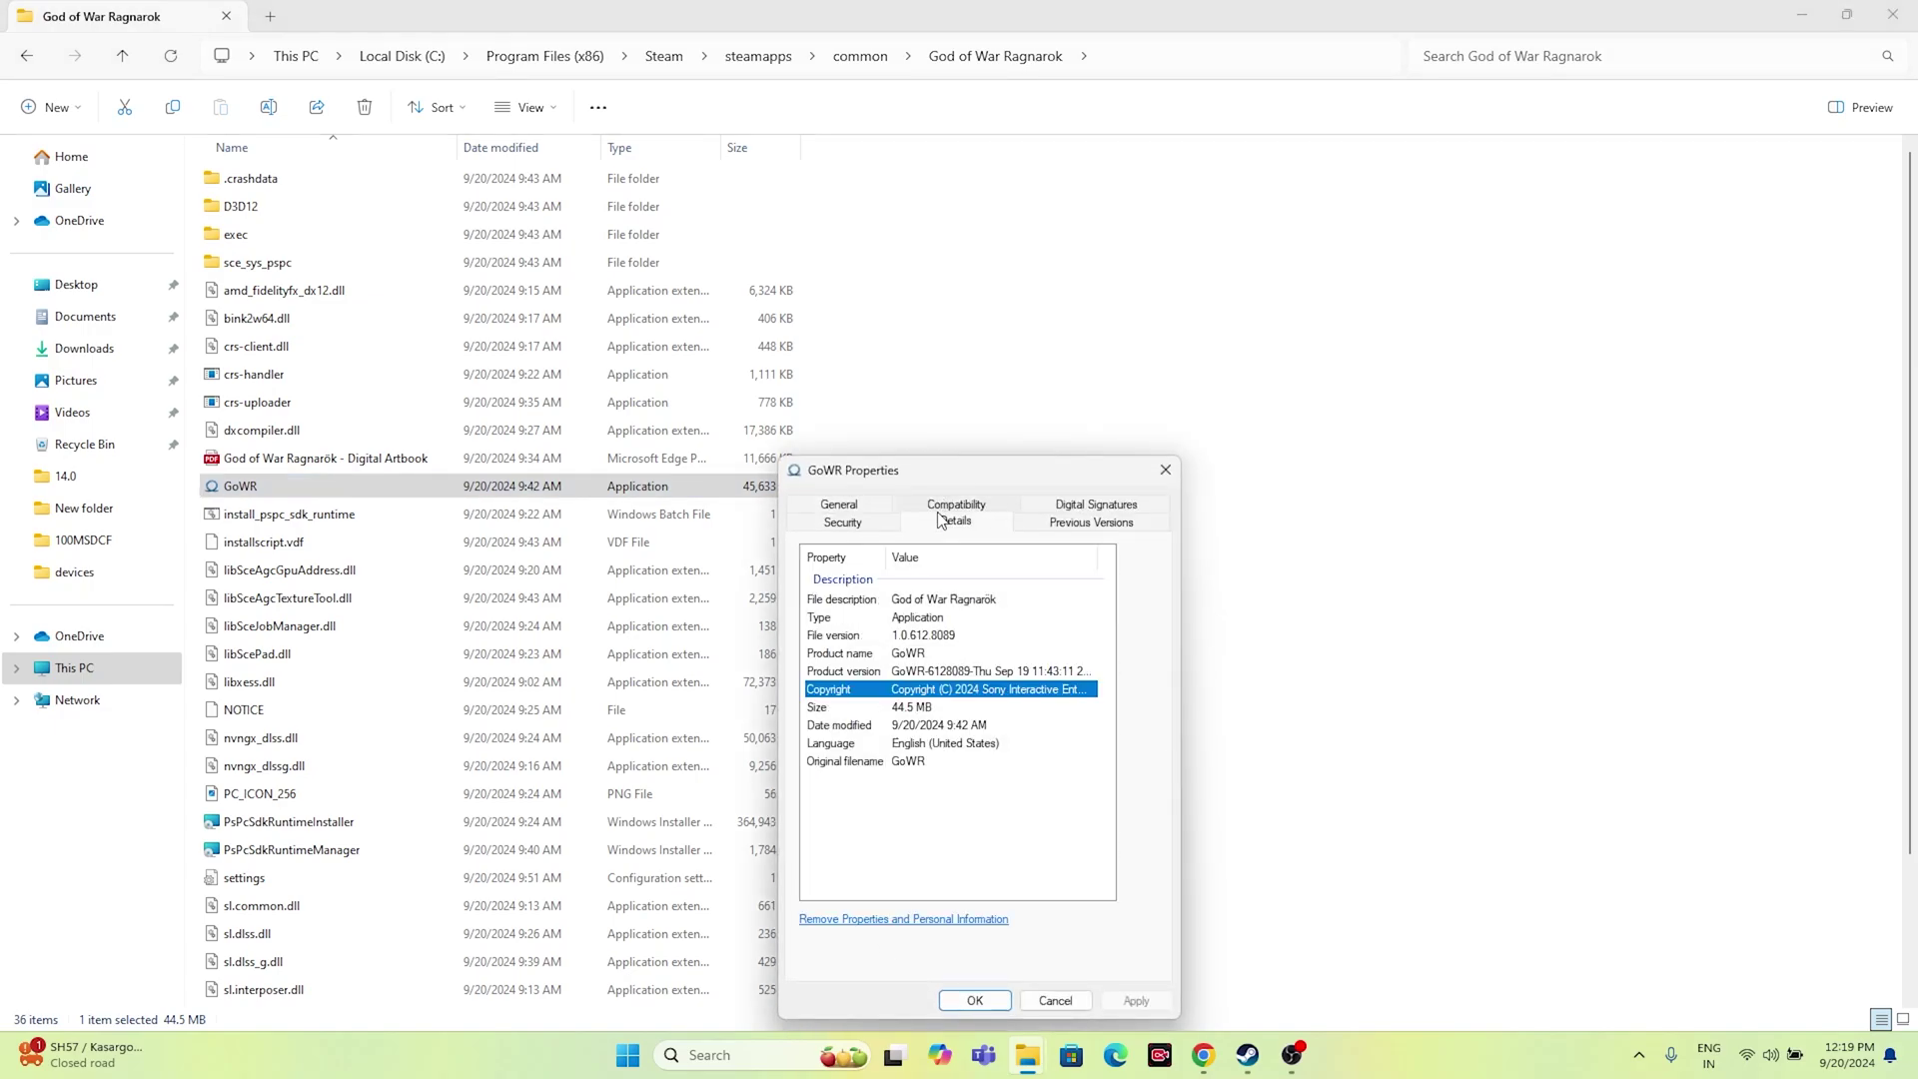
click(967, 505)
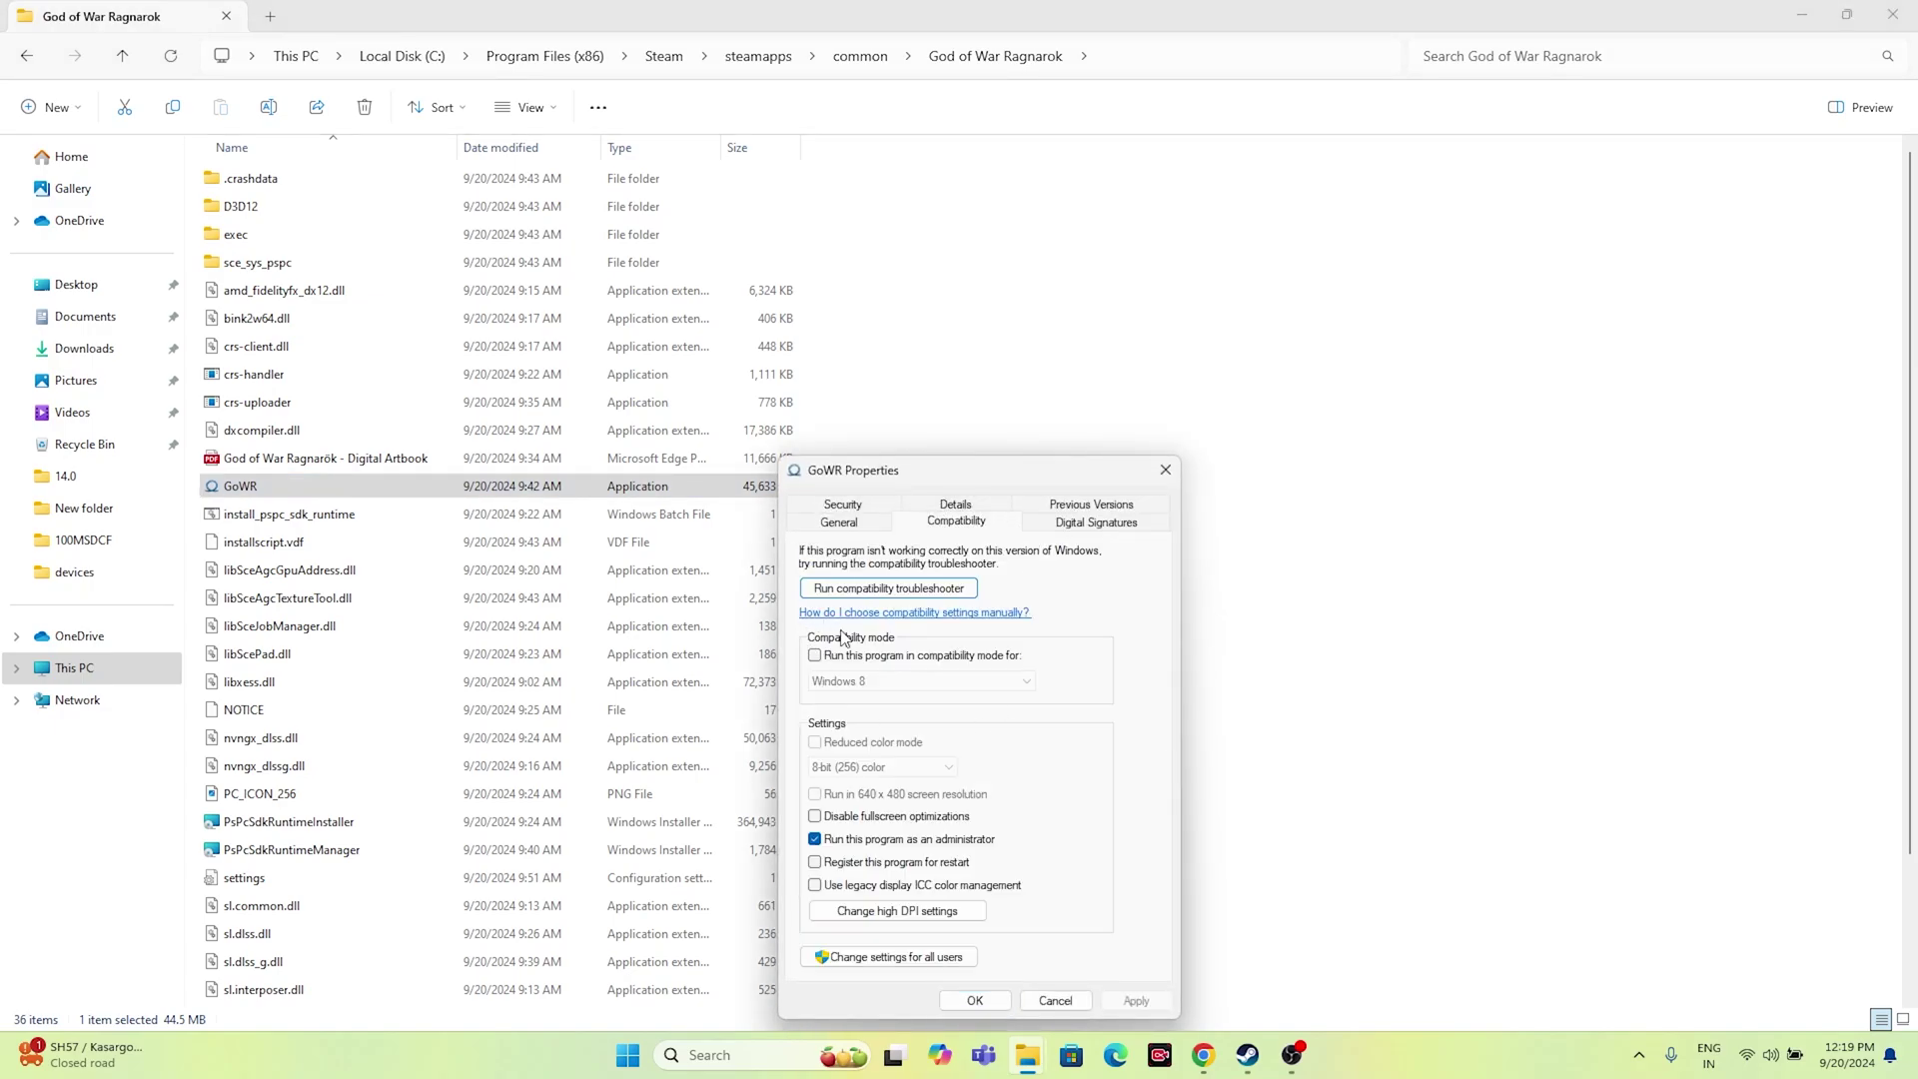
click(815, 656)
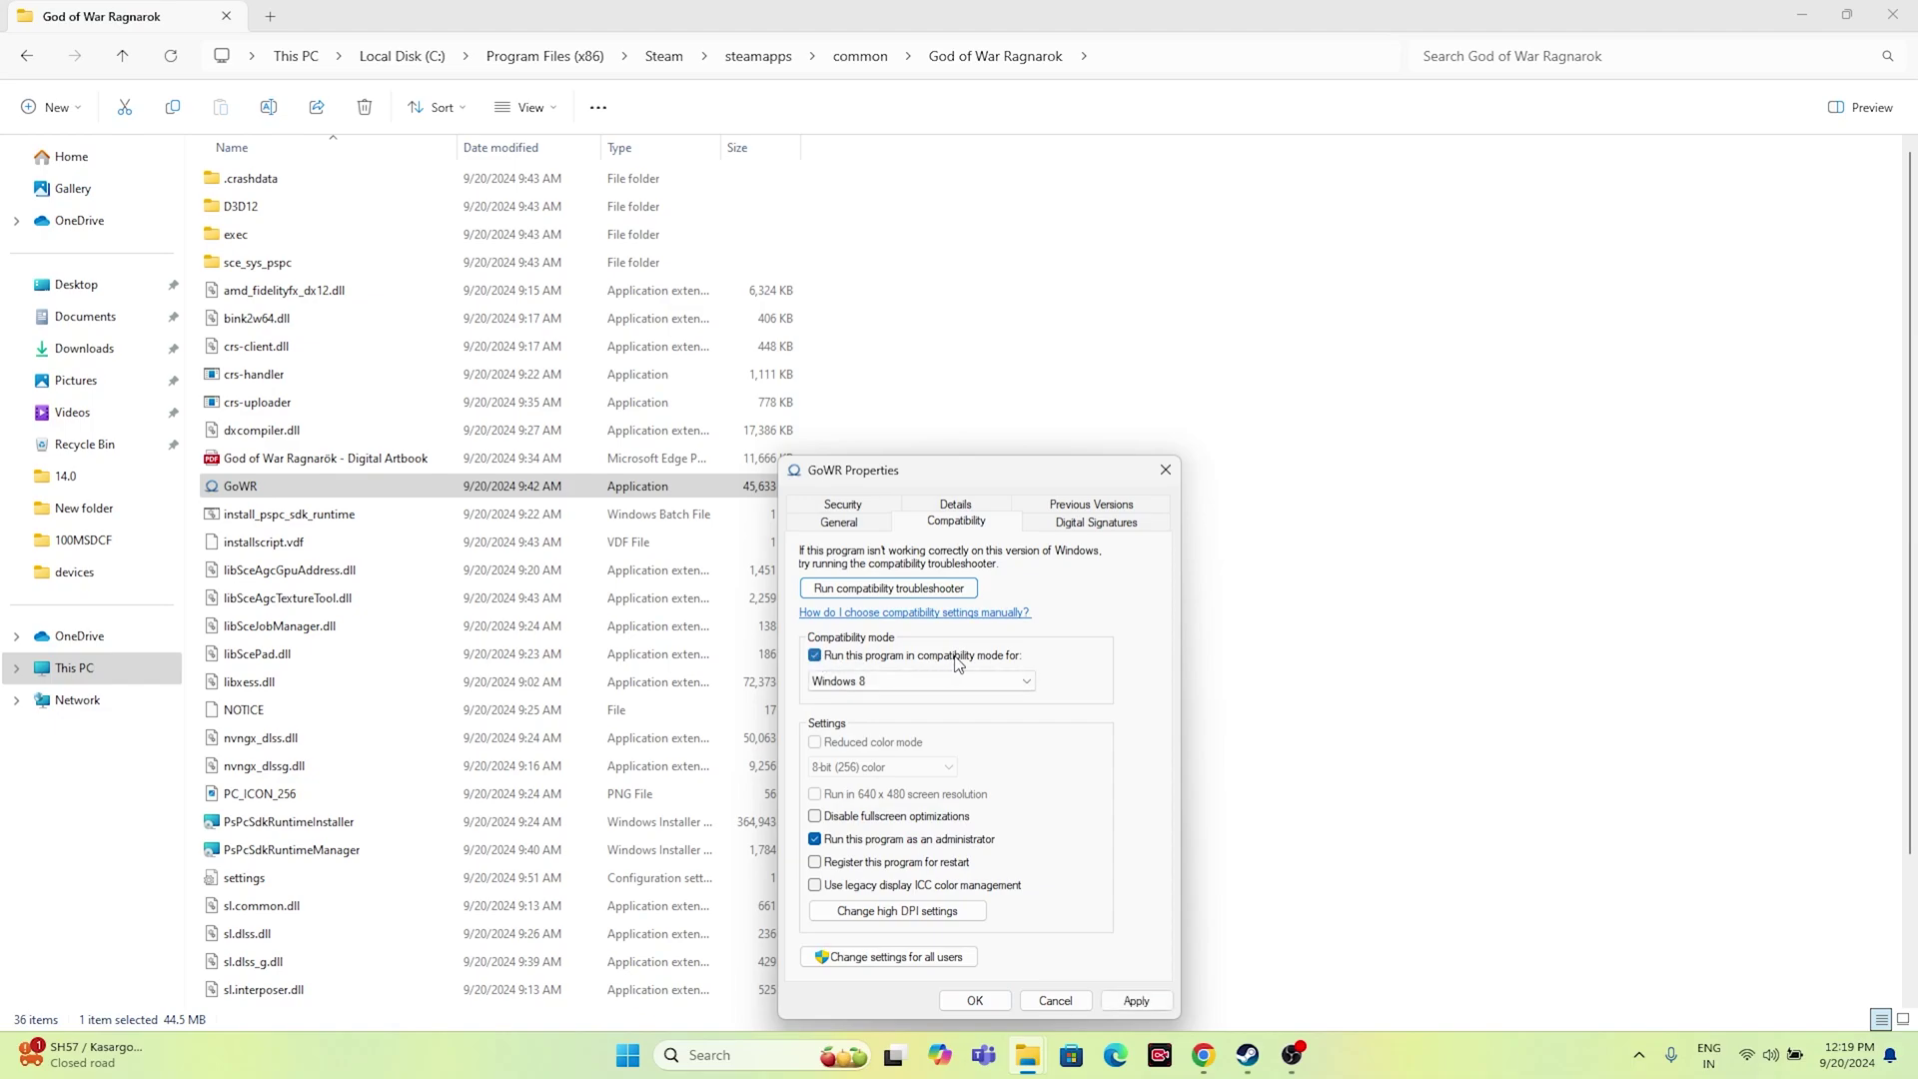
click(894, 684)
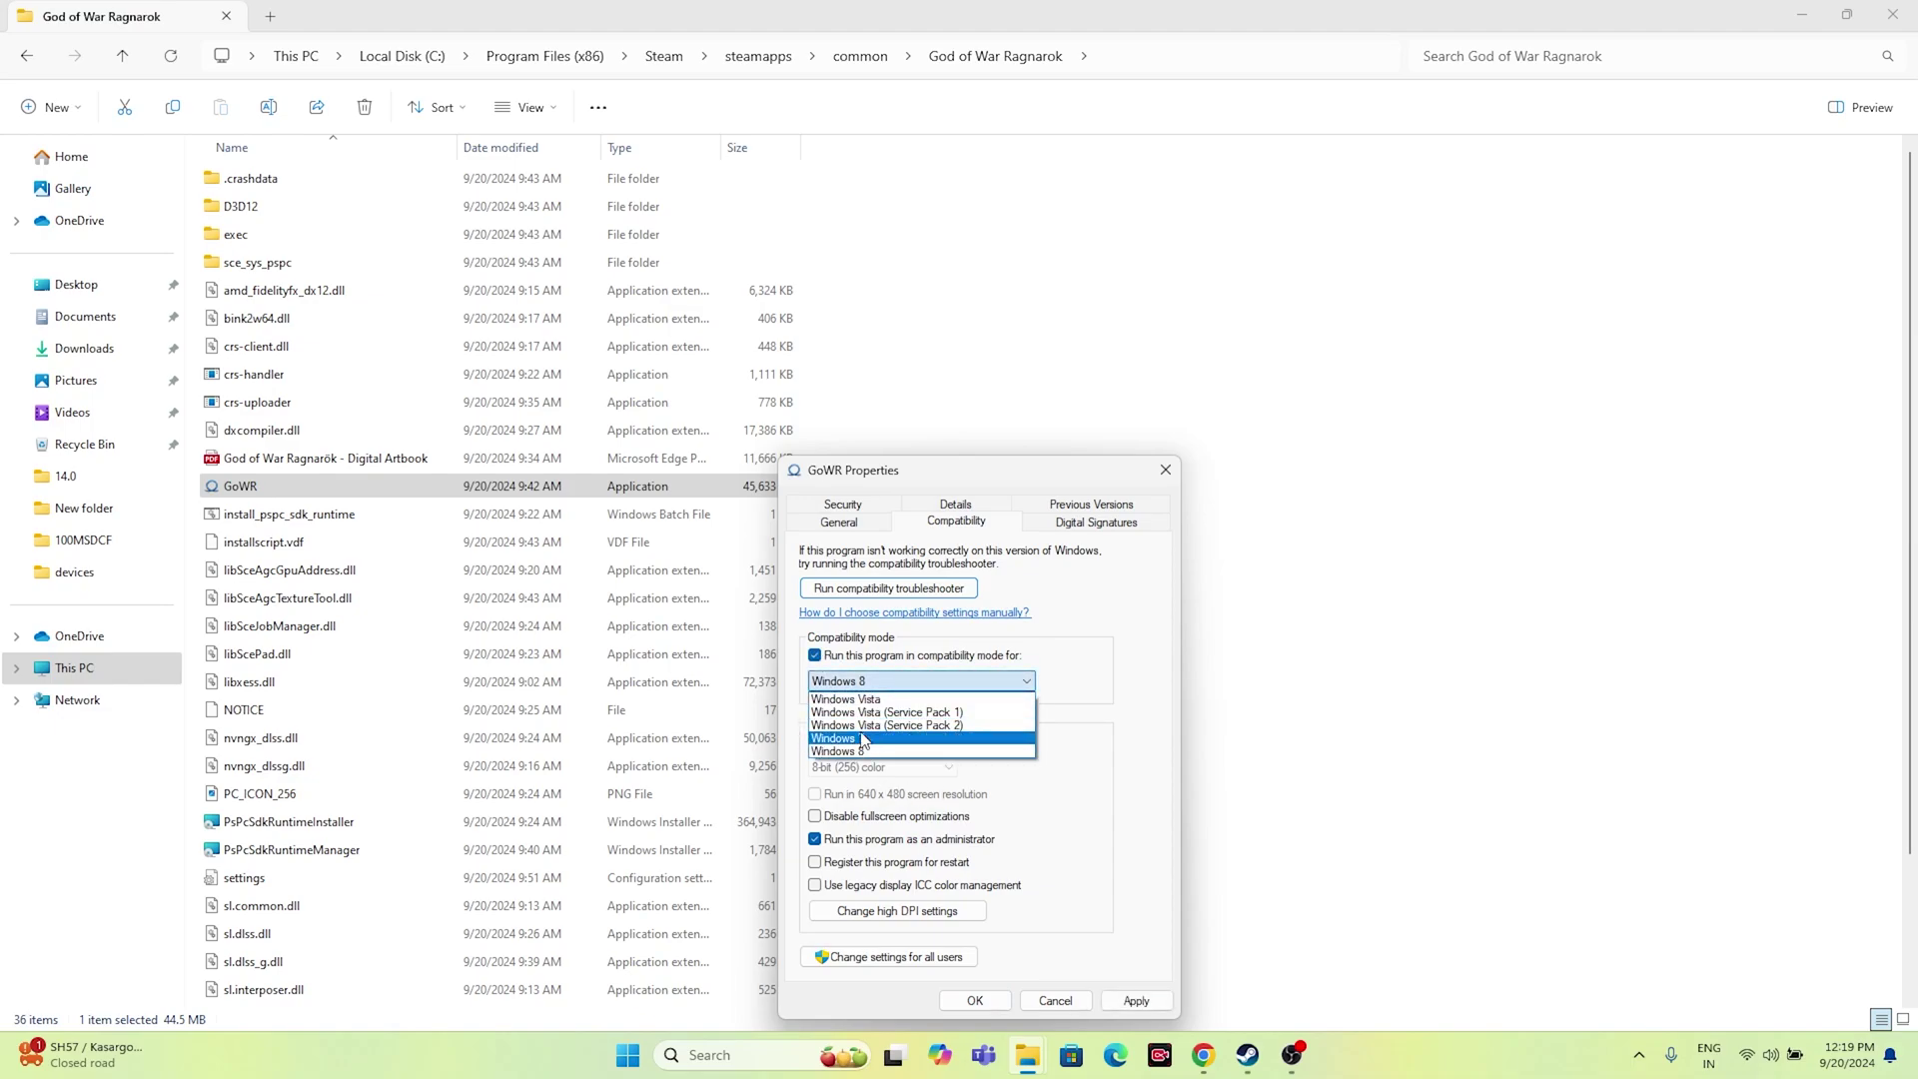
click(861, 740)
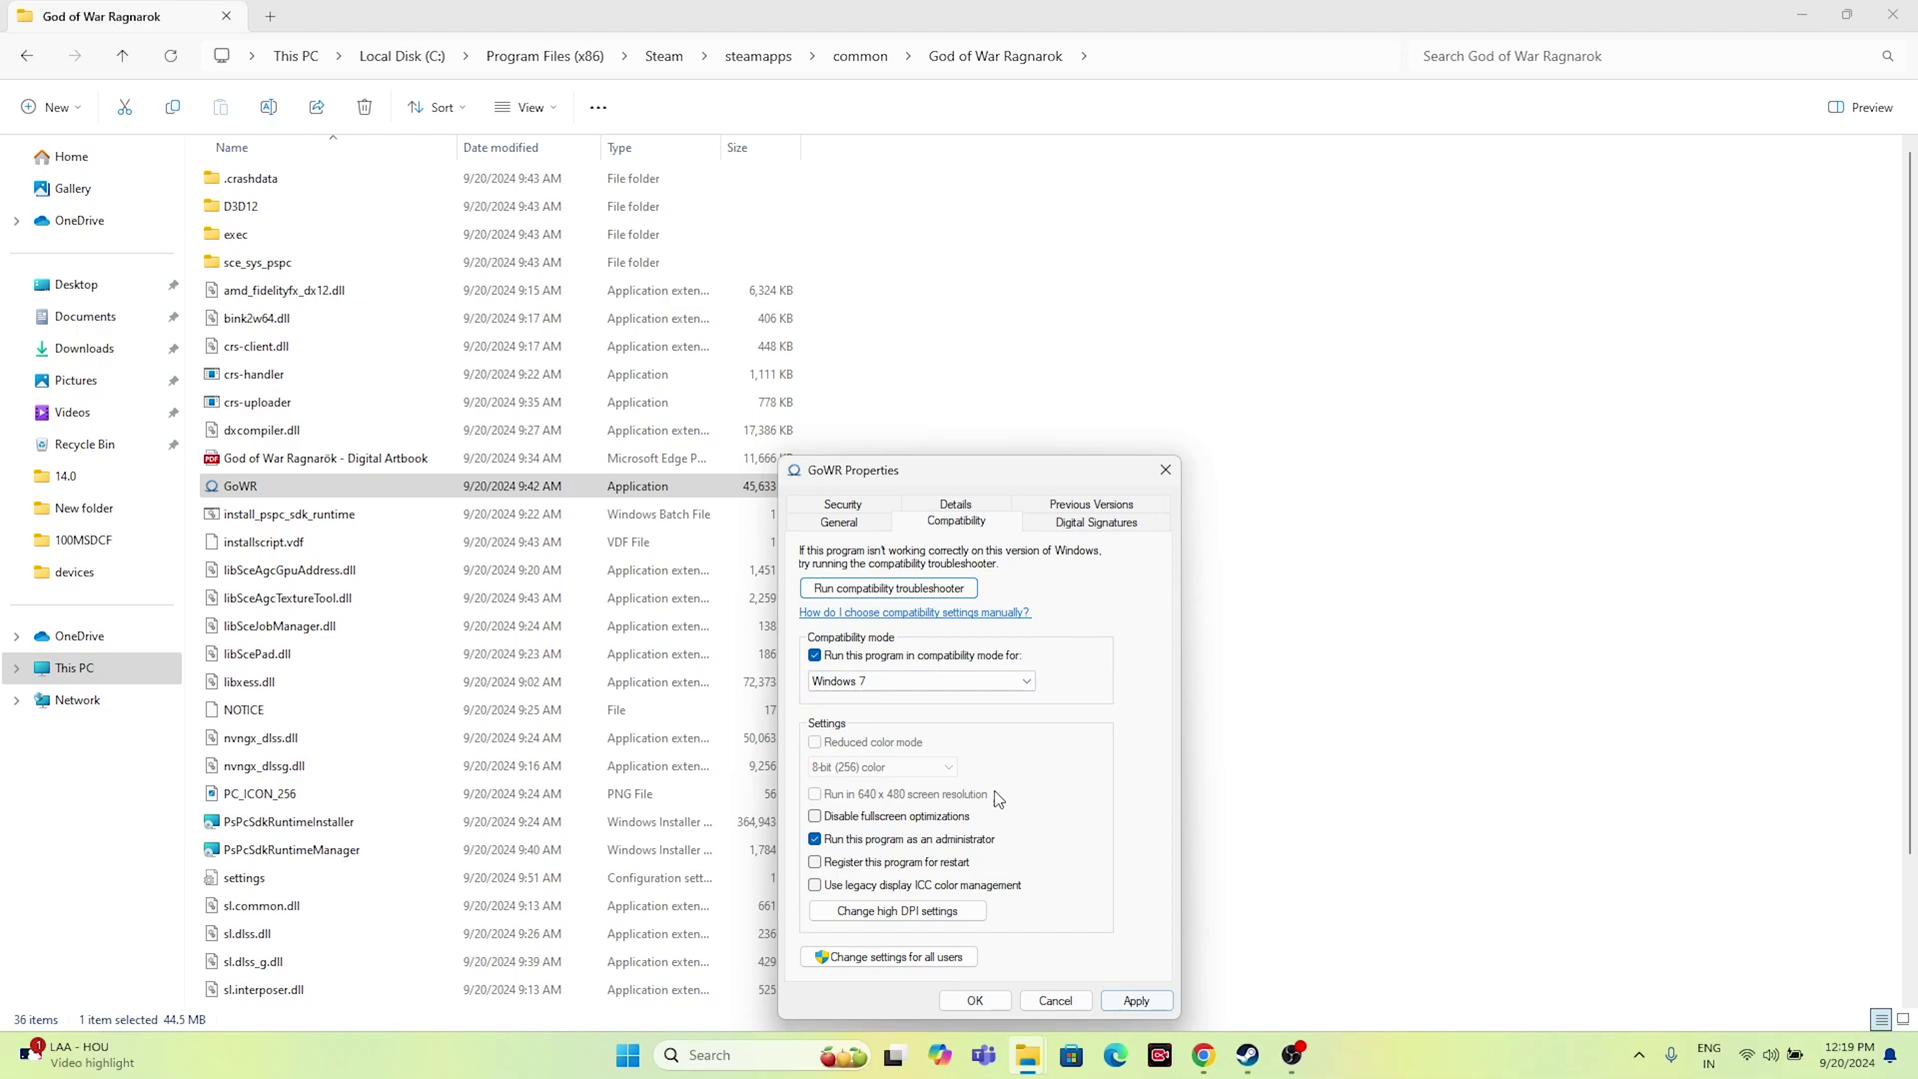
Switch GoWR's compatibility mode to Windows 8, then apply the change and close the properties
click(889, 683)
click(878, 759)
click(1123, 1003)
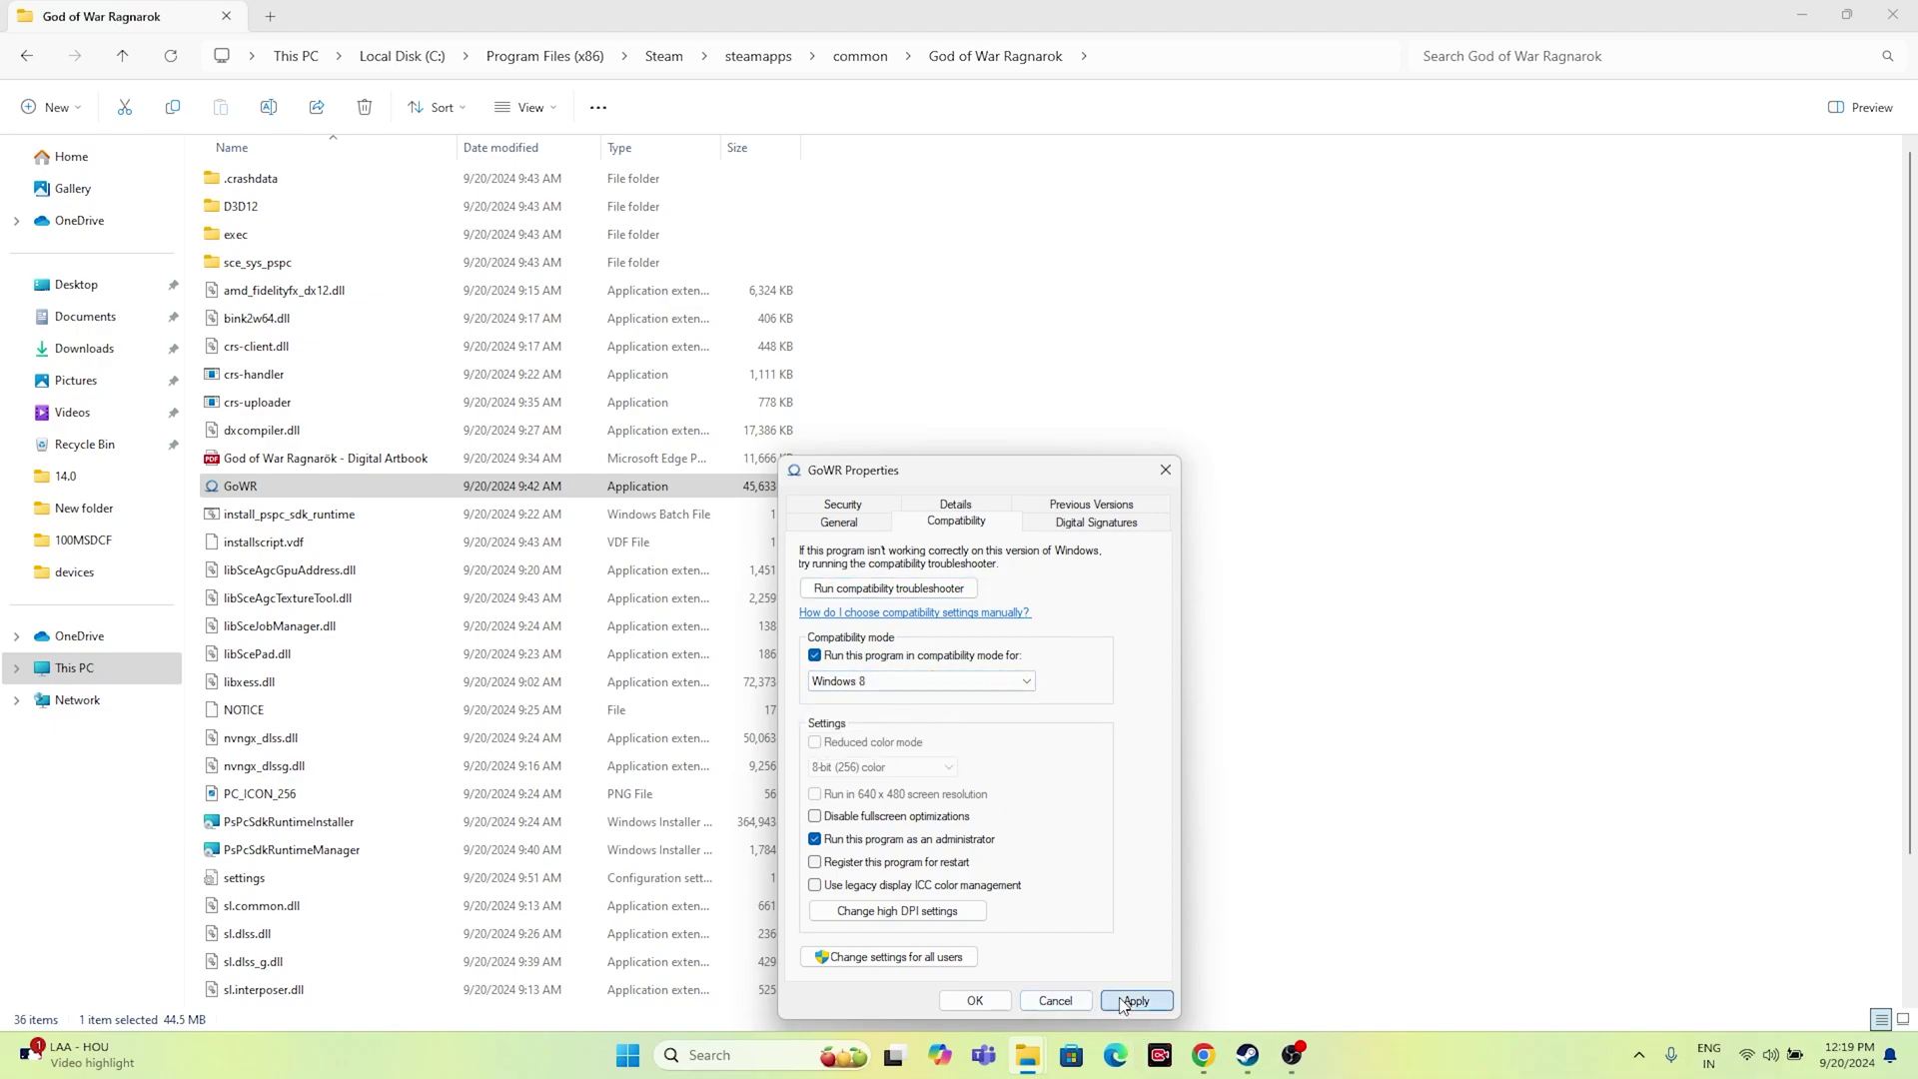
click(977, 1000)
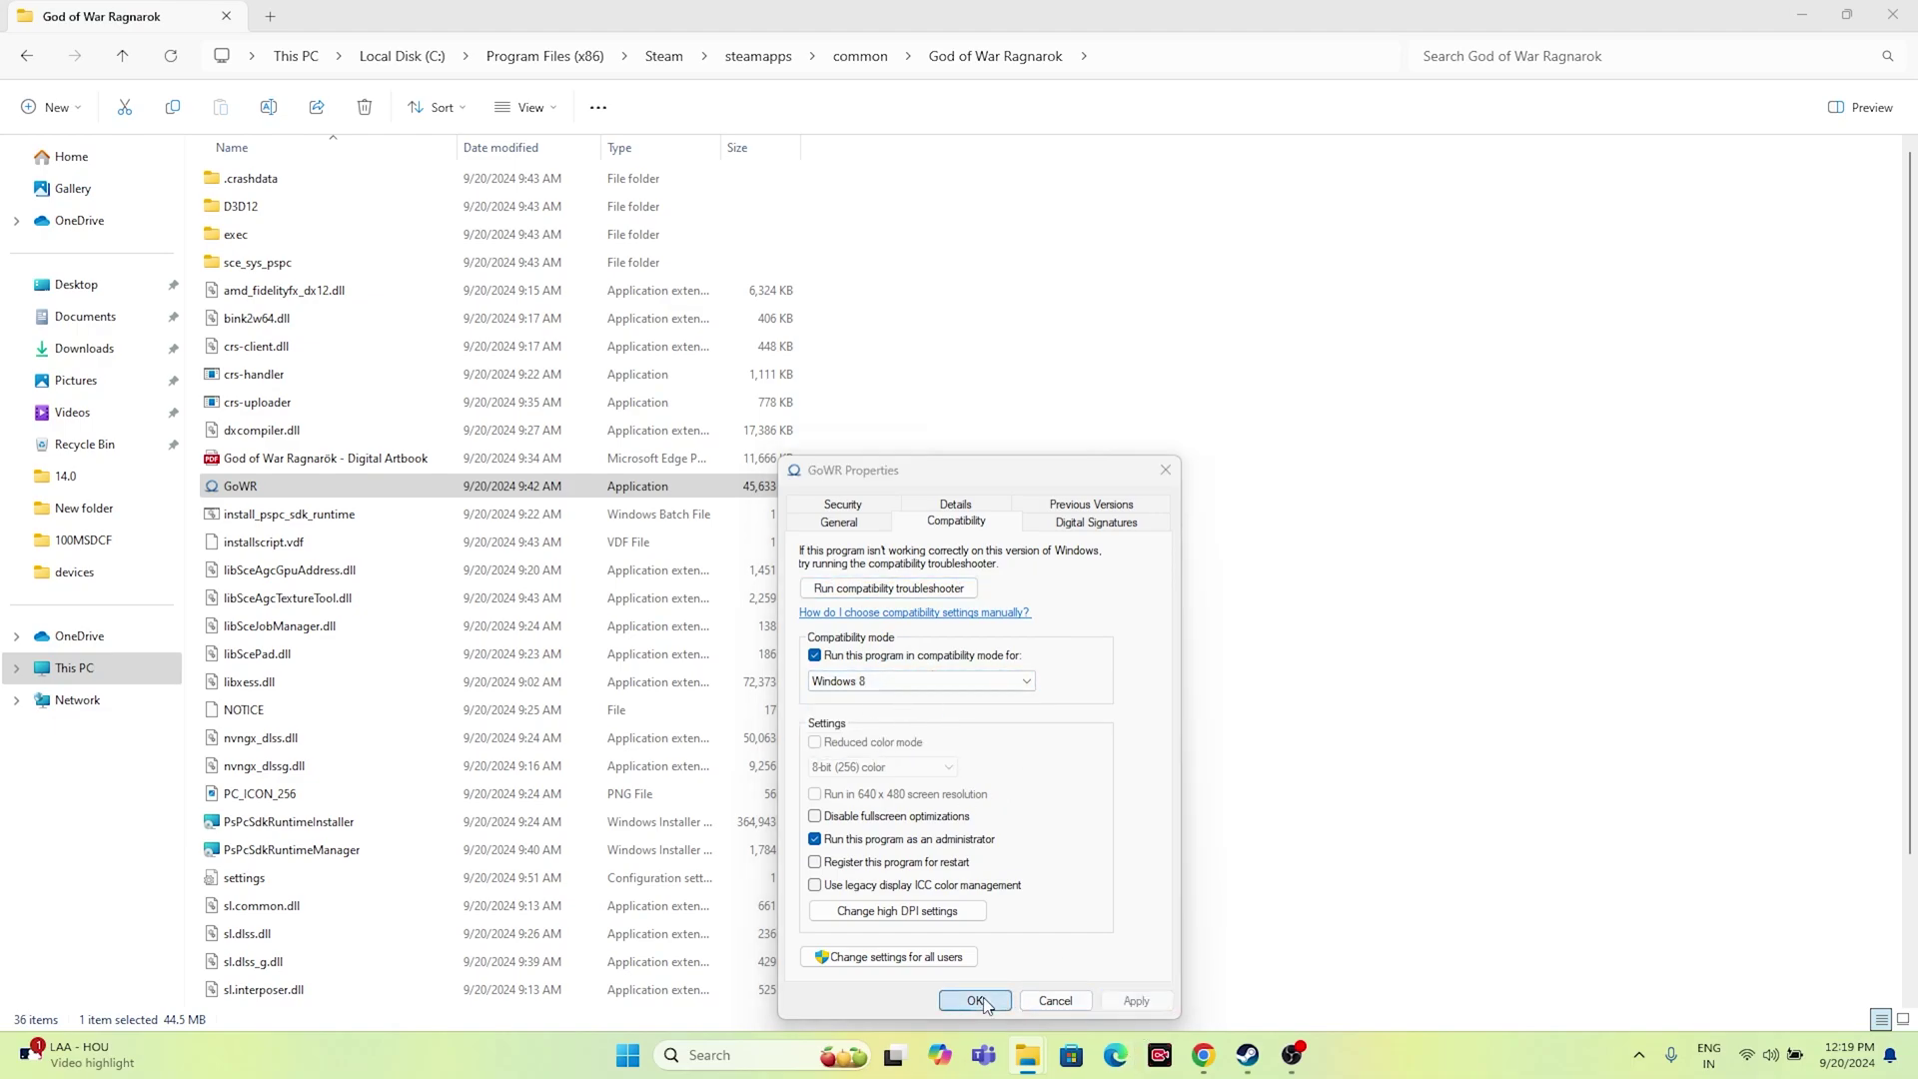
Close the God of War Ragnarok folder, view the game's library page in Steam, and return to the desktop
click(1901, 28)
click(1246, 1055)
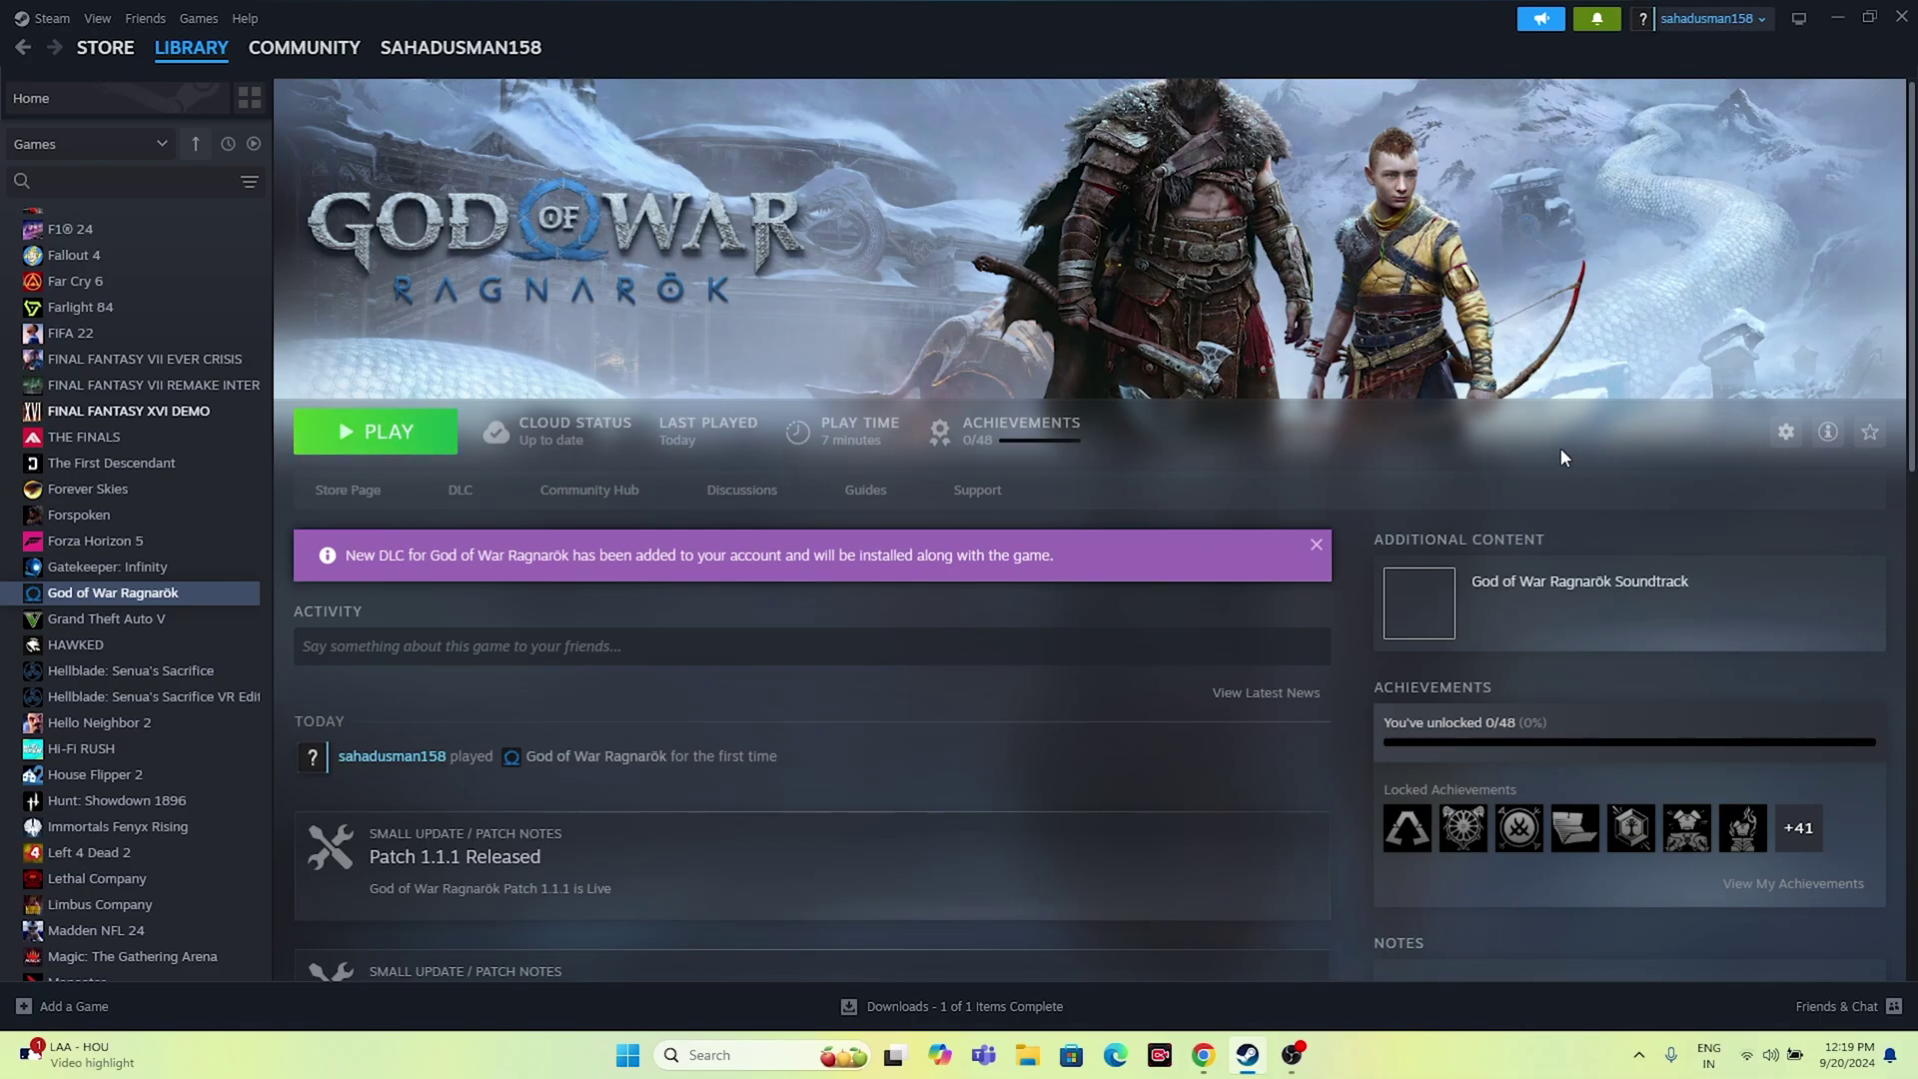
click(1834, 20)
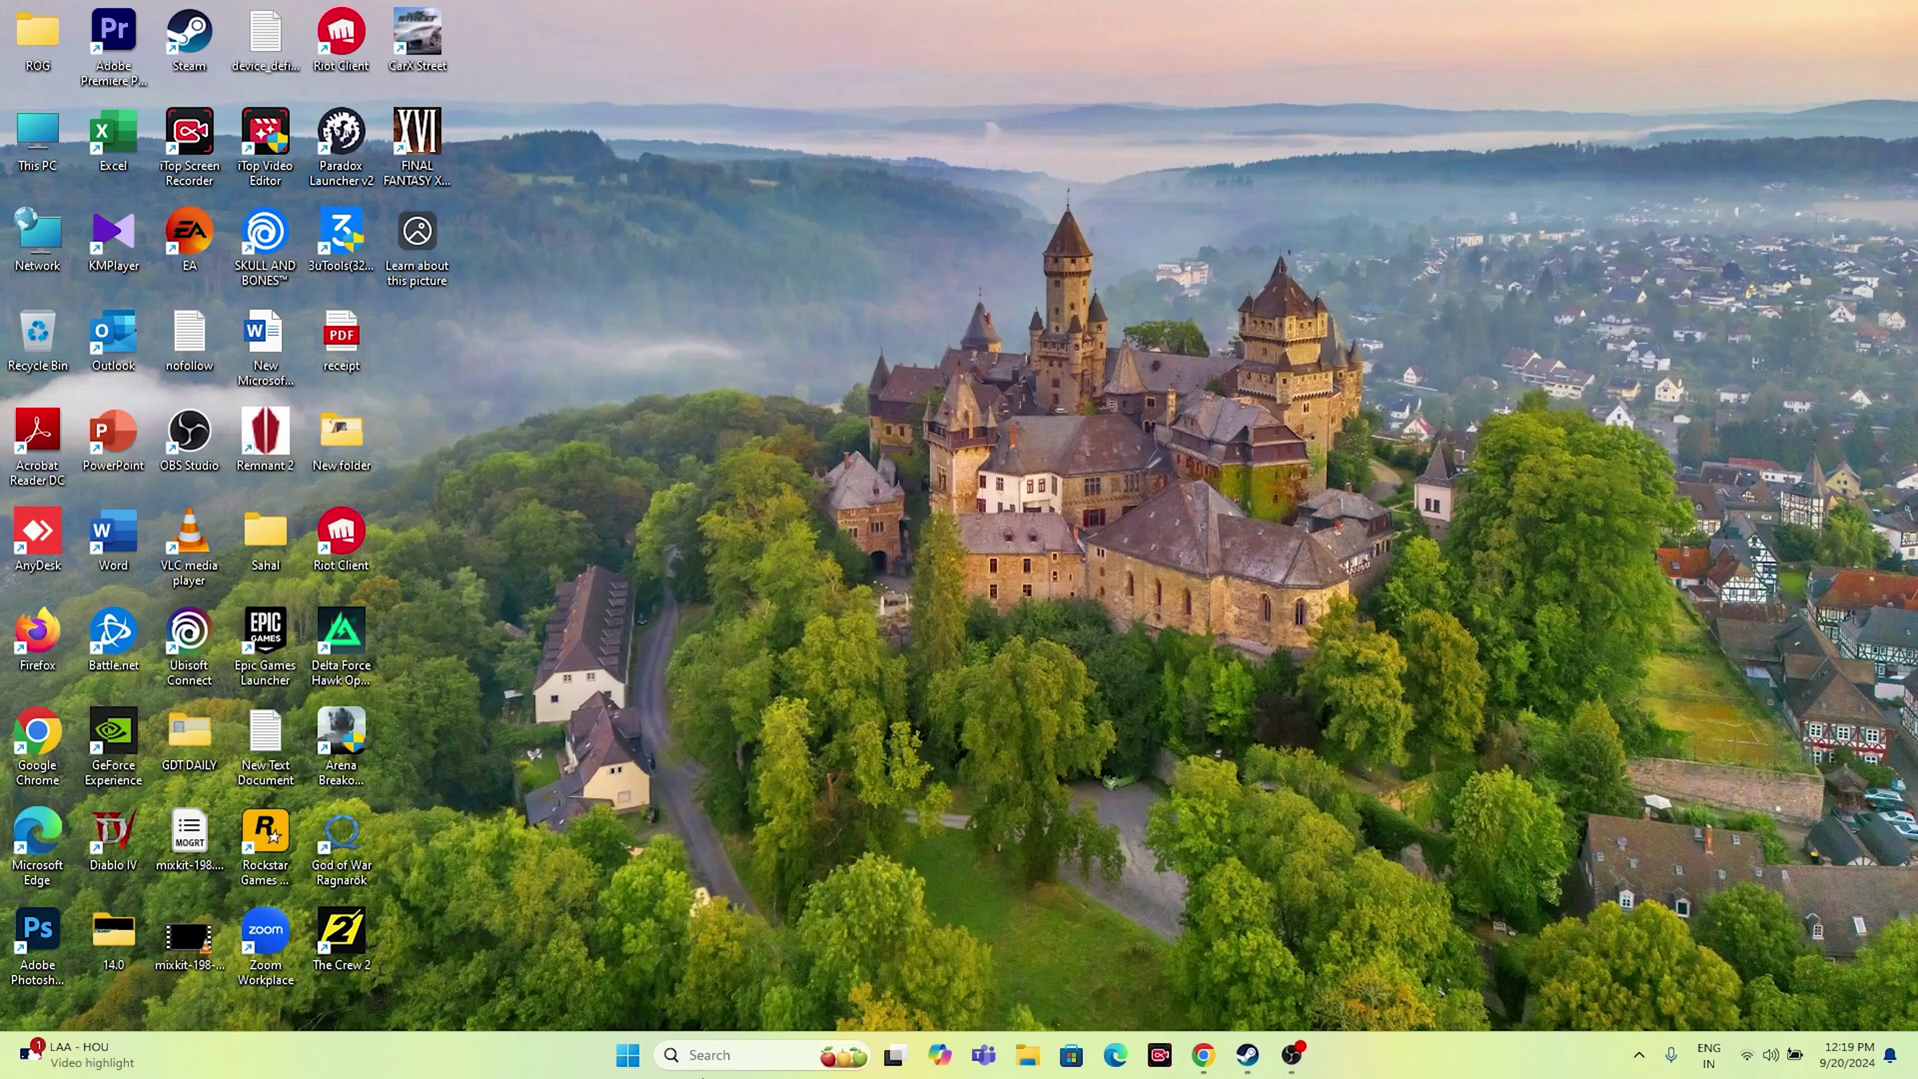
Open Windows Defender Firewall's allowed apps from Control Panel's System and Security settings and locate God of War Ragnarök in the list
click(711, 1059)
text(ontr)
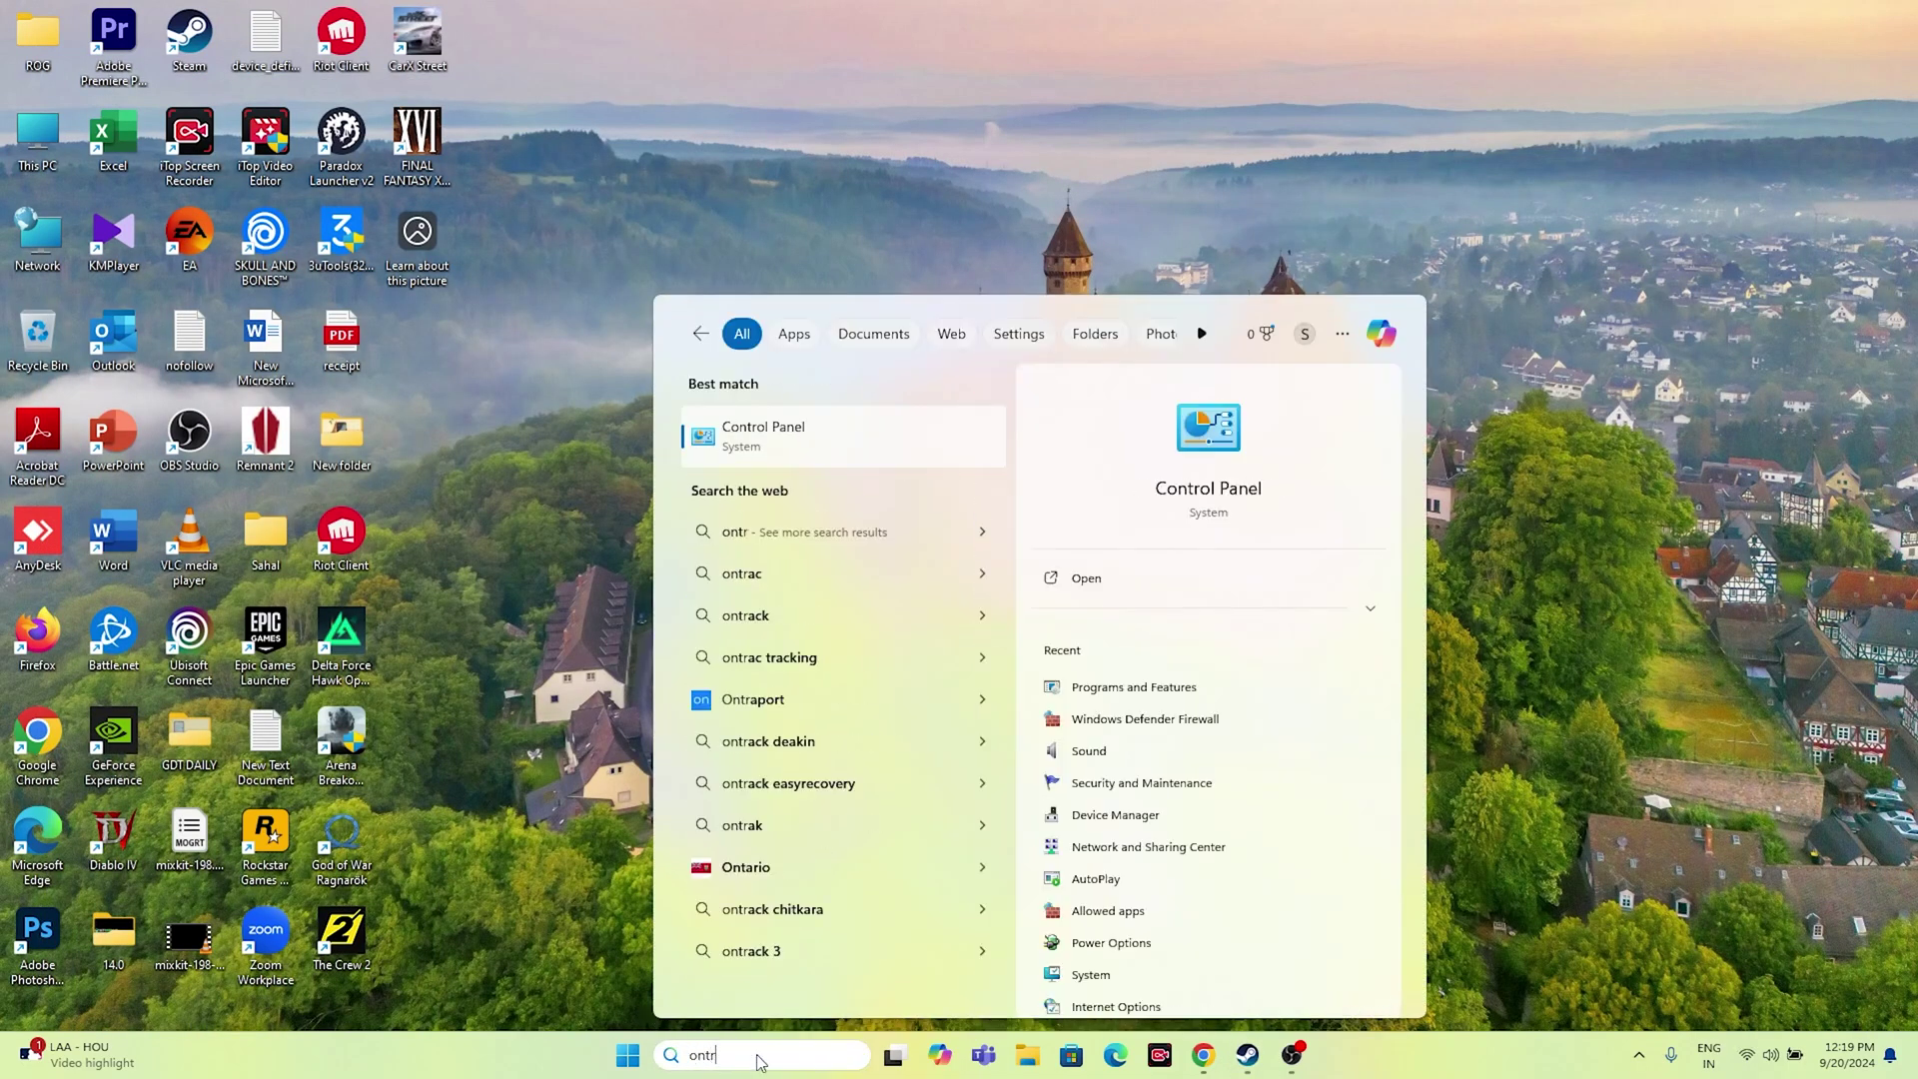
click(807, 440)
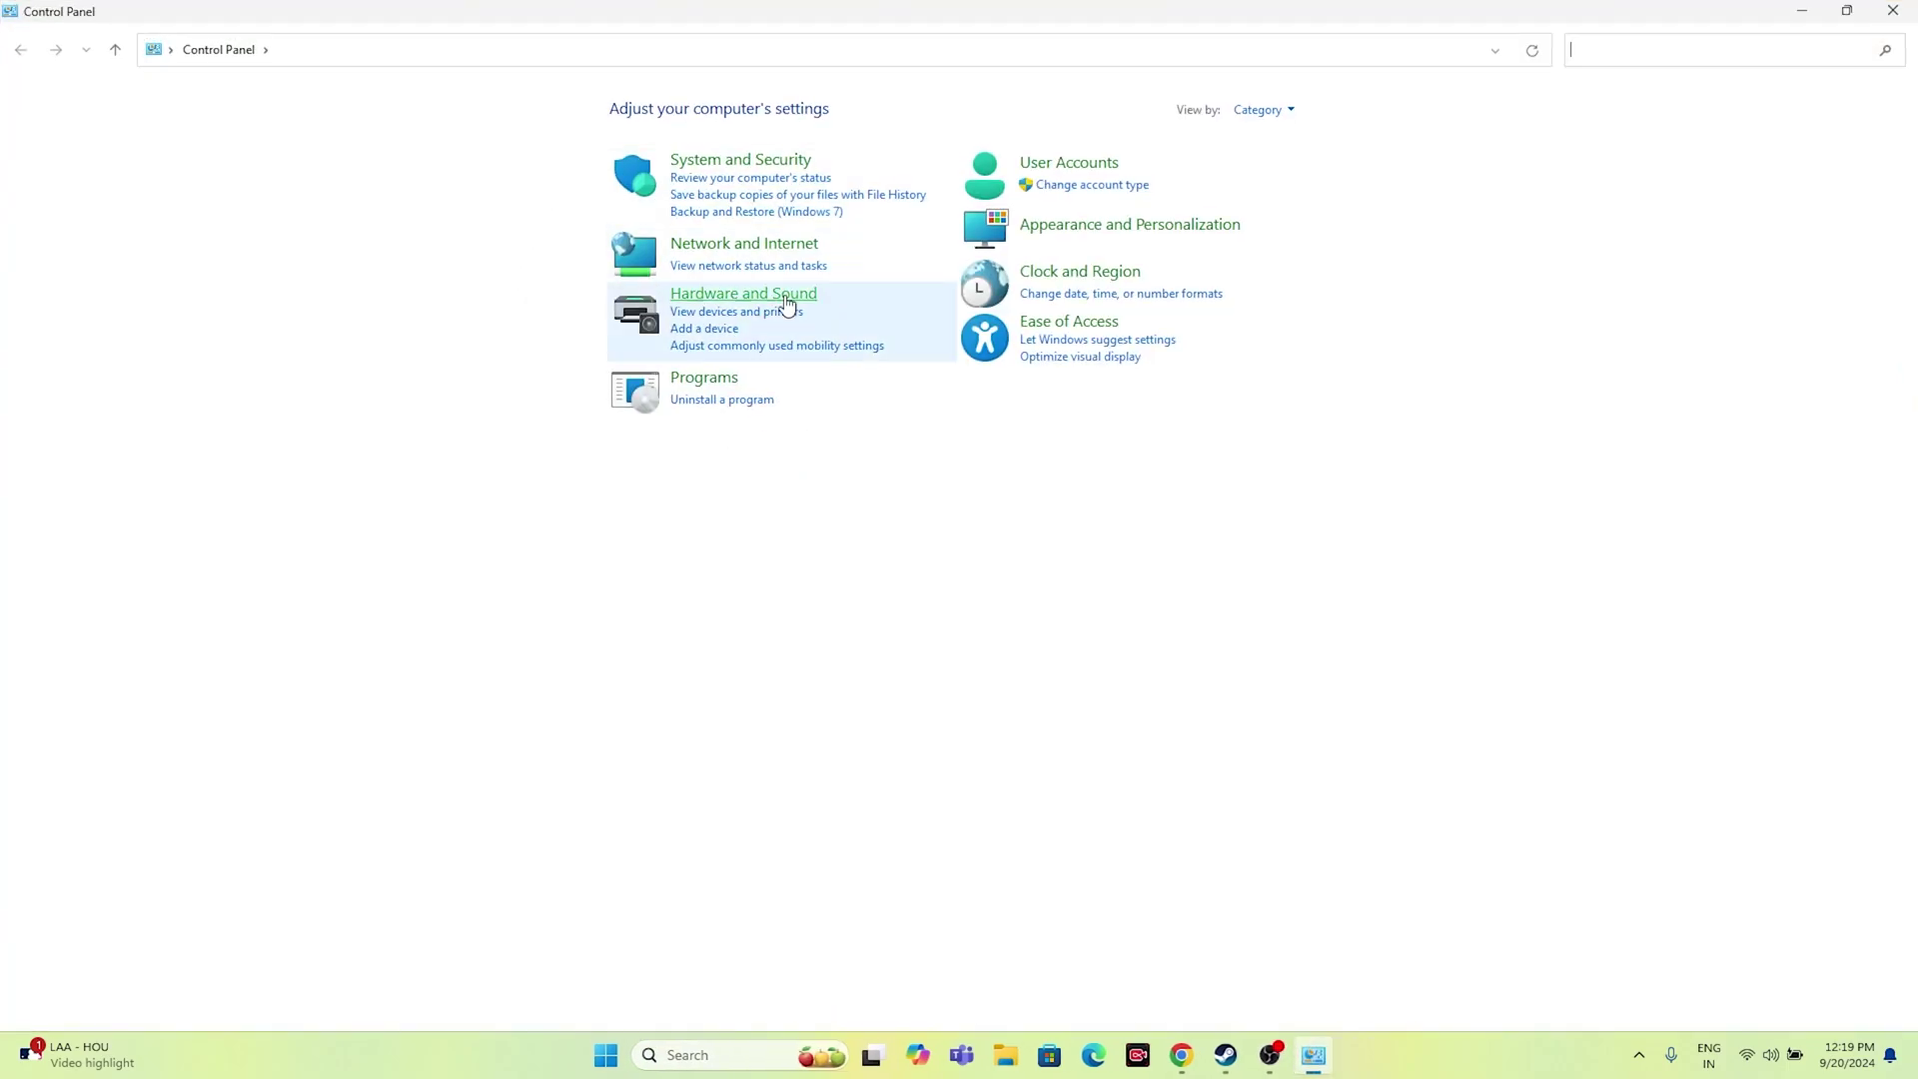
click(717, 164)
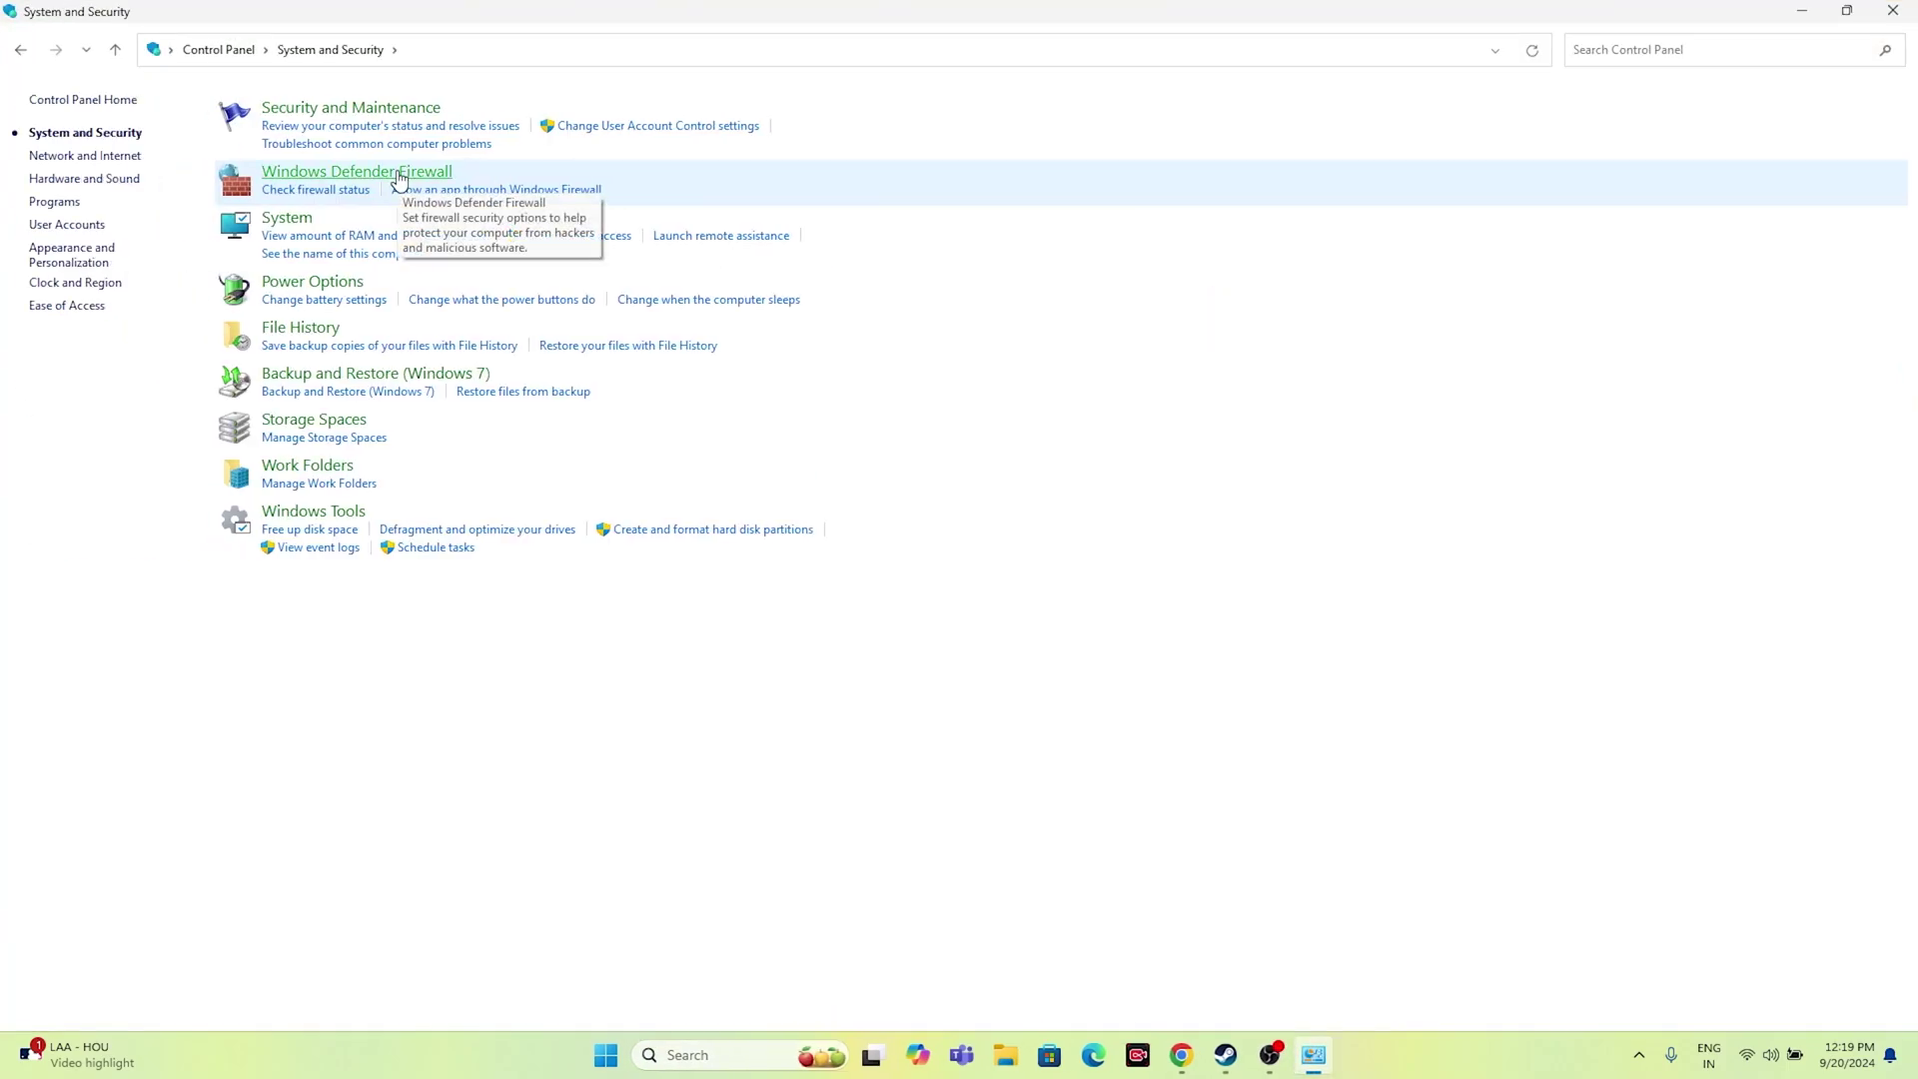
click(403, 174)
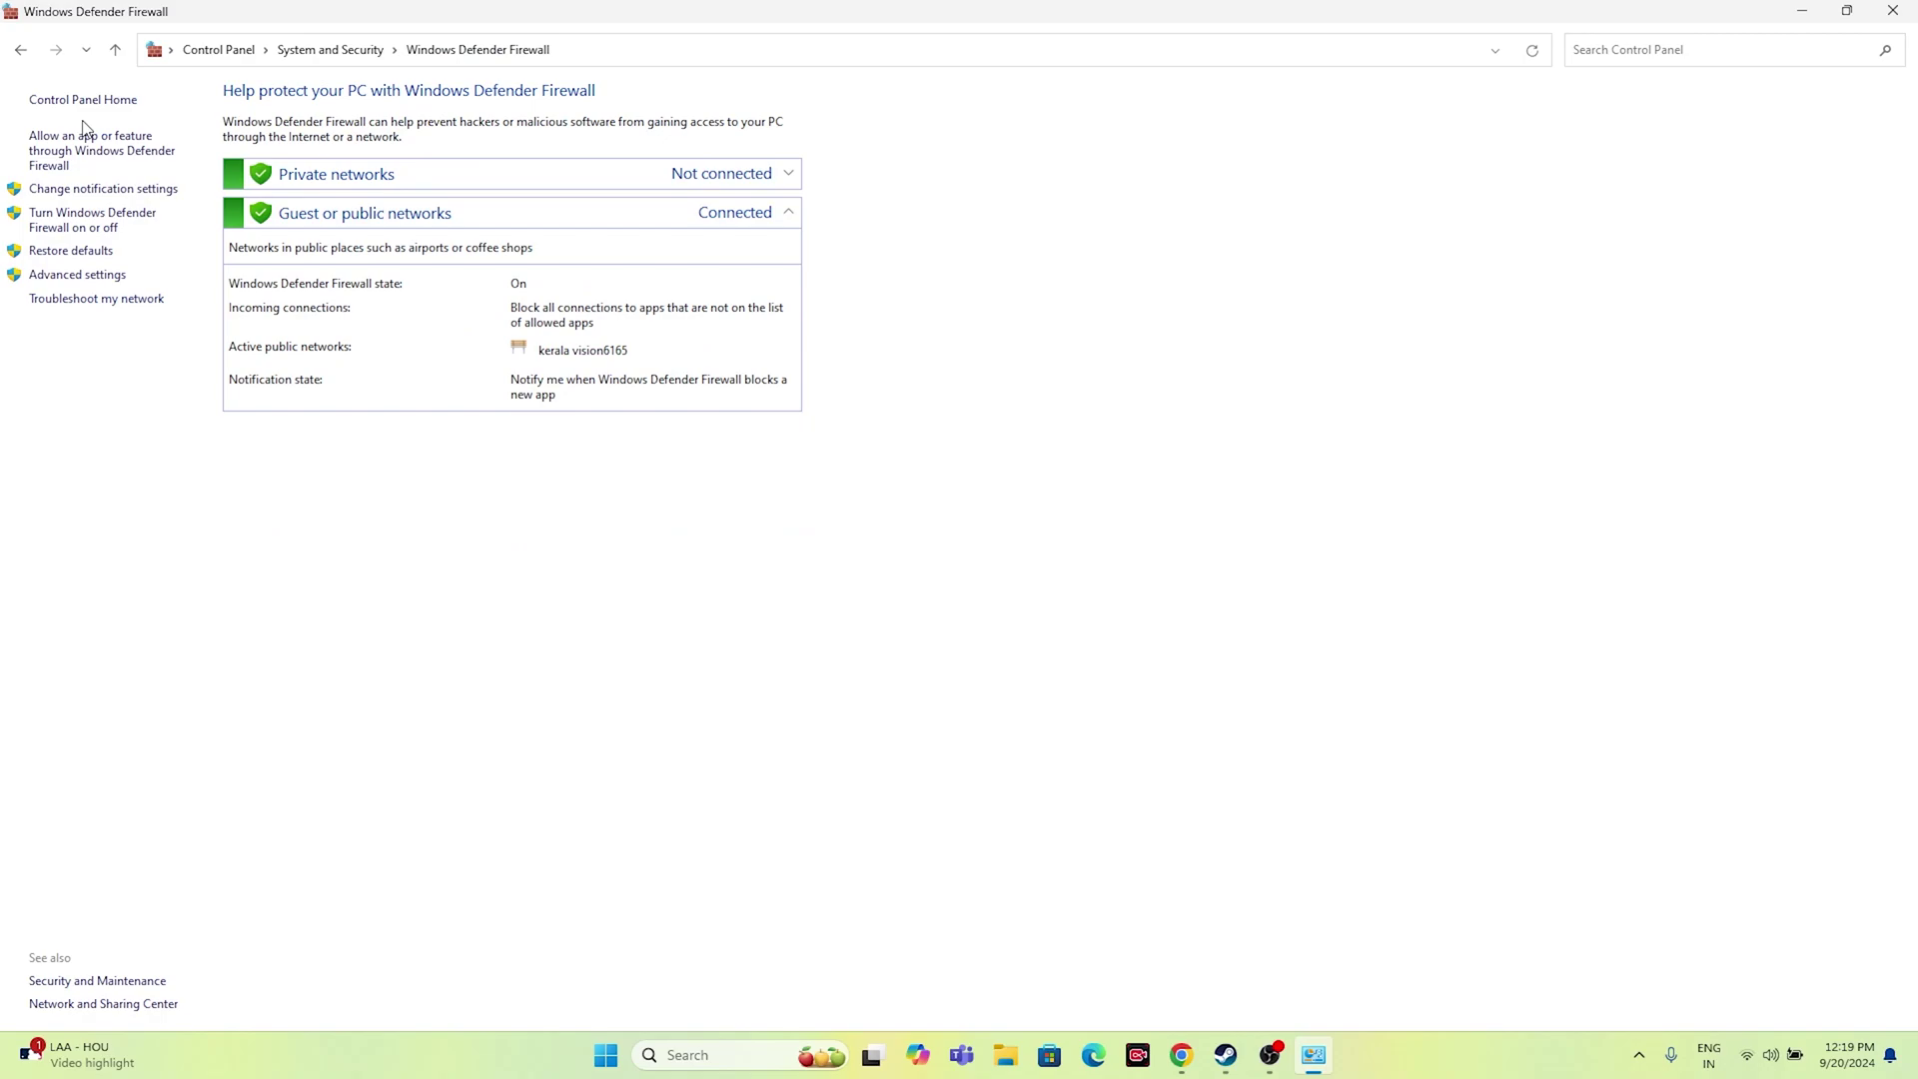
click(71, 162)
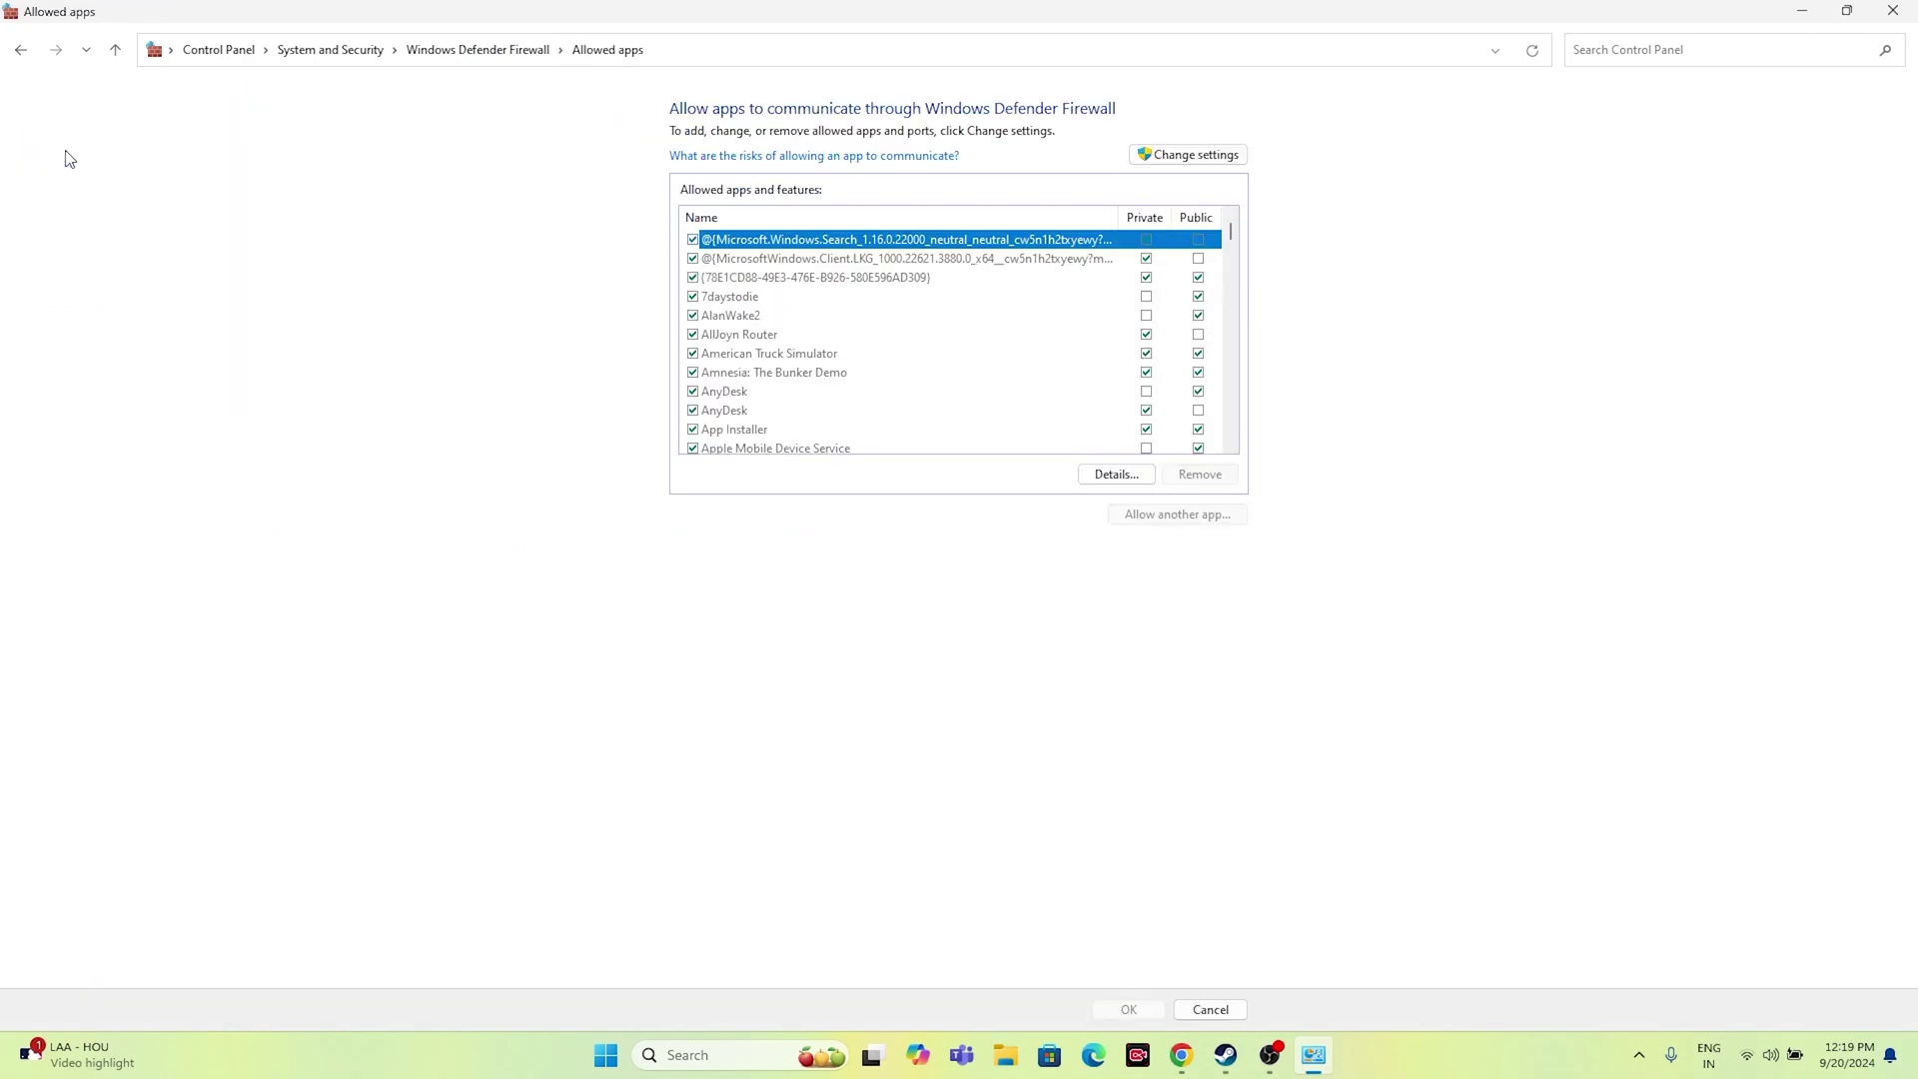
scroll(789, 316, down, 12)
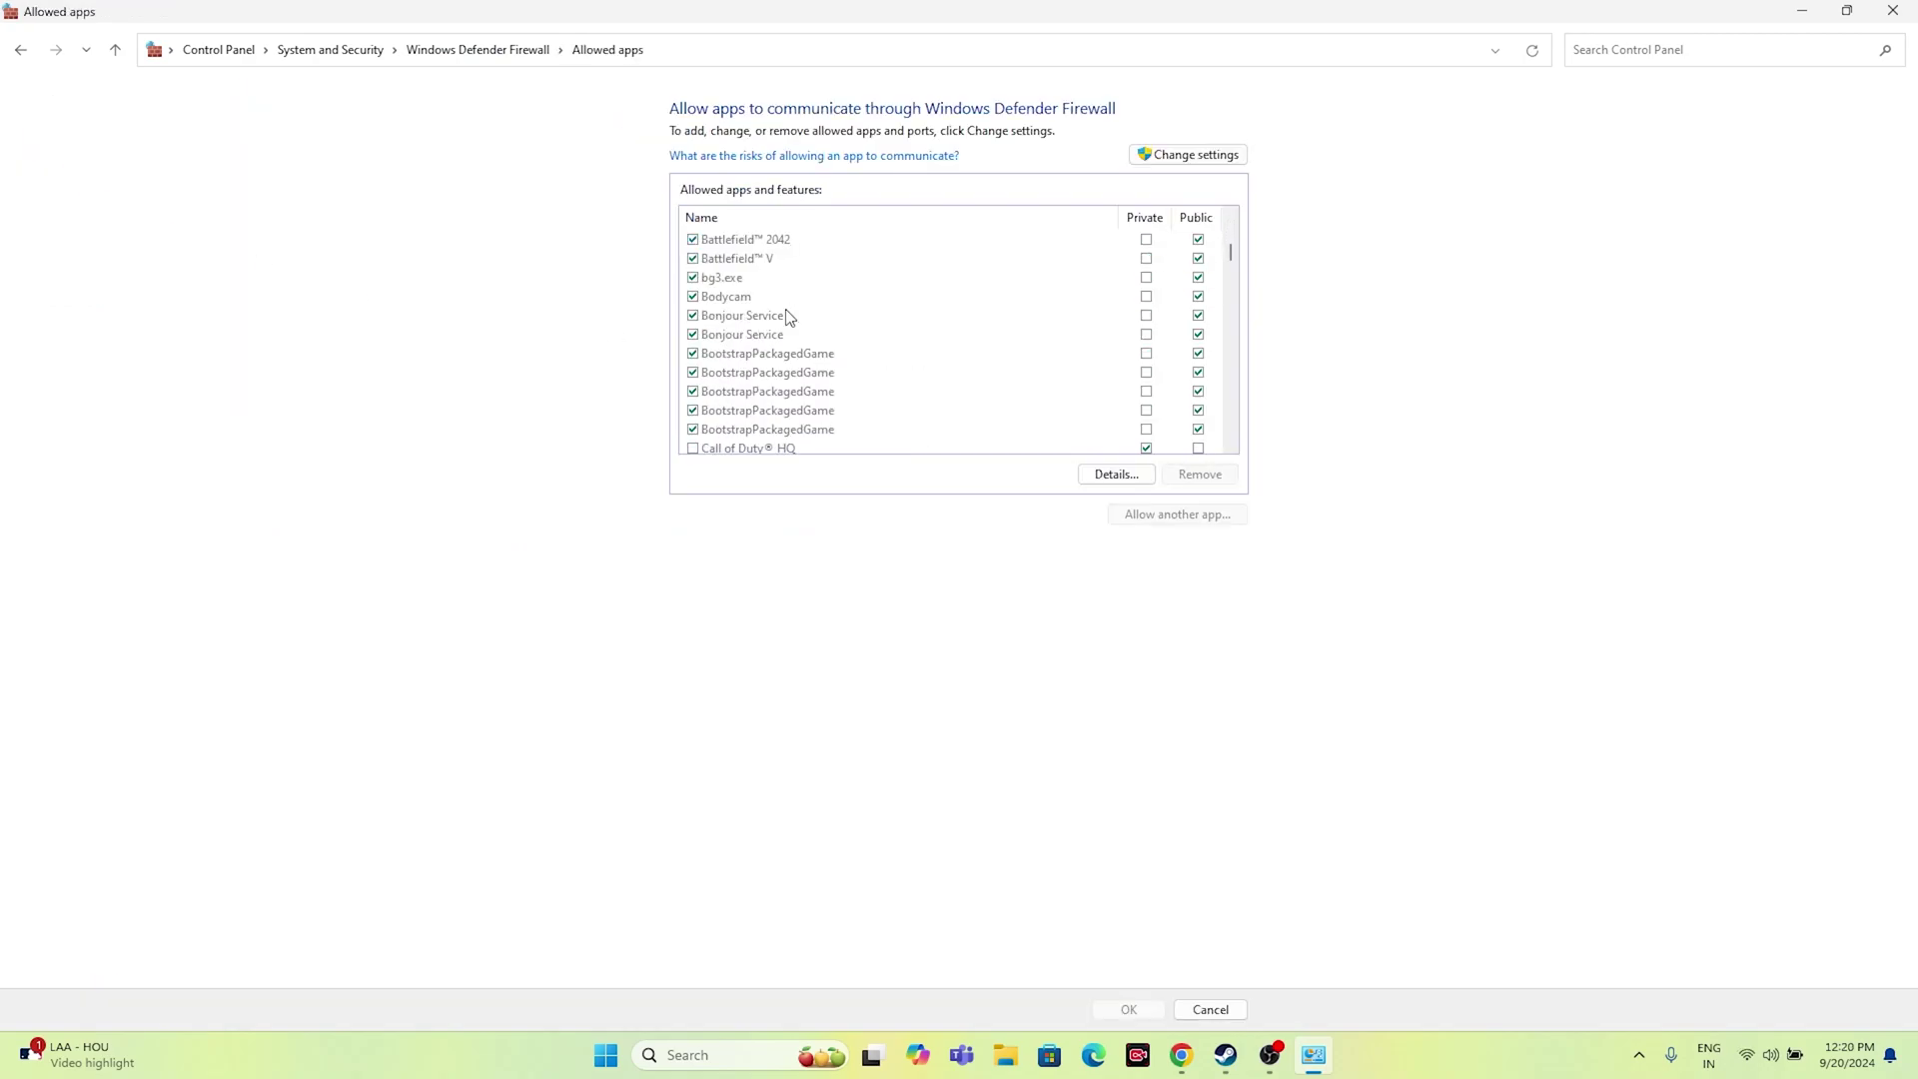
scroll(789, 316, down, 10)
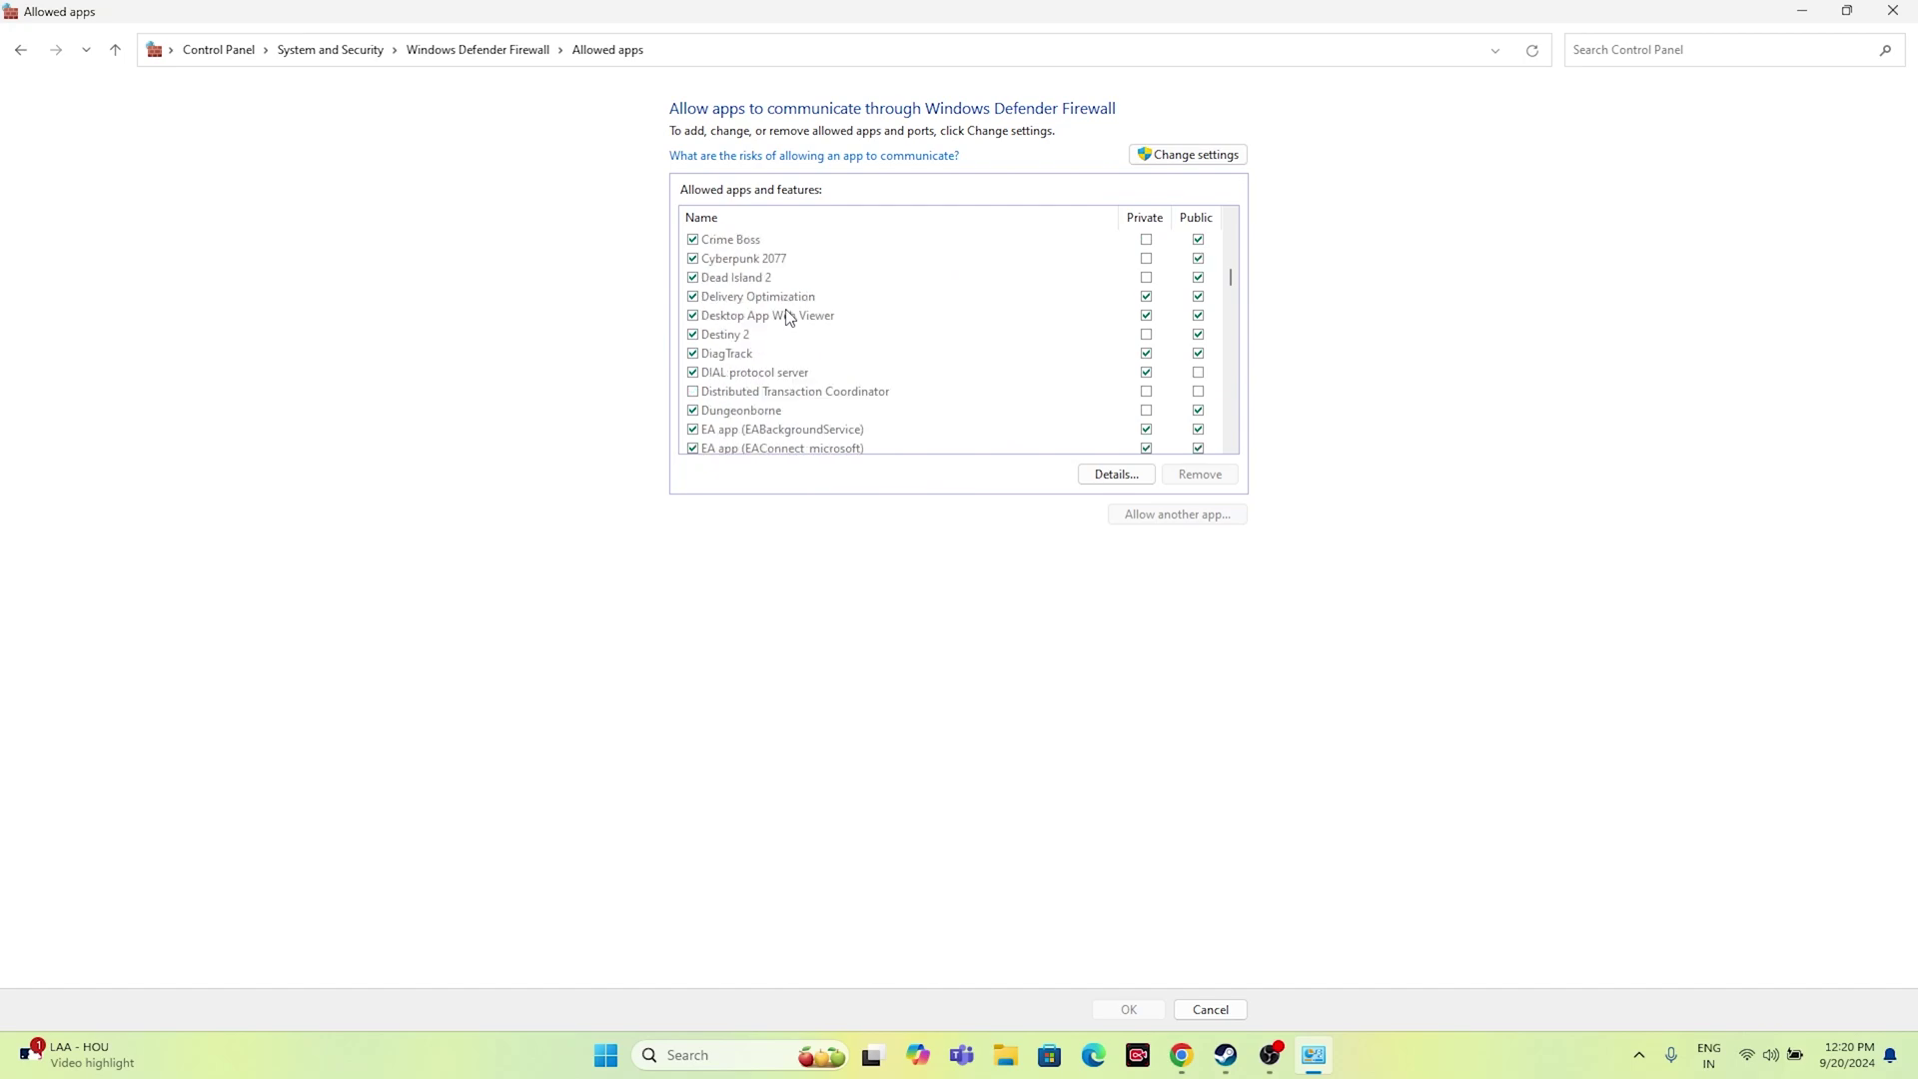
scroll(789, 318, down, 1)
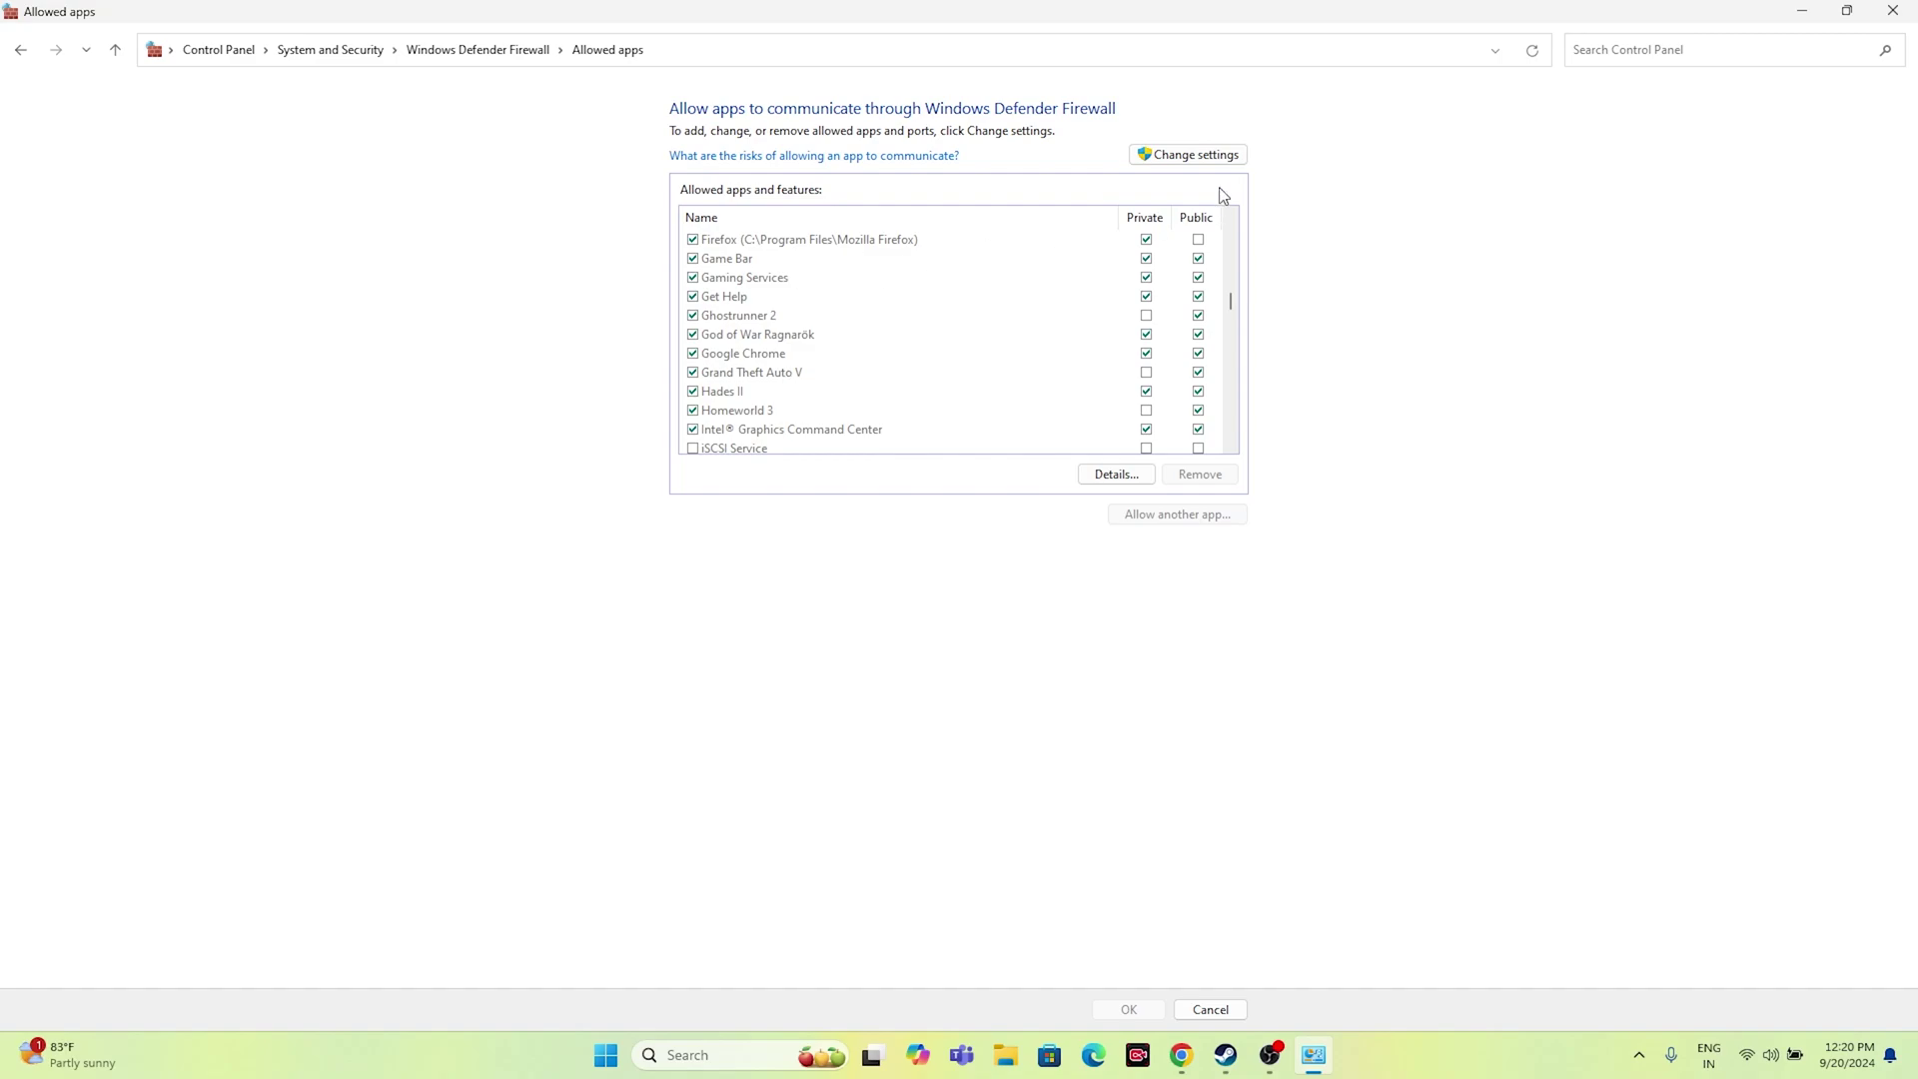
Unlock the allowed apps settings for changes and start browsing for another app to add to the firewall
click(1198, 156)
click(1189, 514)
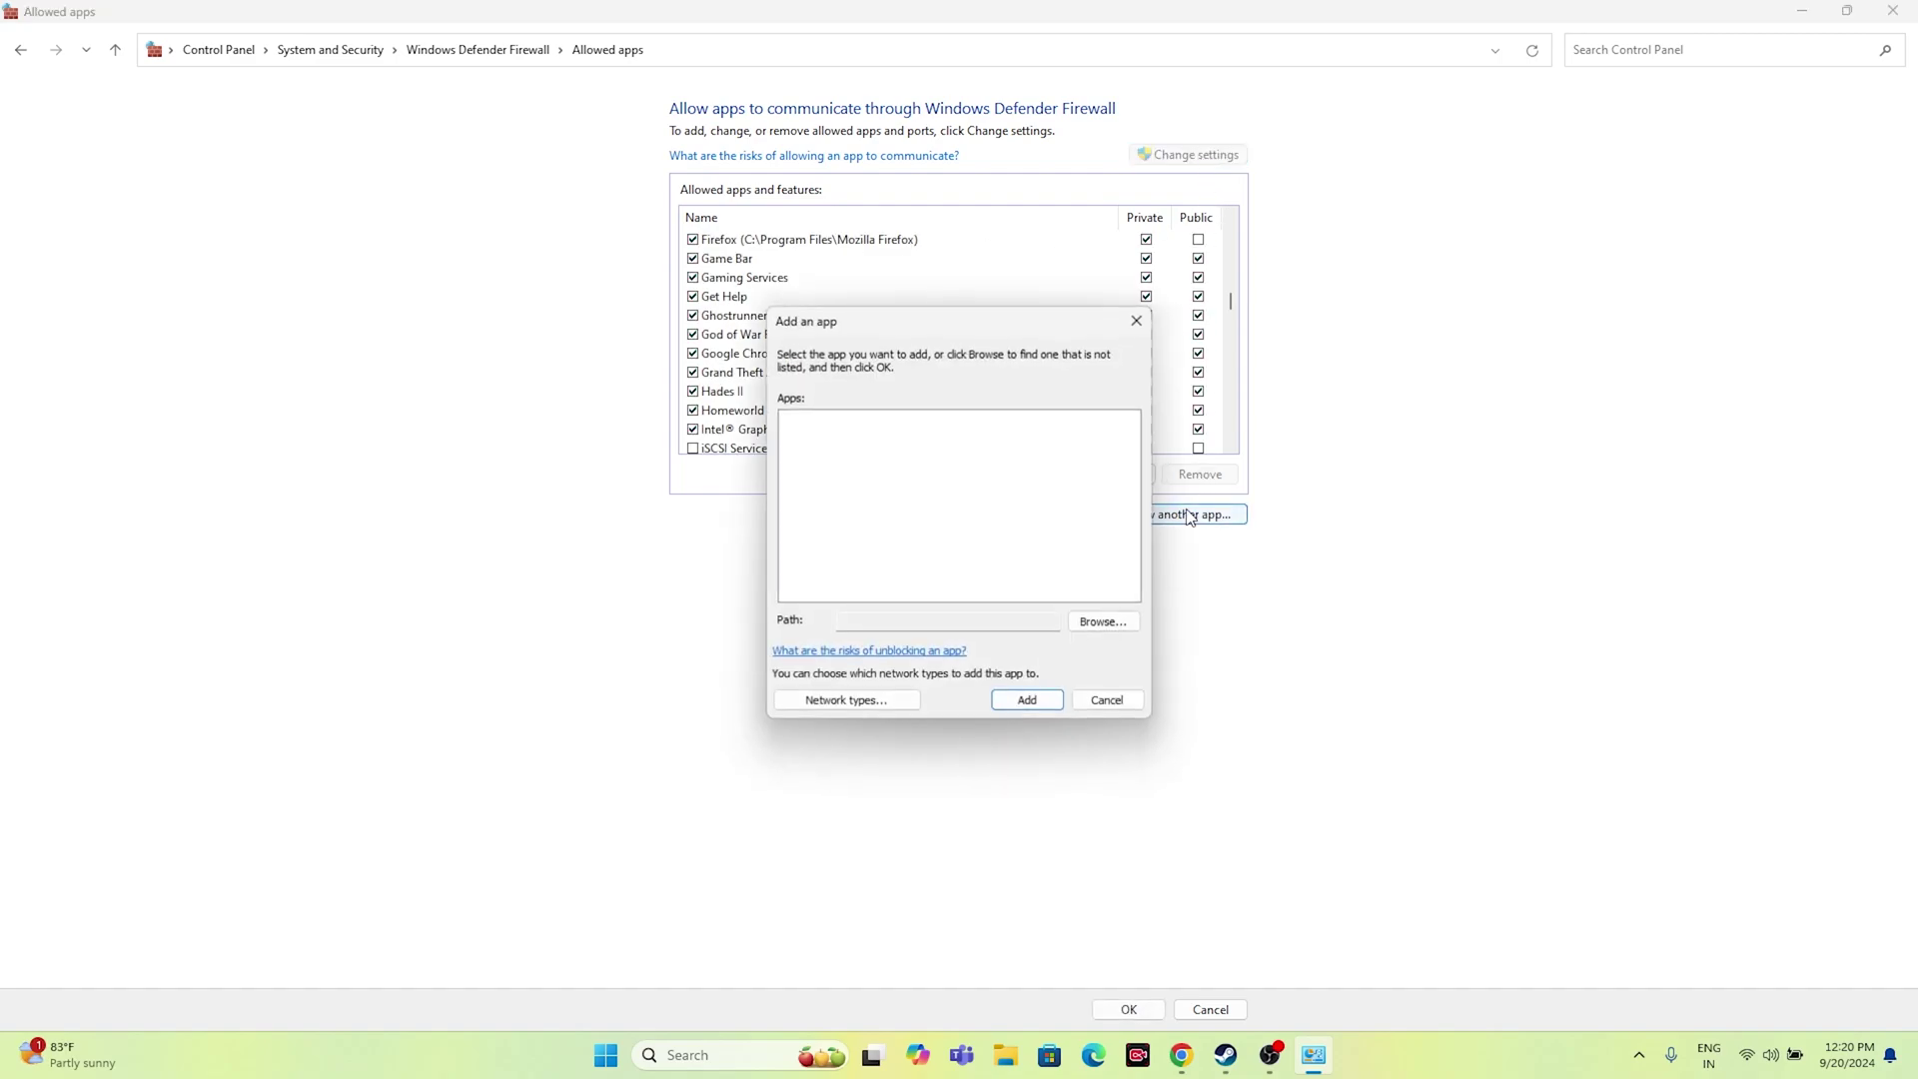
click(1103, 621)
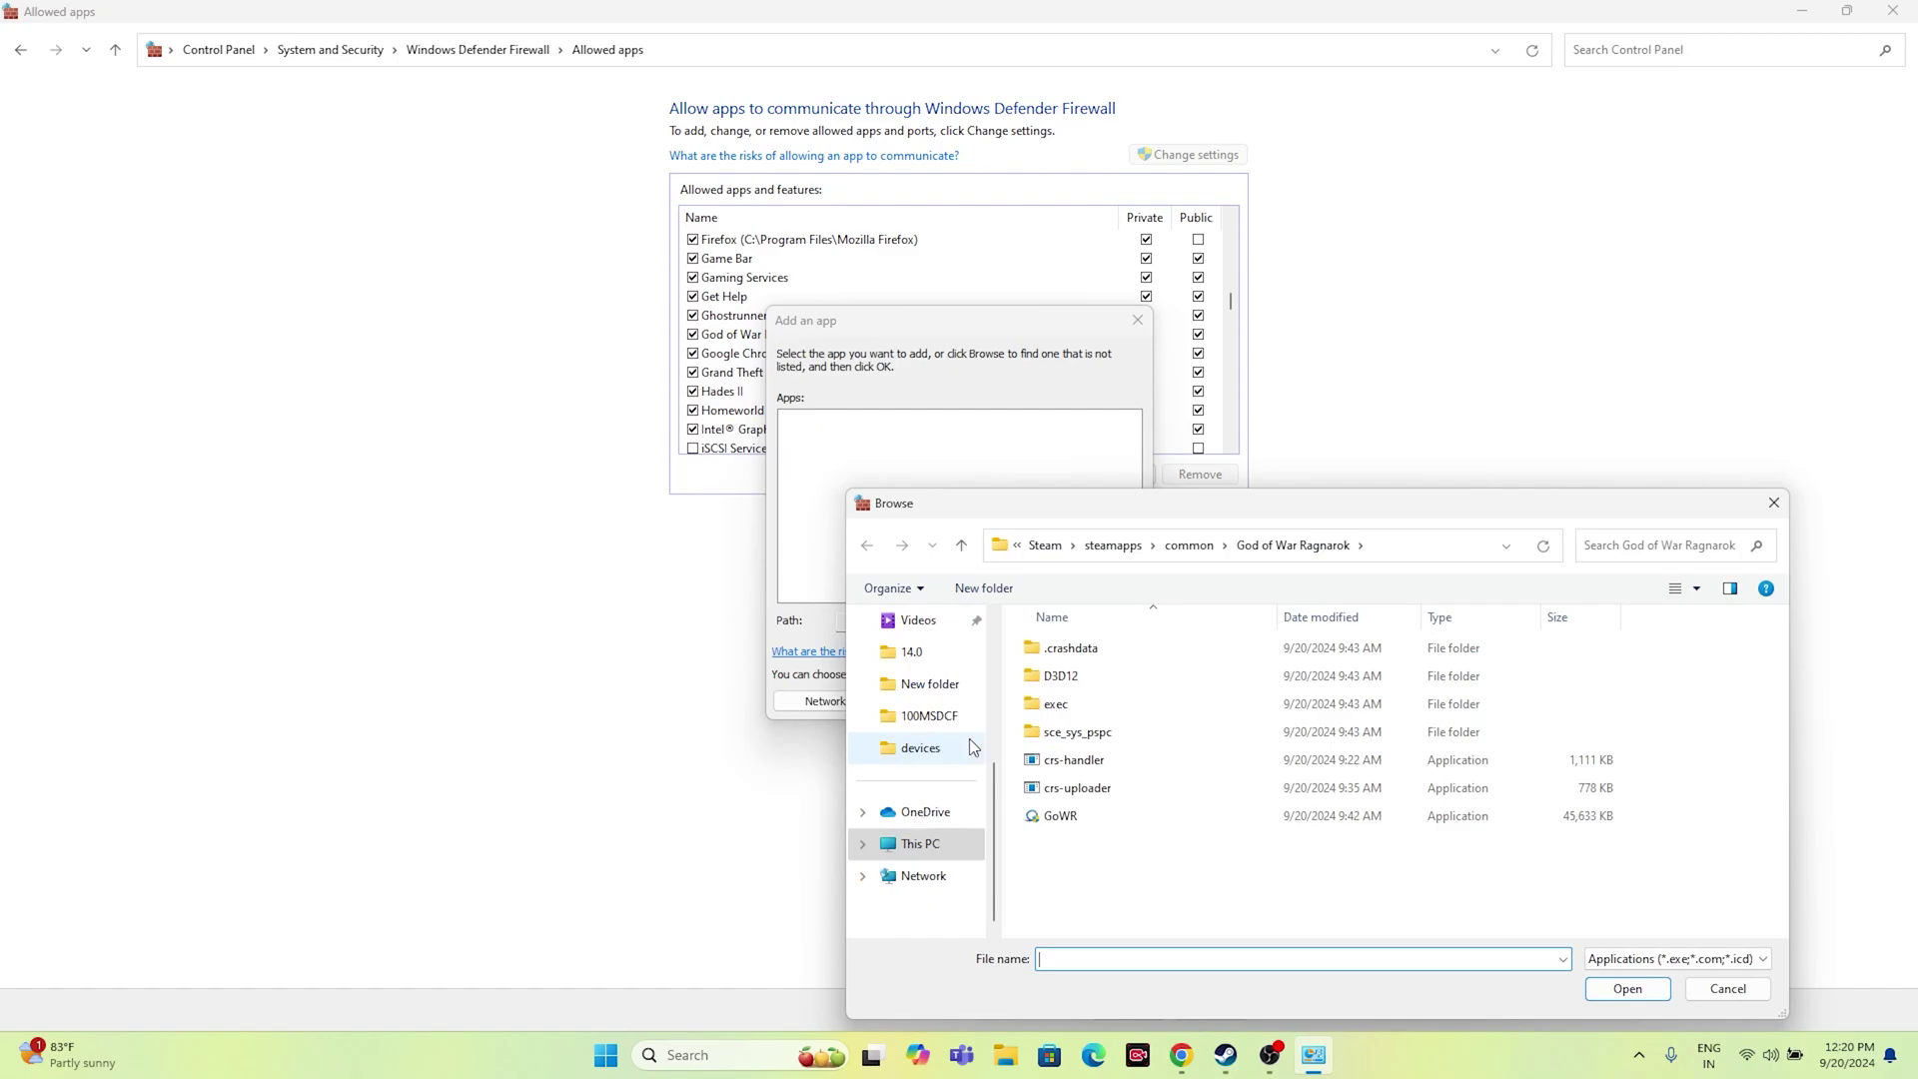
Browse from This PC to C:\Program Files (x86)\Steam\steamapps\common to locate the installed games
click(920, 844)
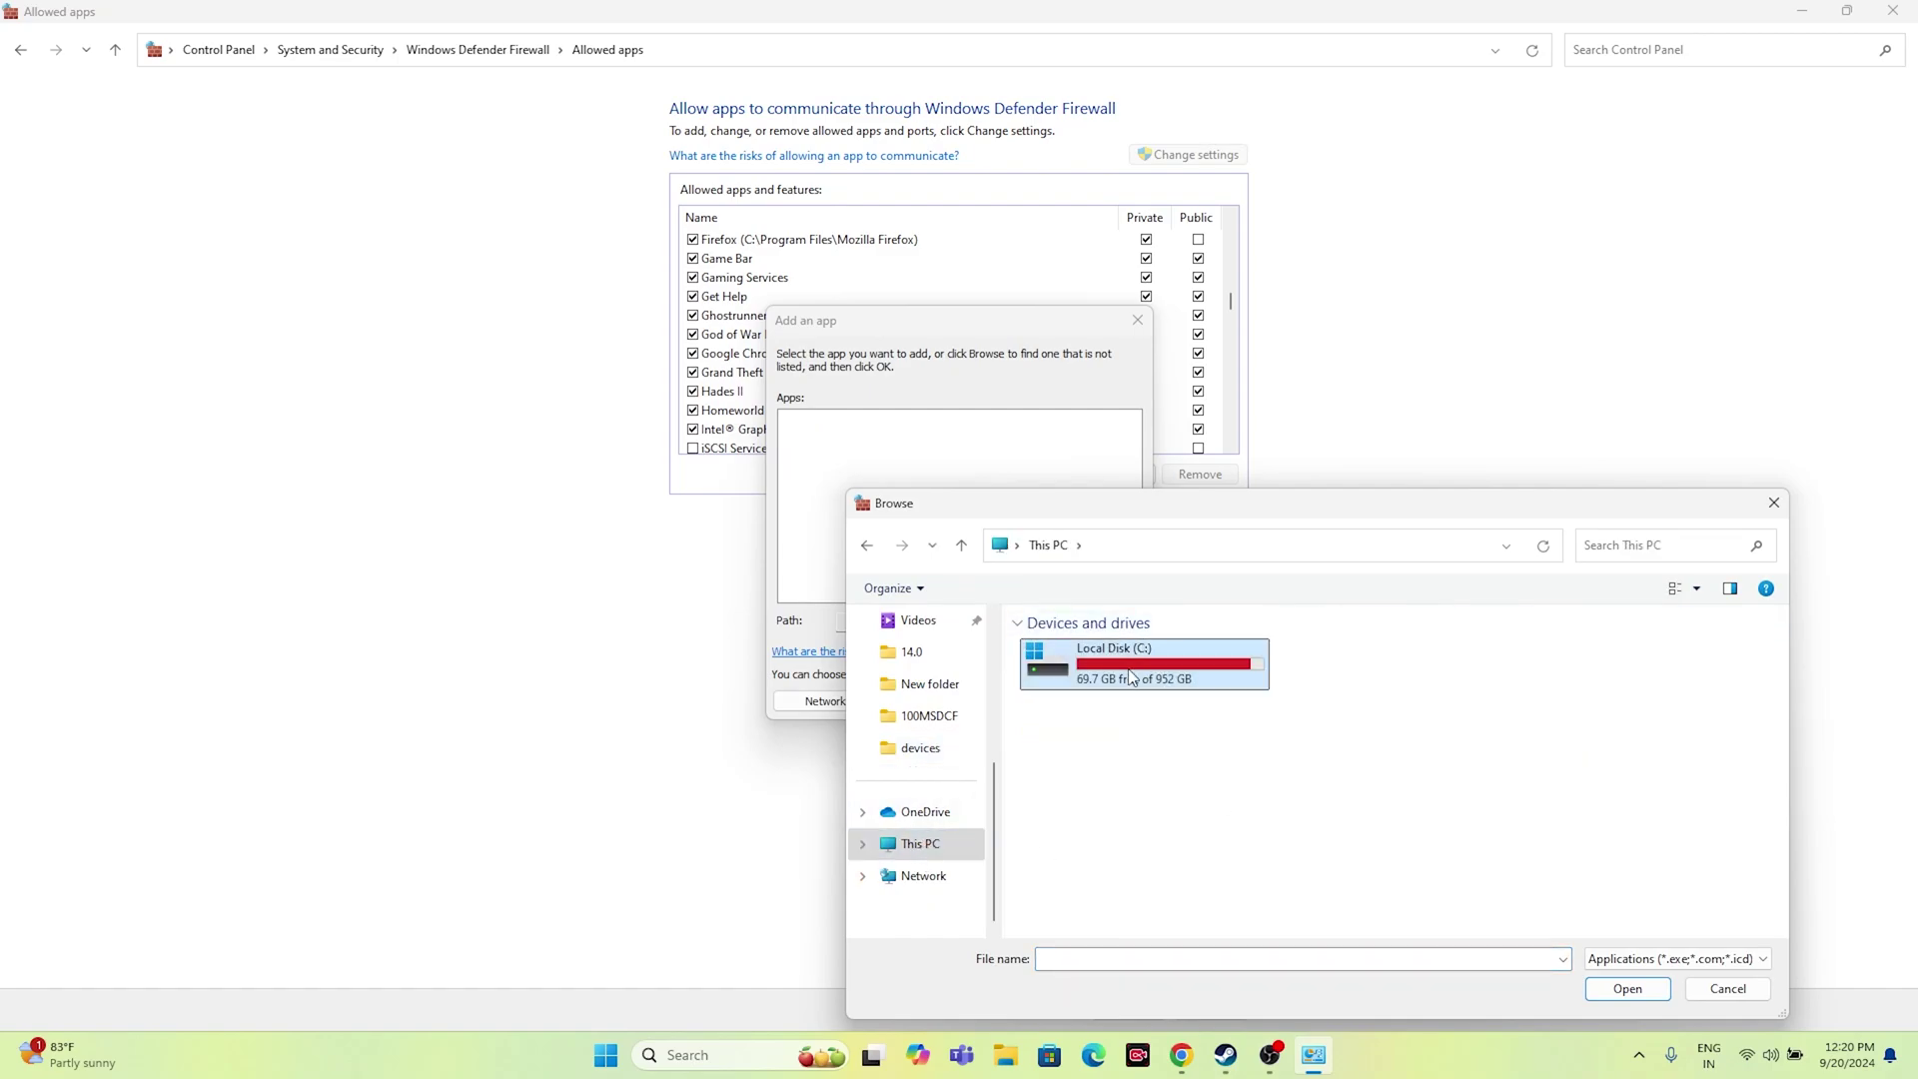
double_click(1129, 677)
double_click(1119, 873)
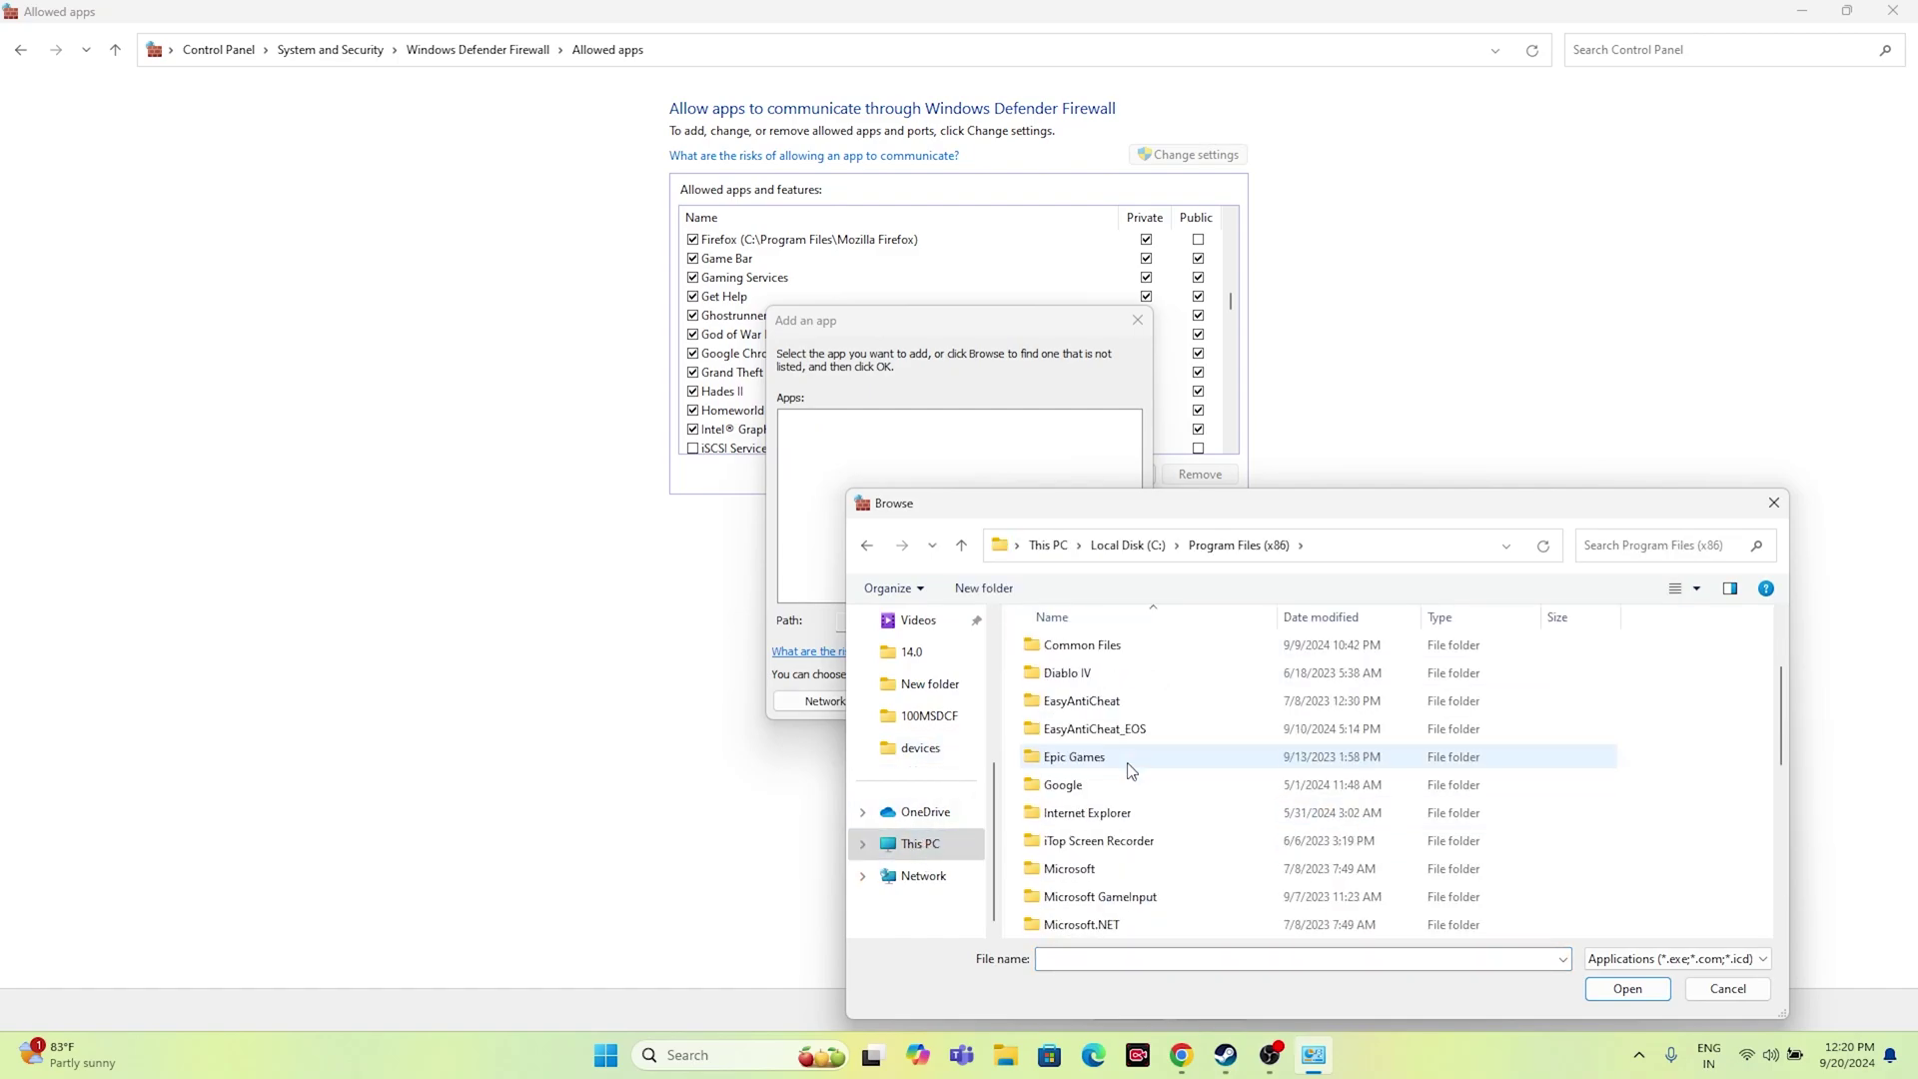
scroll(1130, 770, down, 5)
double_click(1066, 719)
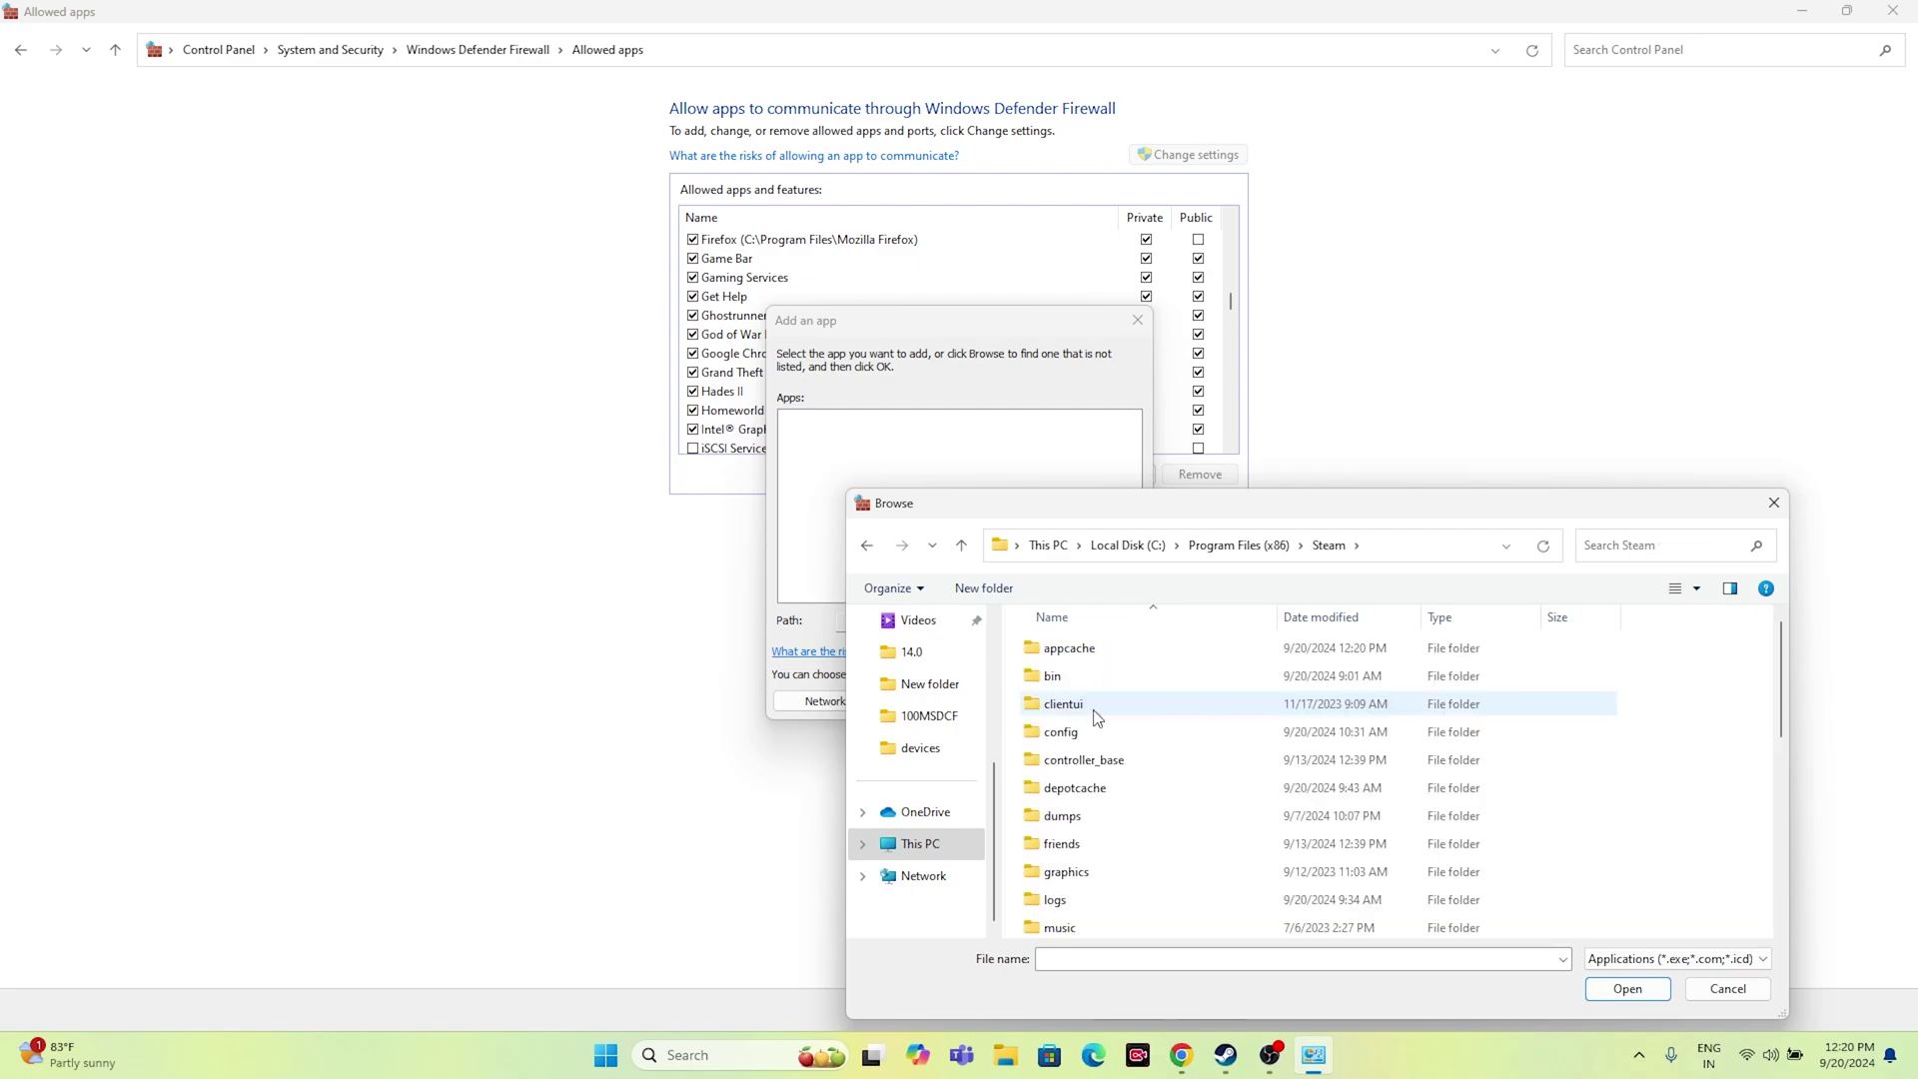
scroll(1098, 734, down, 7)
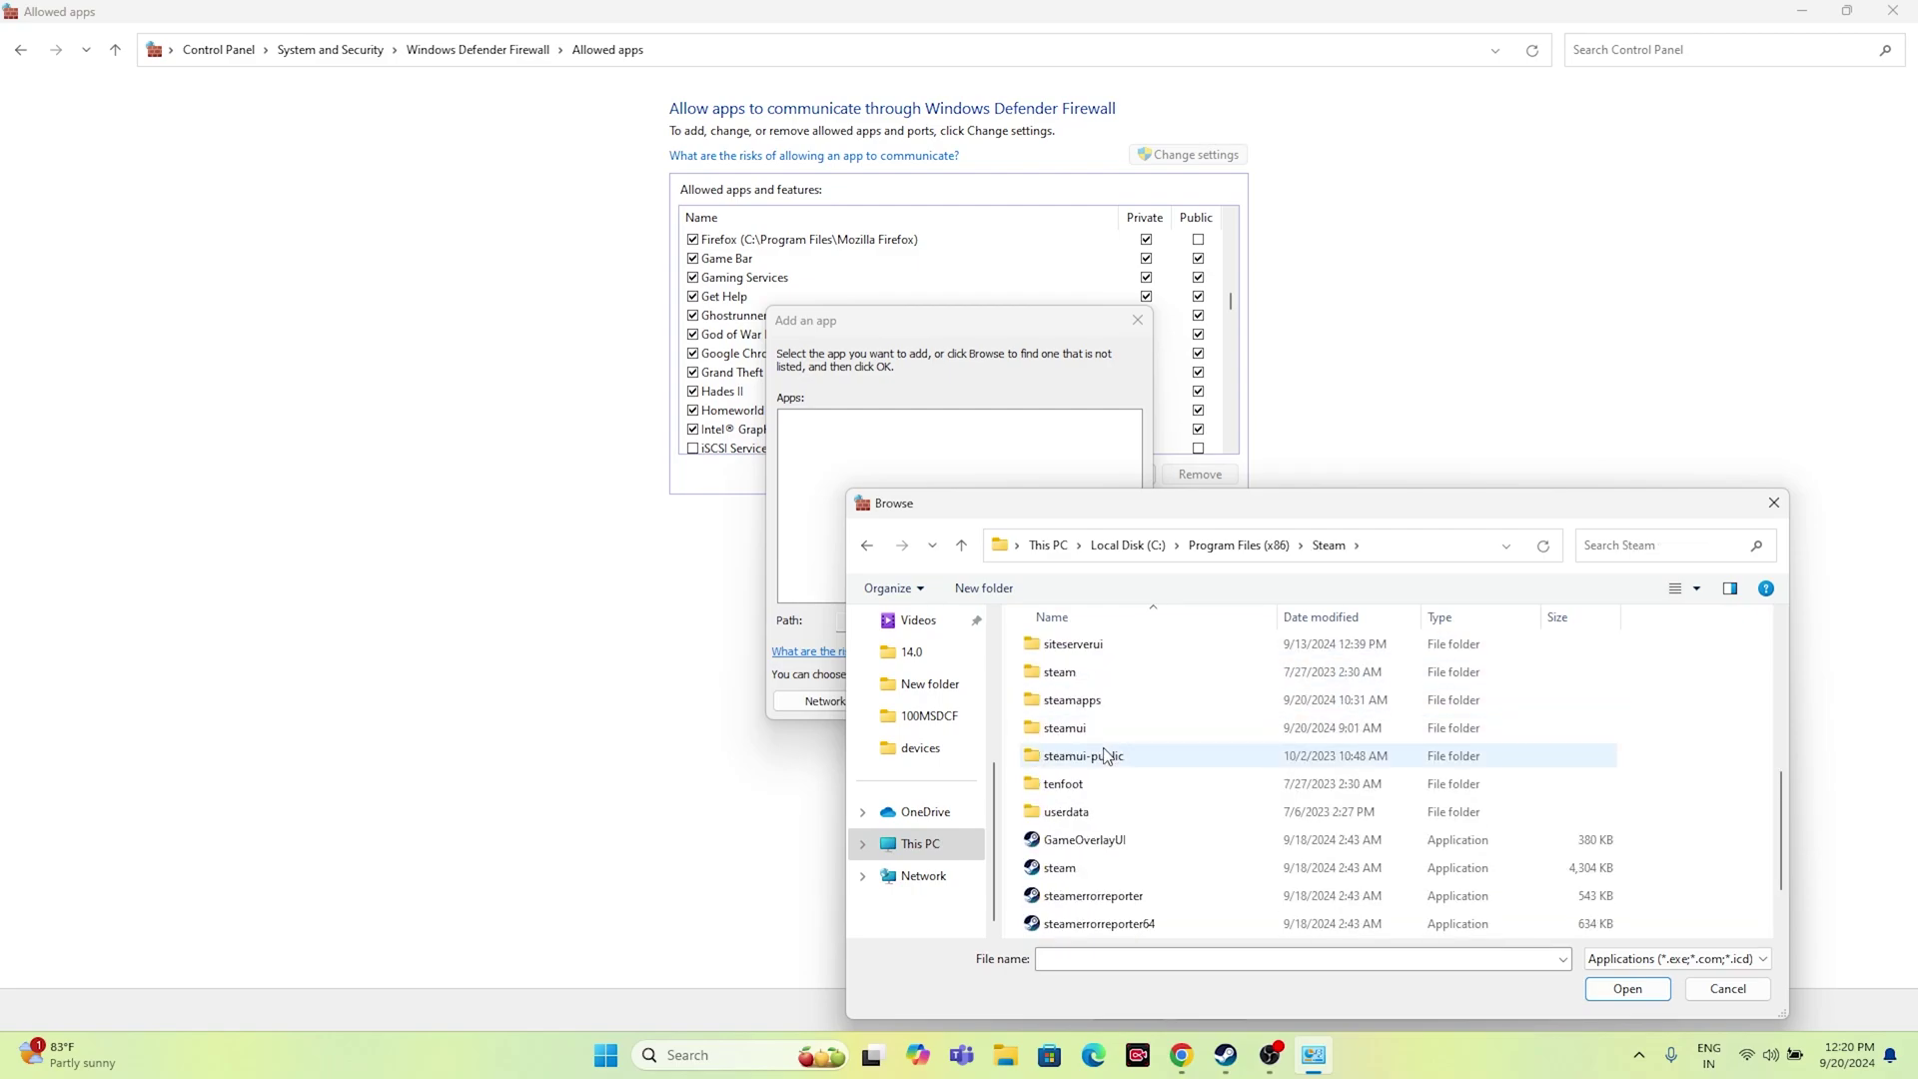
double_click(1105, 689)
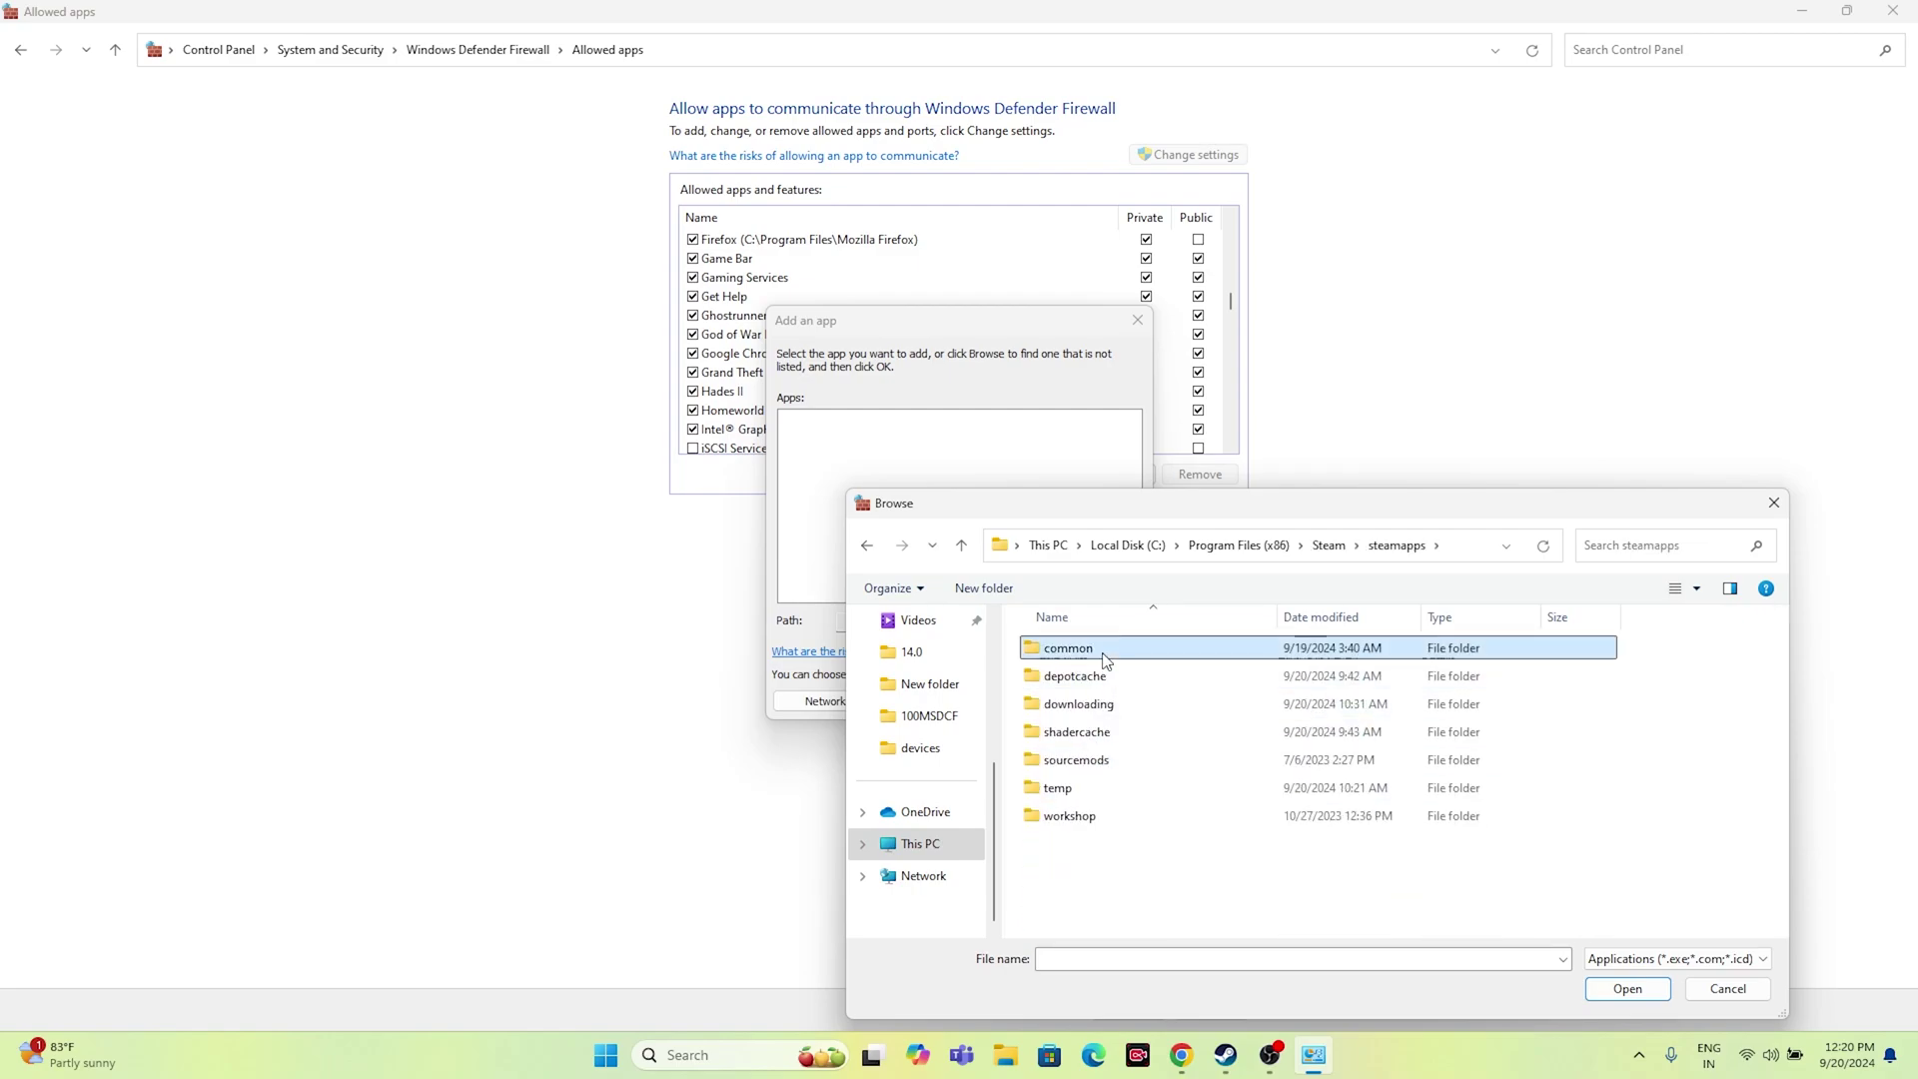
double_click(1104, 655)
Find and open the God of War Ragnarok folder among the games in the common folder
scroll(1105, 728, down, 8)
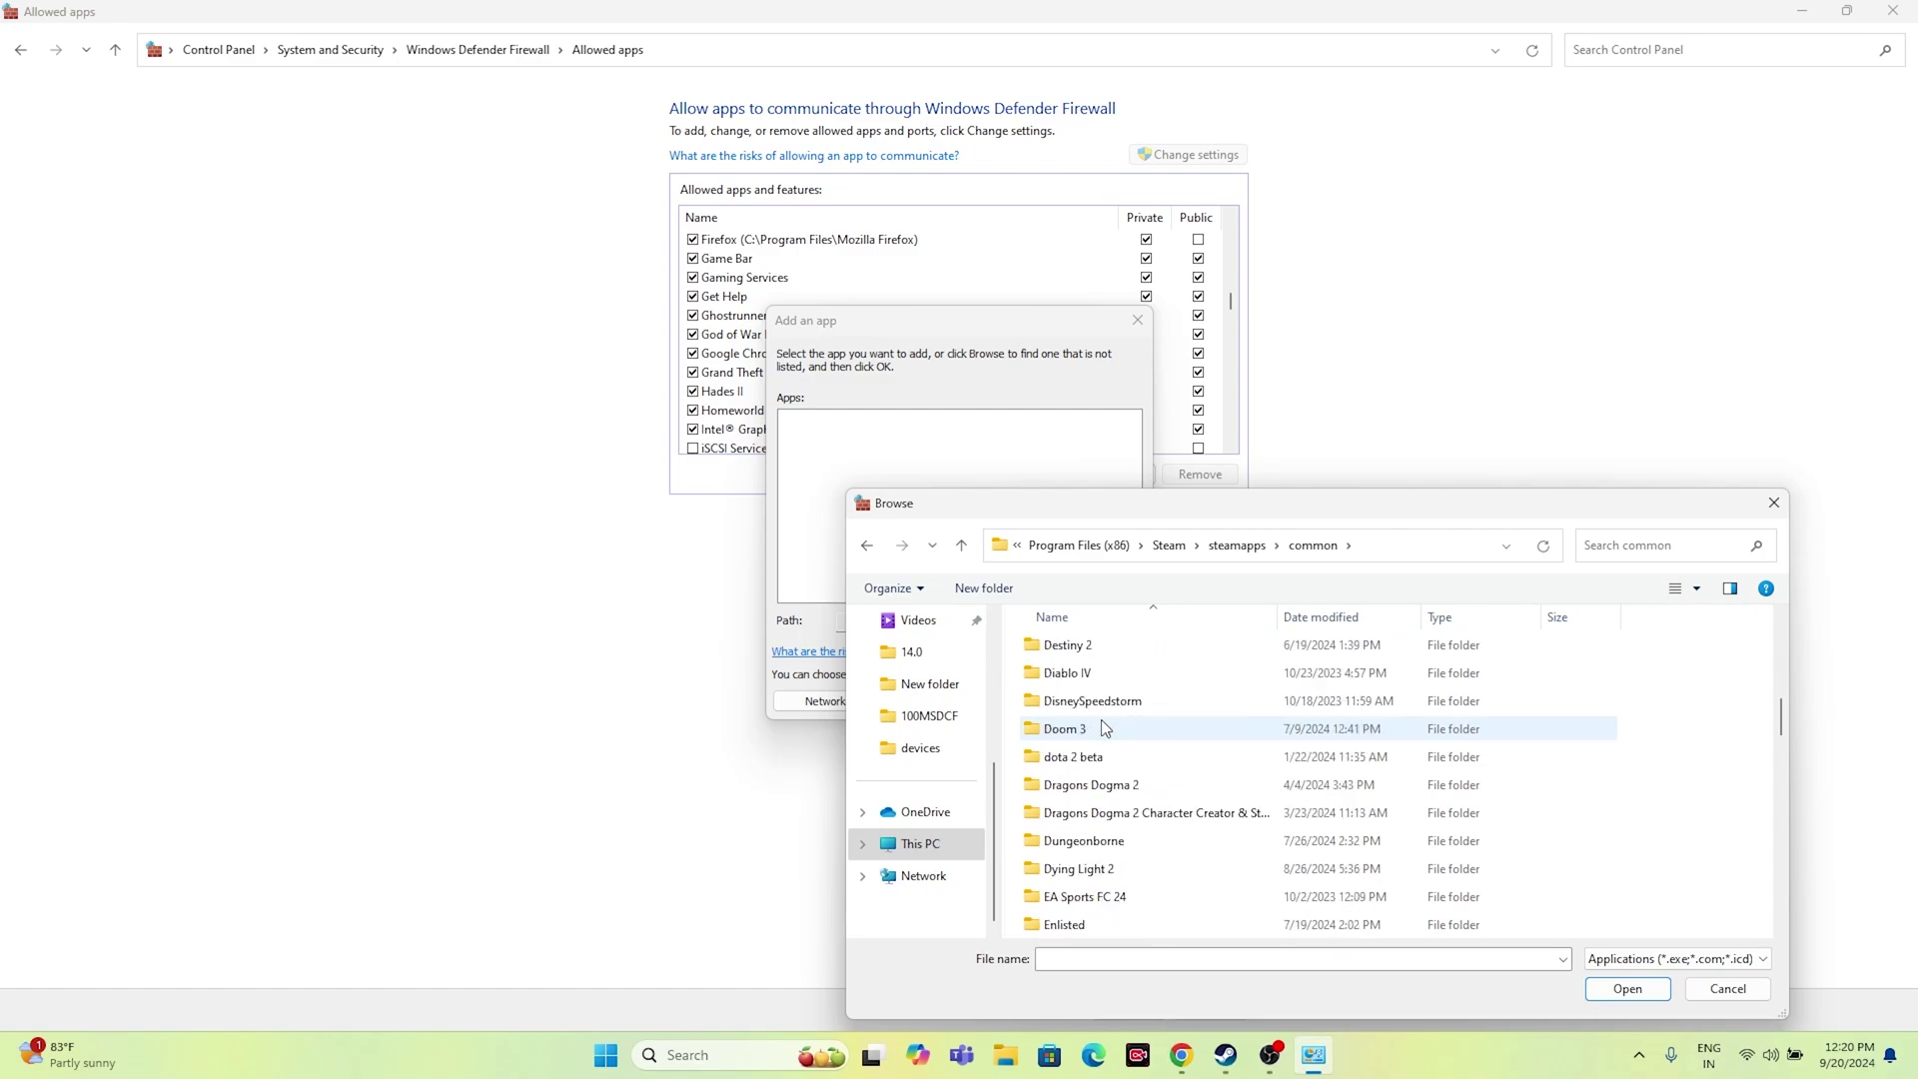
scroll(1104, 728, down, 20)
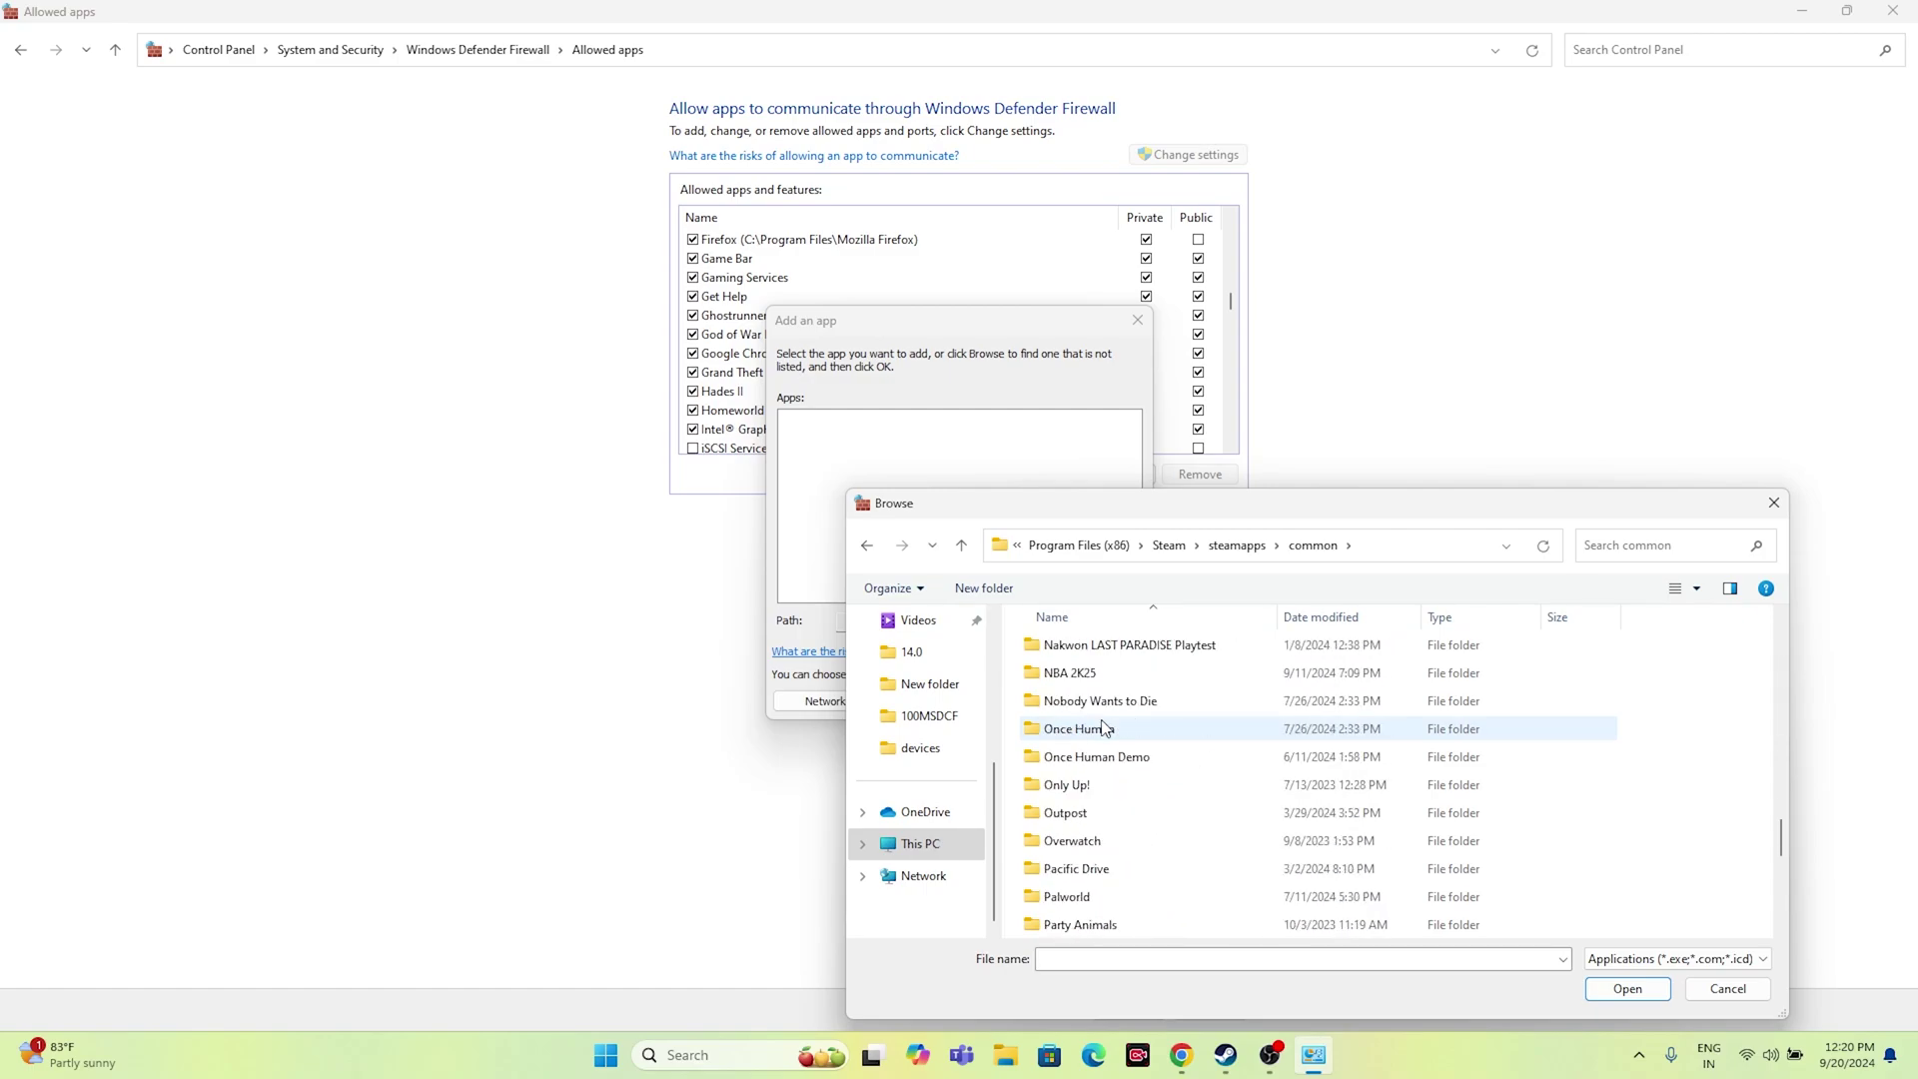
scroll(1103, 728, down, 10)
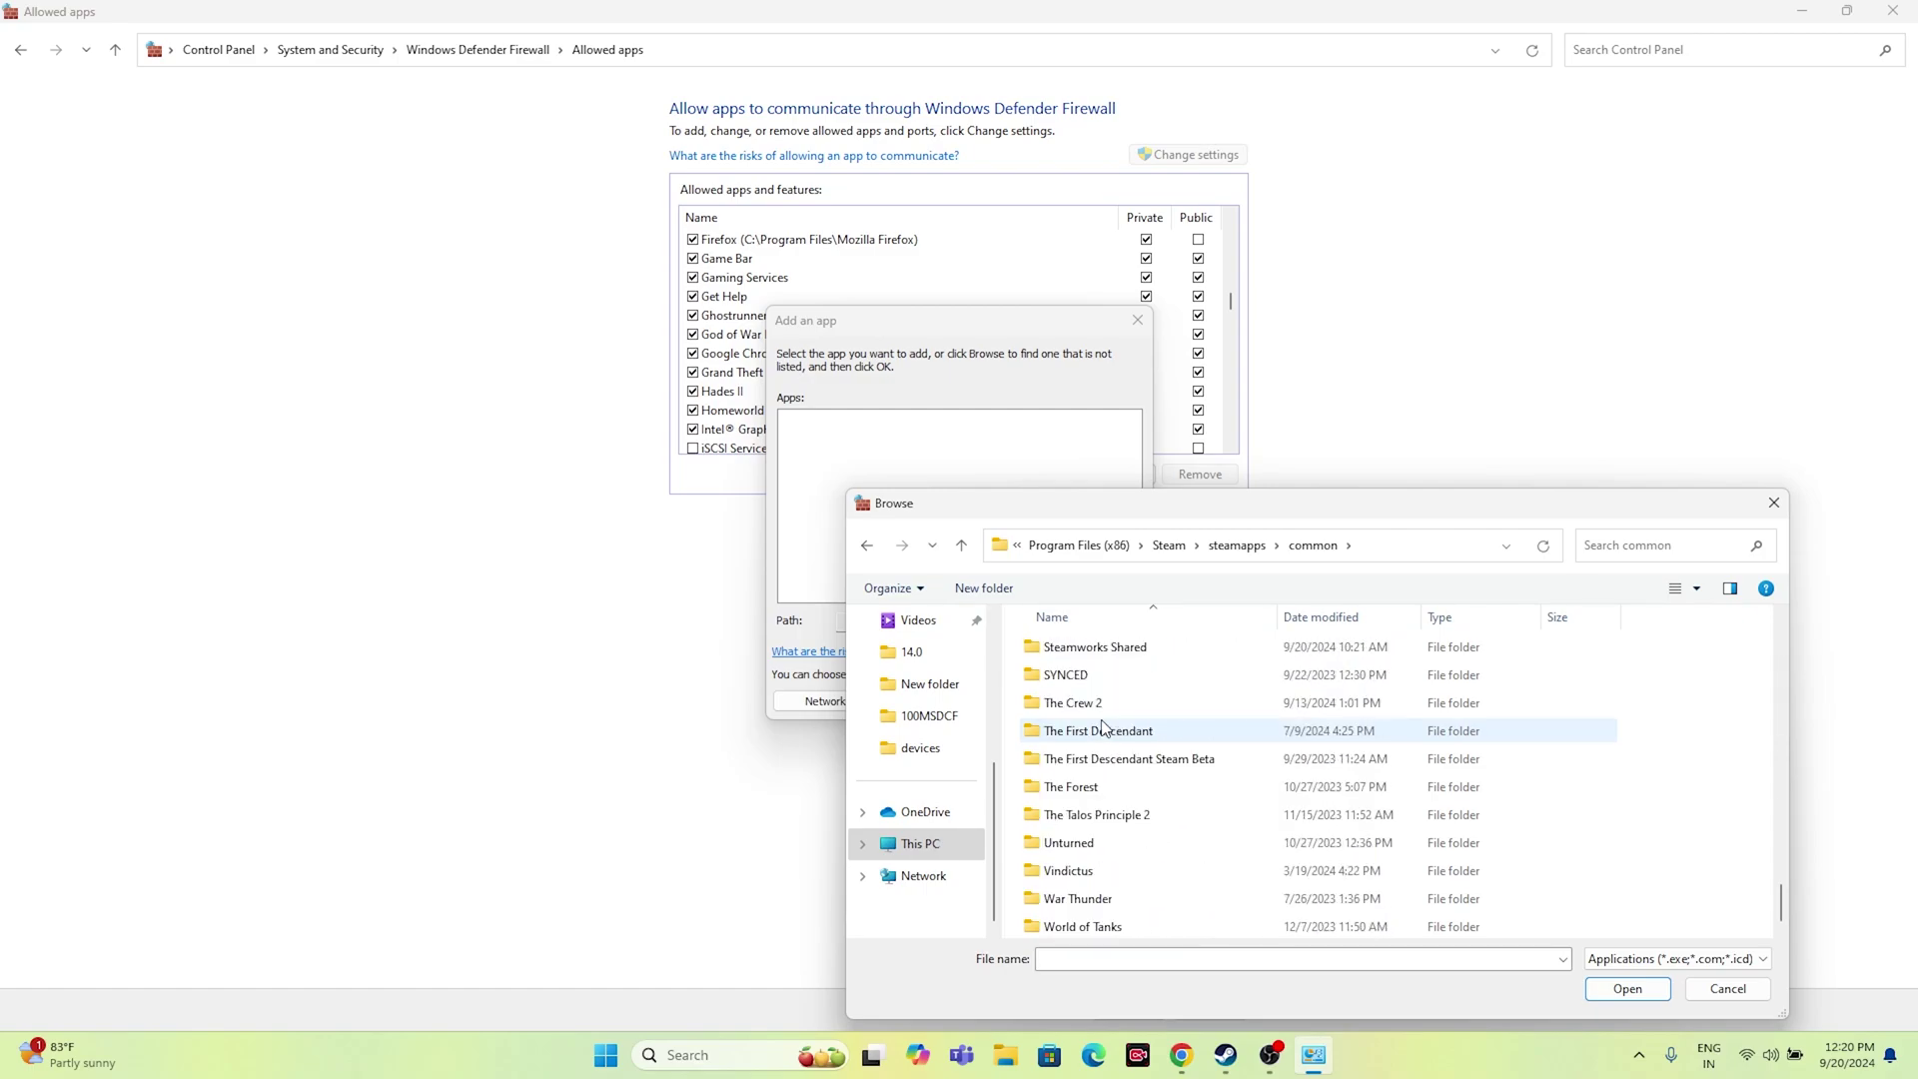
scroll(1103, 728, up, 12)
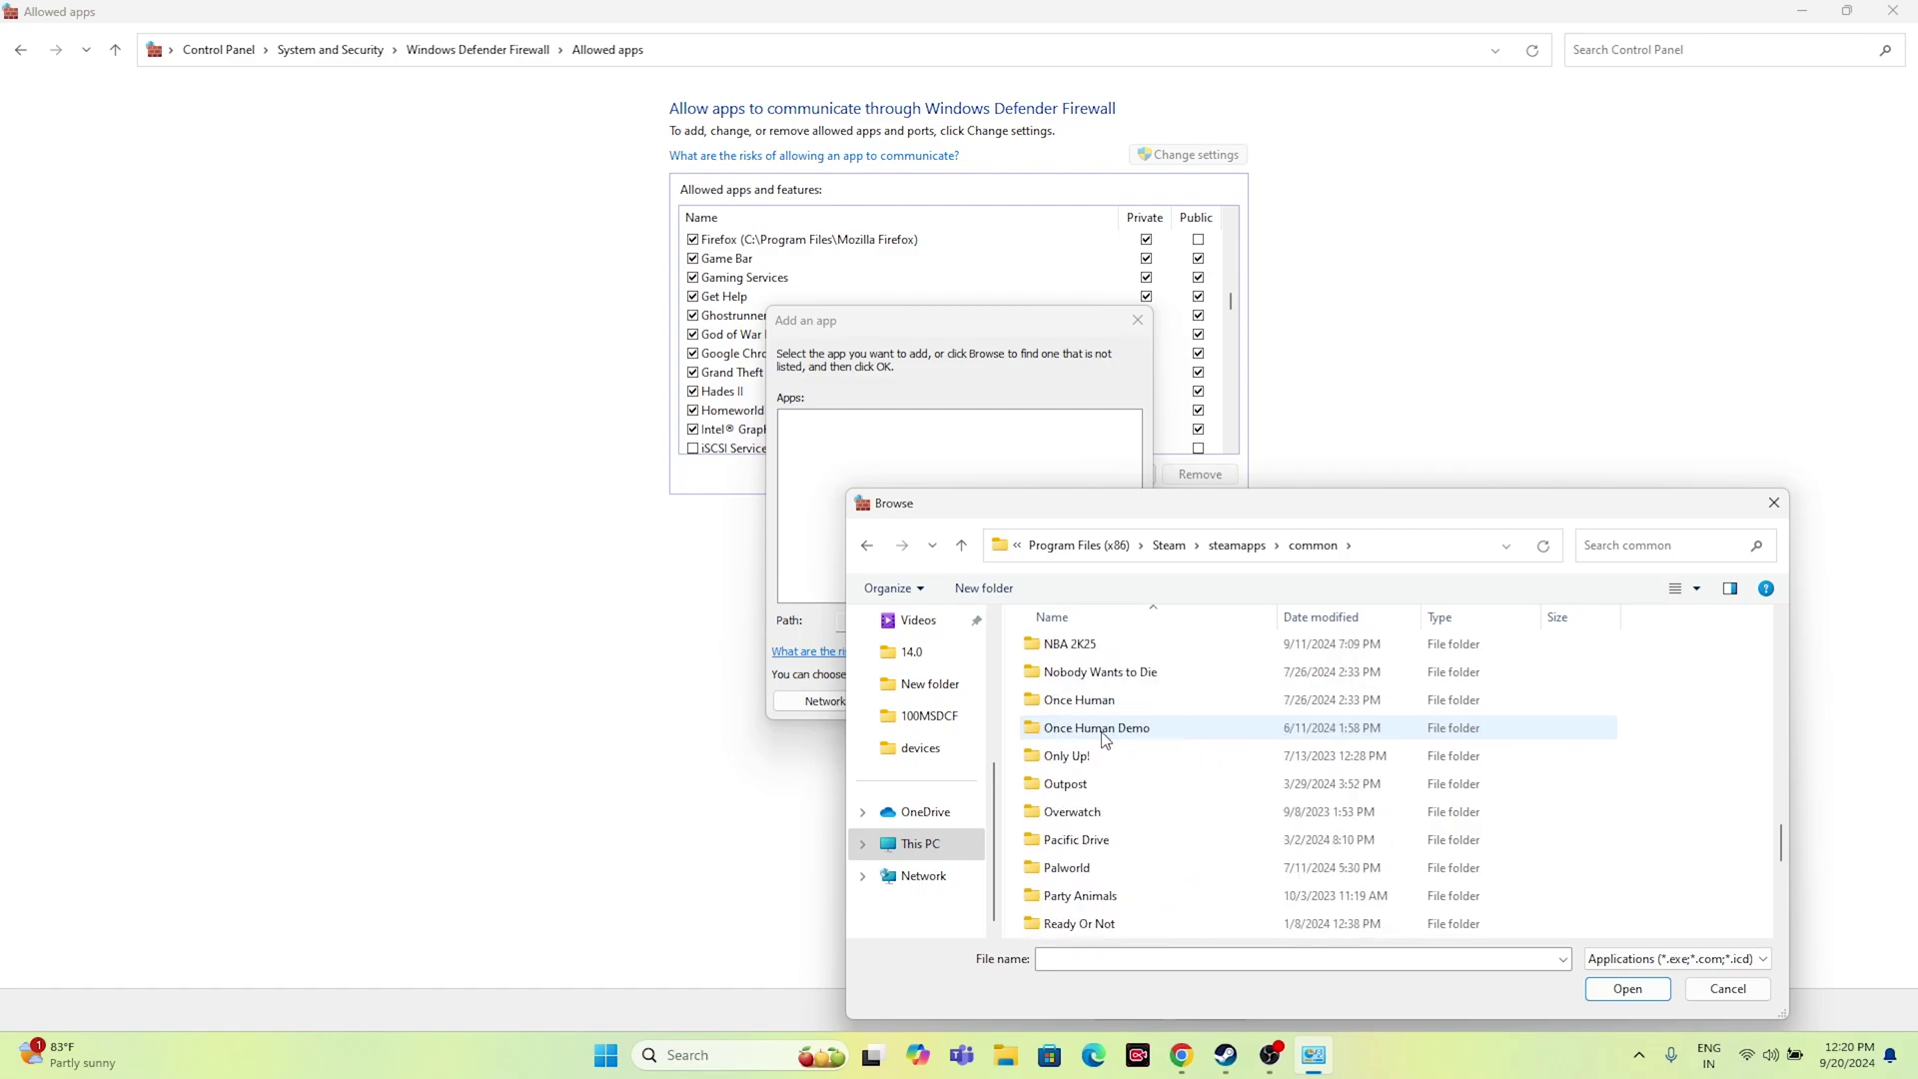
scroll(1105, 737, up, 5)
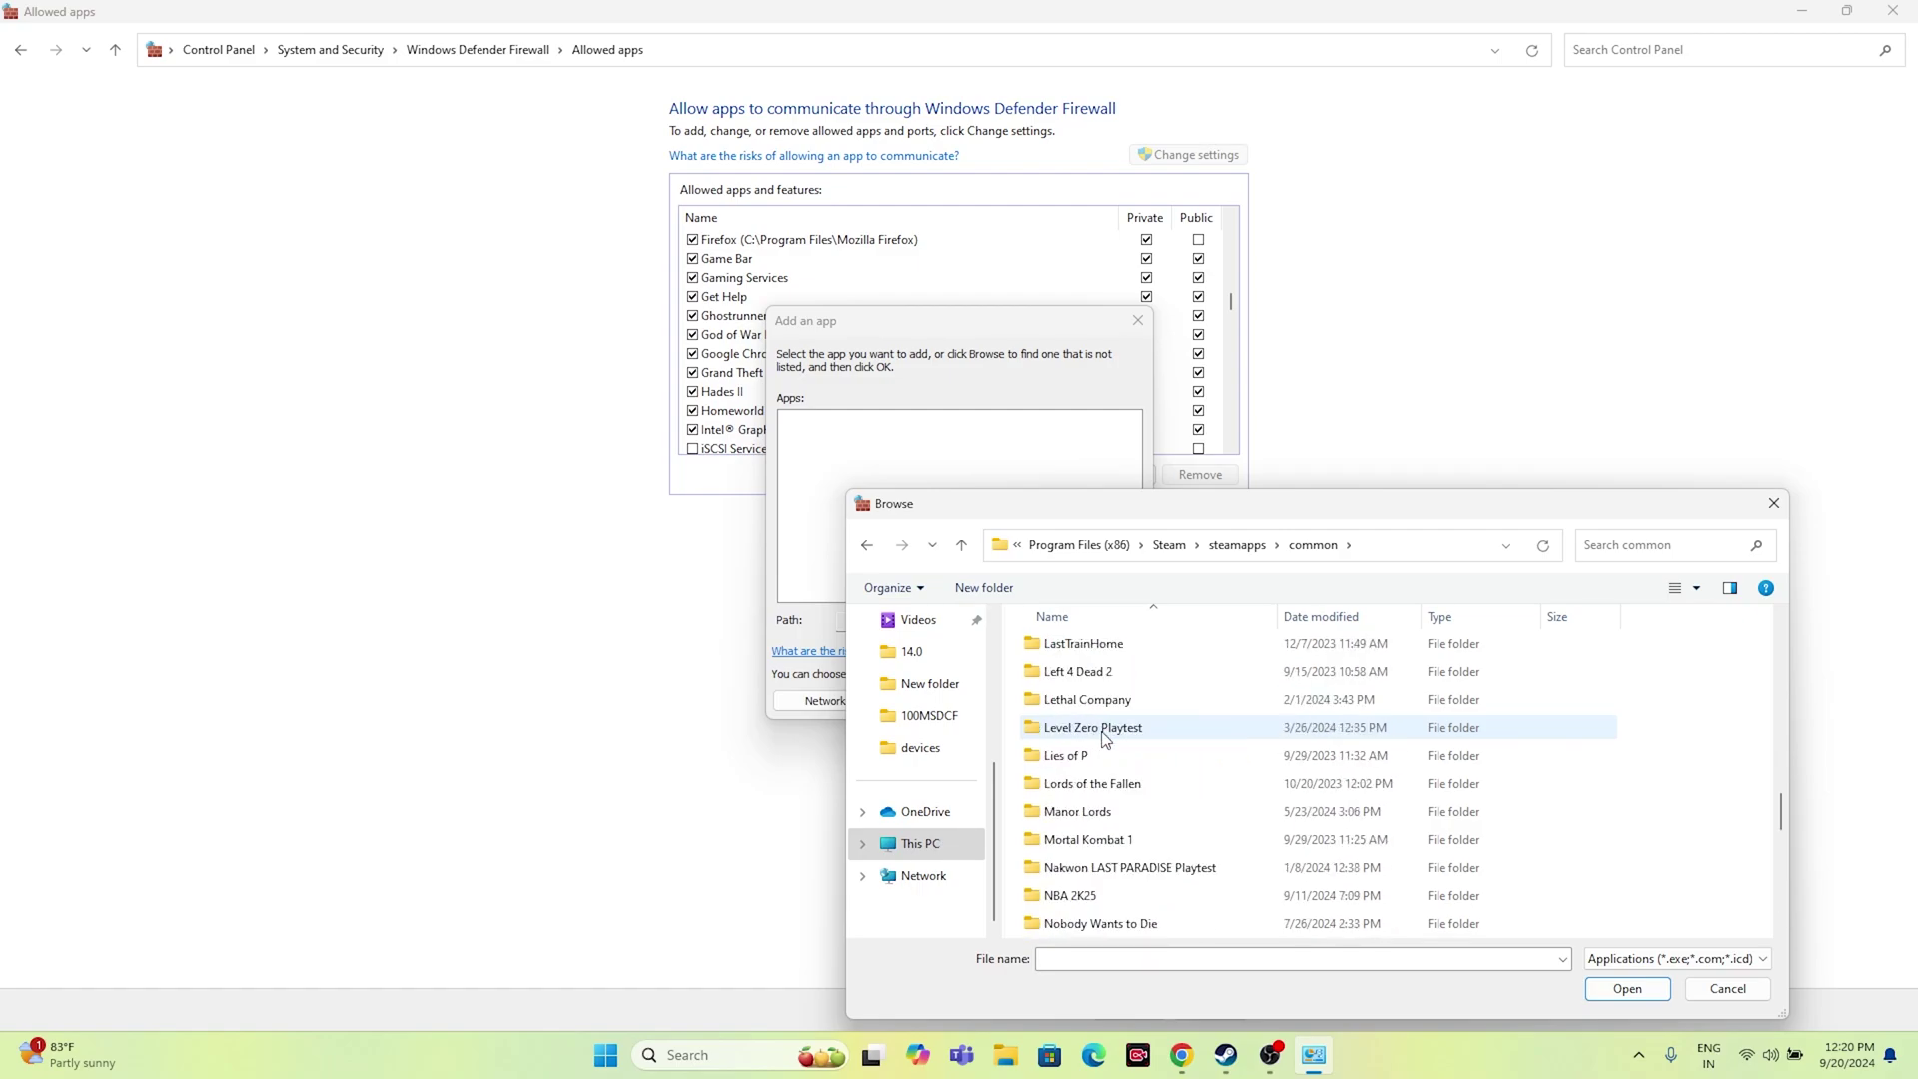
scroll(1105, 744, up, 1)
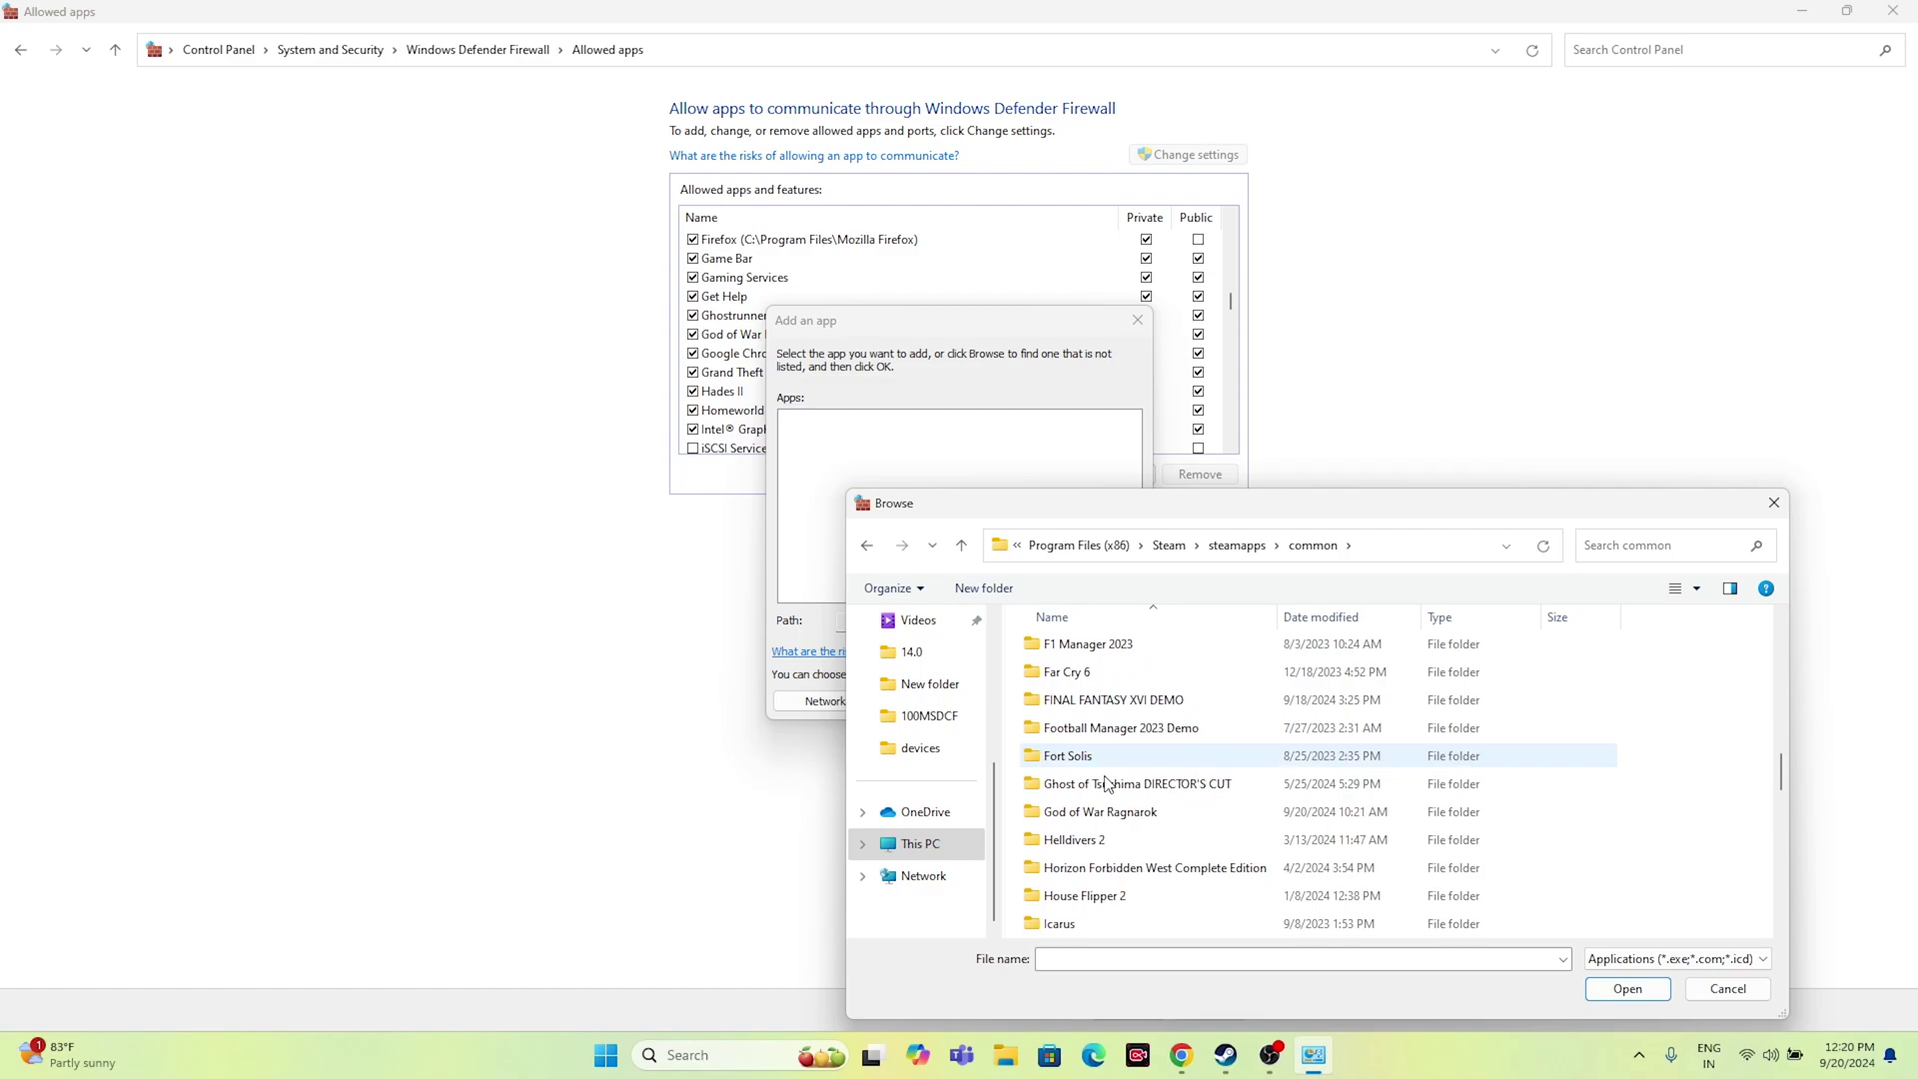
double_click(1108, 813)
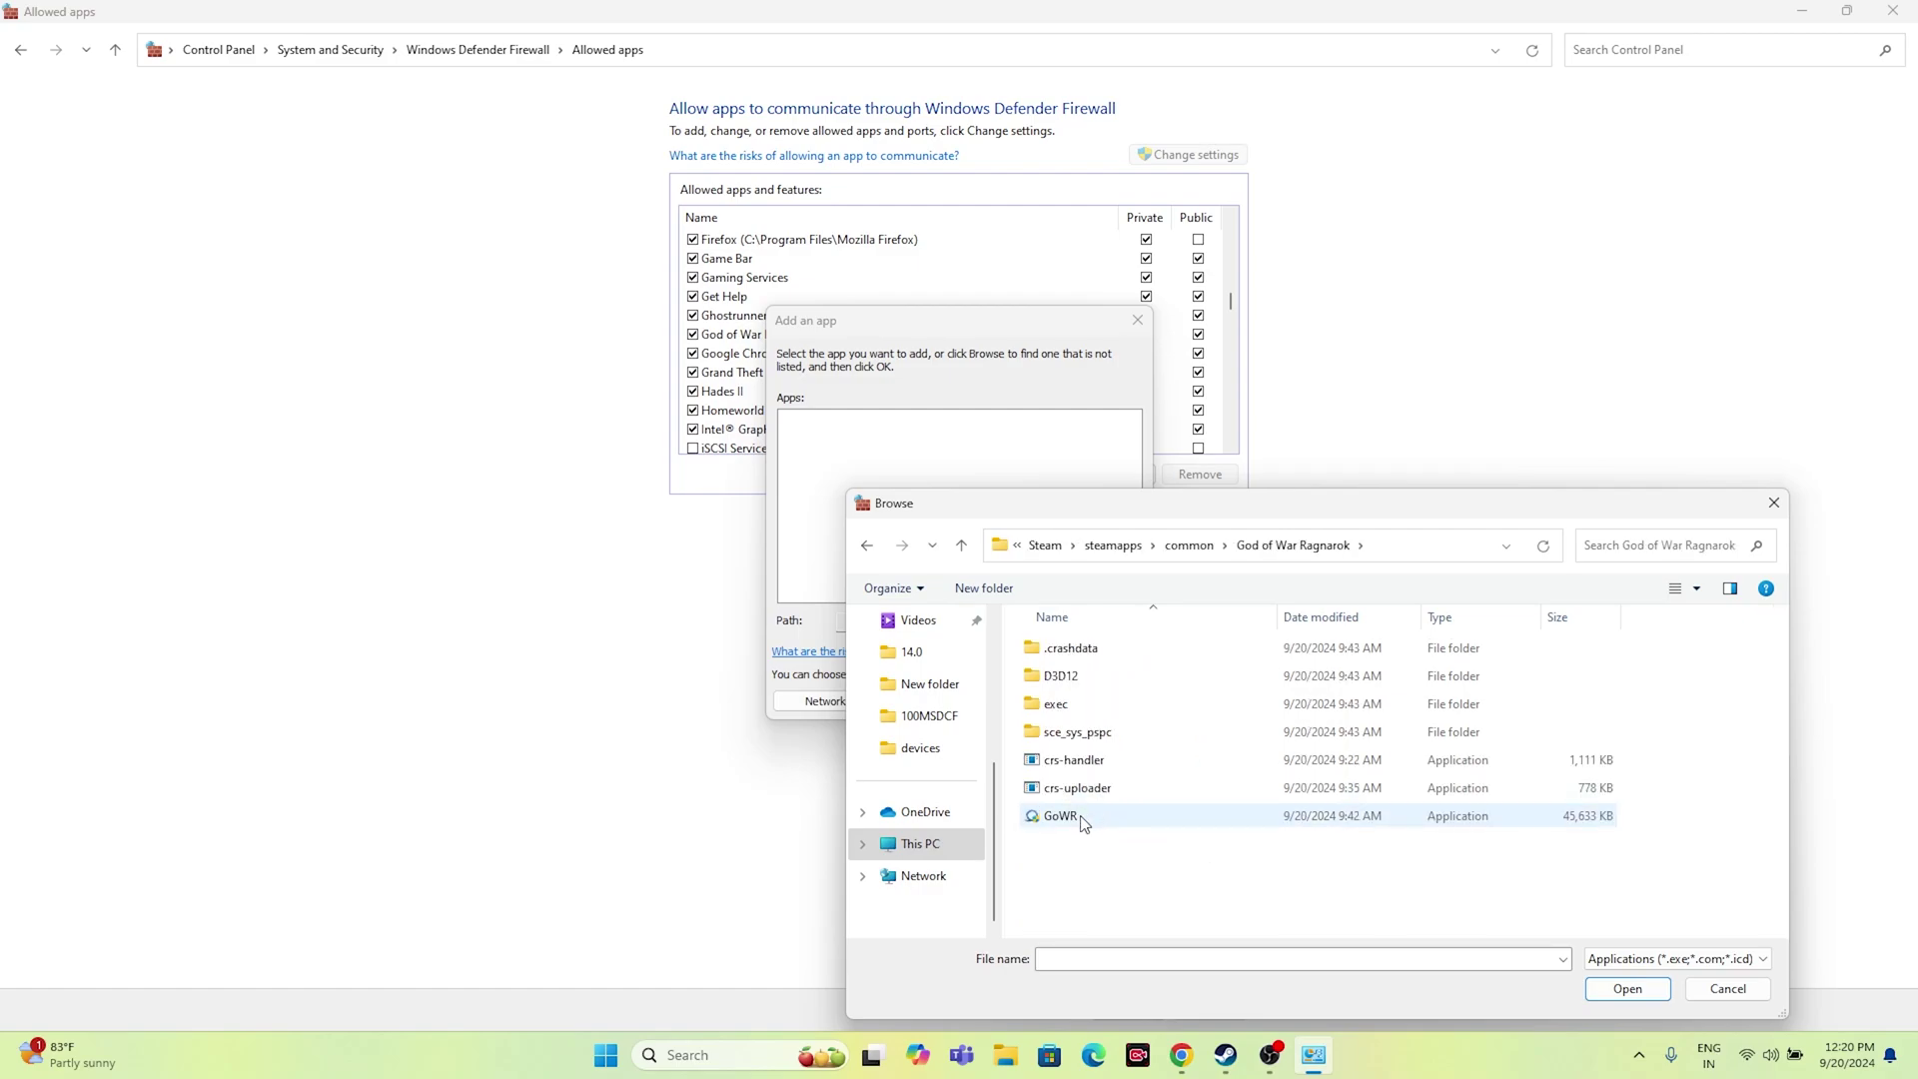
Try to add the GoWR application to the firewall's allowed apps, and close the allowed apps settings
click(1083, 816)
click(1623, 988)
click(1029, 701)
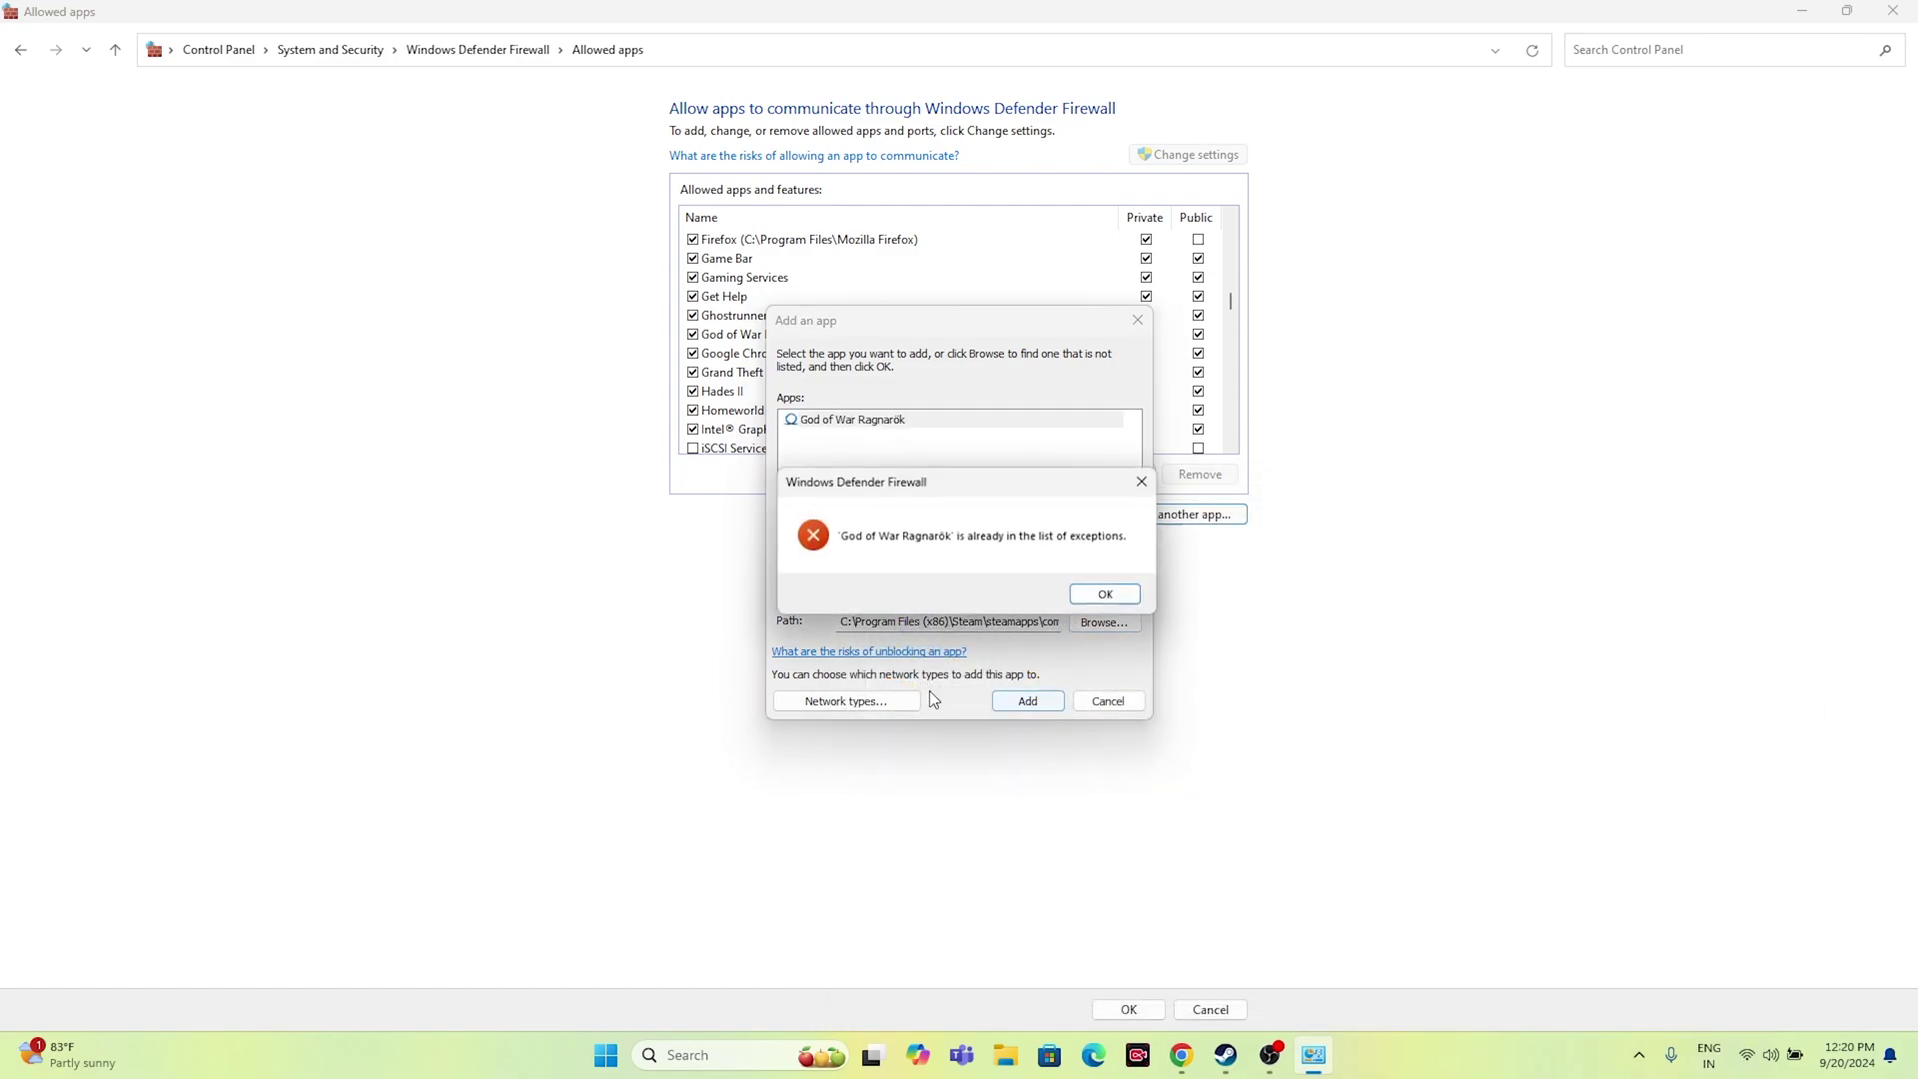
click(1101, 599)
click(1137, 320)
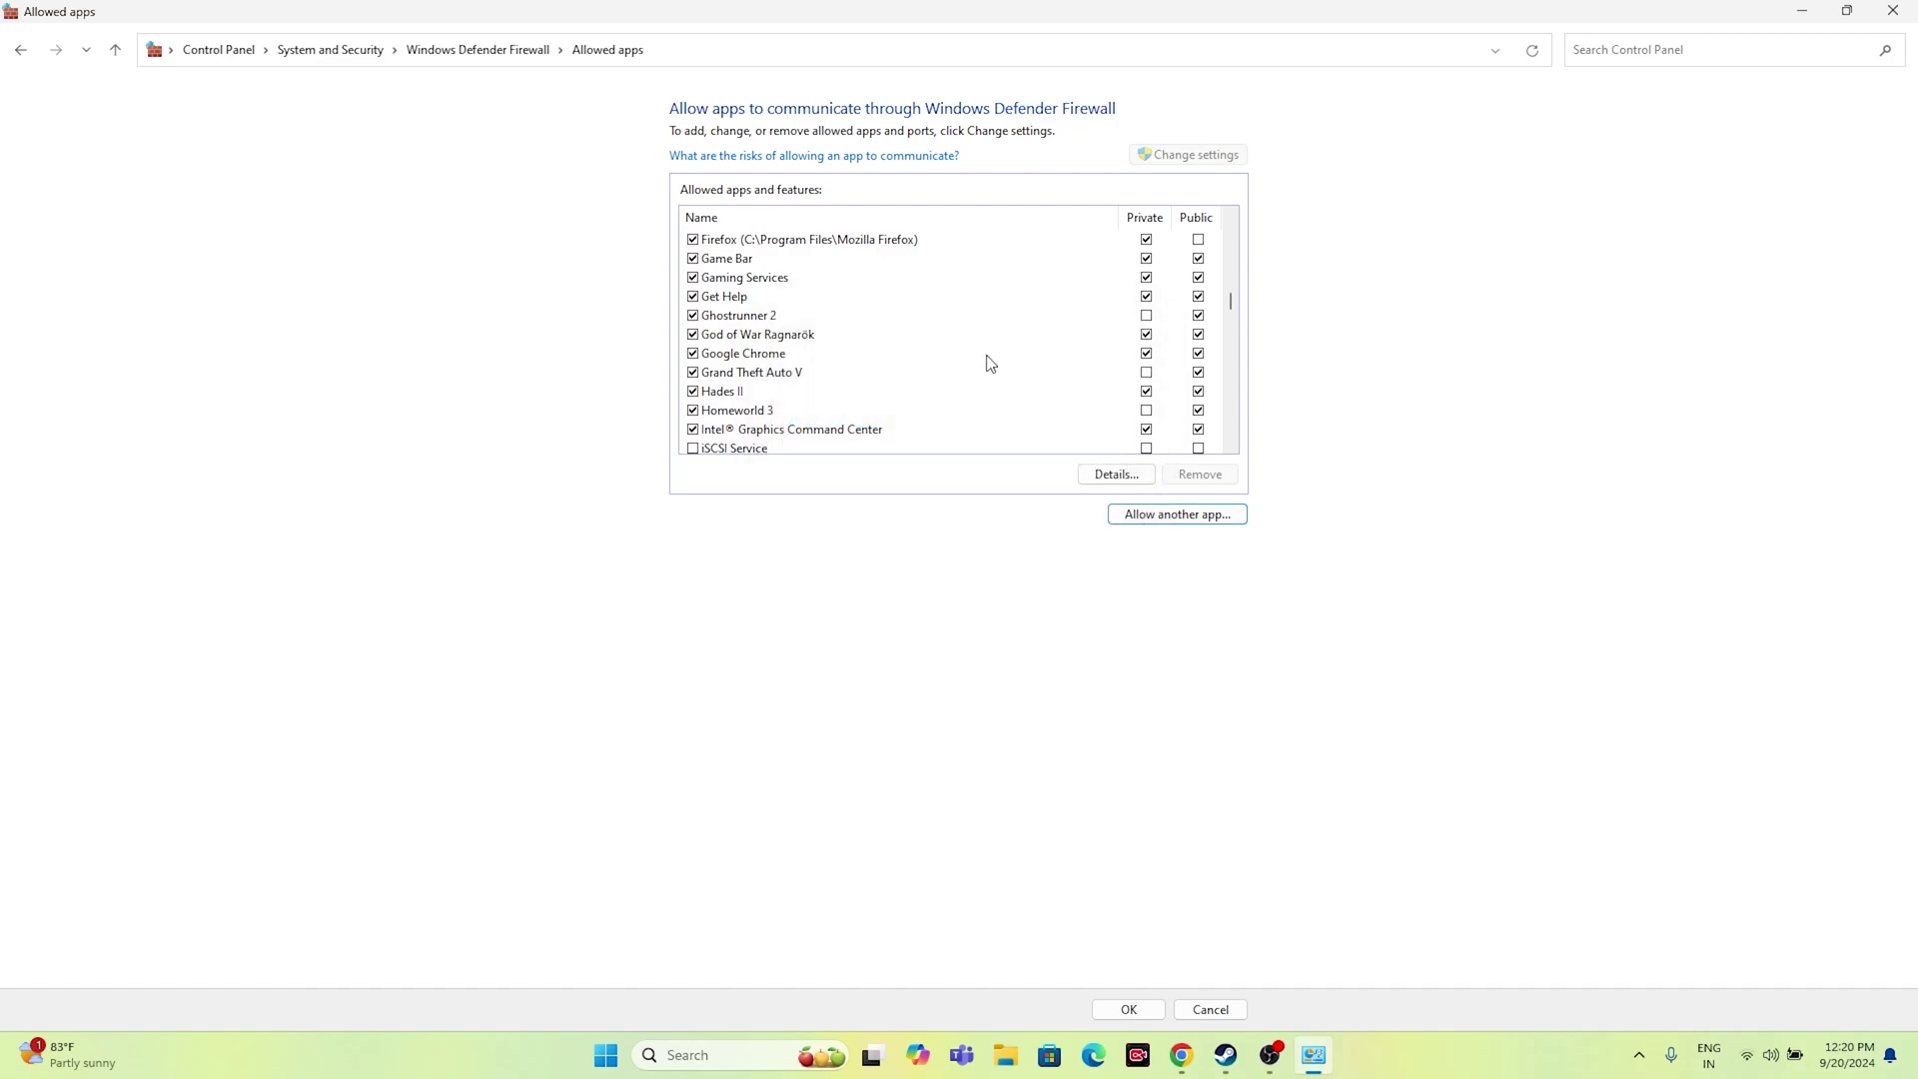
click(1895, 10)
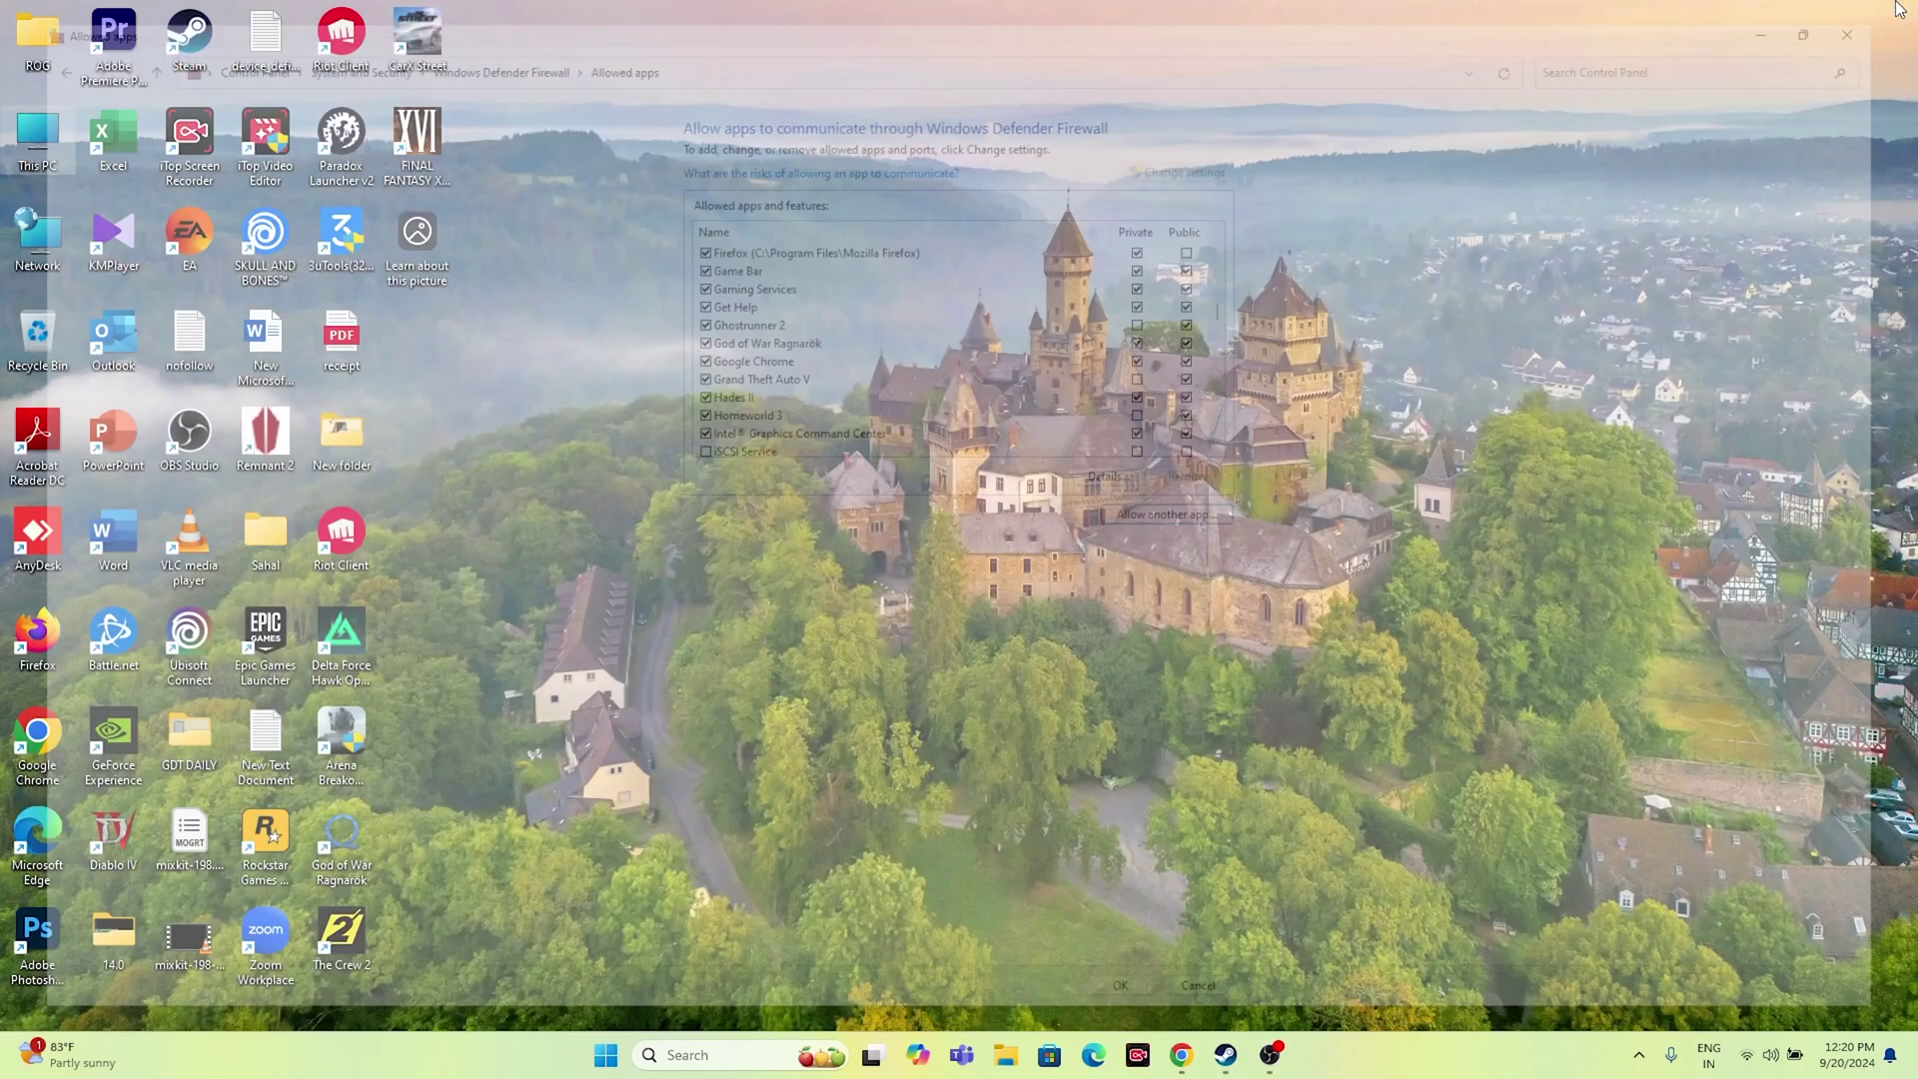
Open the Documents folder in File Explorer to examine its game folders, and close it
click(1250, 1056)
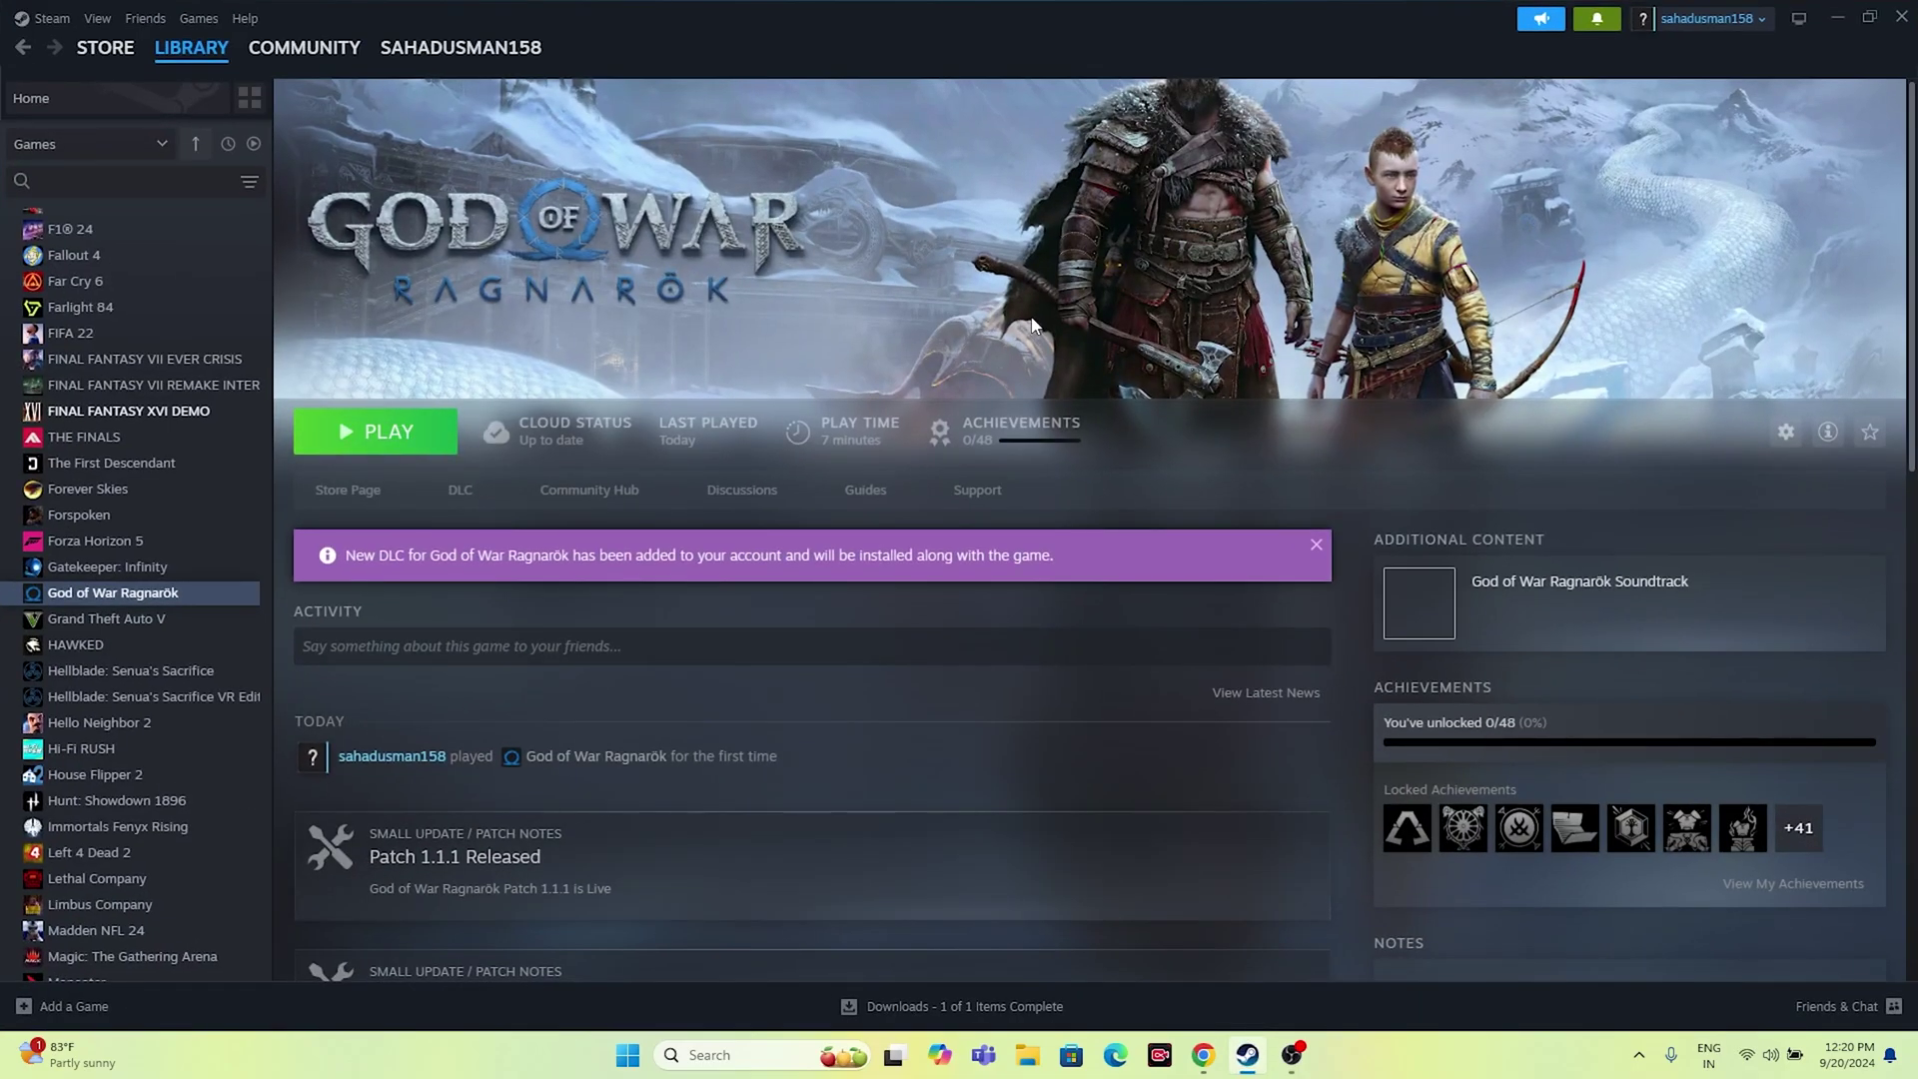
click(1836, 17)
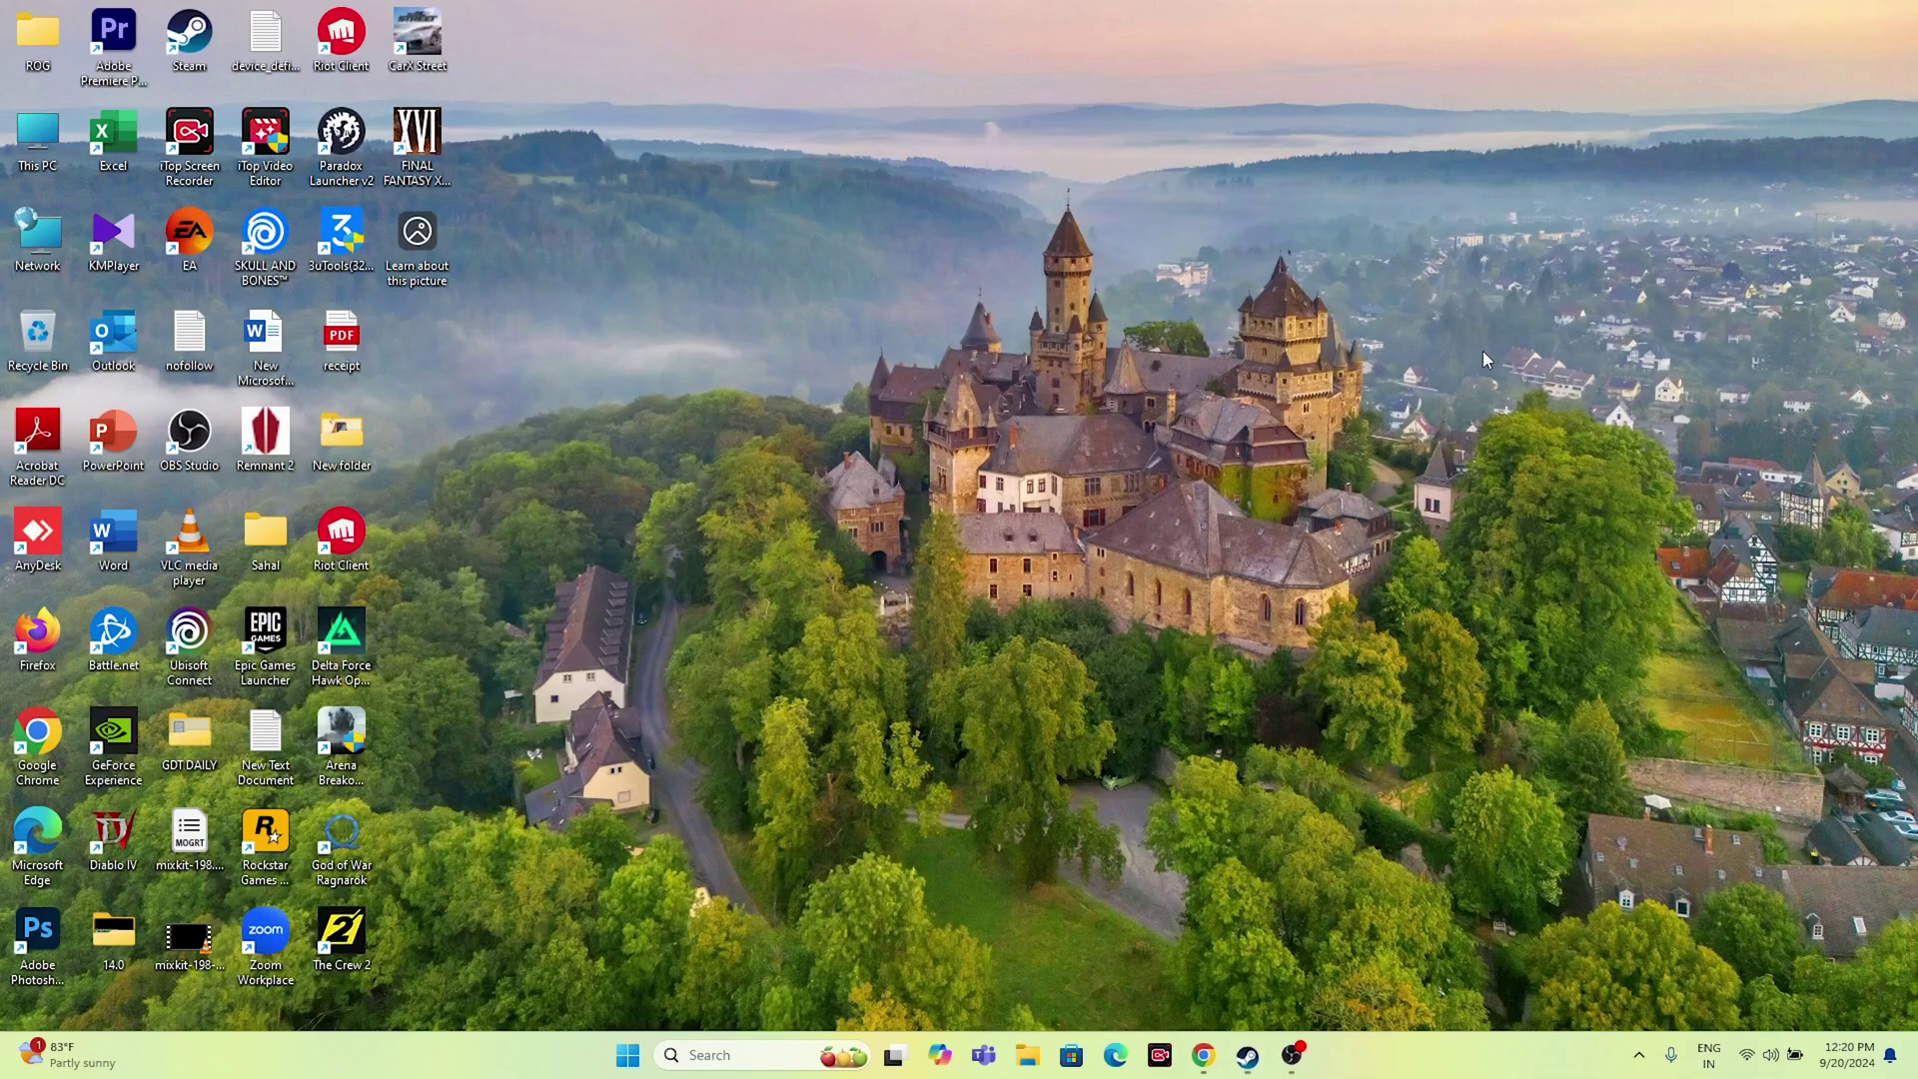
key(super+e)
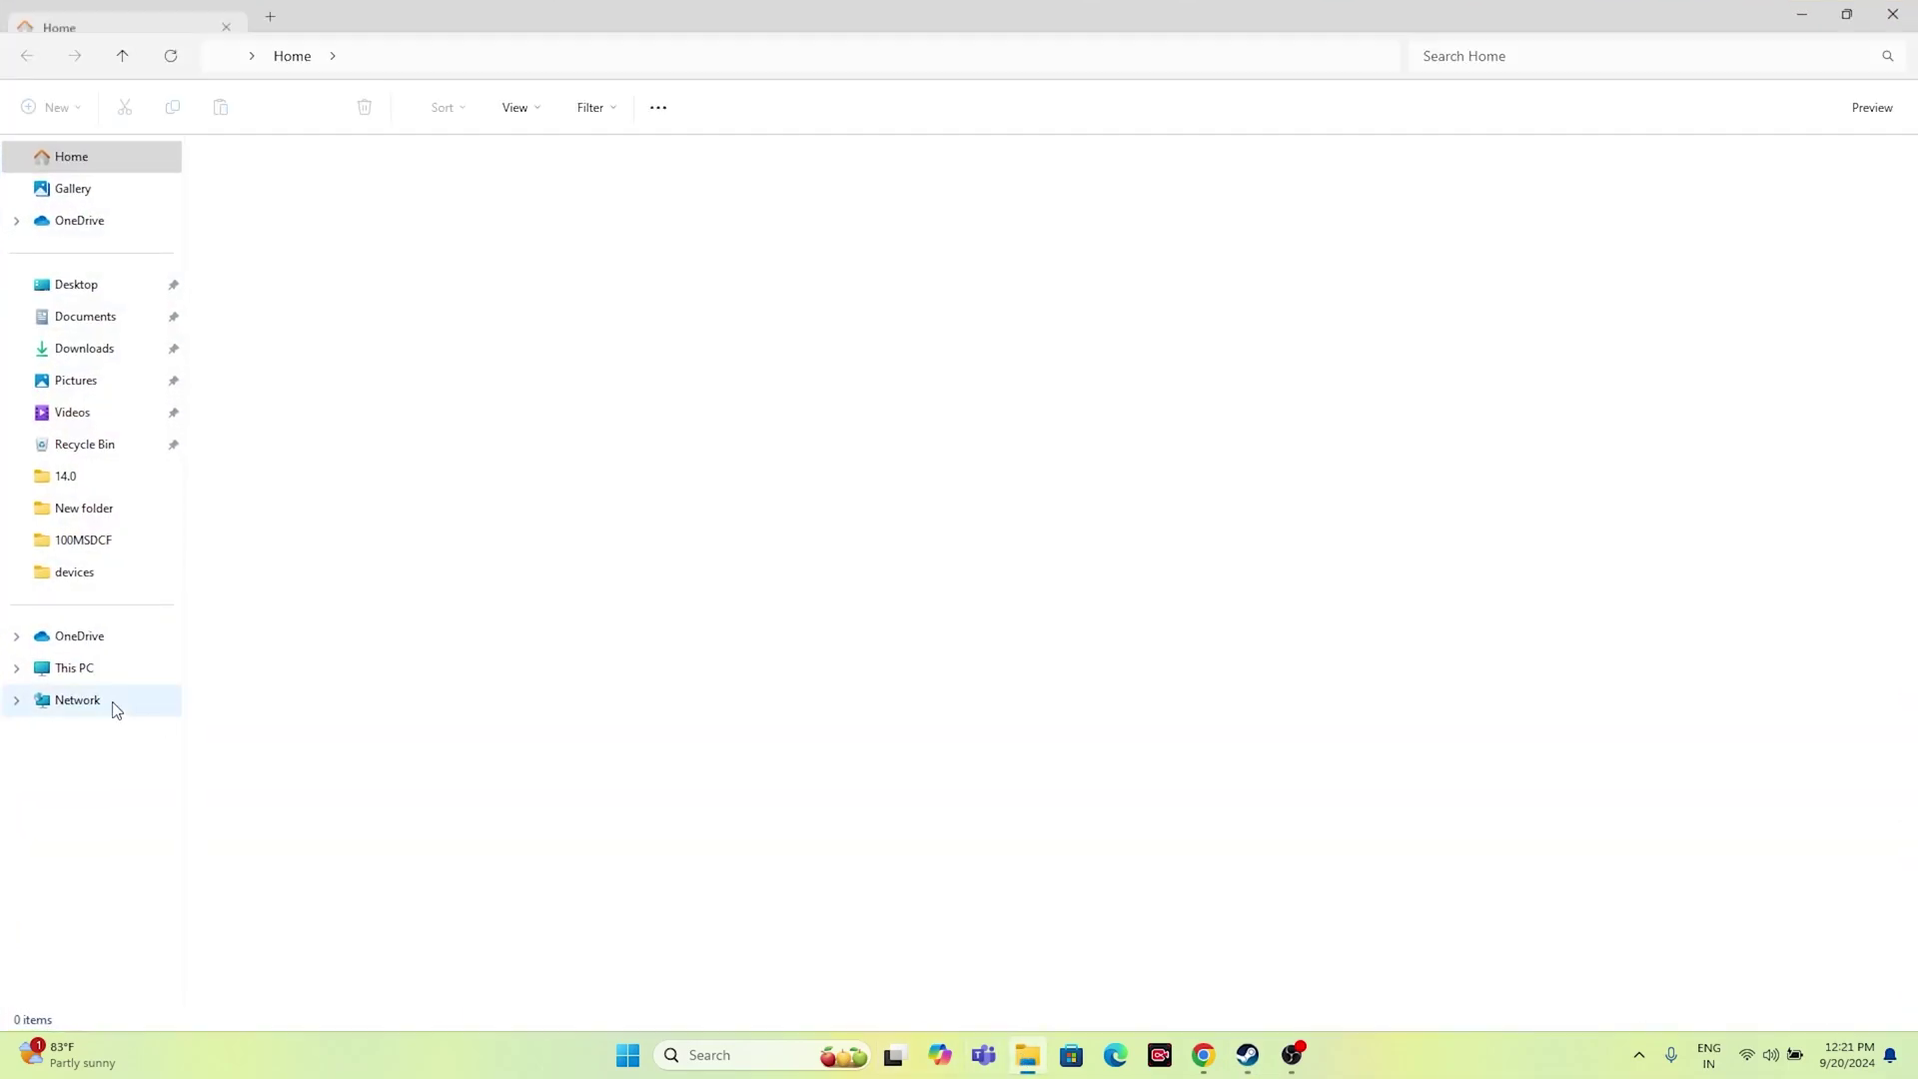
click(73, 667)
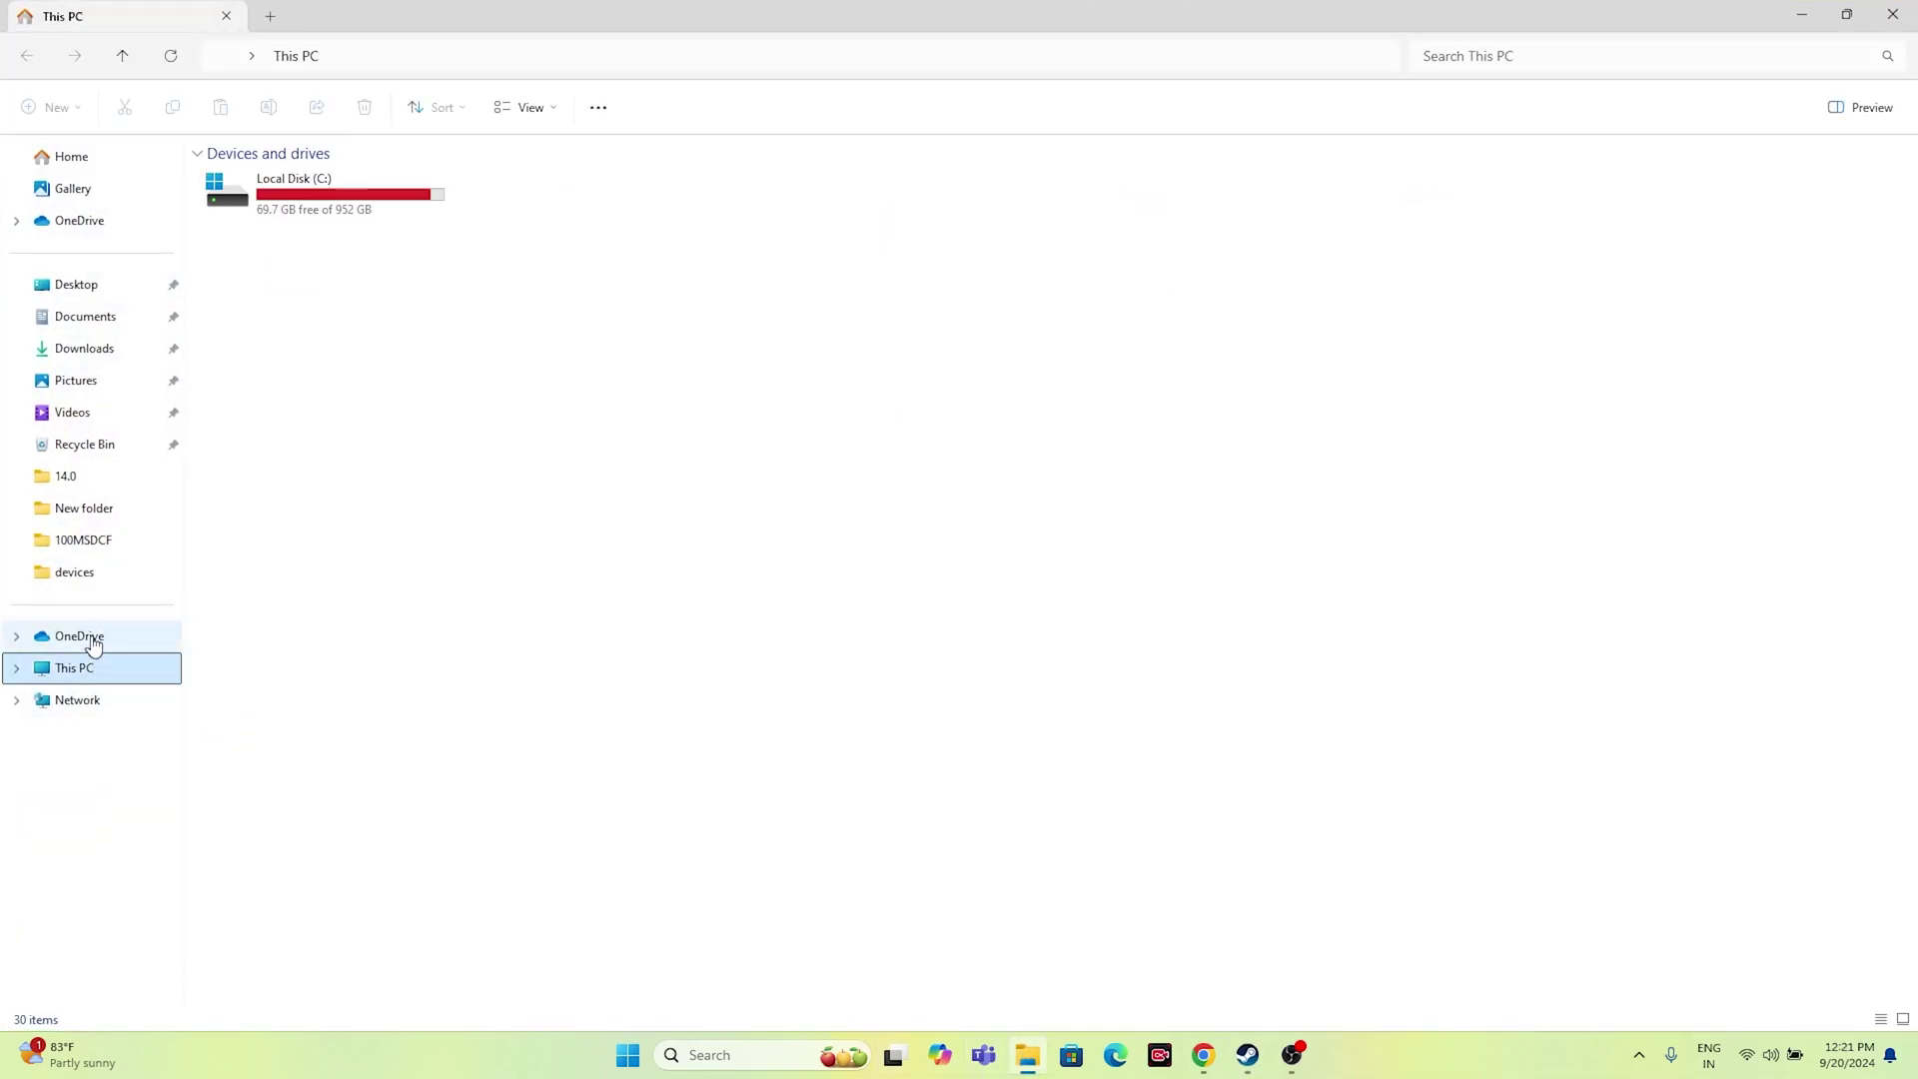
click(112, 319)
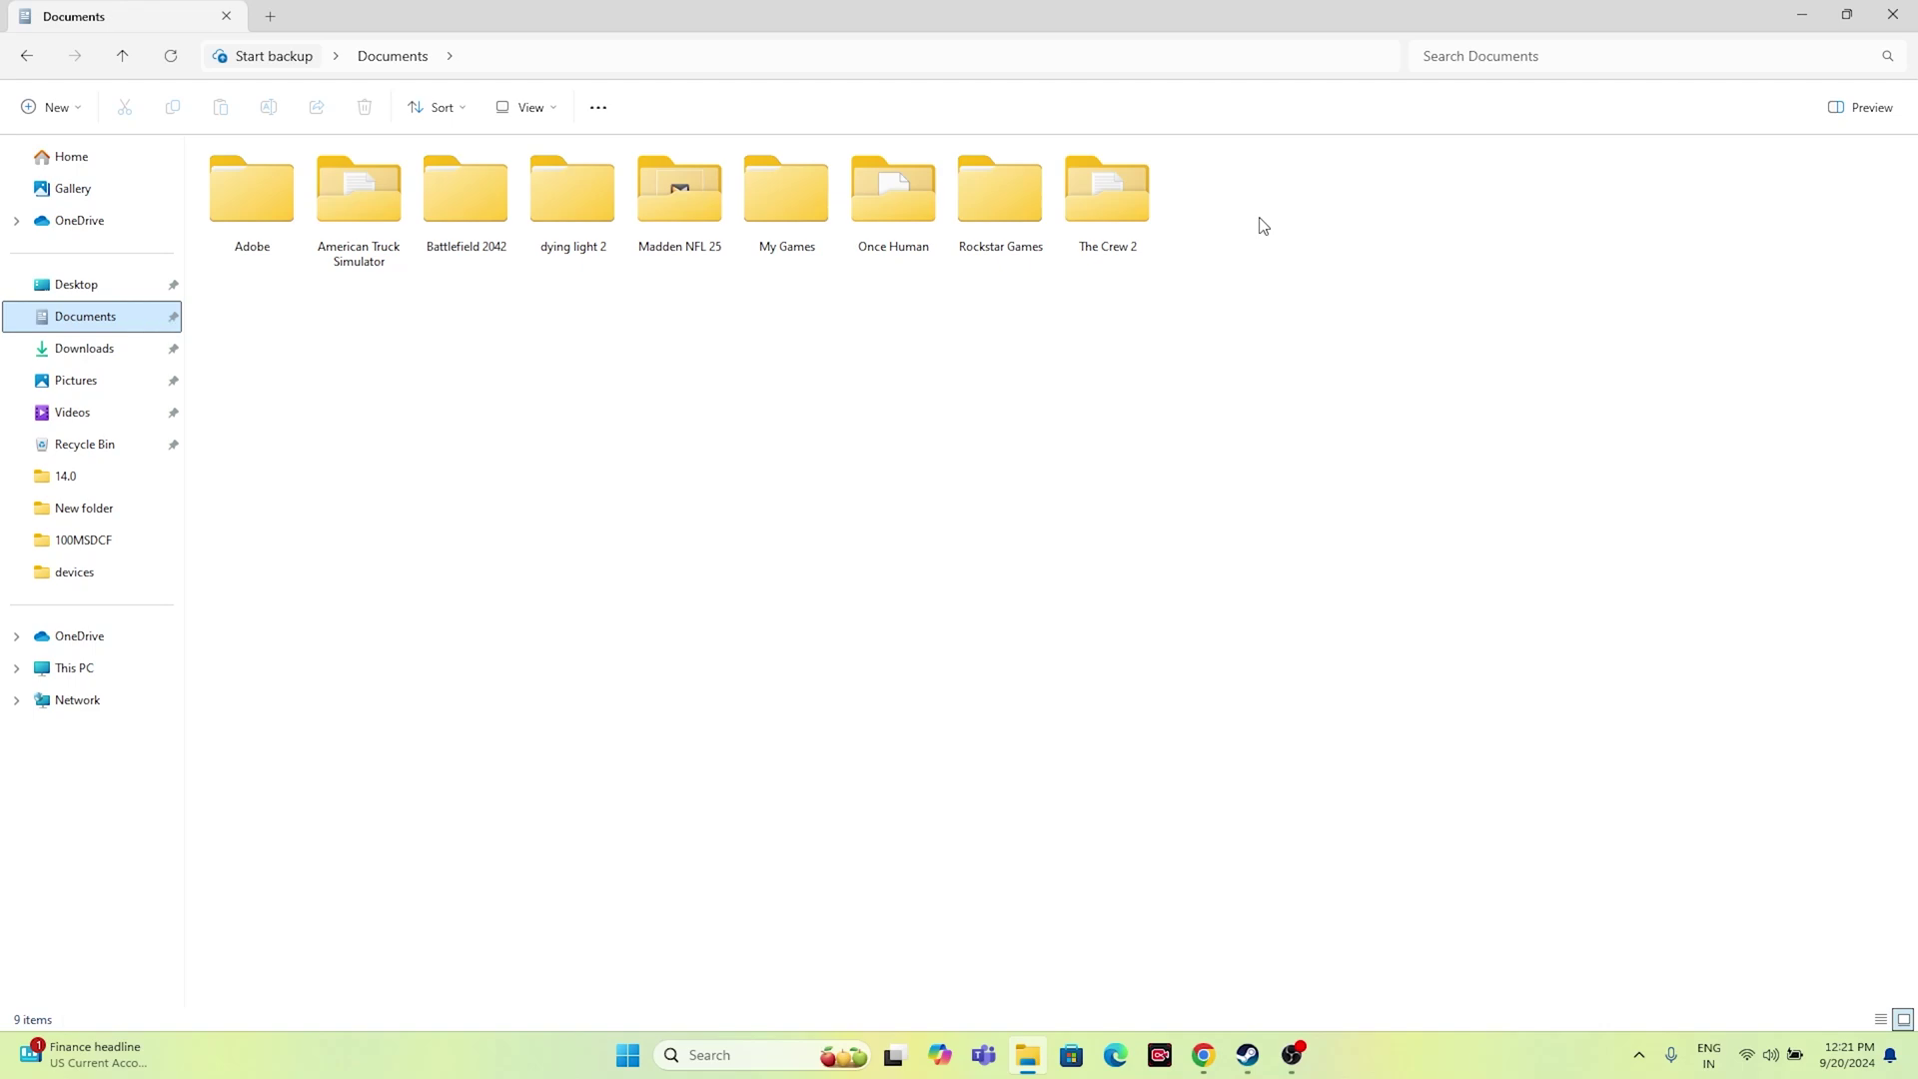
click(1893, 18)
click(1247, 1054)
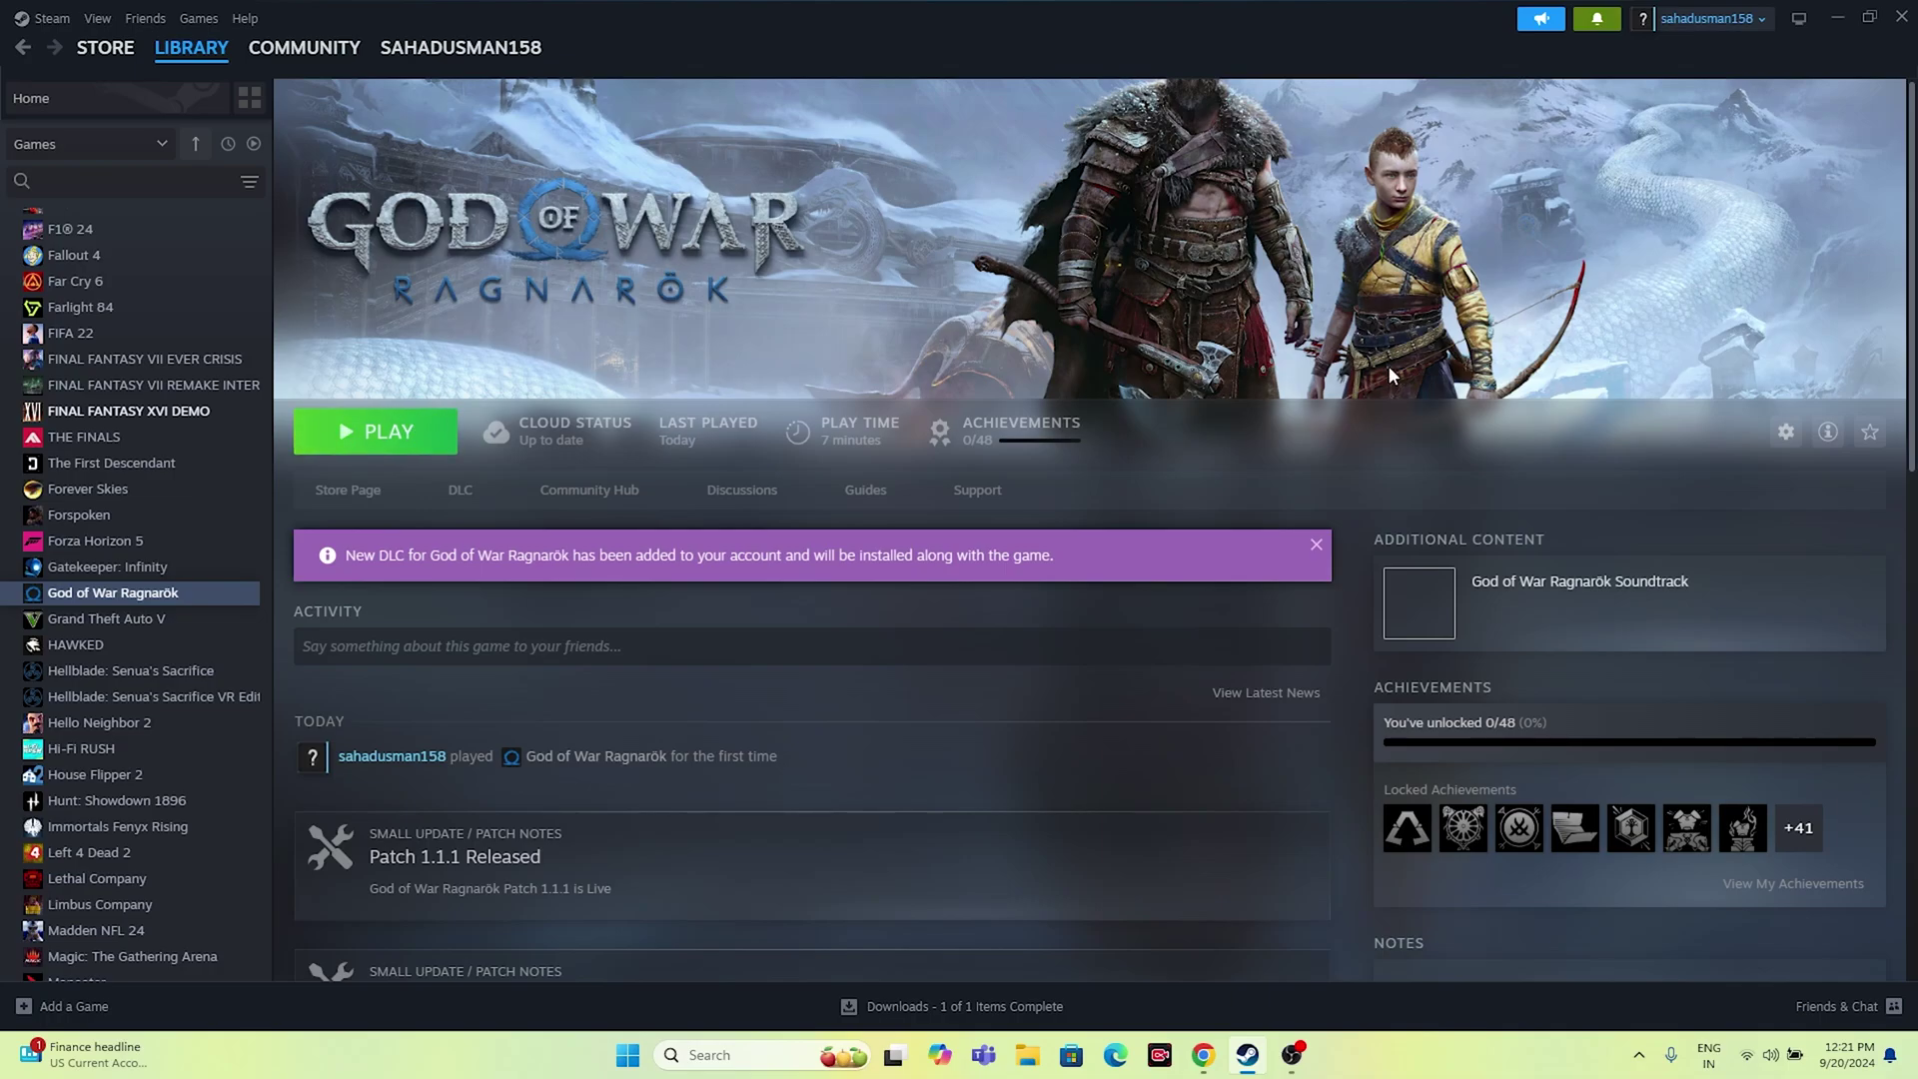
click(1838, 18)
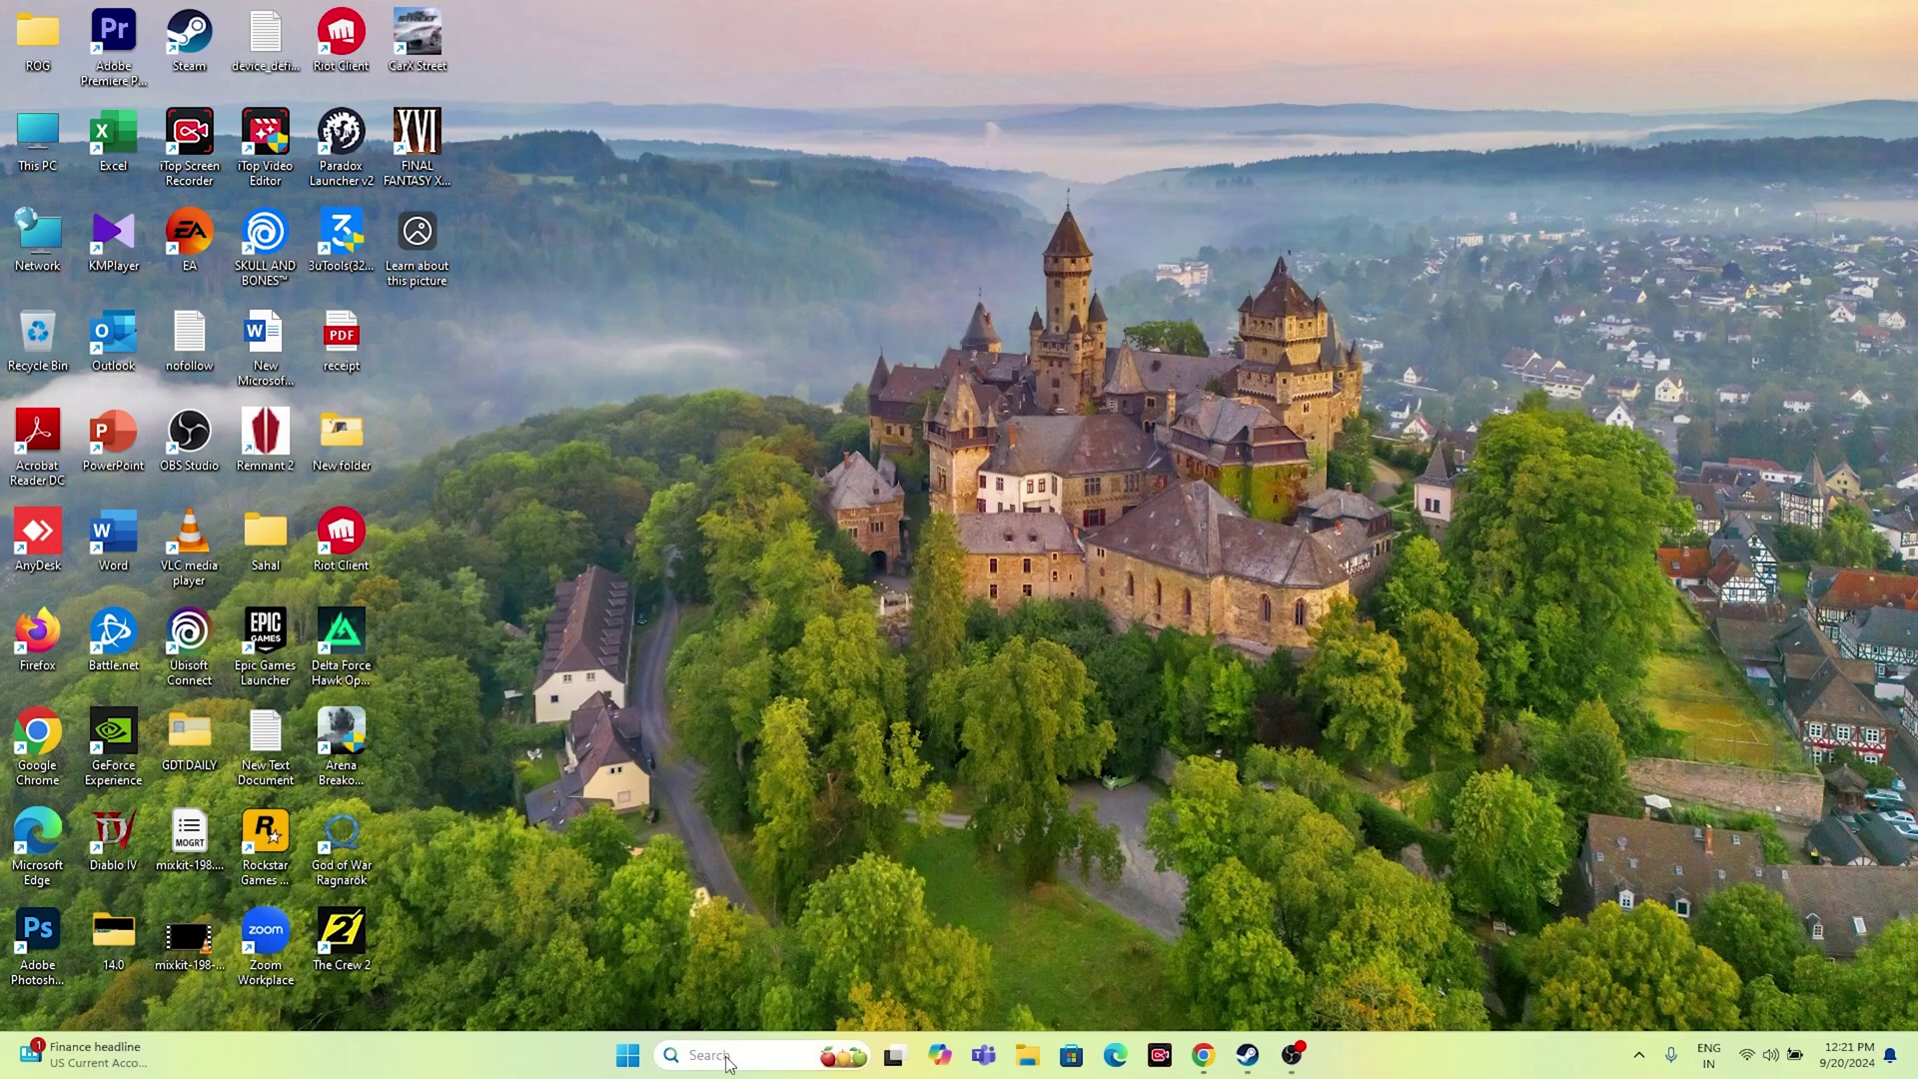
Open Windows Defender Firewall's allowed apps through Control Panel's System and Security settings to review the list, and close it
click(729, 1059)
text(control)
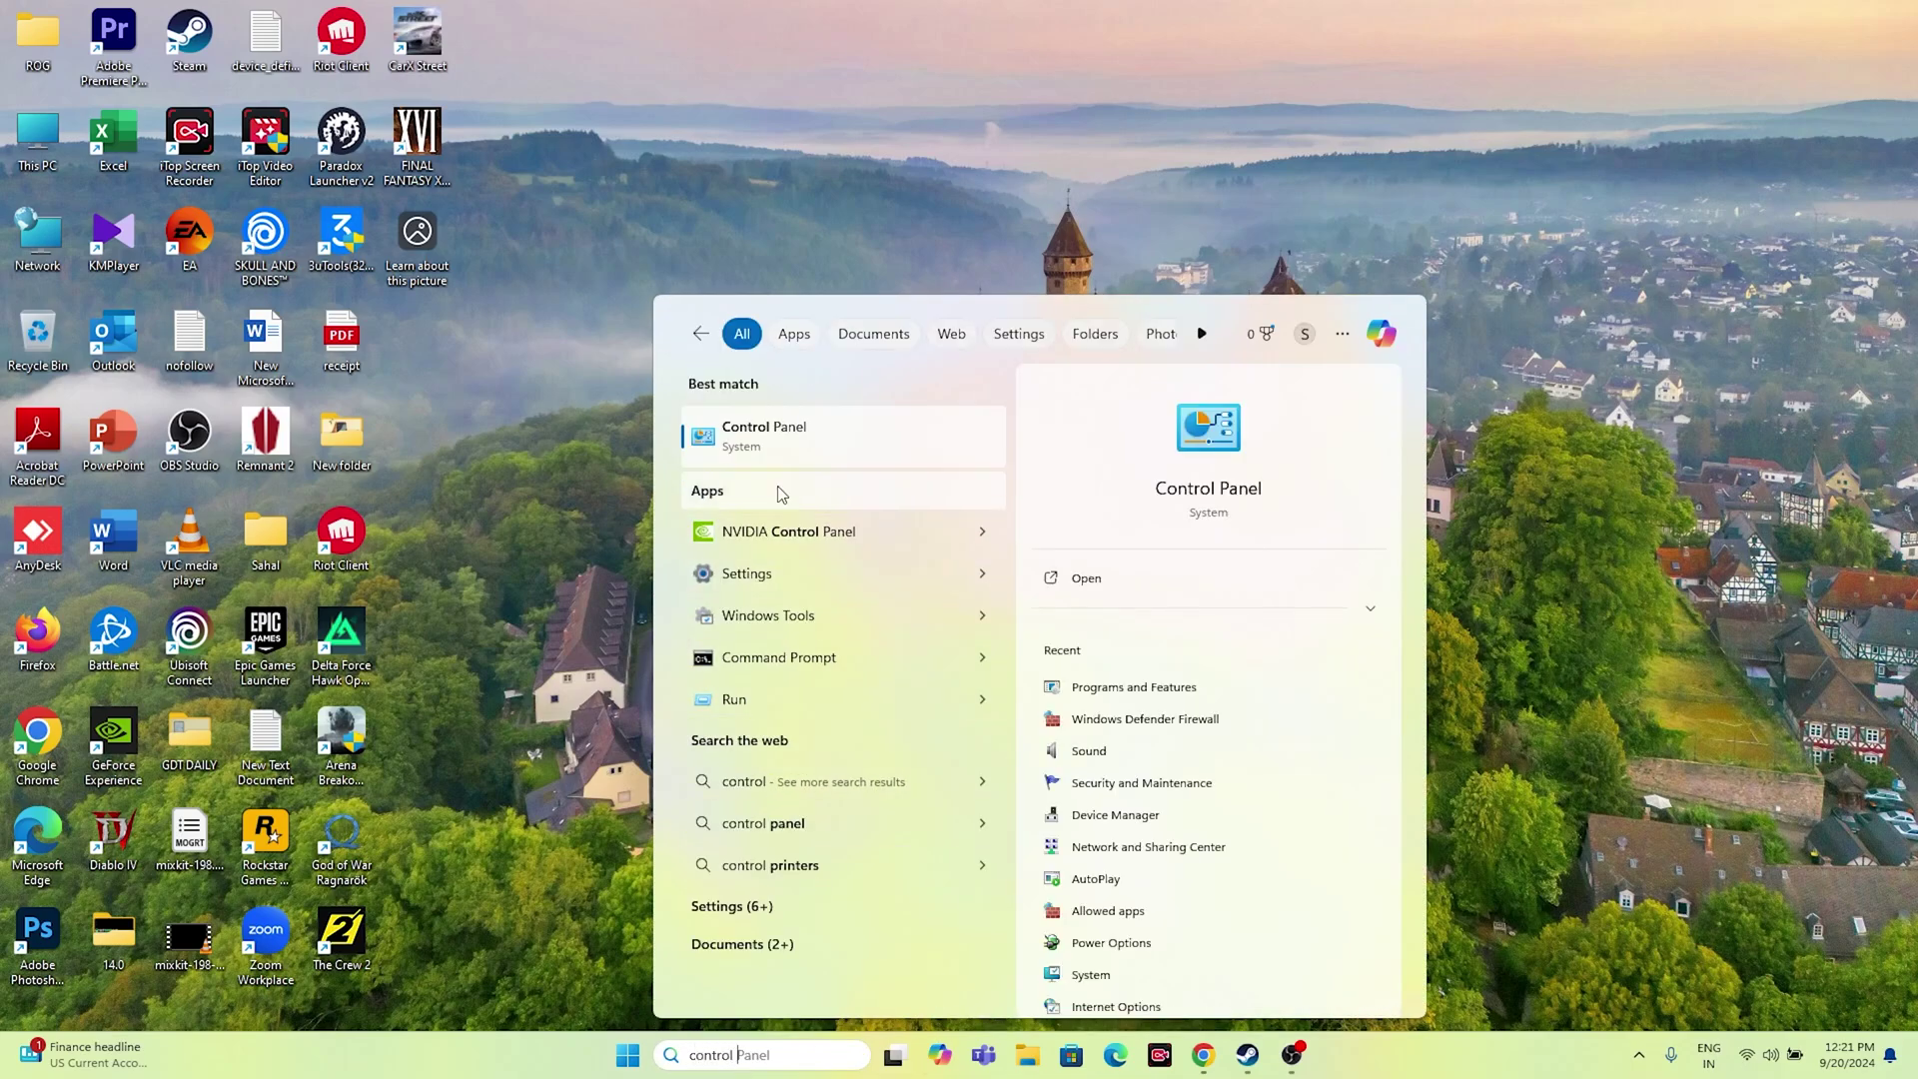
click(769, 440)
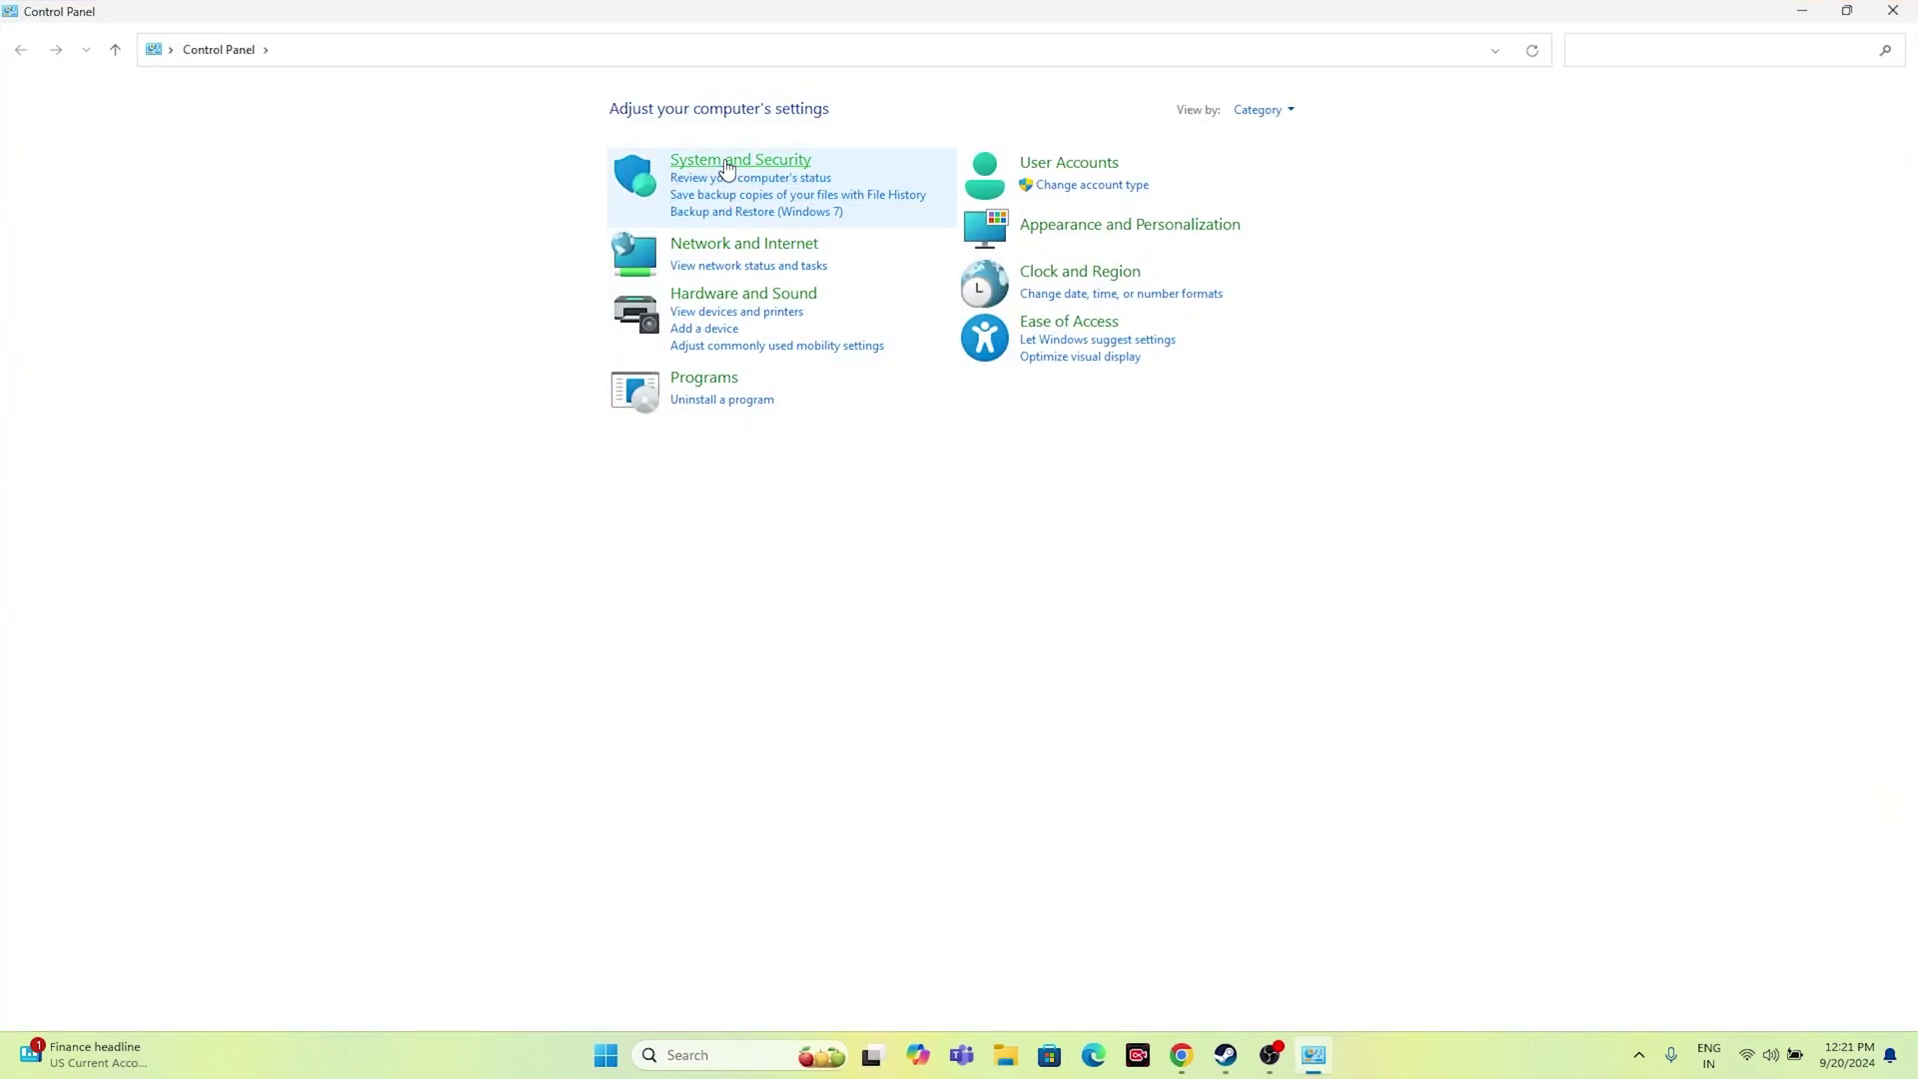
click(727, 162)
click(389, 180)
click(47, 157)
scroll(757, 395, down, 1)
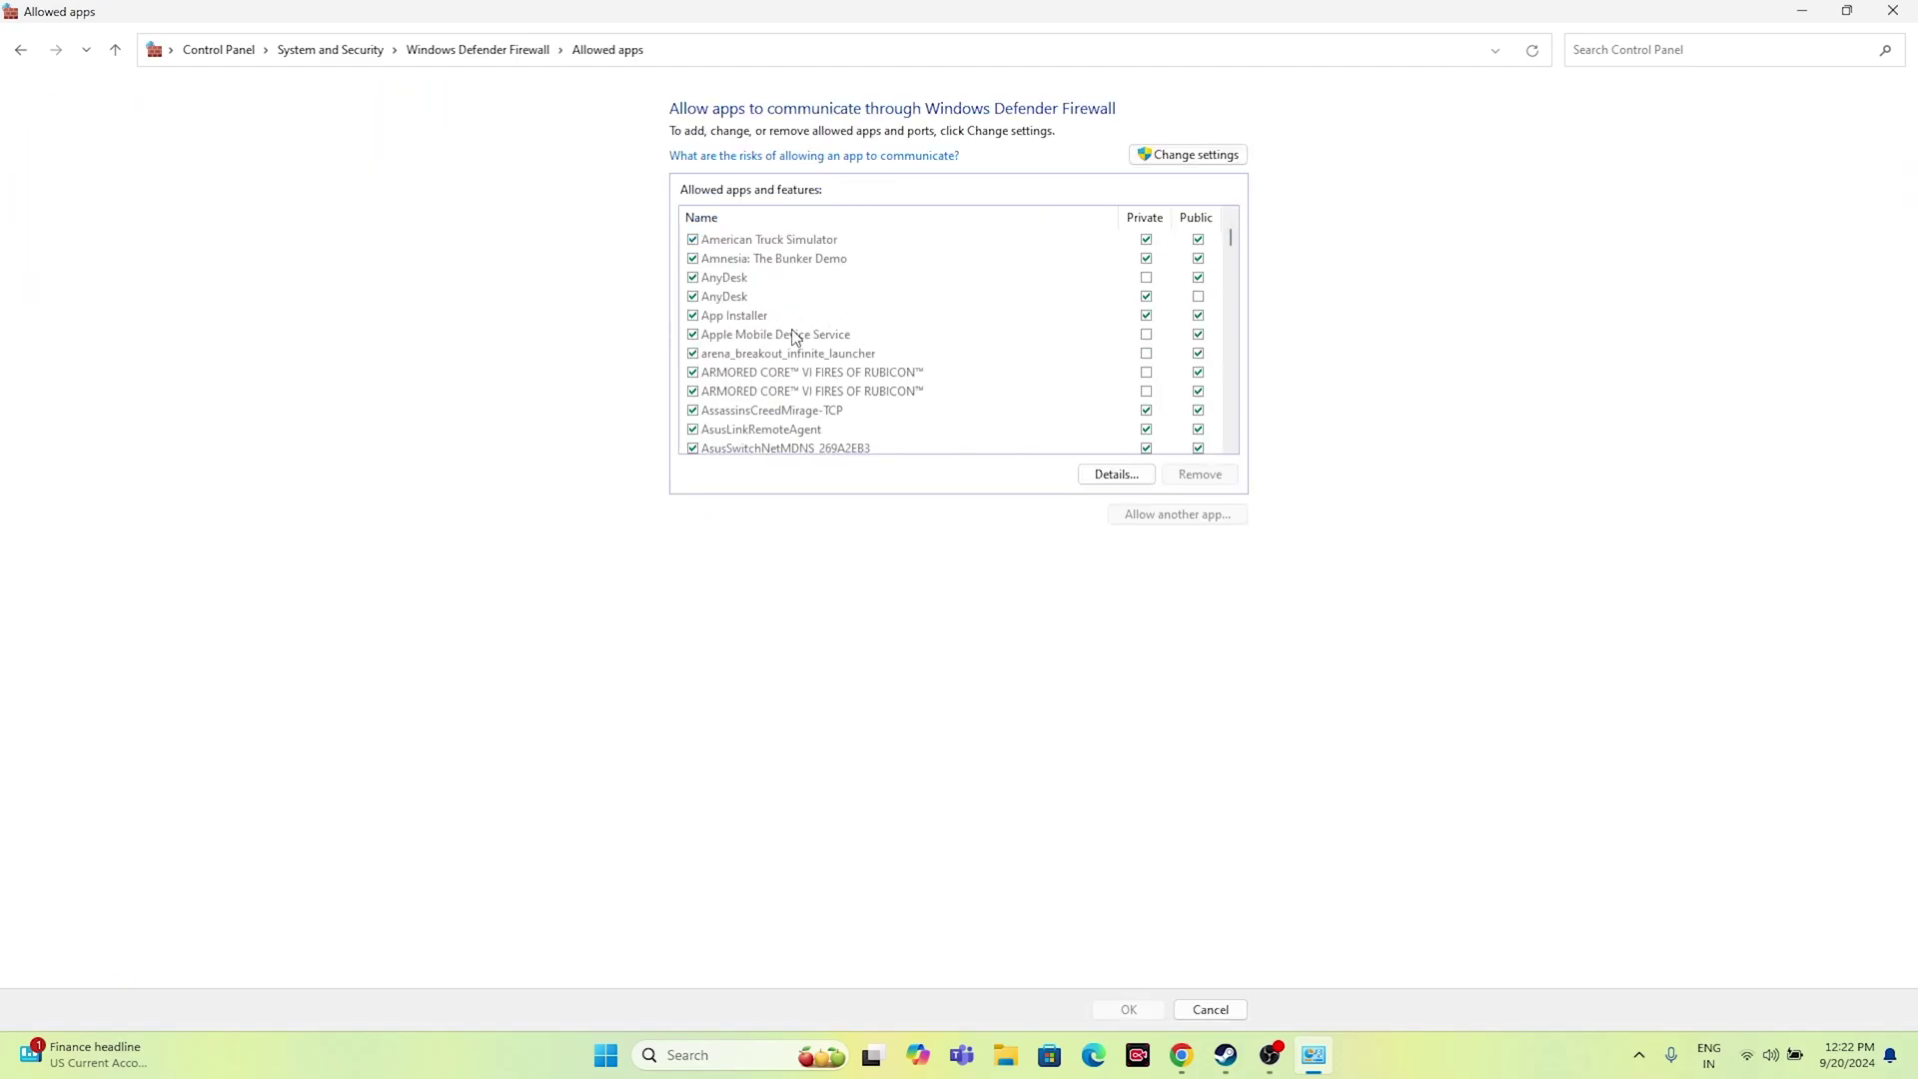
click(1891, 11)
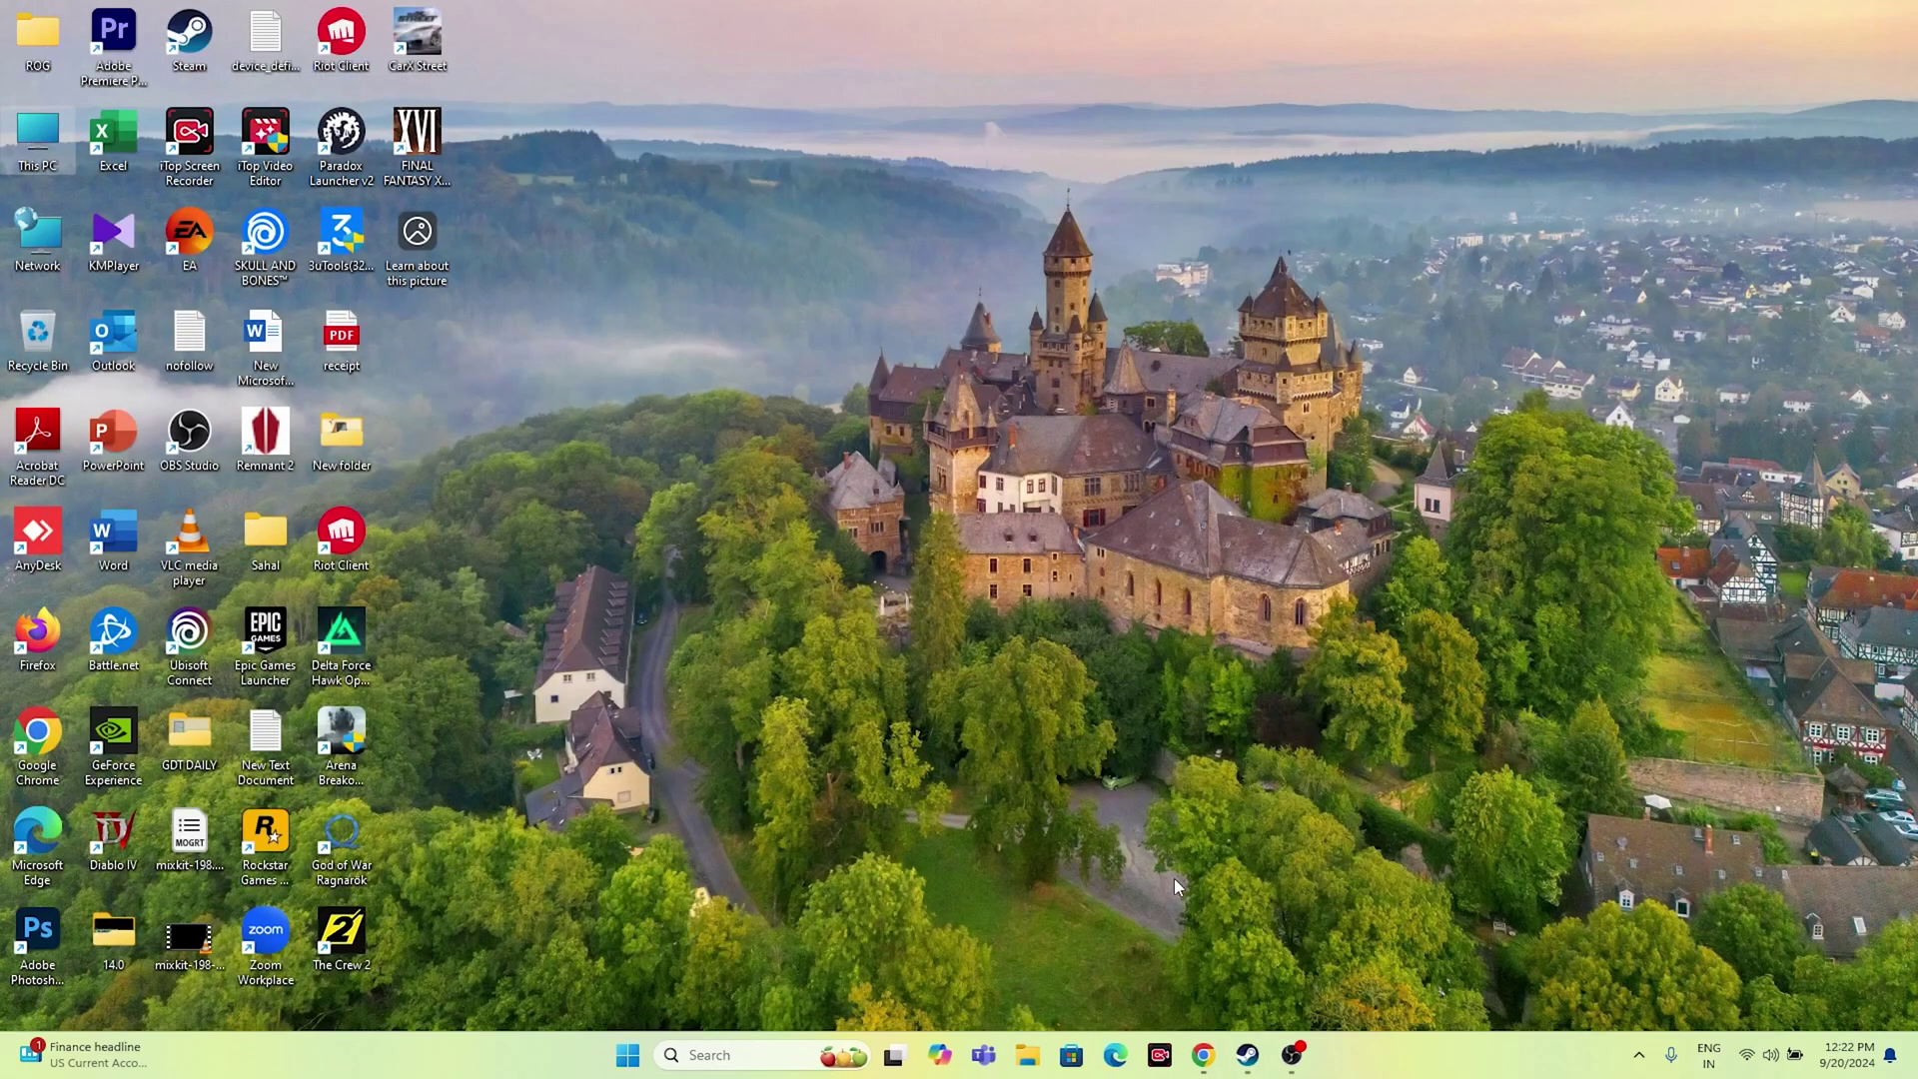
click(1246, 1055)
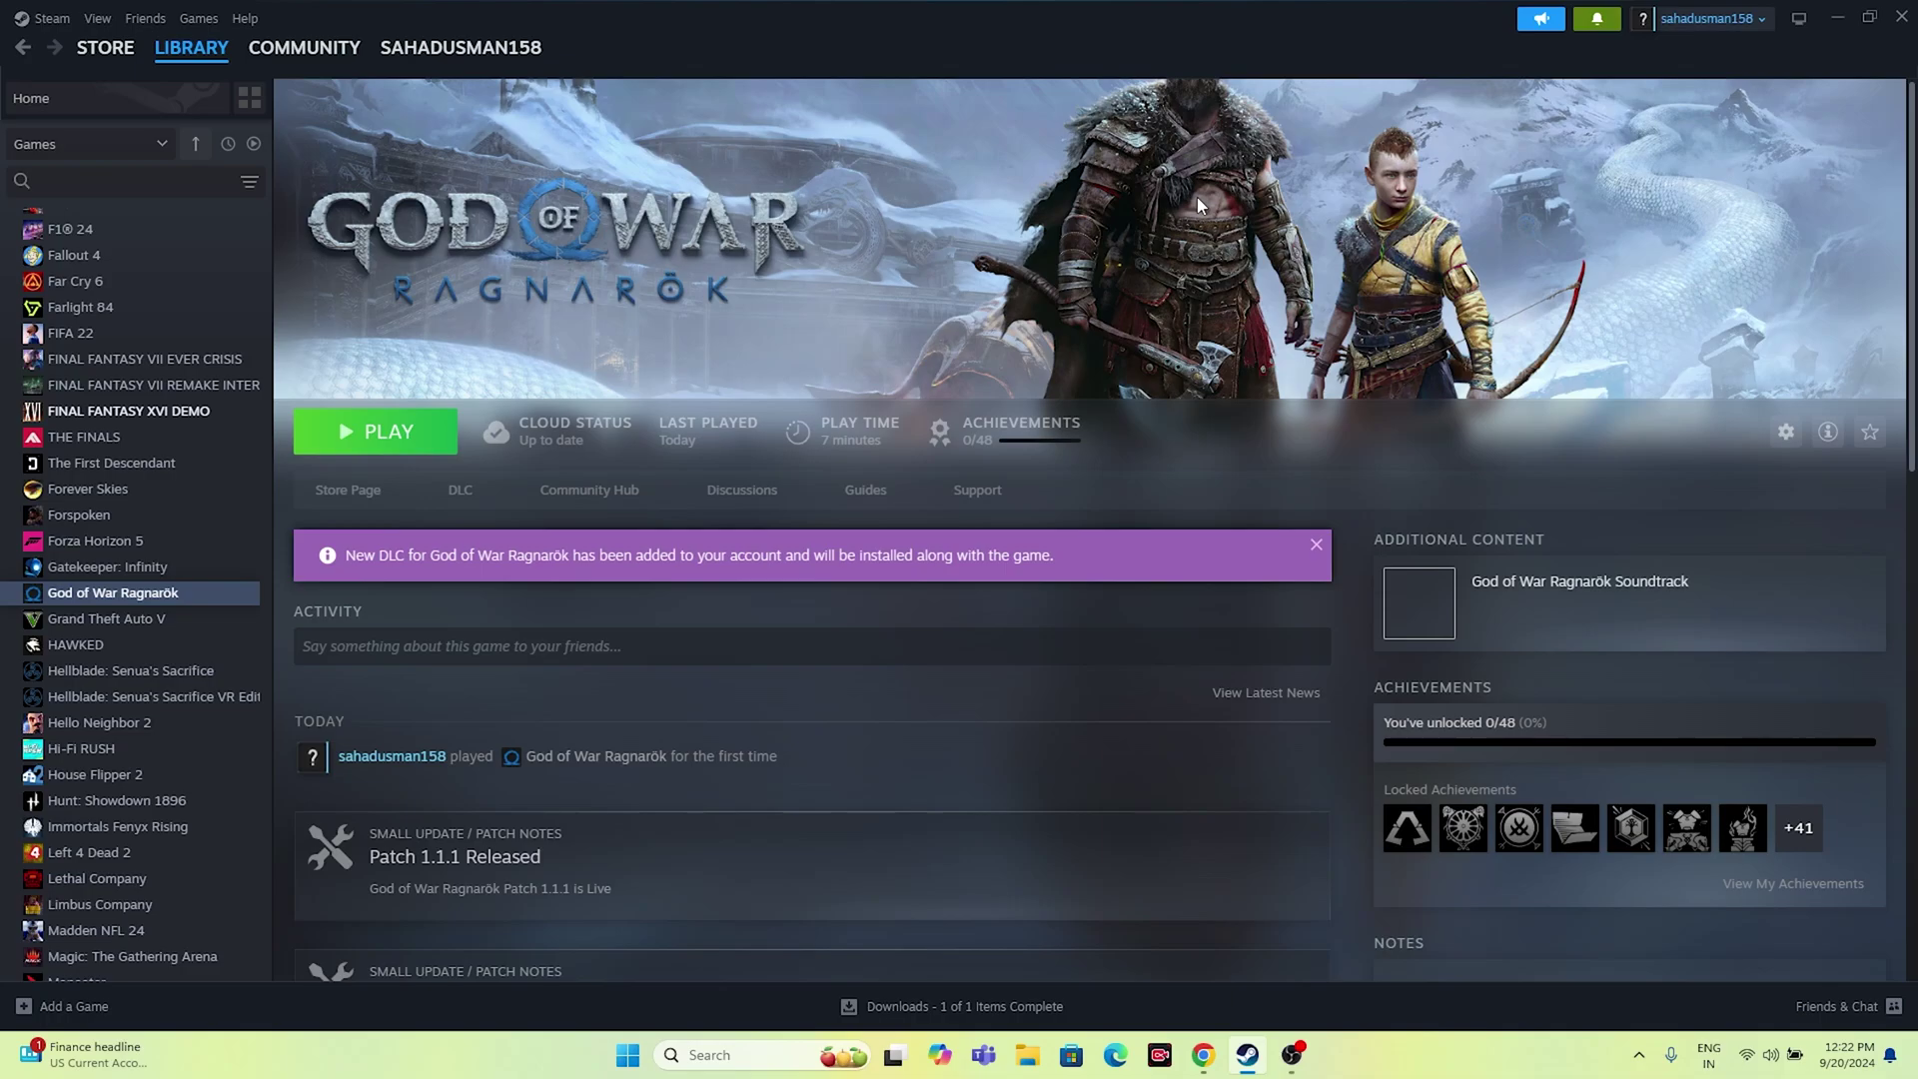
click(1837, 17)
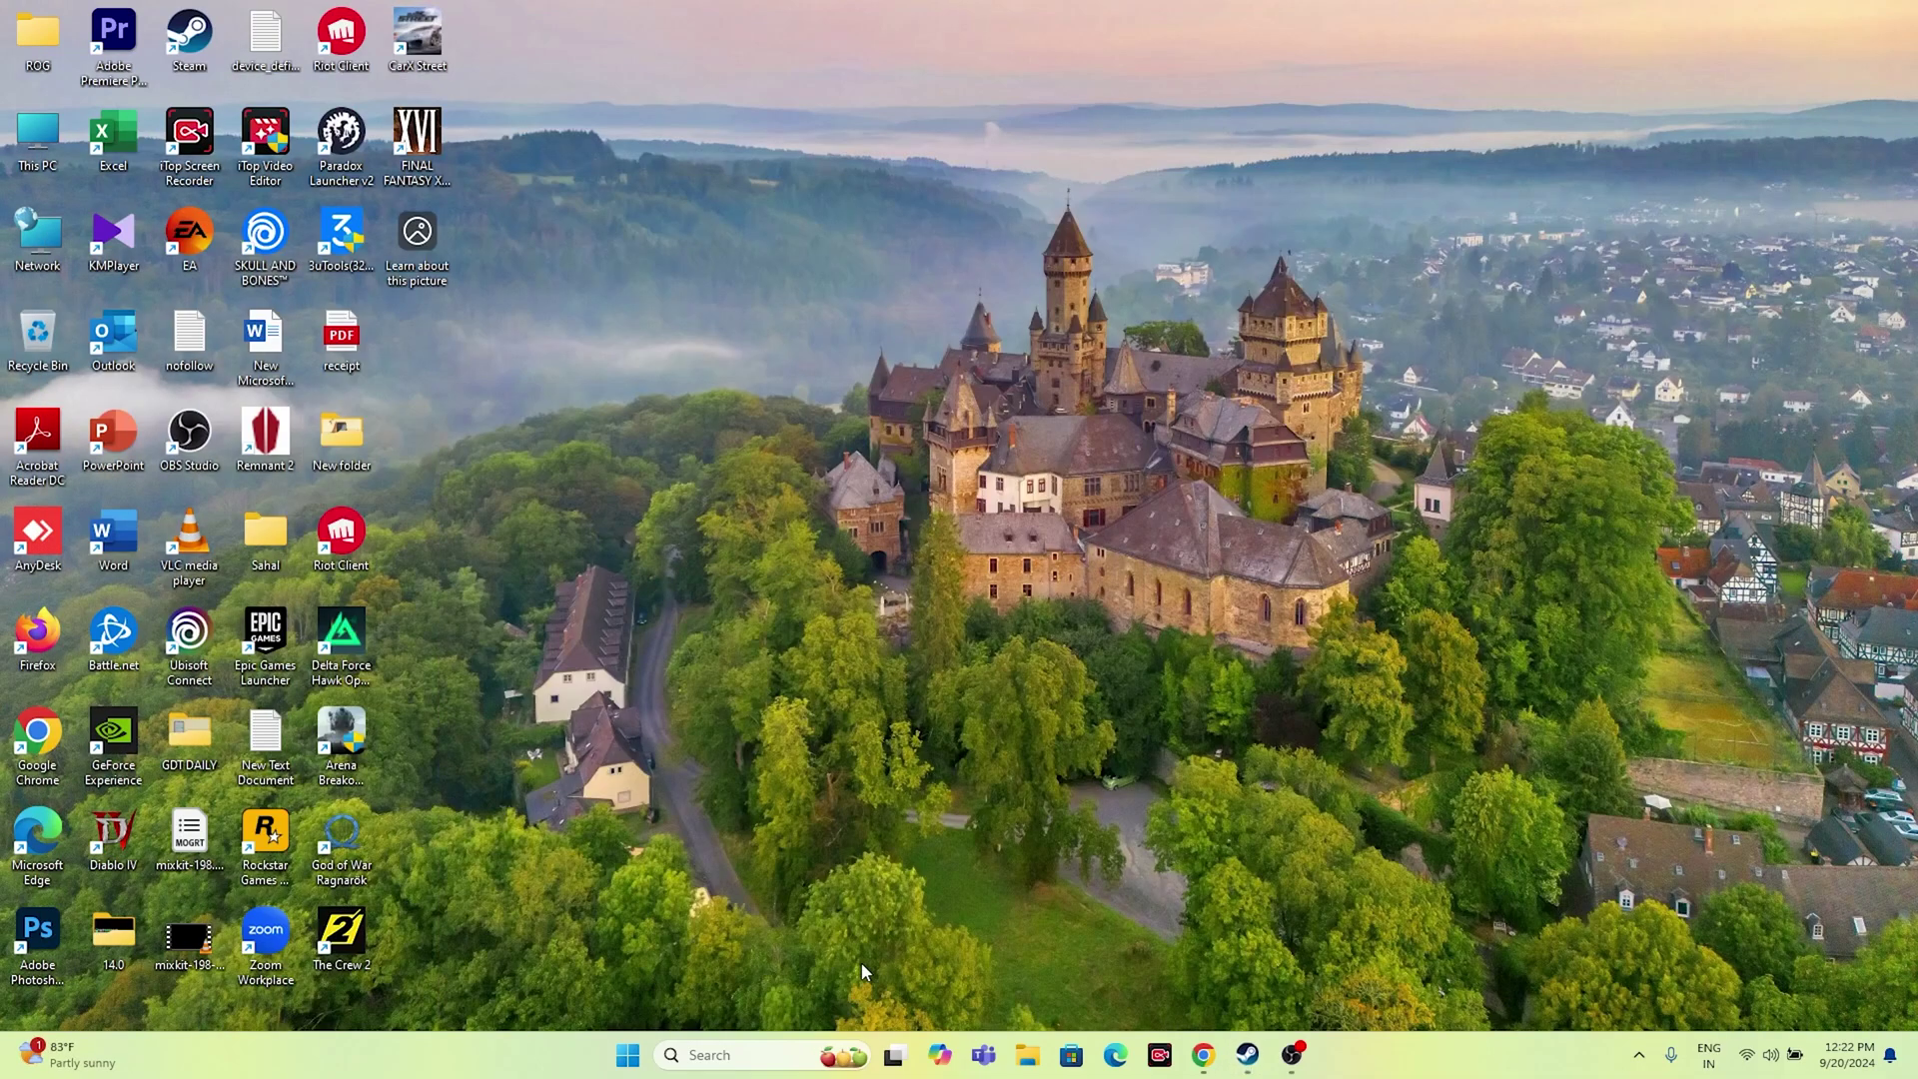
Find and open System Configuration from the Windows search and display its list of services
click(749, 1057)
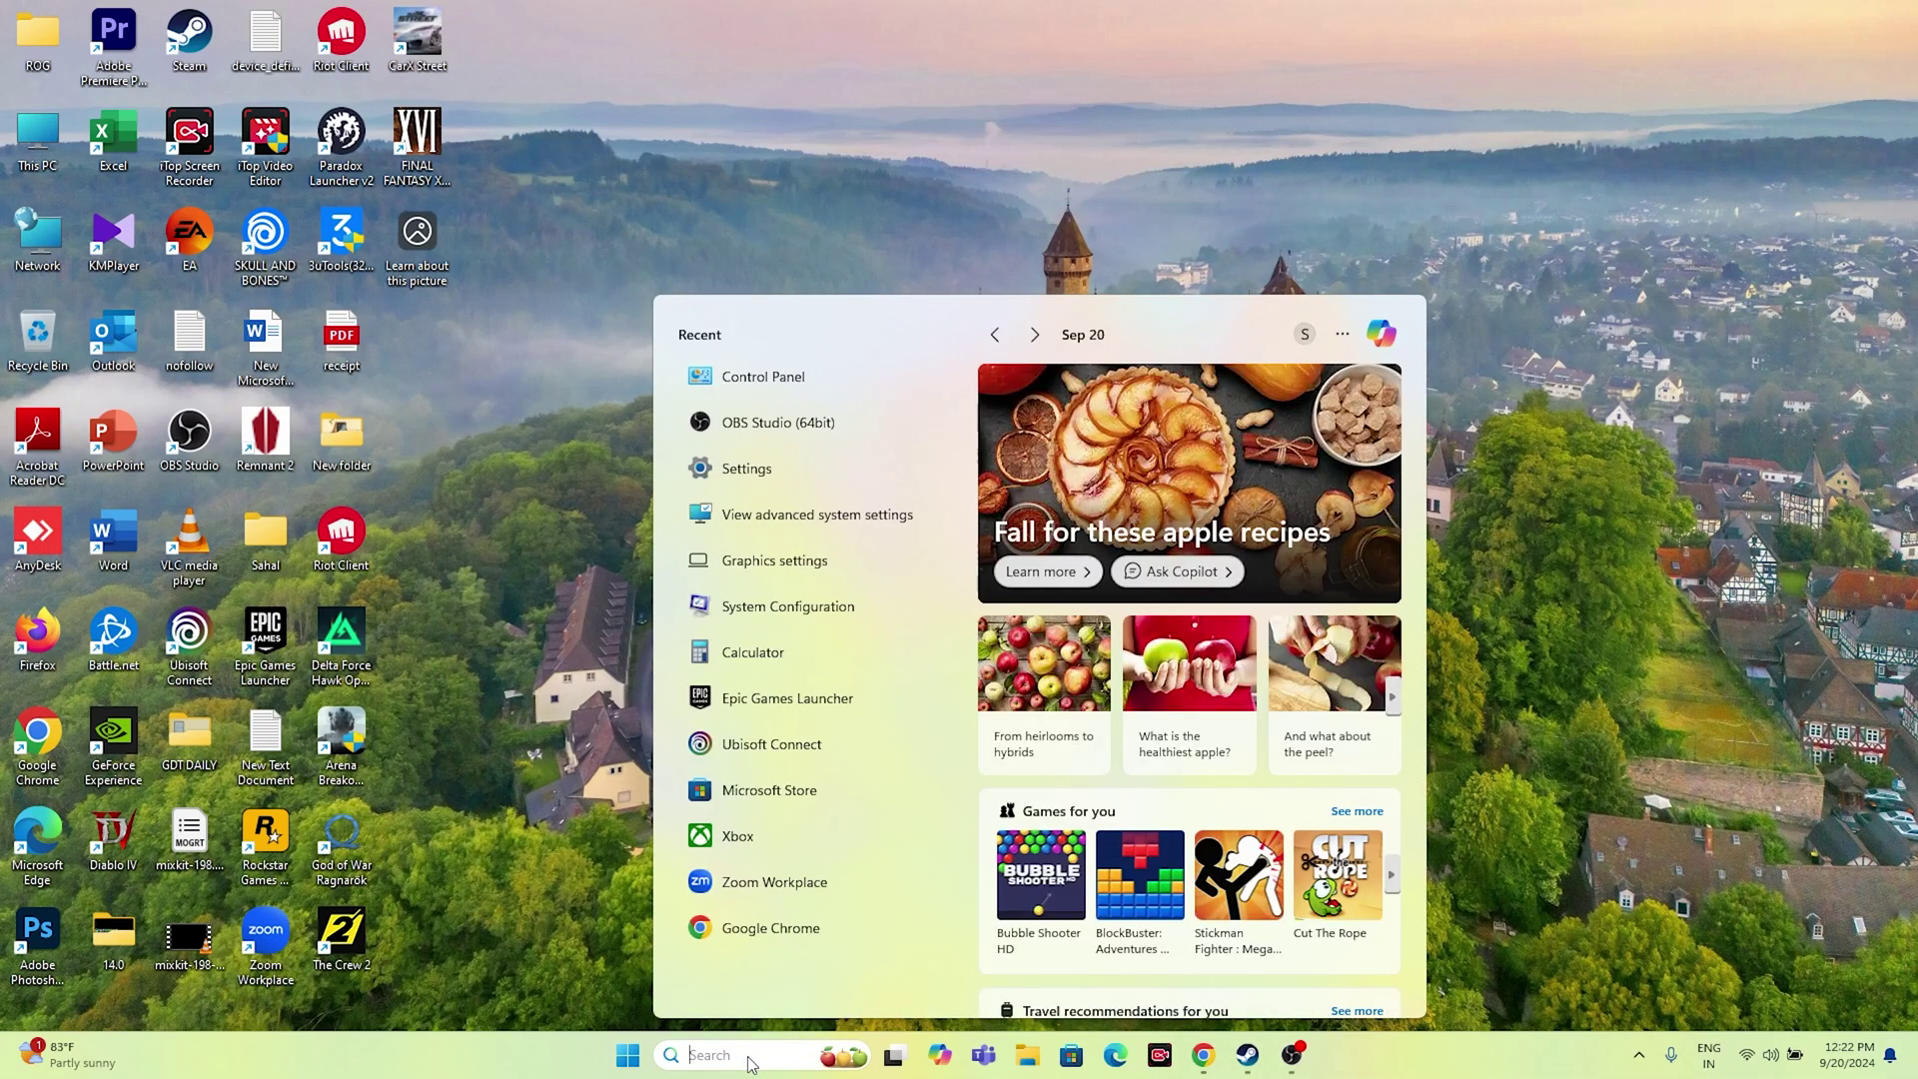
text(sys)
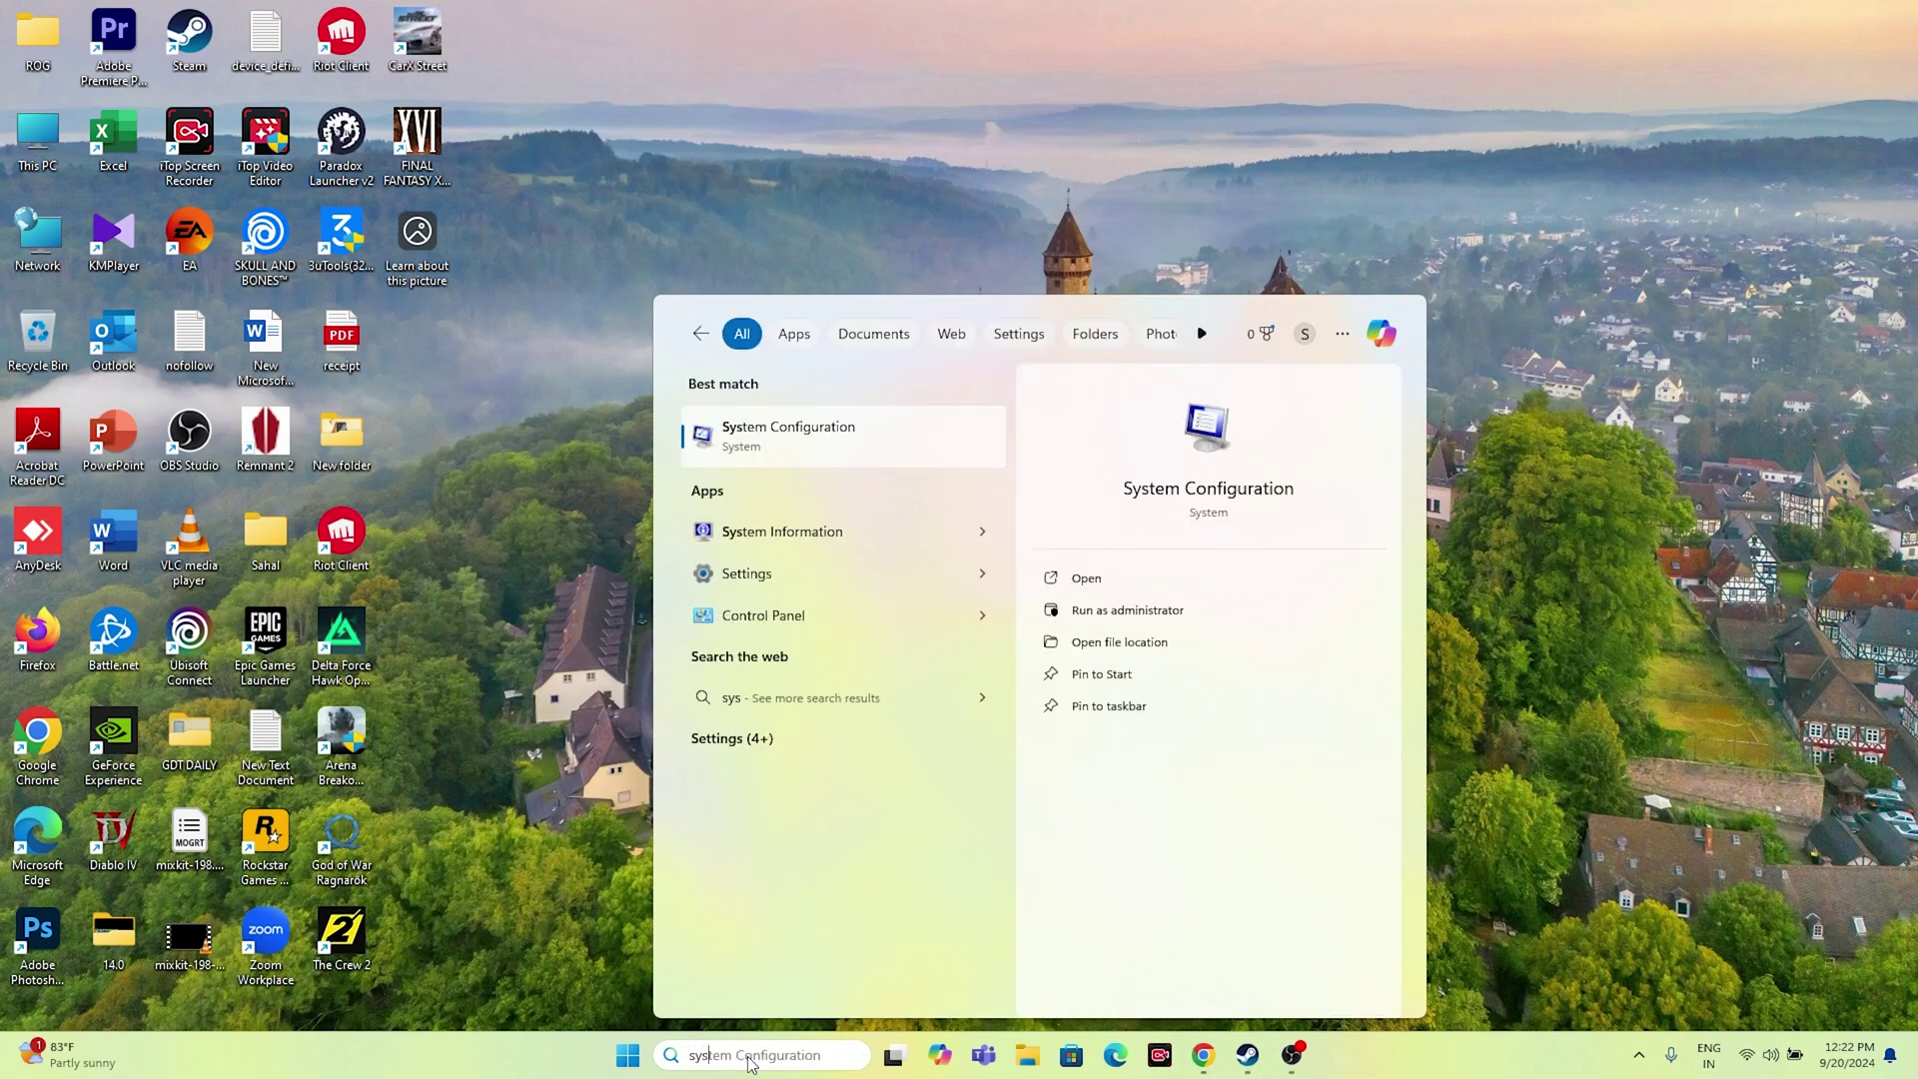
text(tem c)
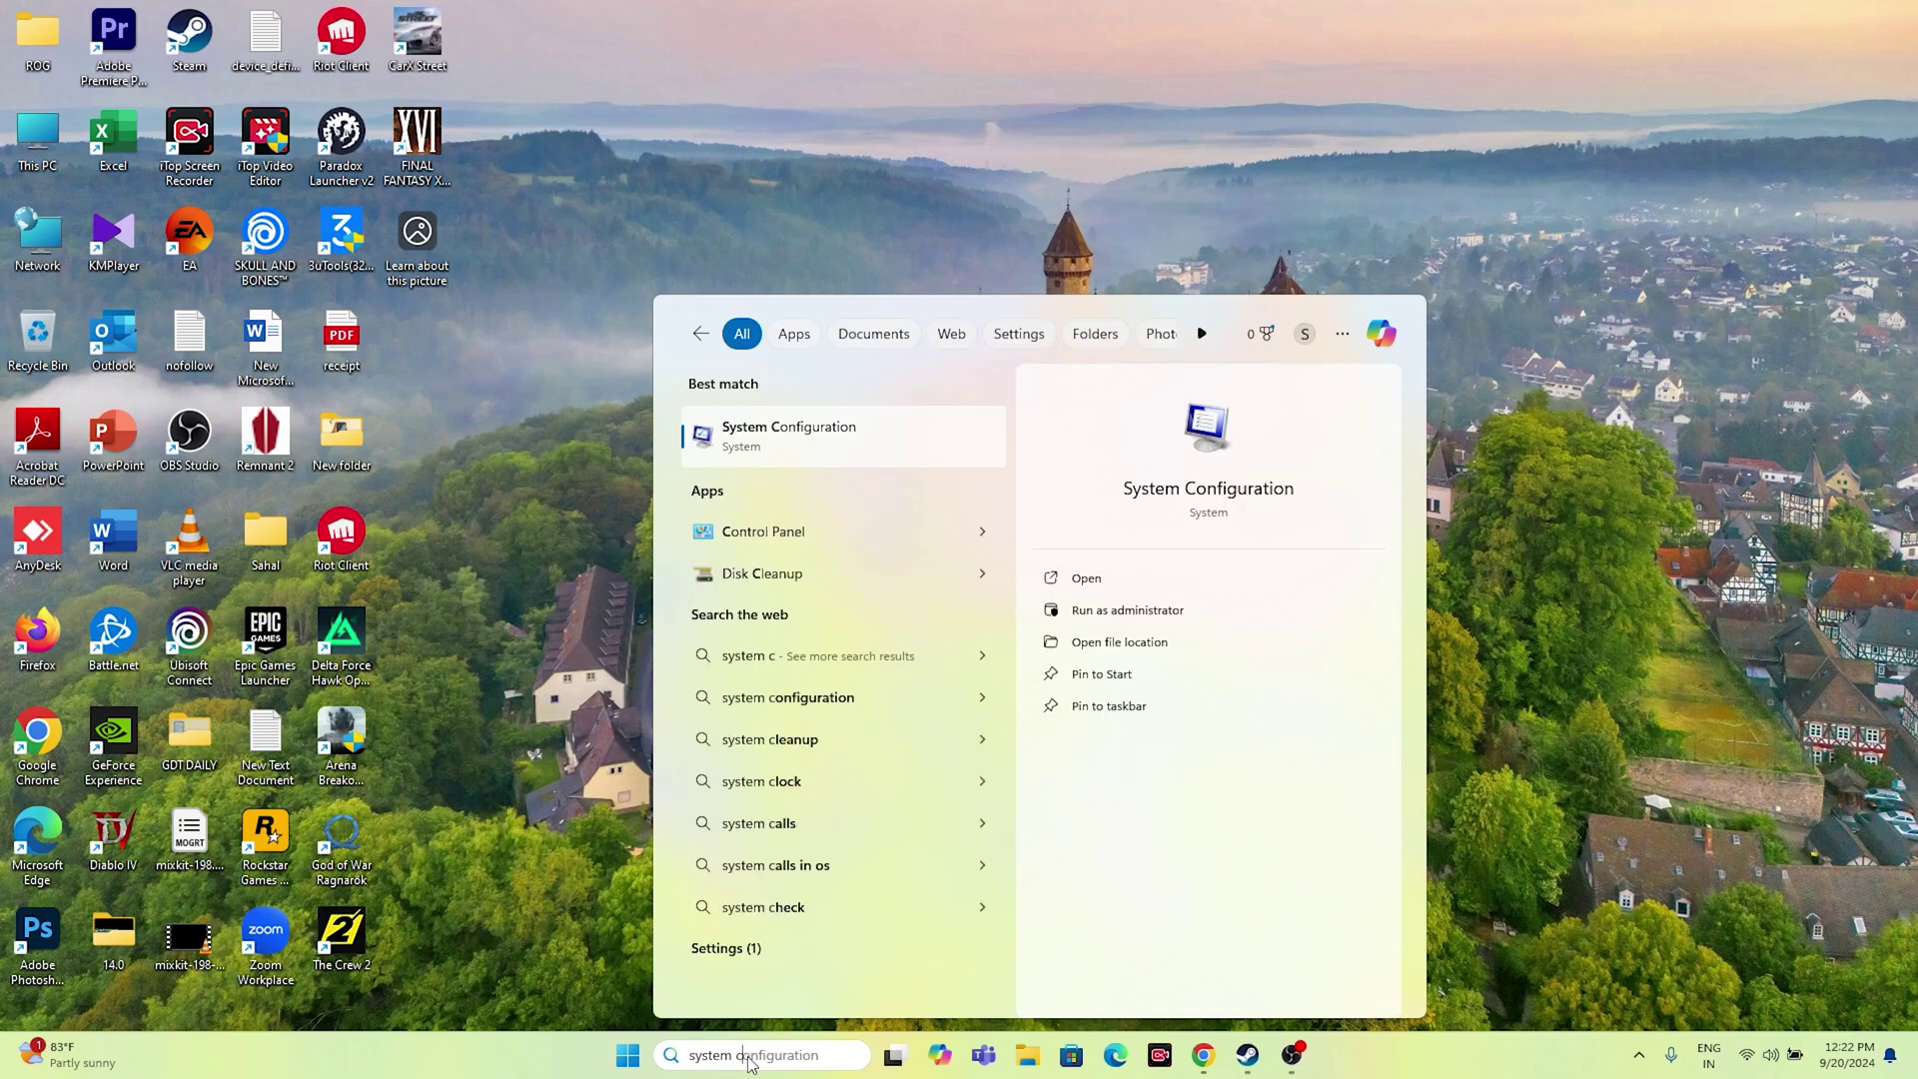
click(771, 428)
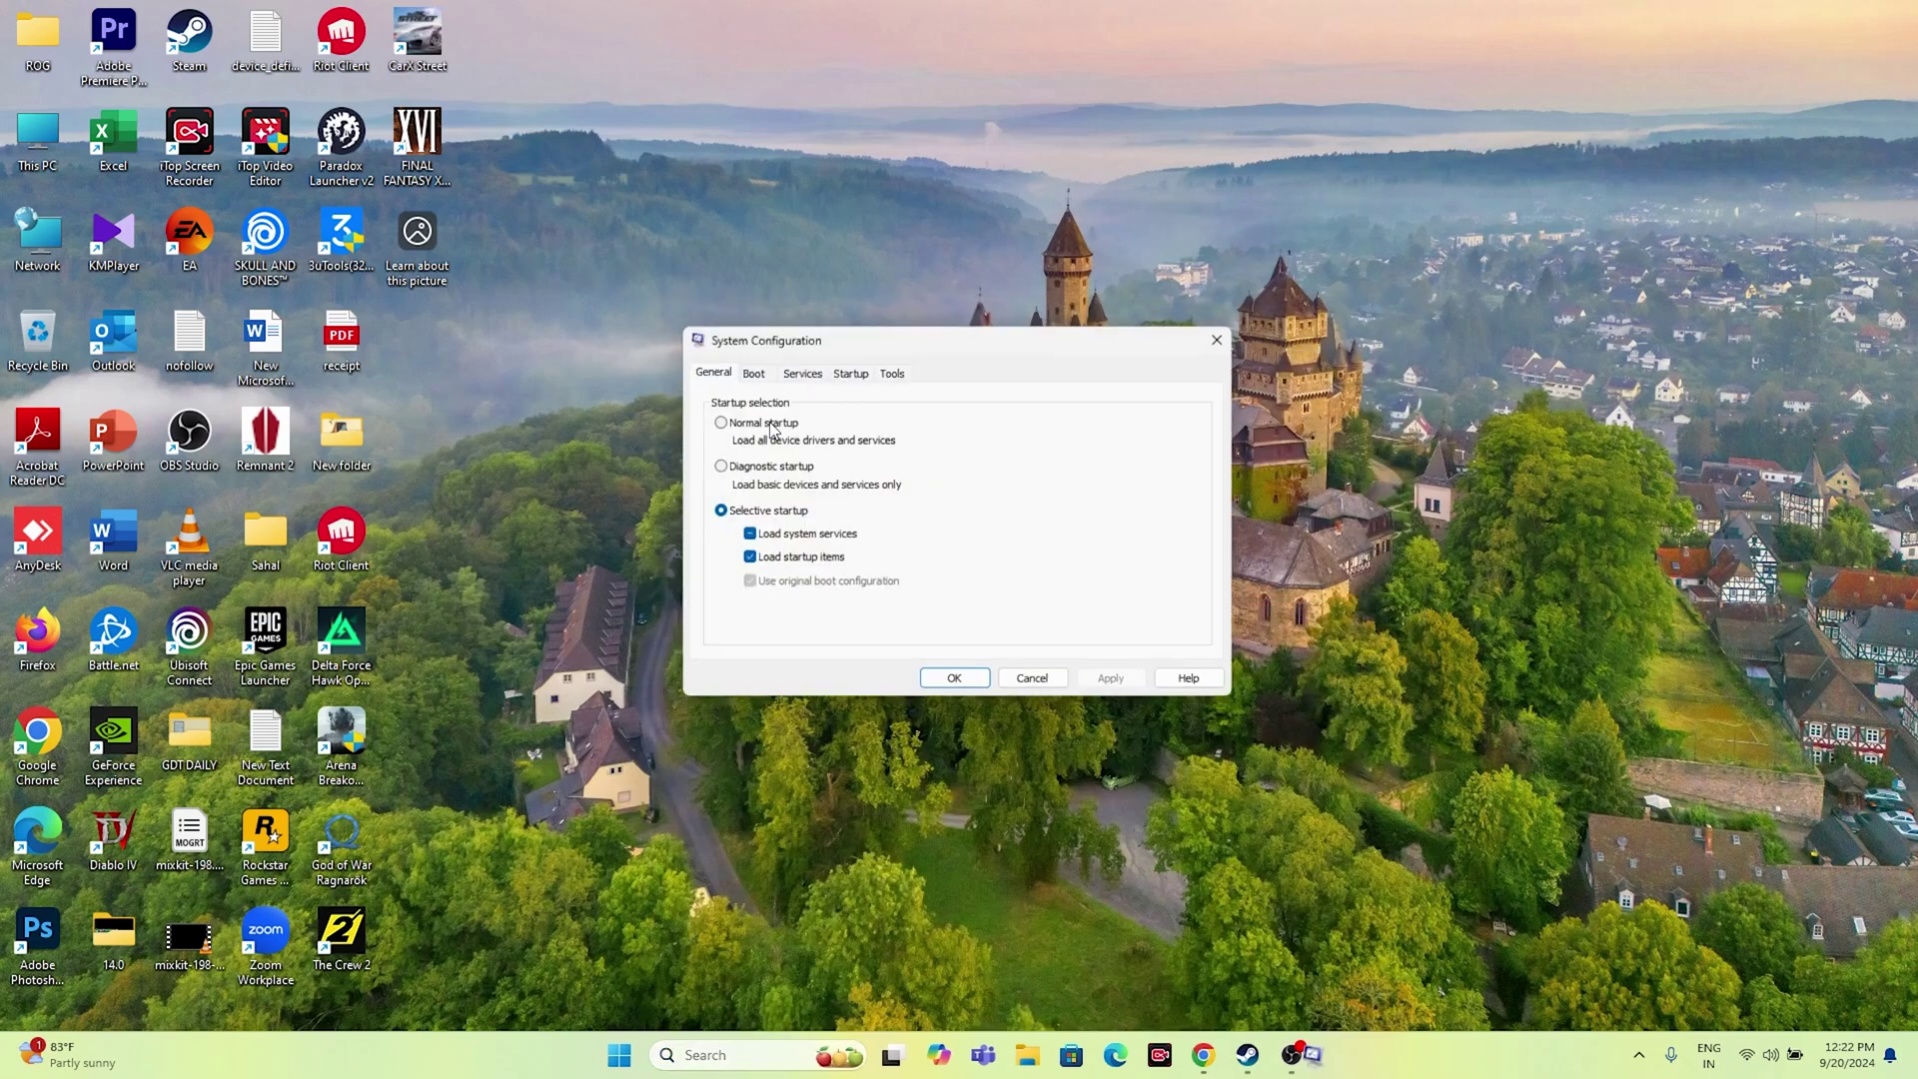
click(794, 371)
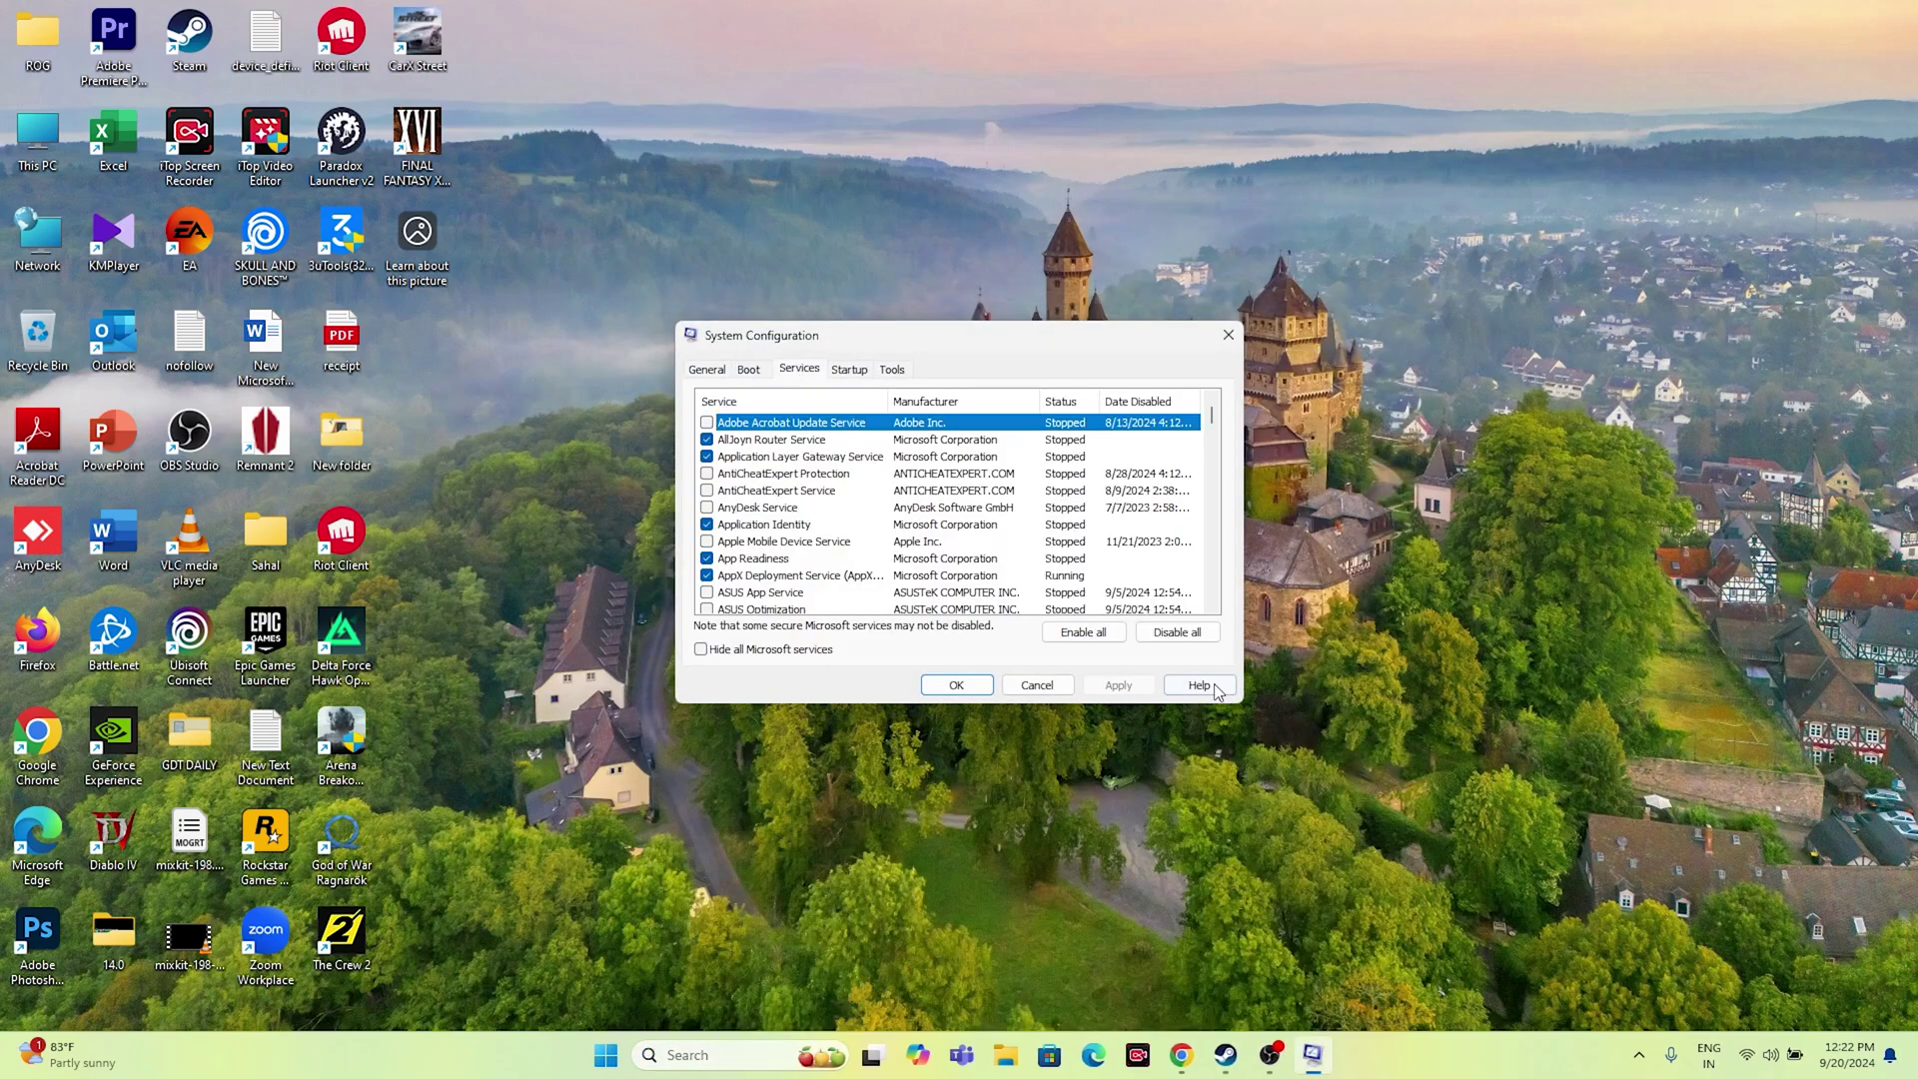
Disable all services with Microsoft services hidden from the list, and save the changes without restarting the computer
click(1149, 639)
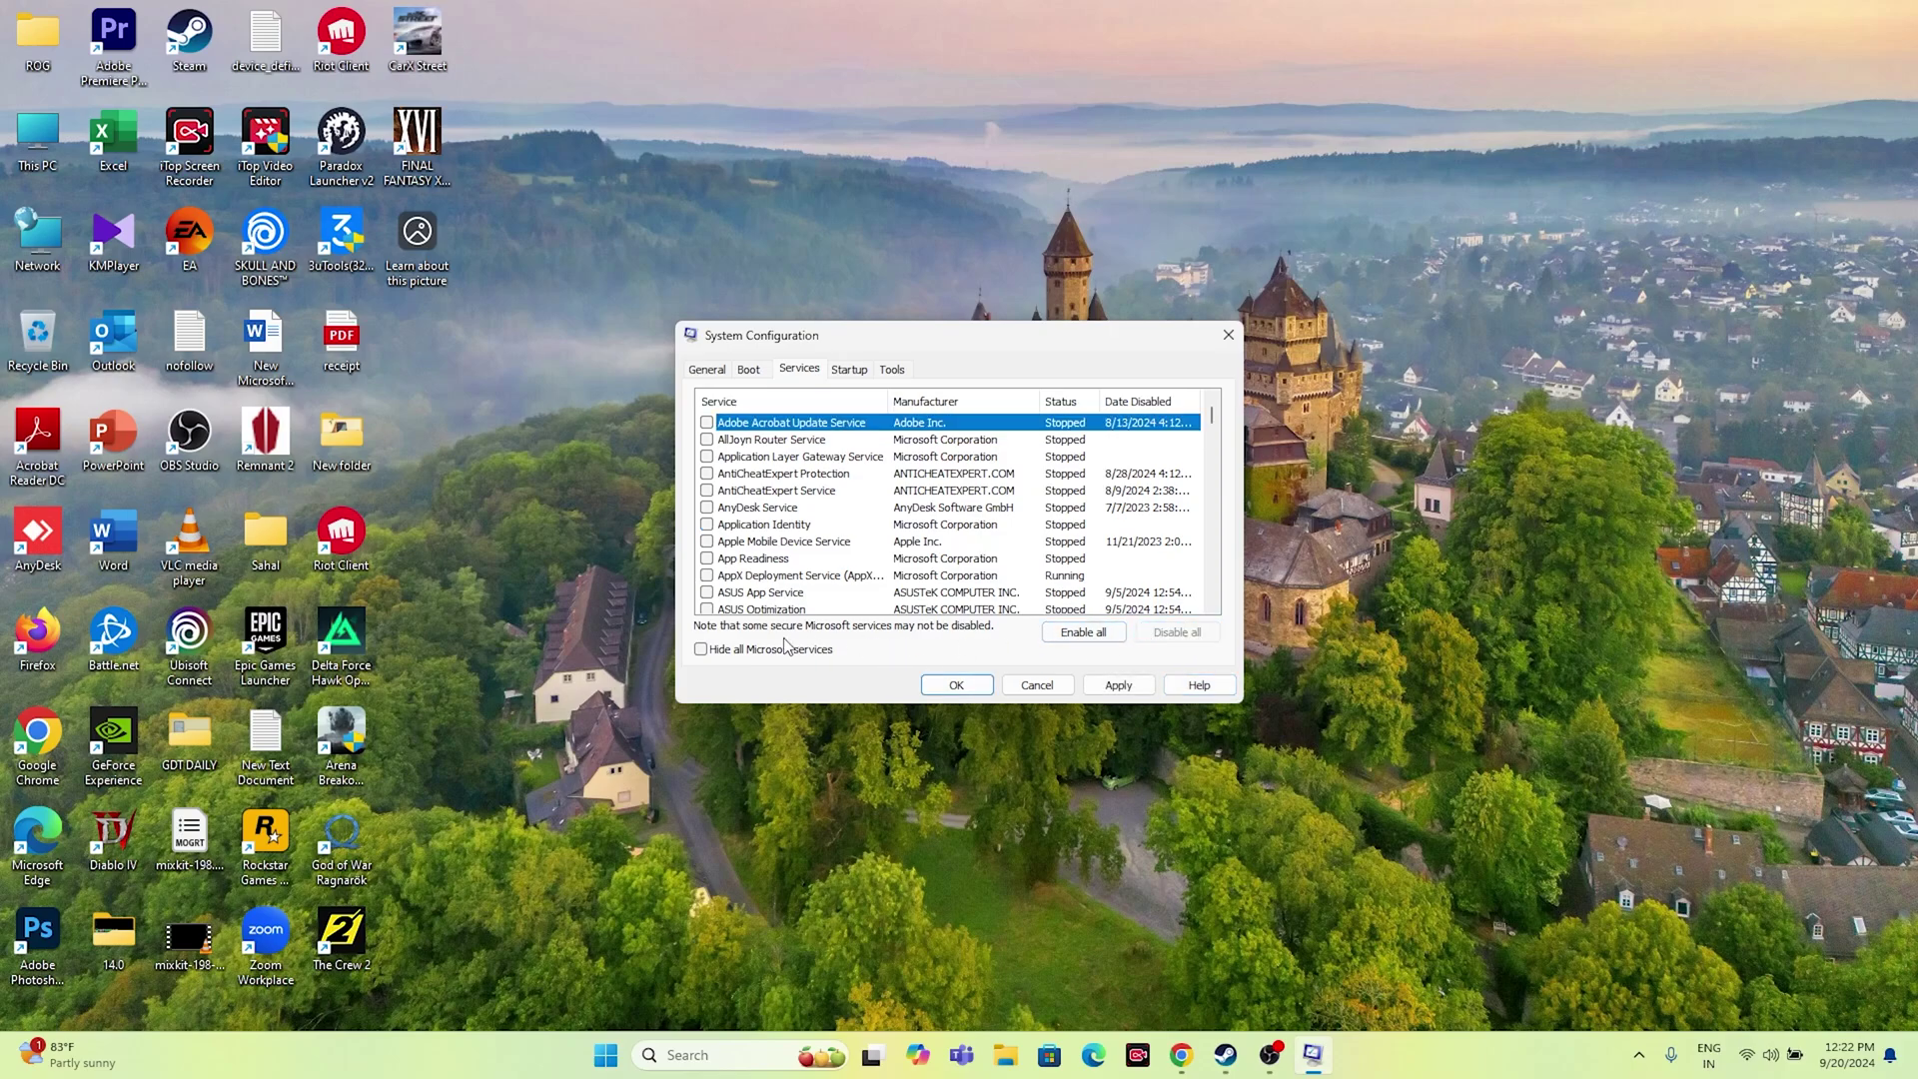
click(702, 650)
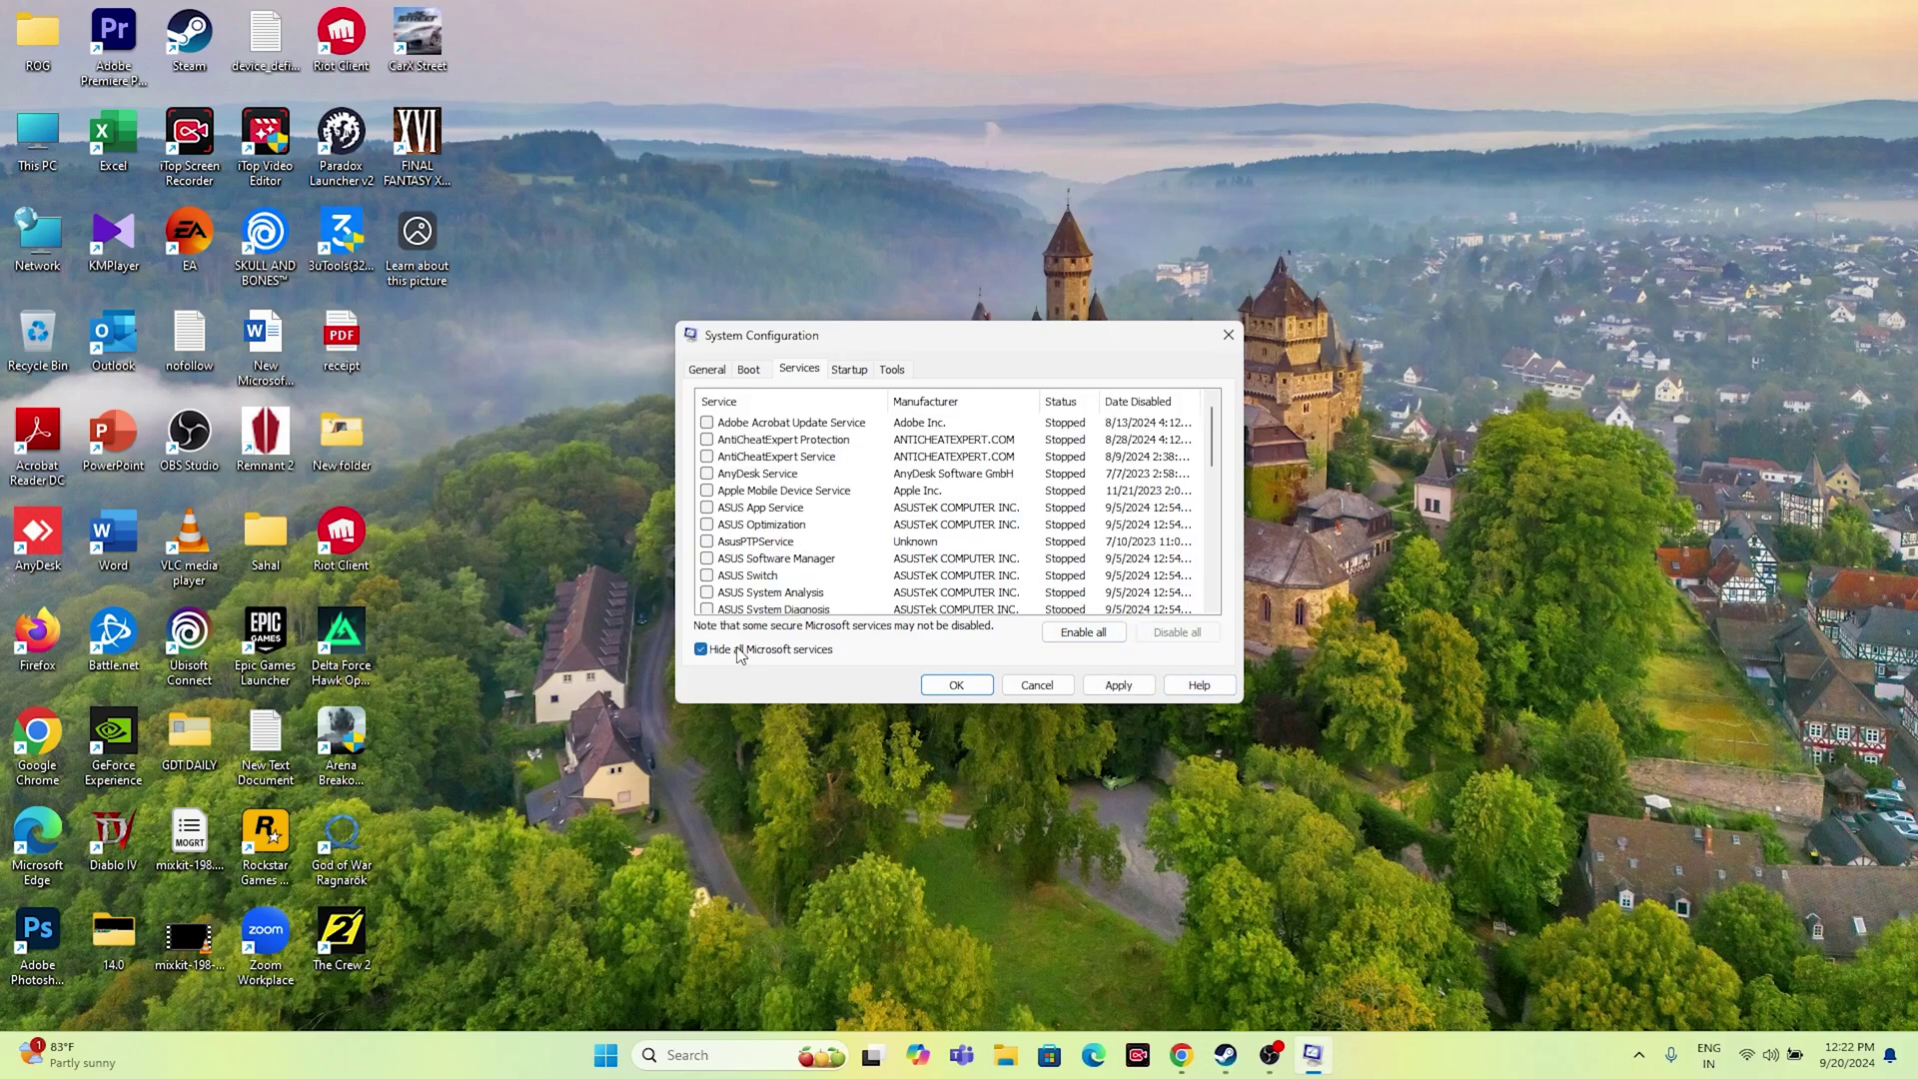
click(1118, 685)
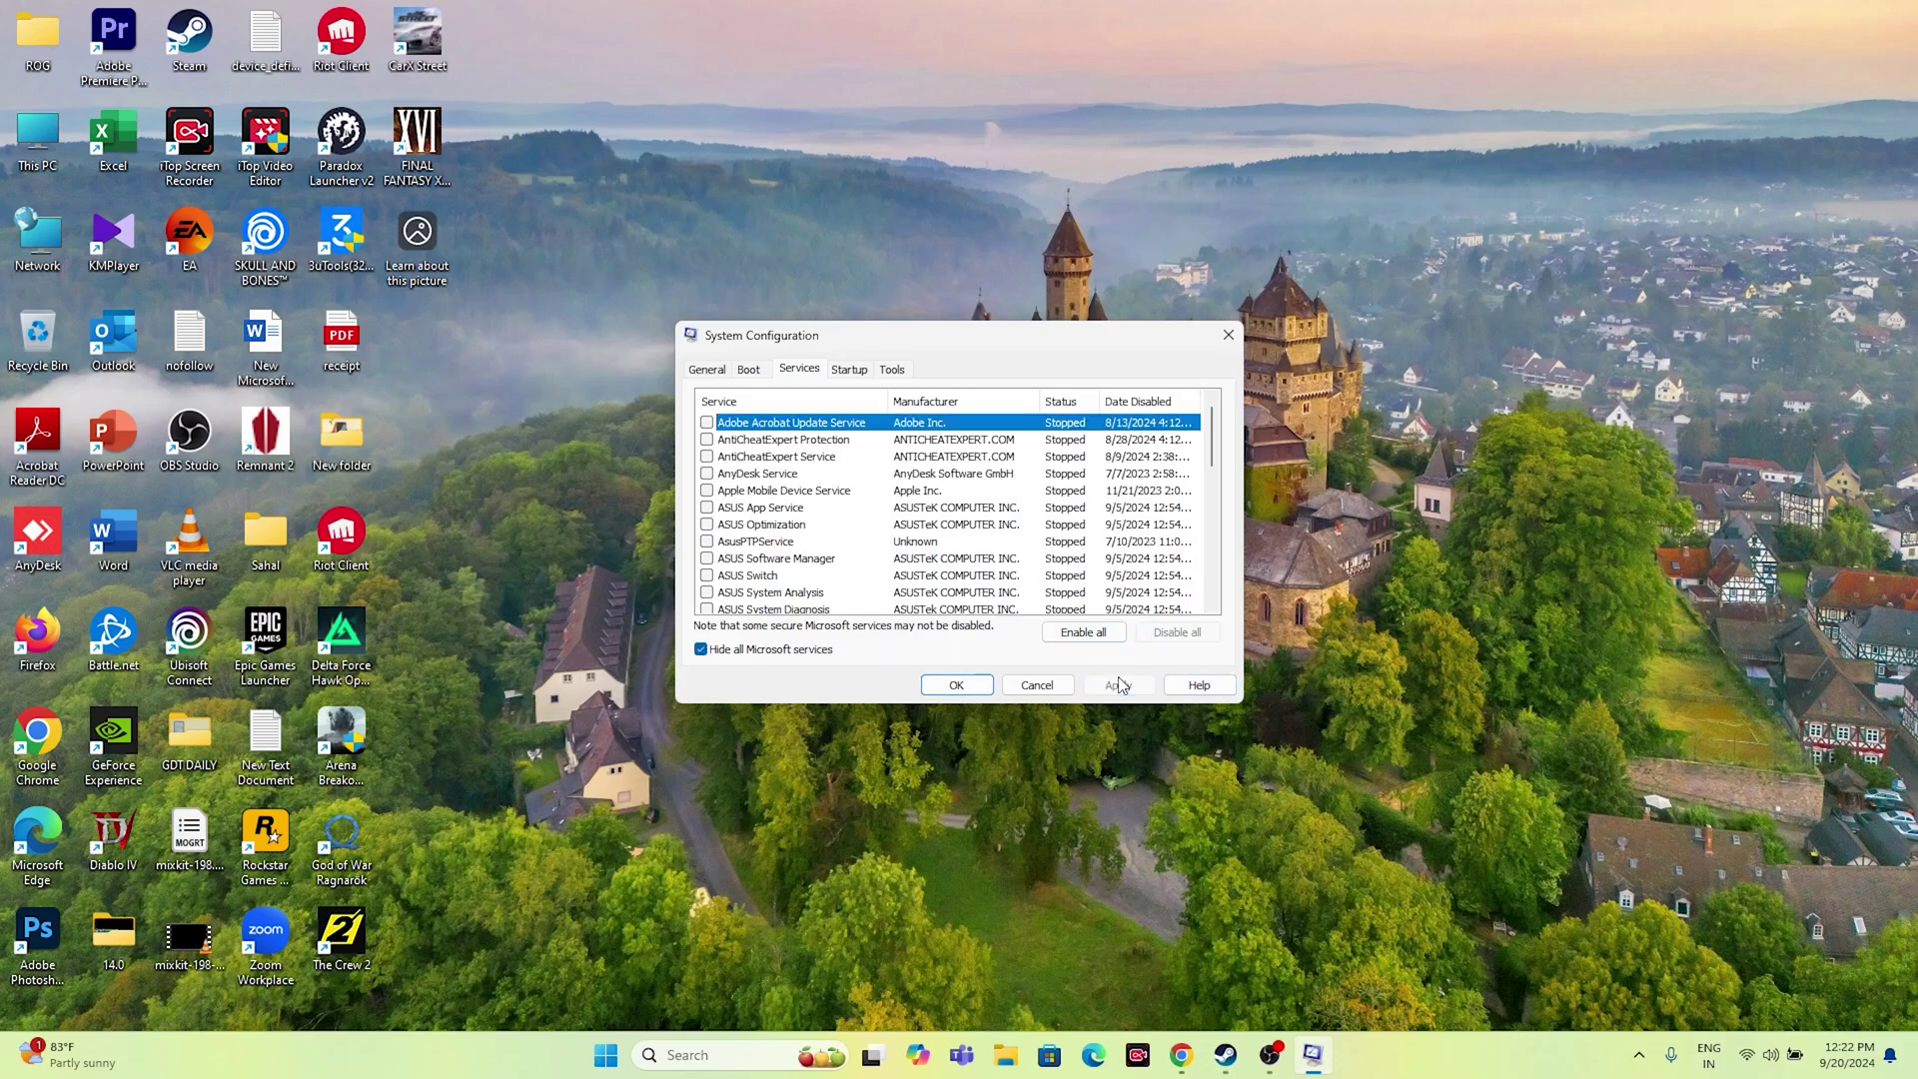
click(955, 685)
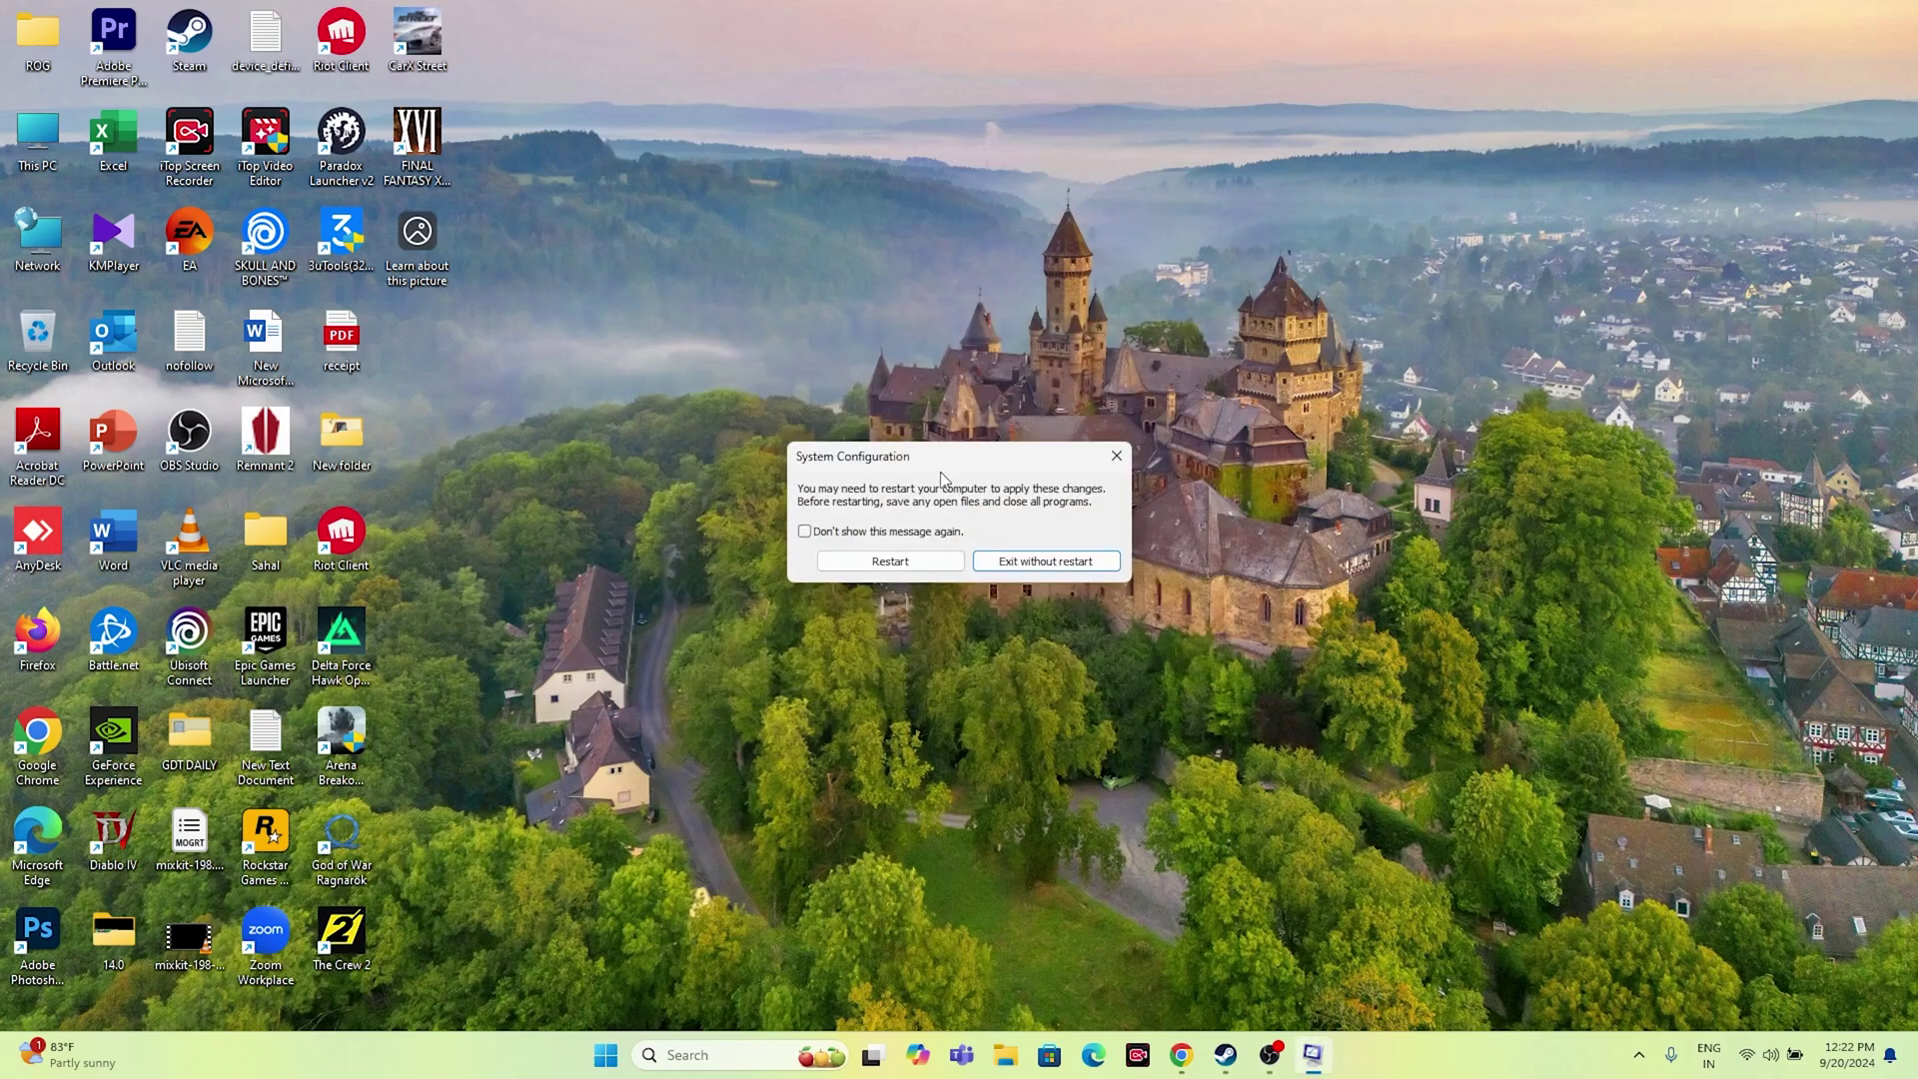
click(1061, 563)
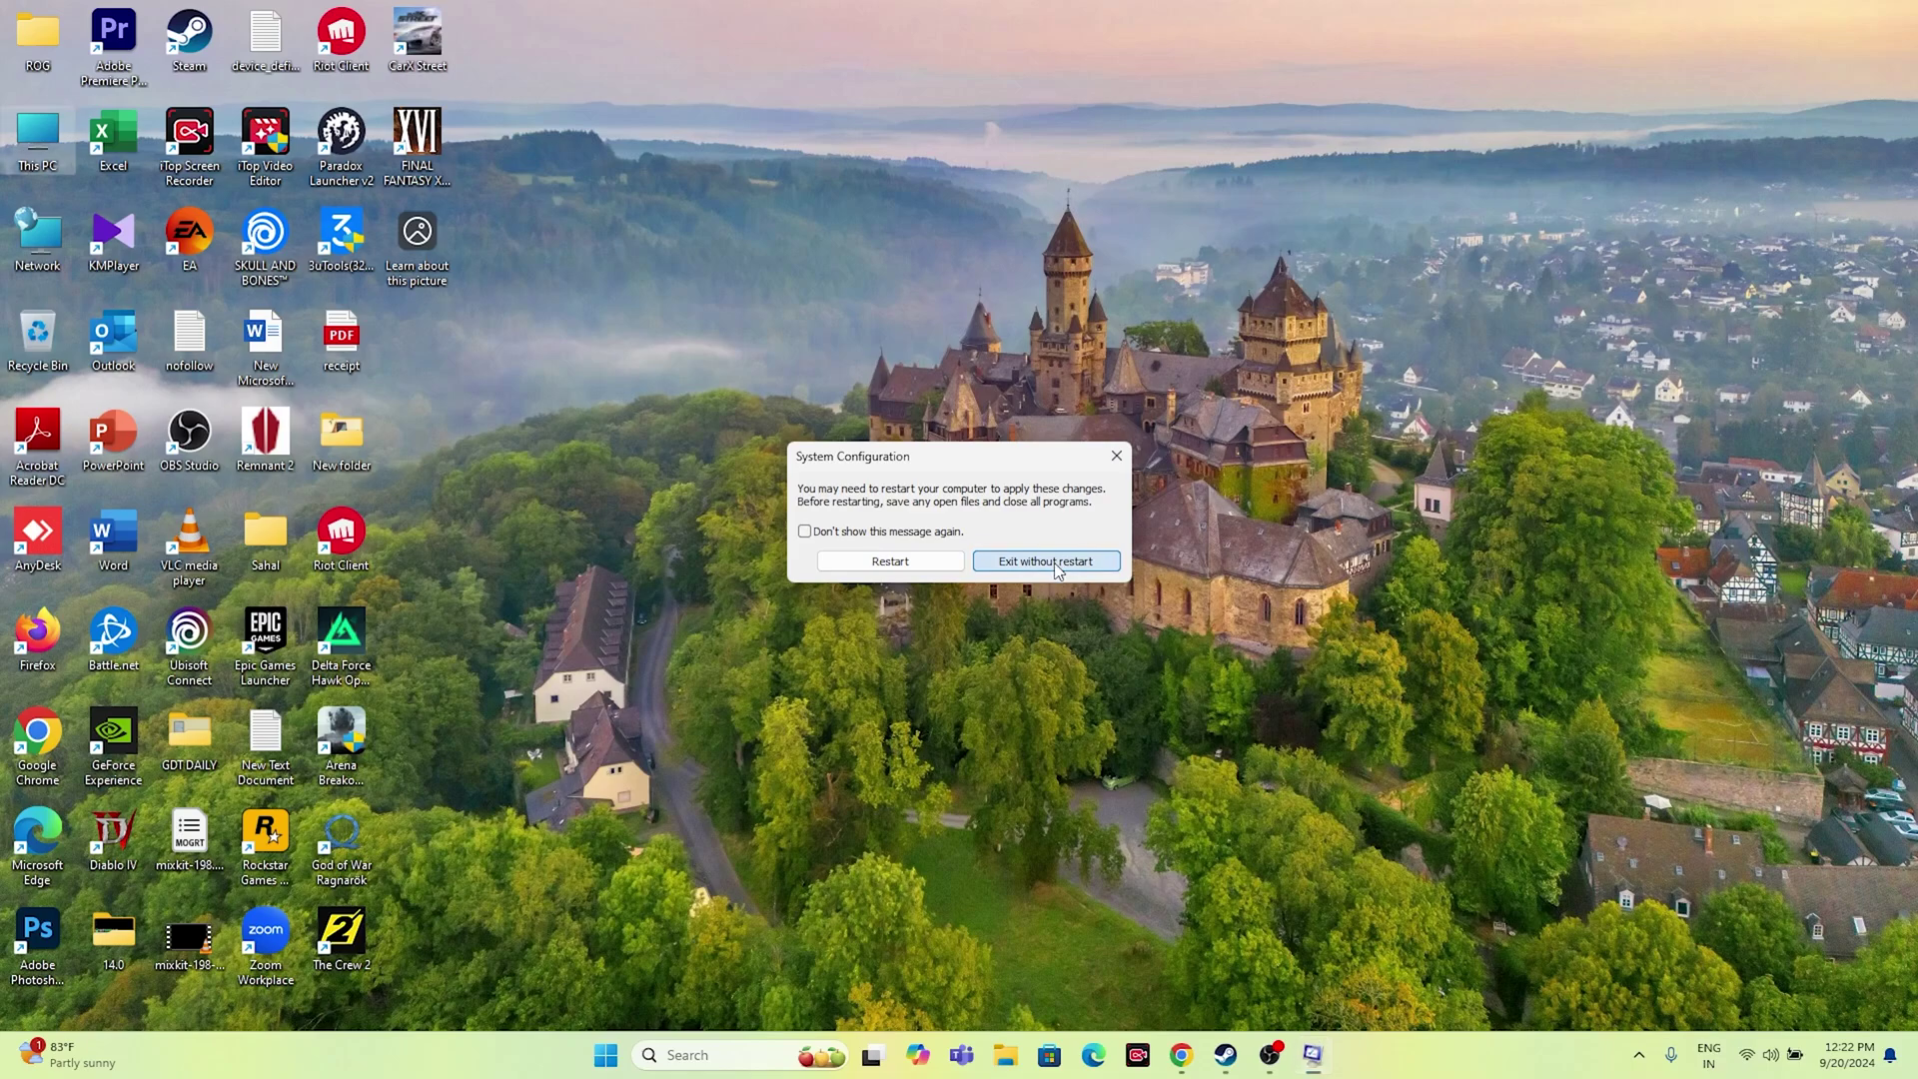
Switch to Steam, open God of War Ragnarök's properties, and keep the in-game Steam Overlay turned off
click(1246, 1055)
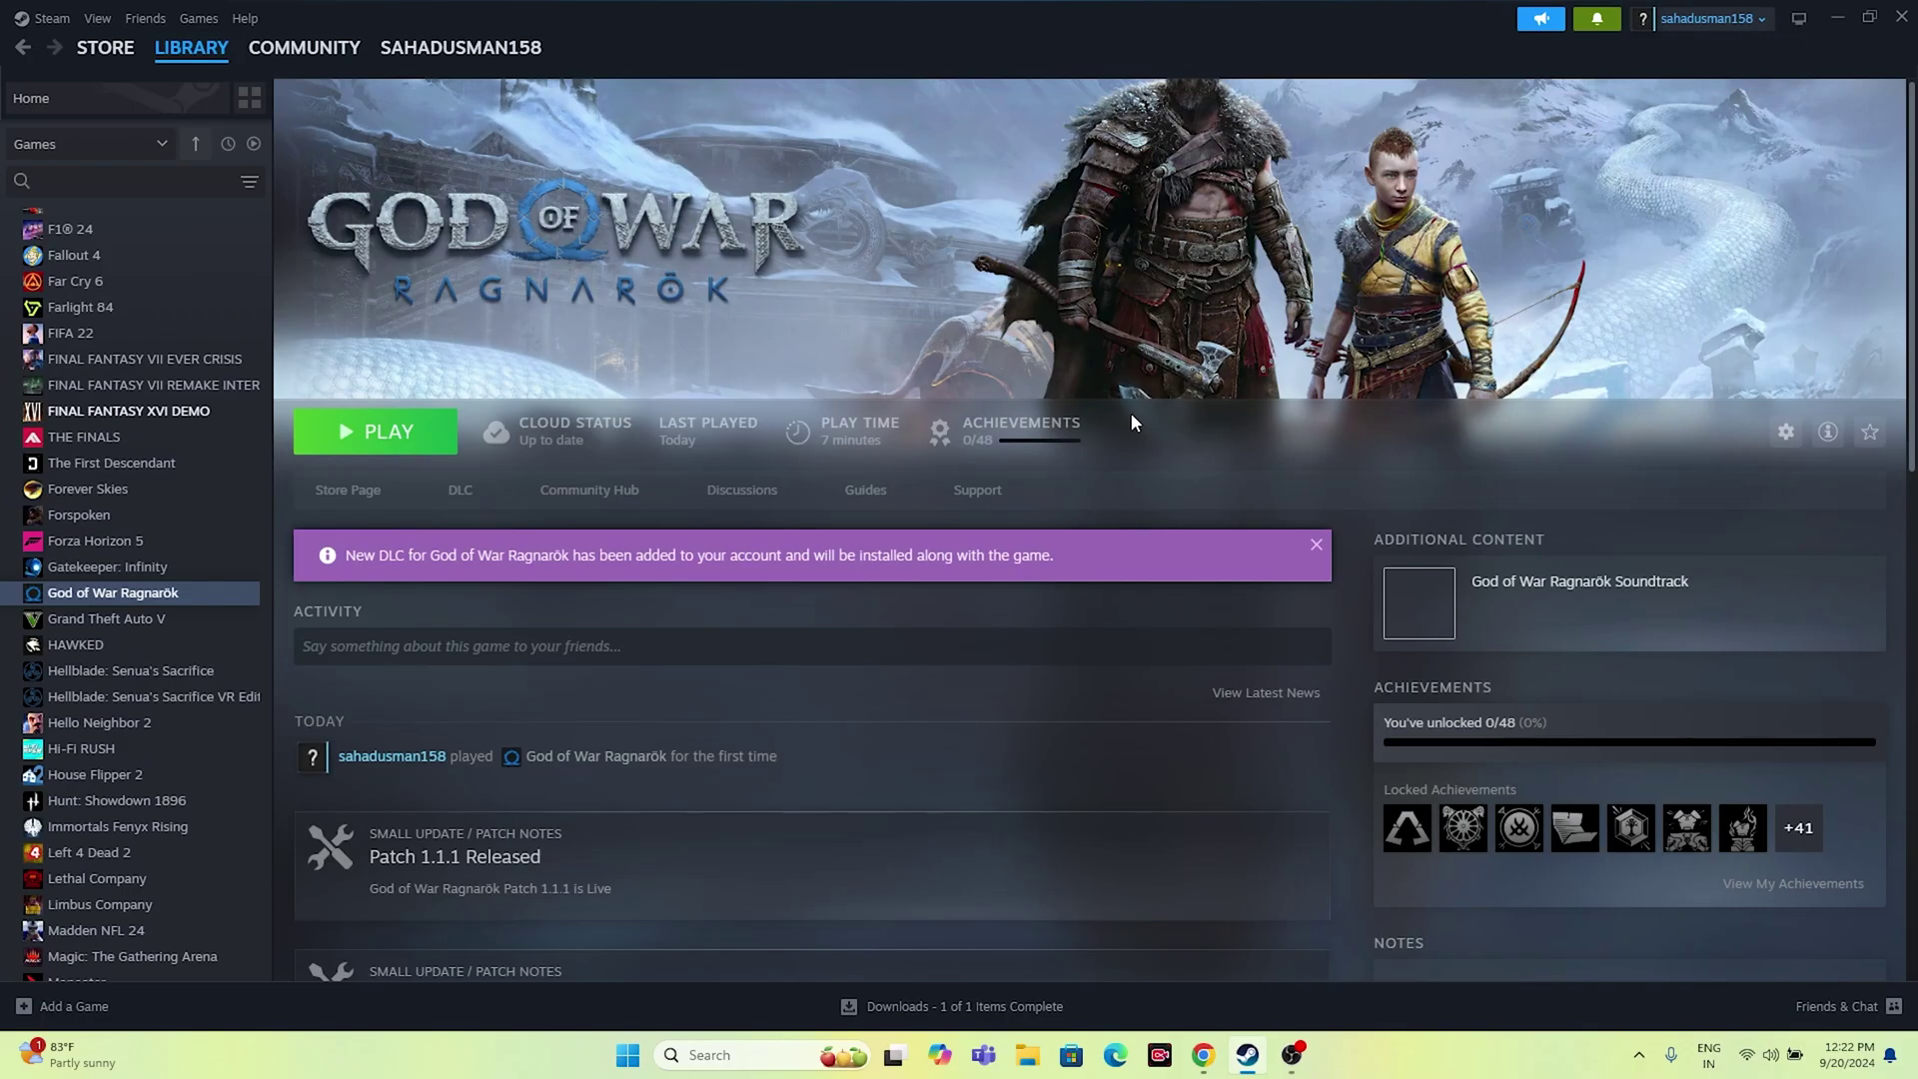
right_click(176, 596)
click(230, 747)
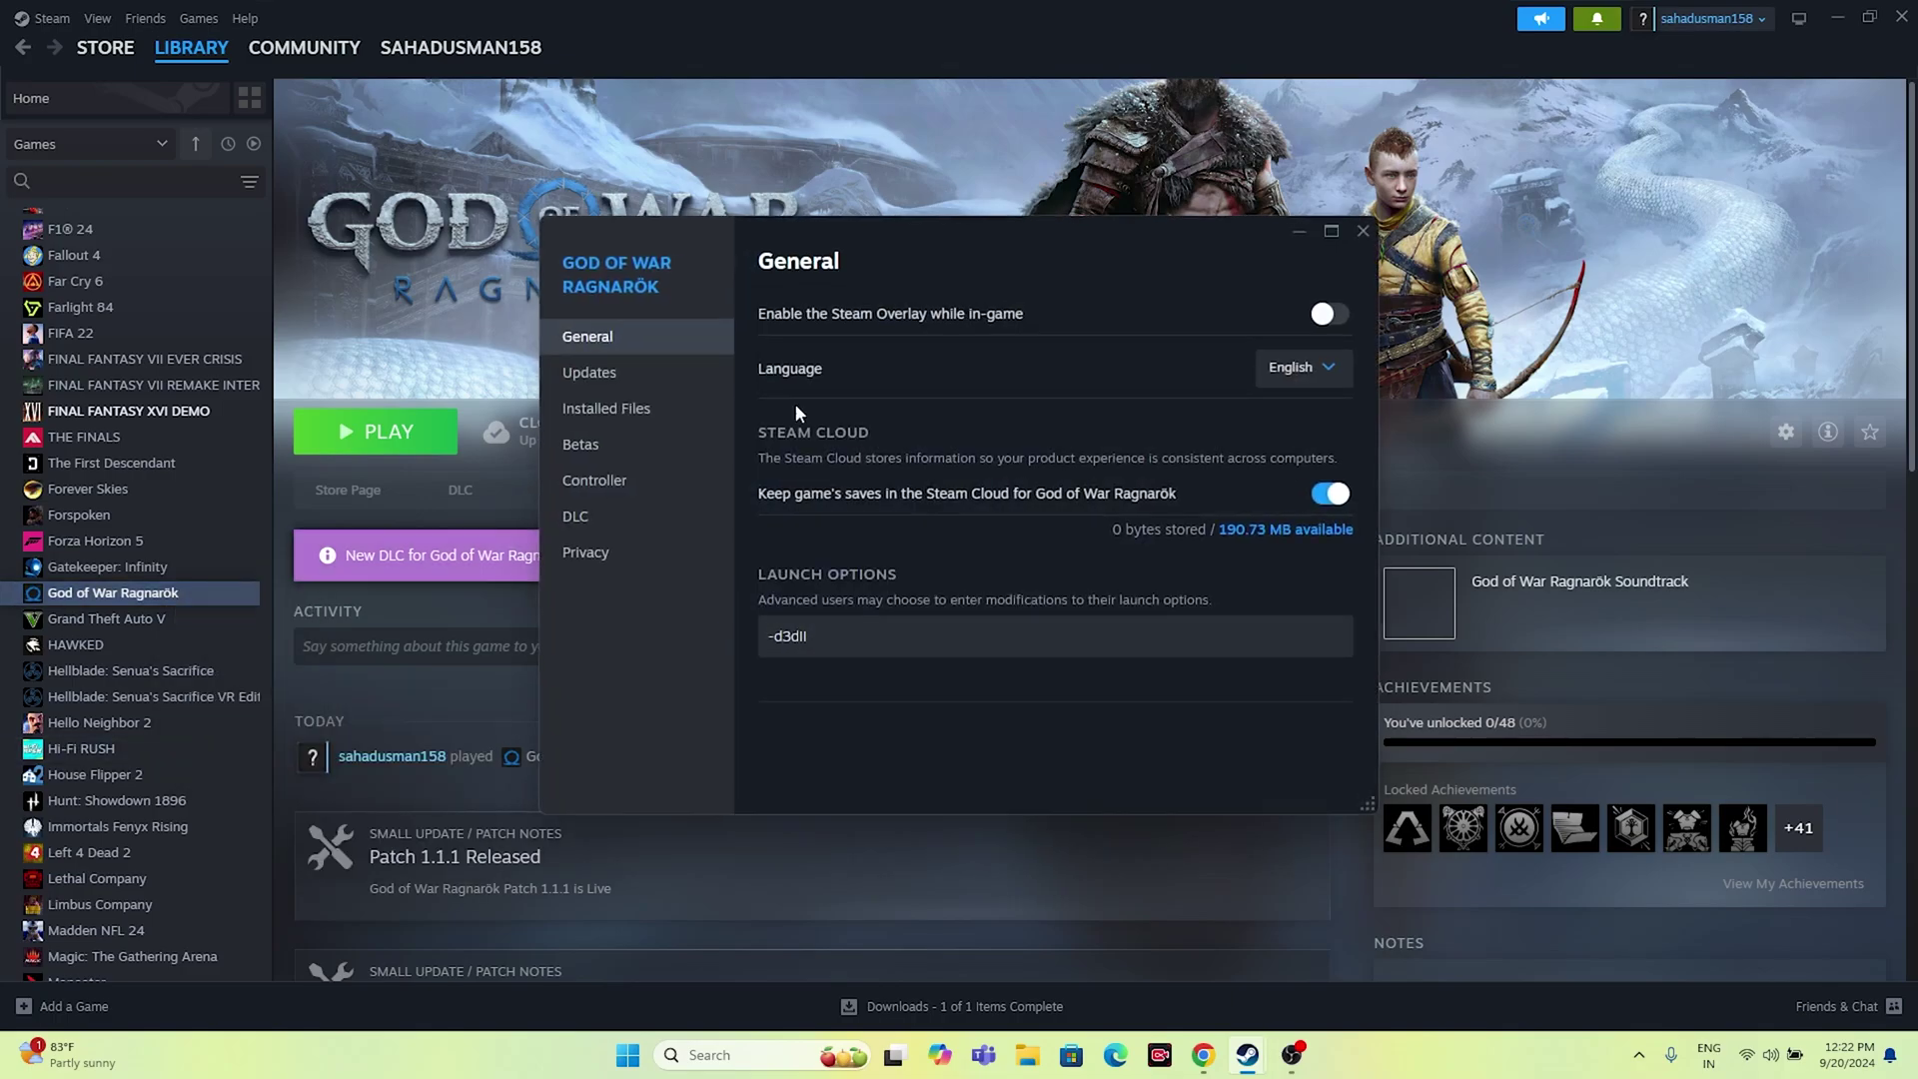
click(1335, 316)
click(1334, 315)
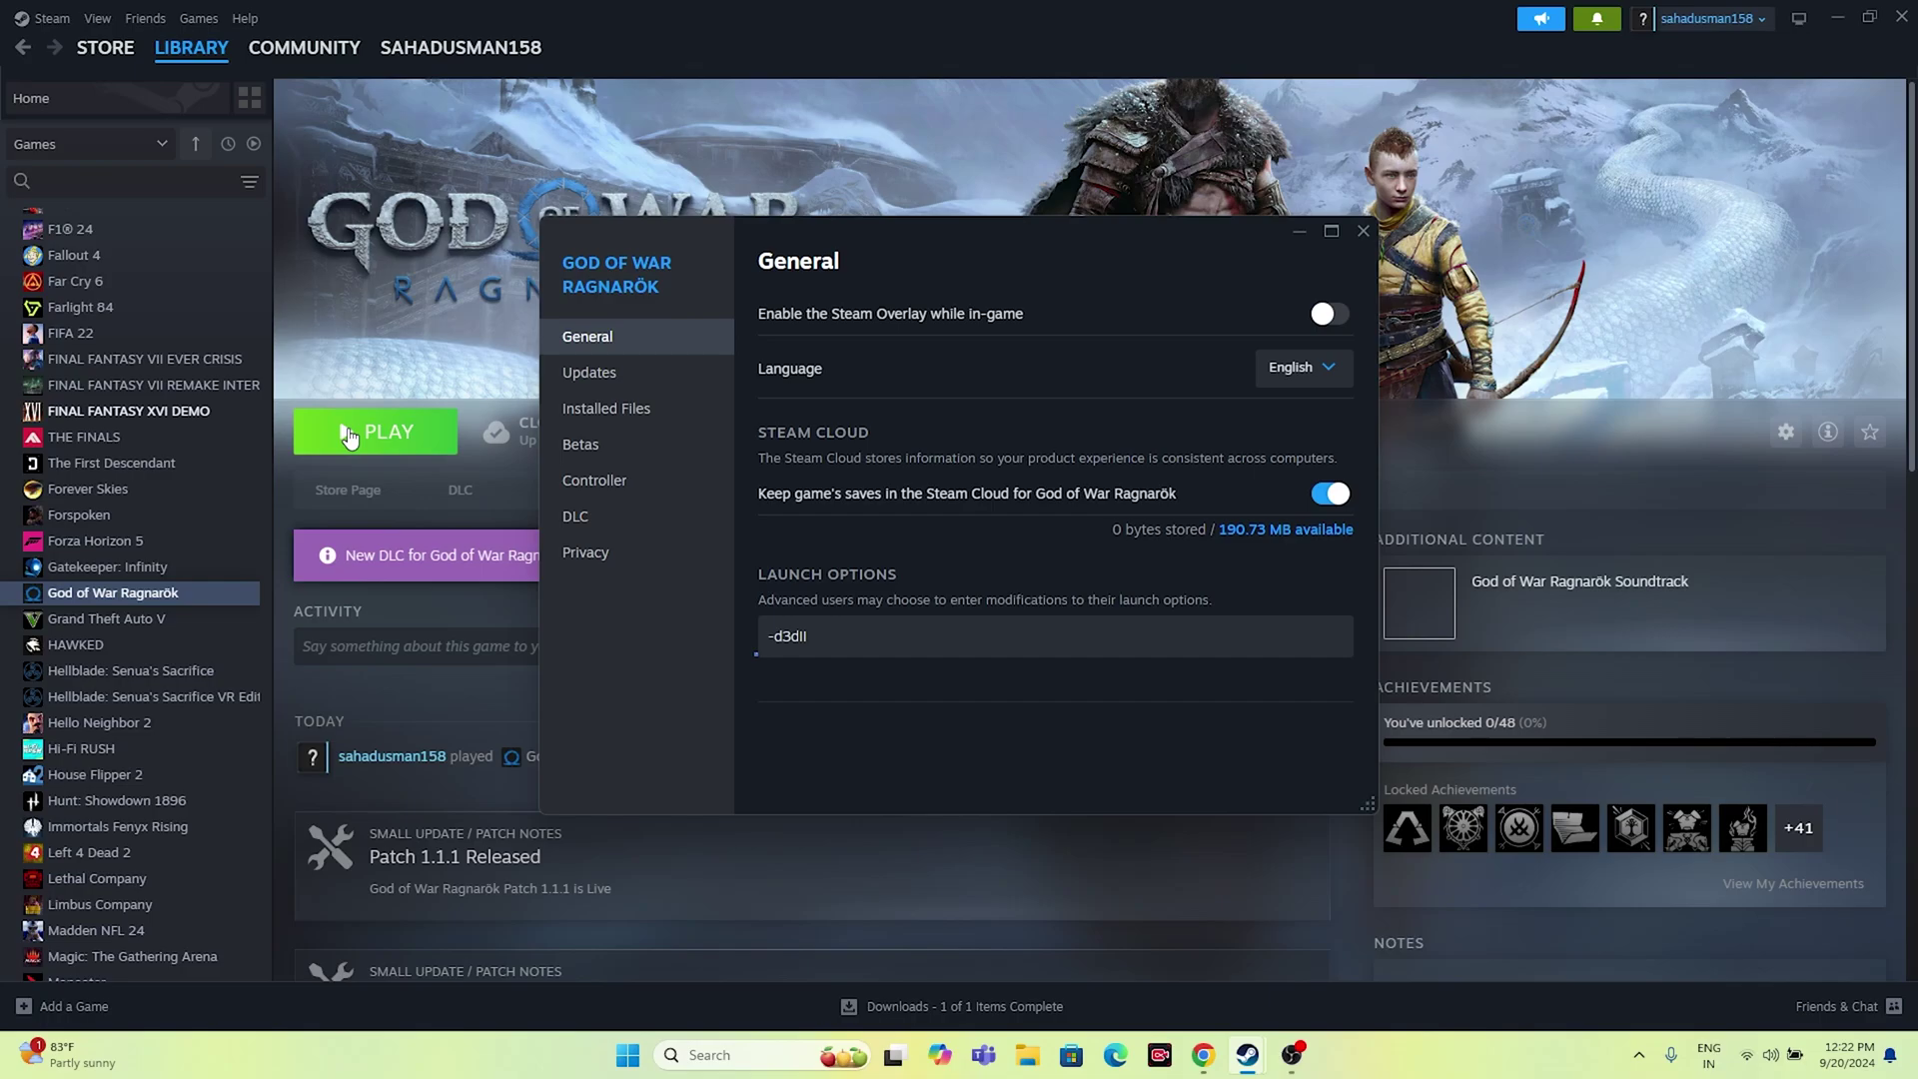
Clear God of War Ragnarök's launch options and close its properties, then minimize Steam
click(807, 635)
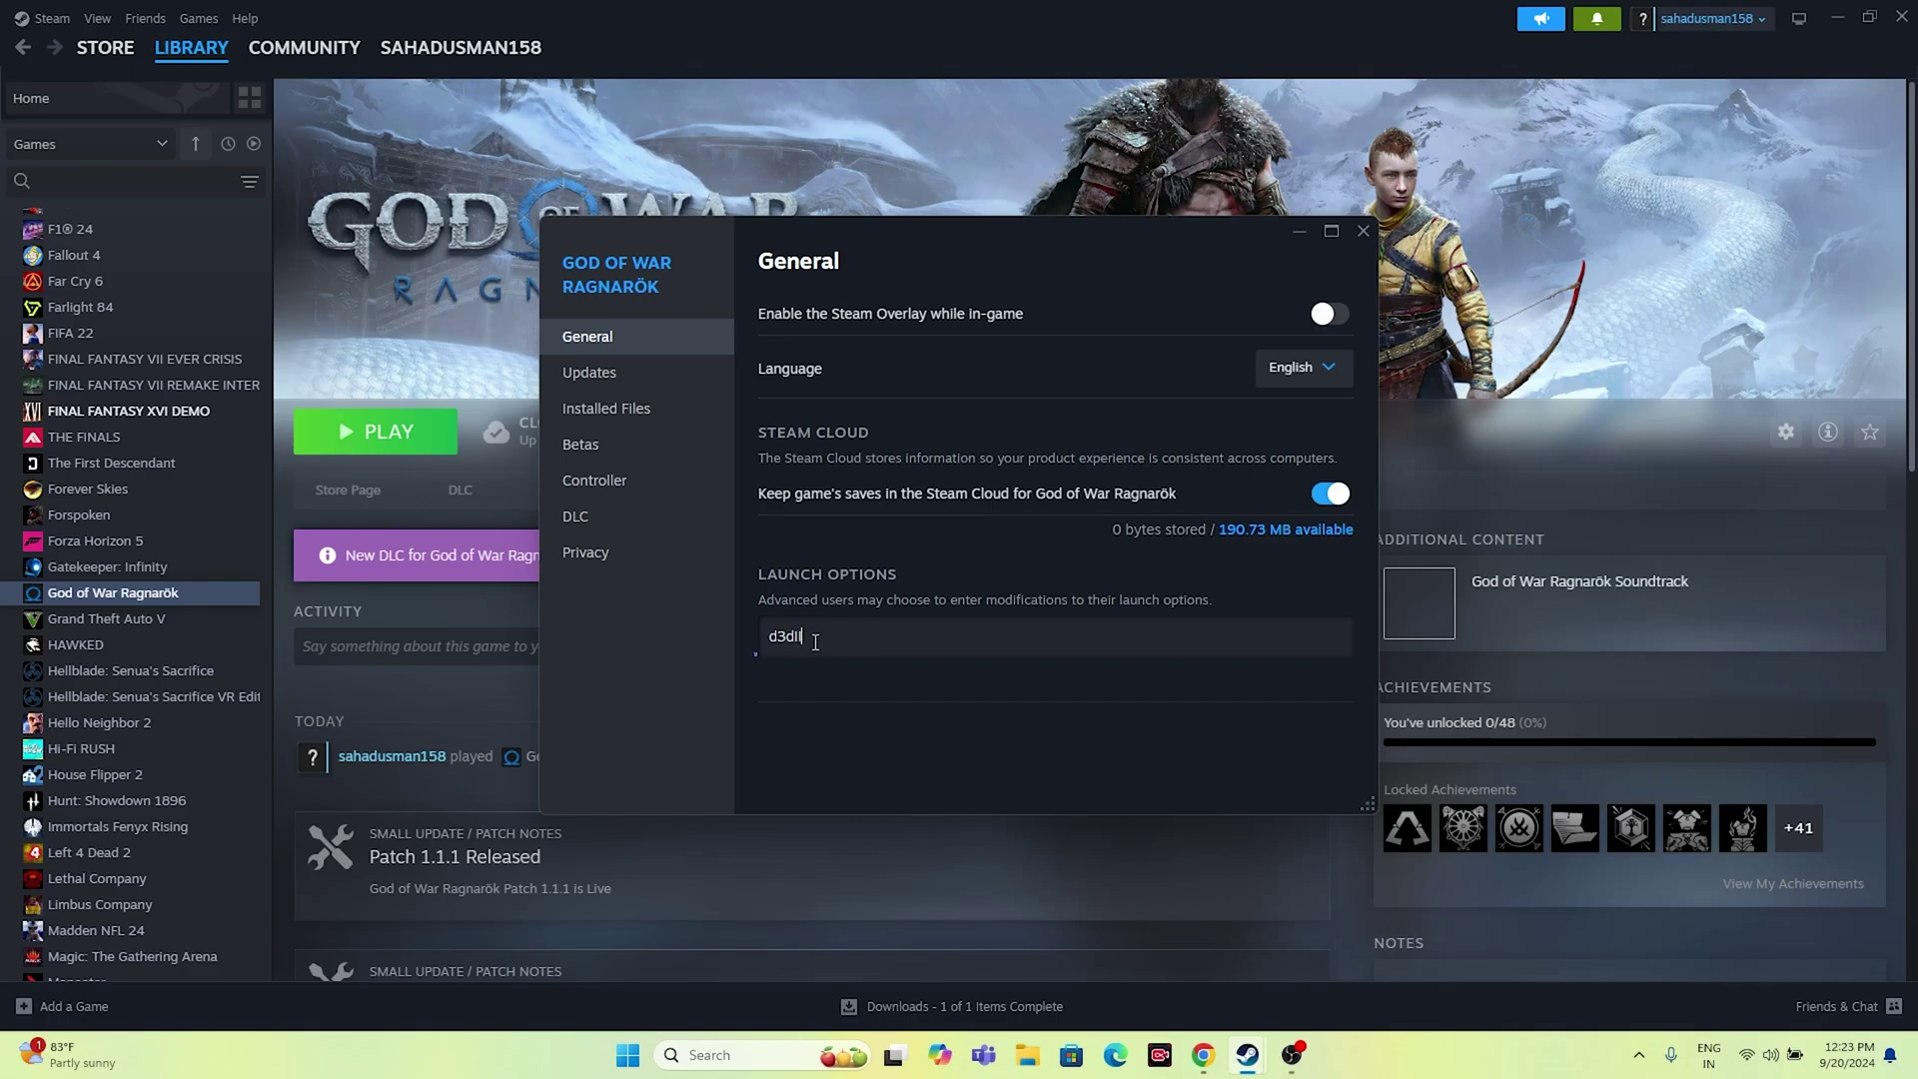
drag(815, 642, 736, 644)
key(BackSpace)
click(1362, 231)
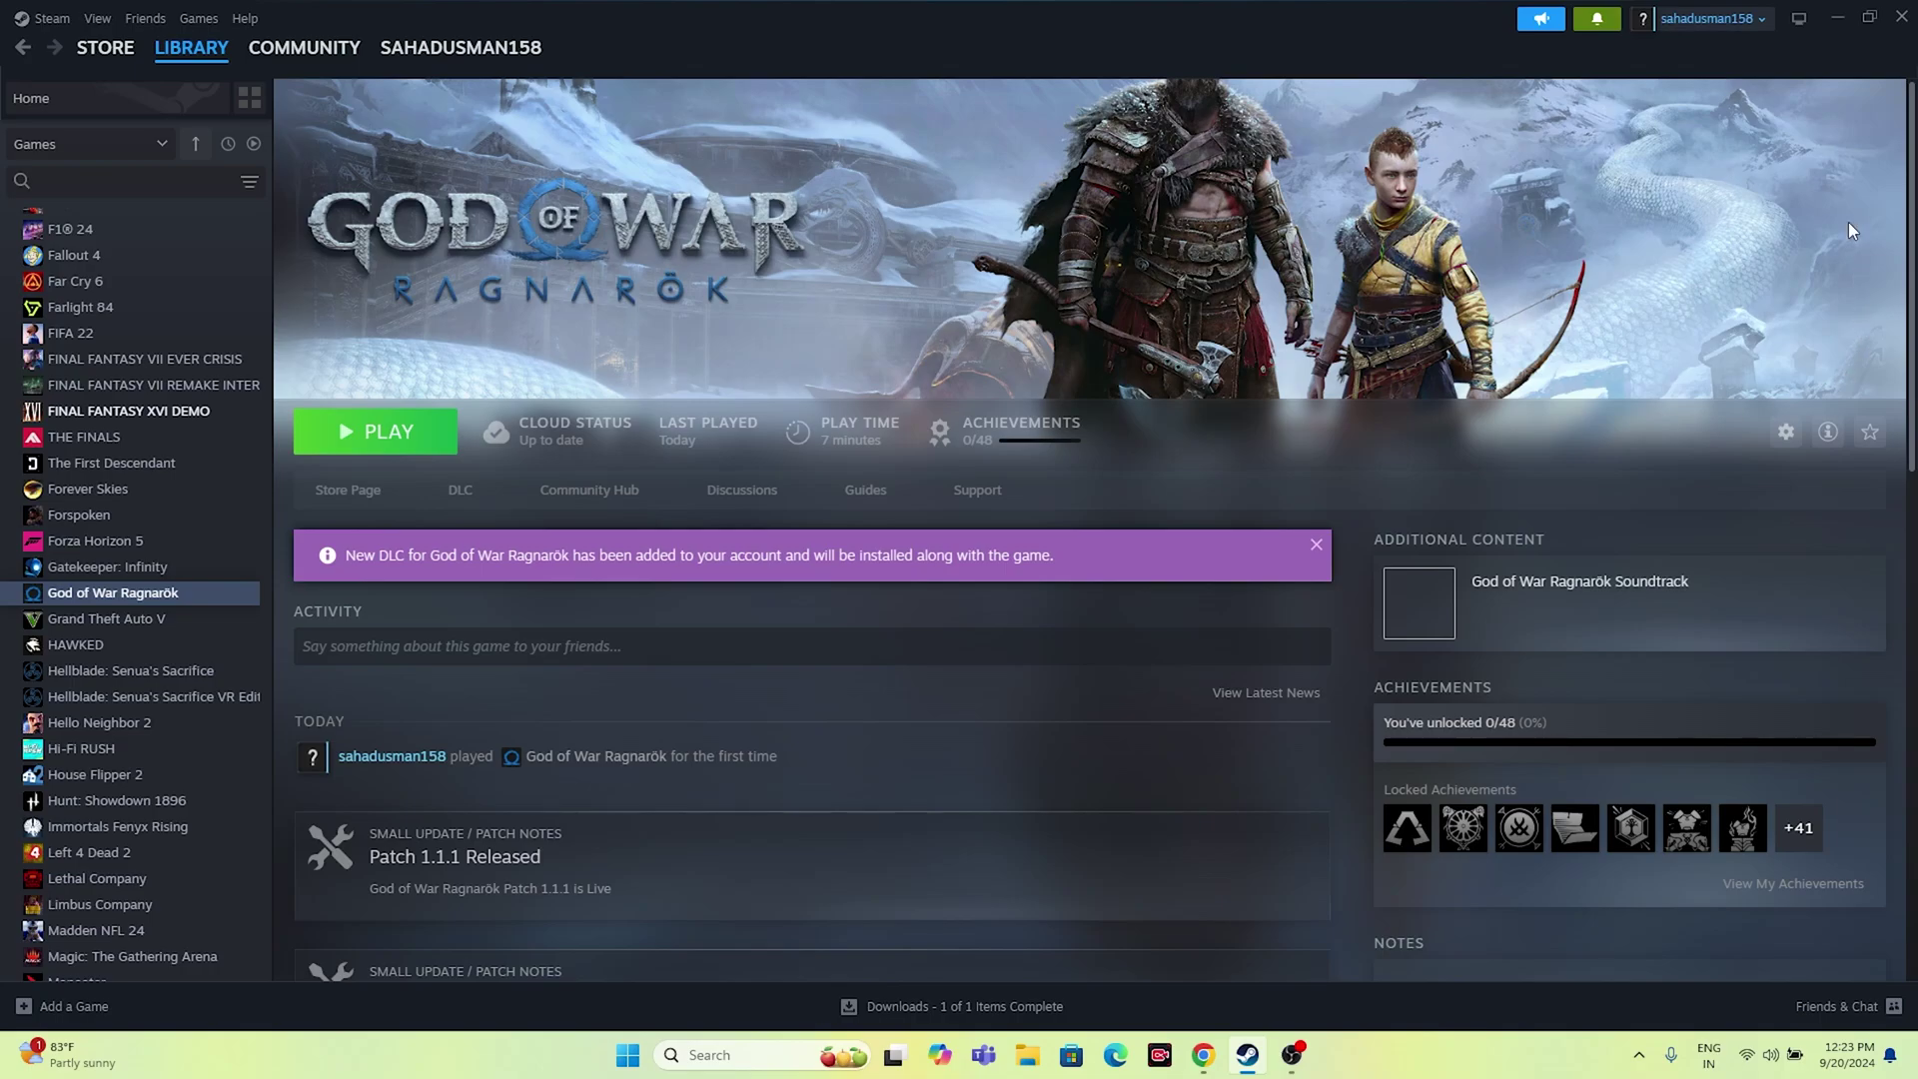
click(1836, 19)
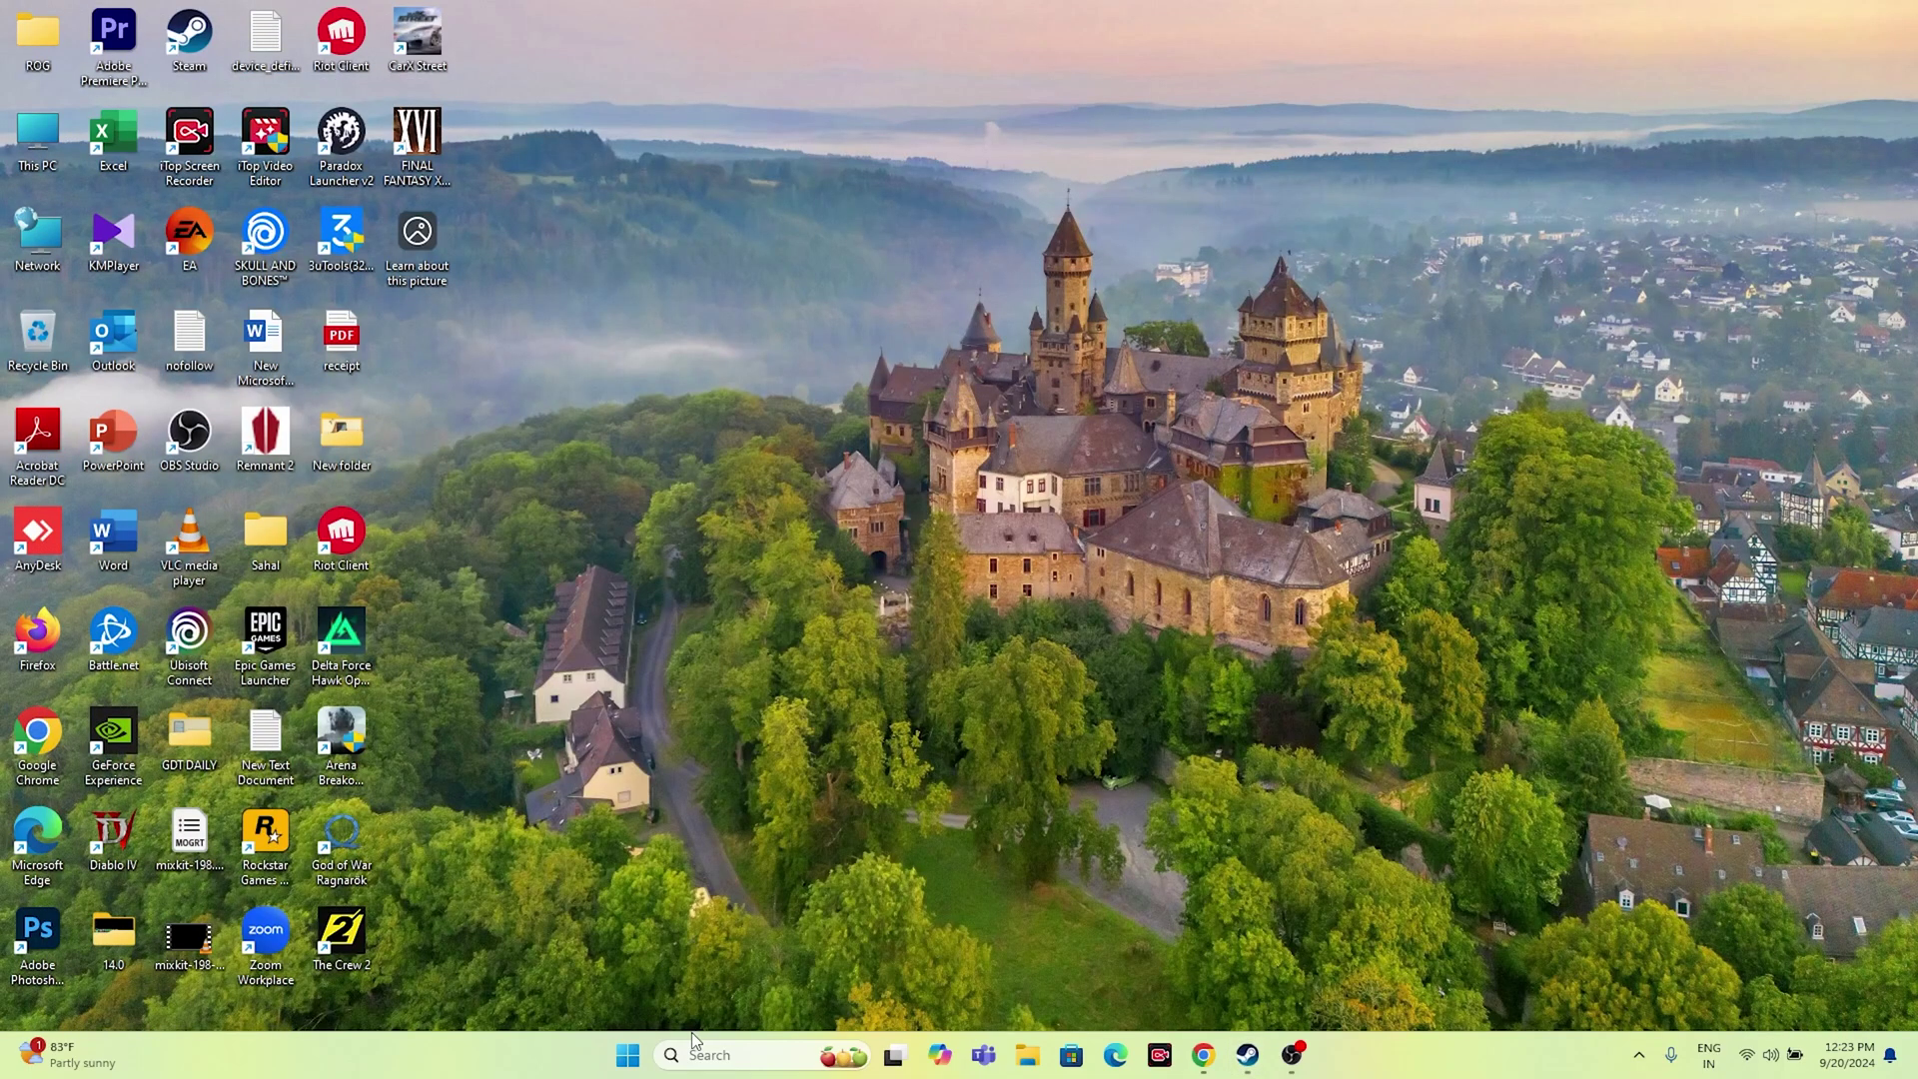
Open Task Manager and maximize its window to show the running processes
right_click(643, 1057)
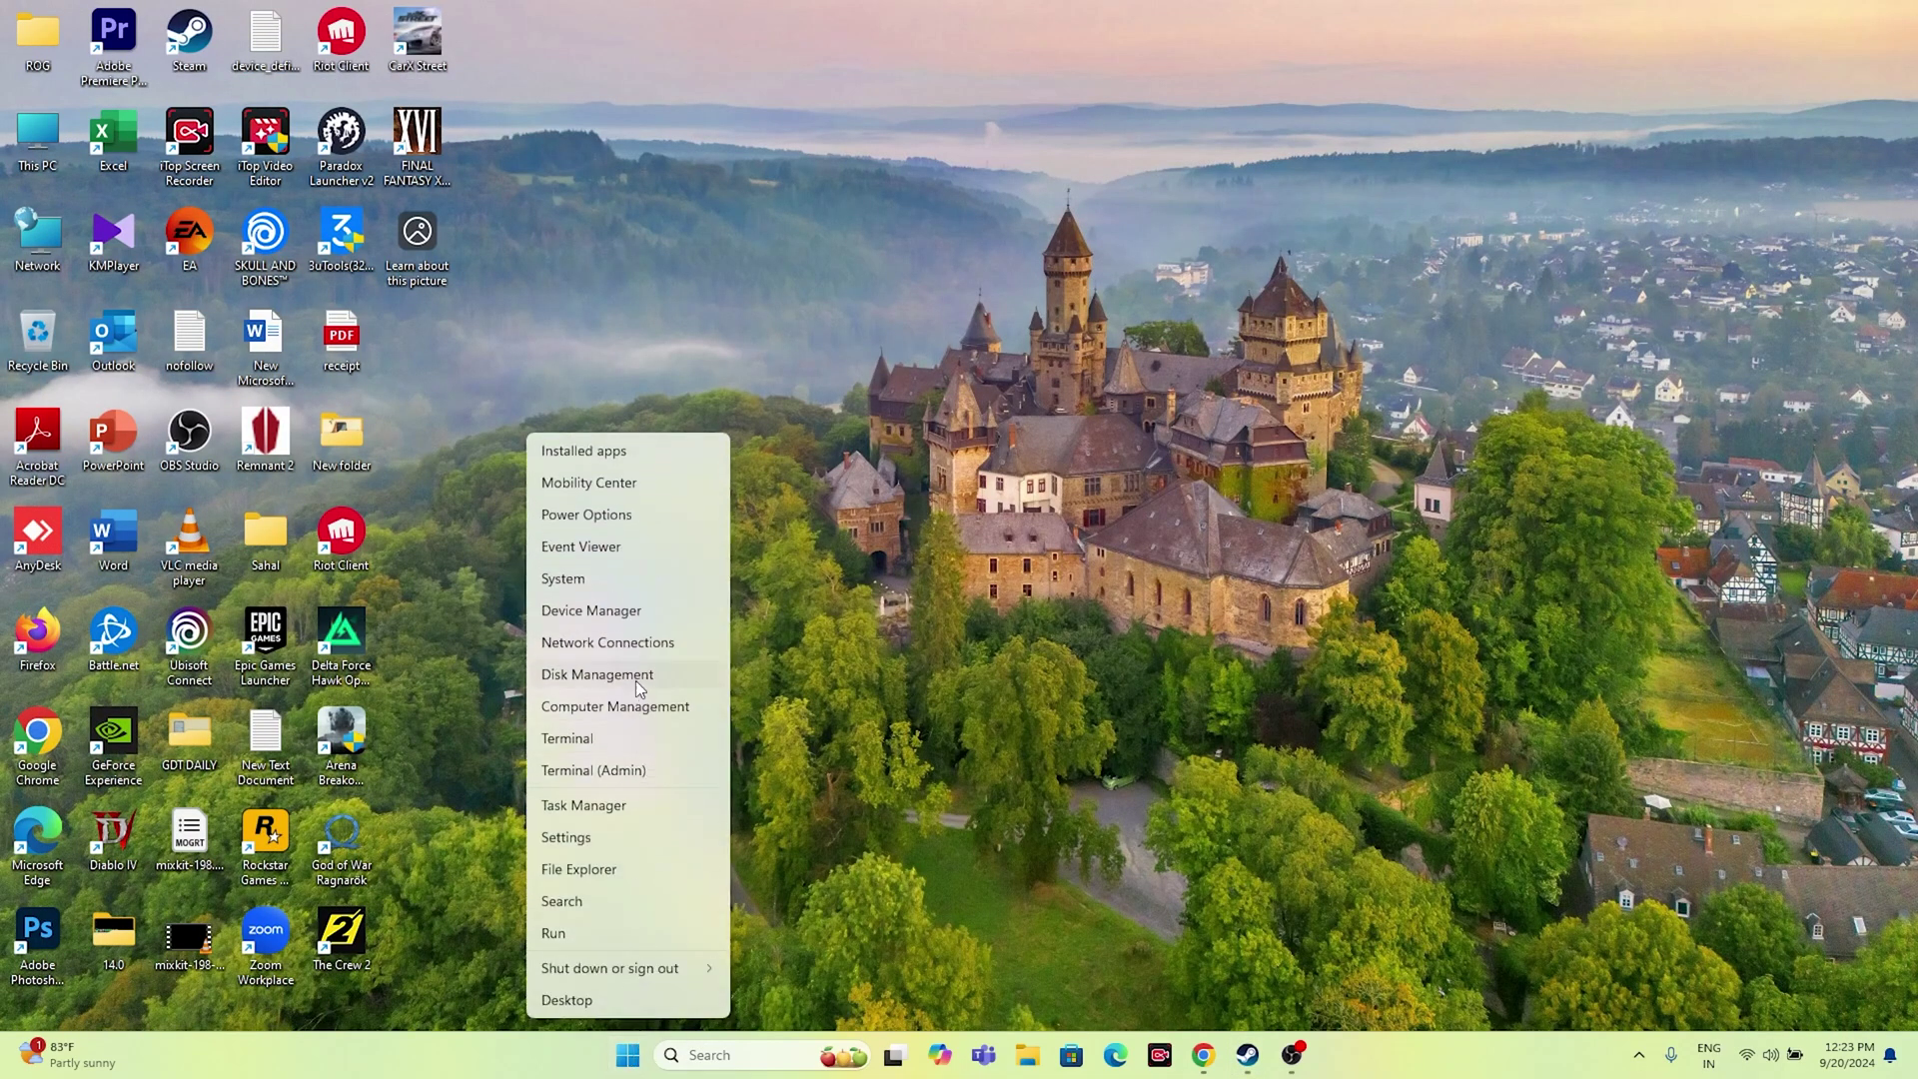
click(631, 807)
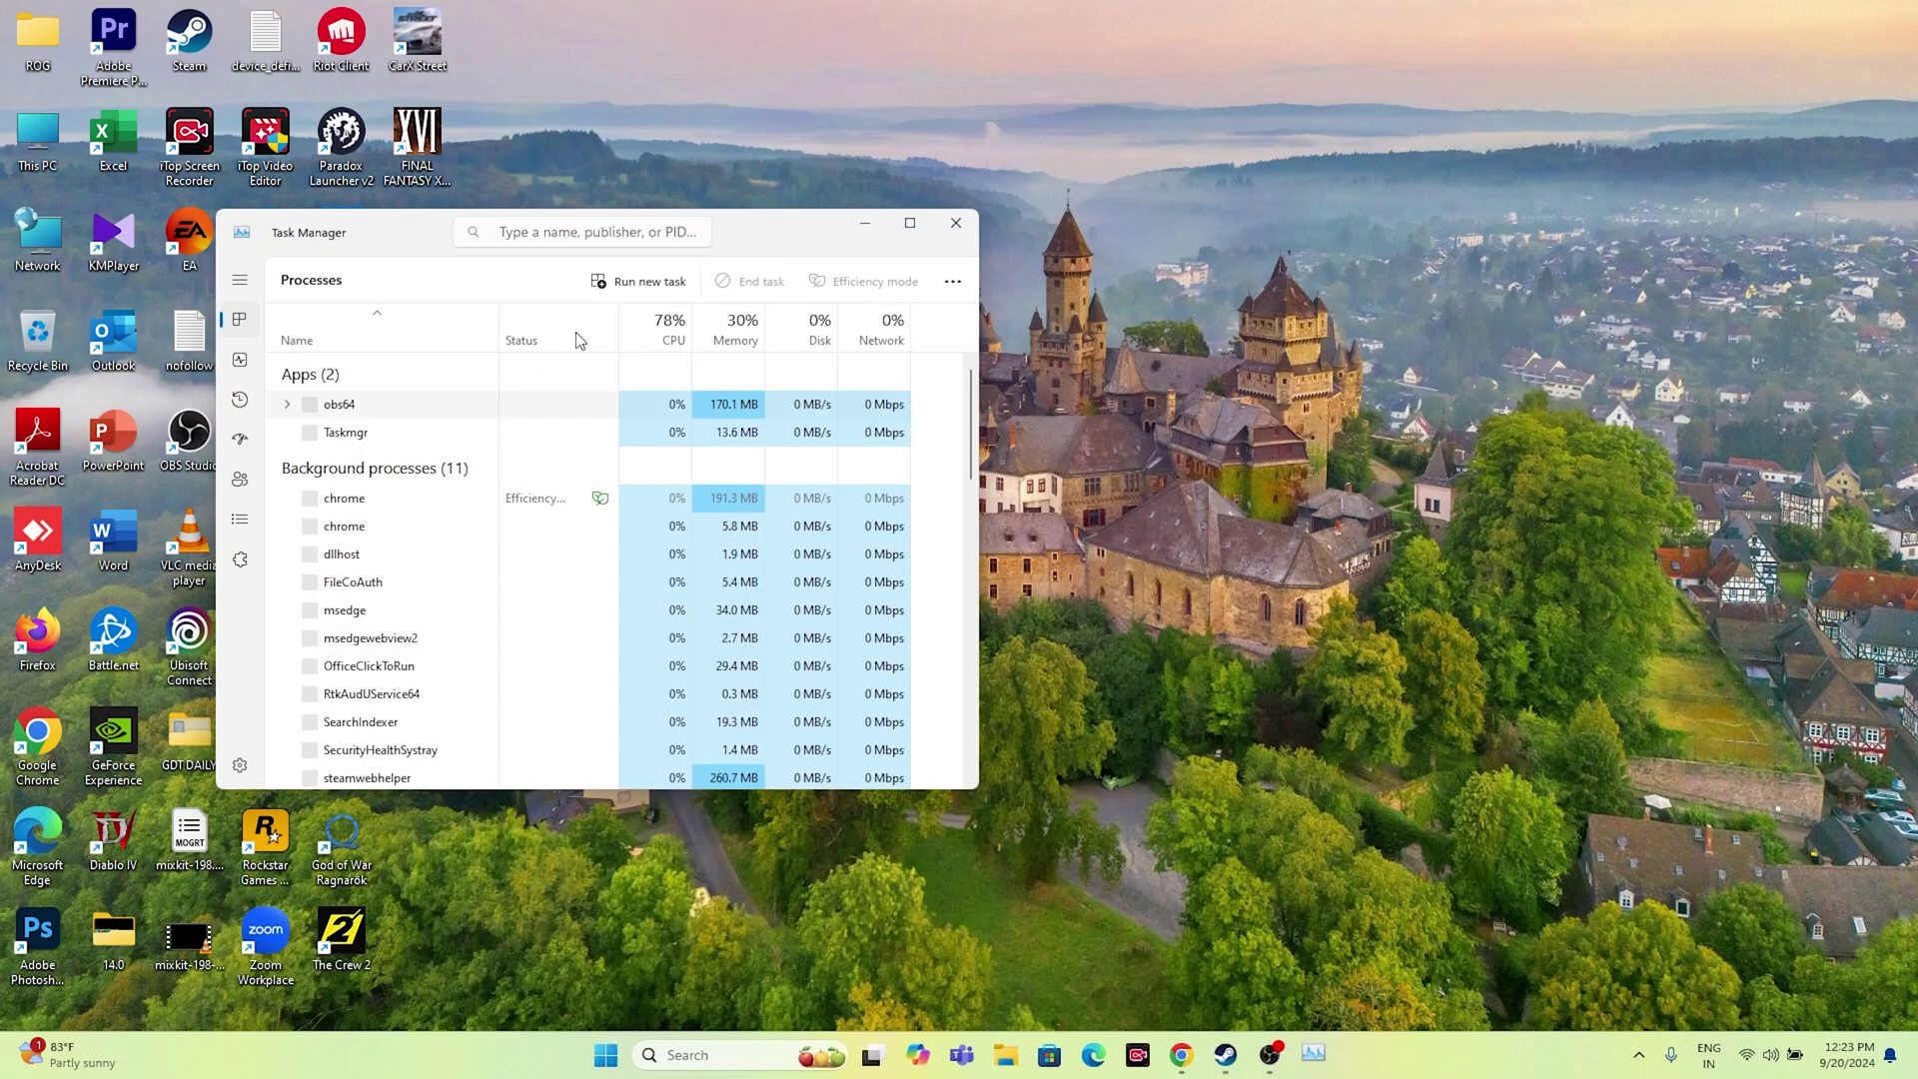
click(909, 222)
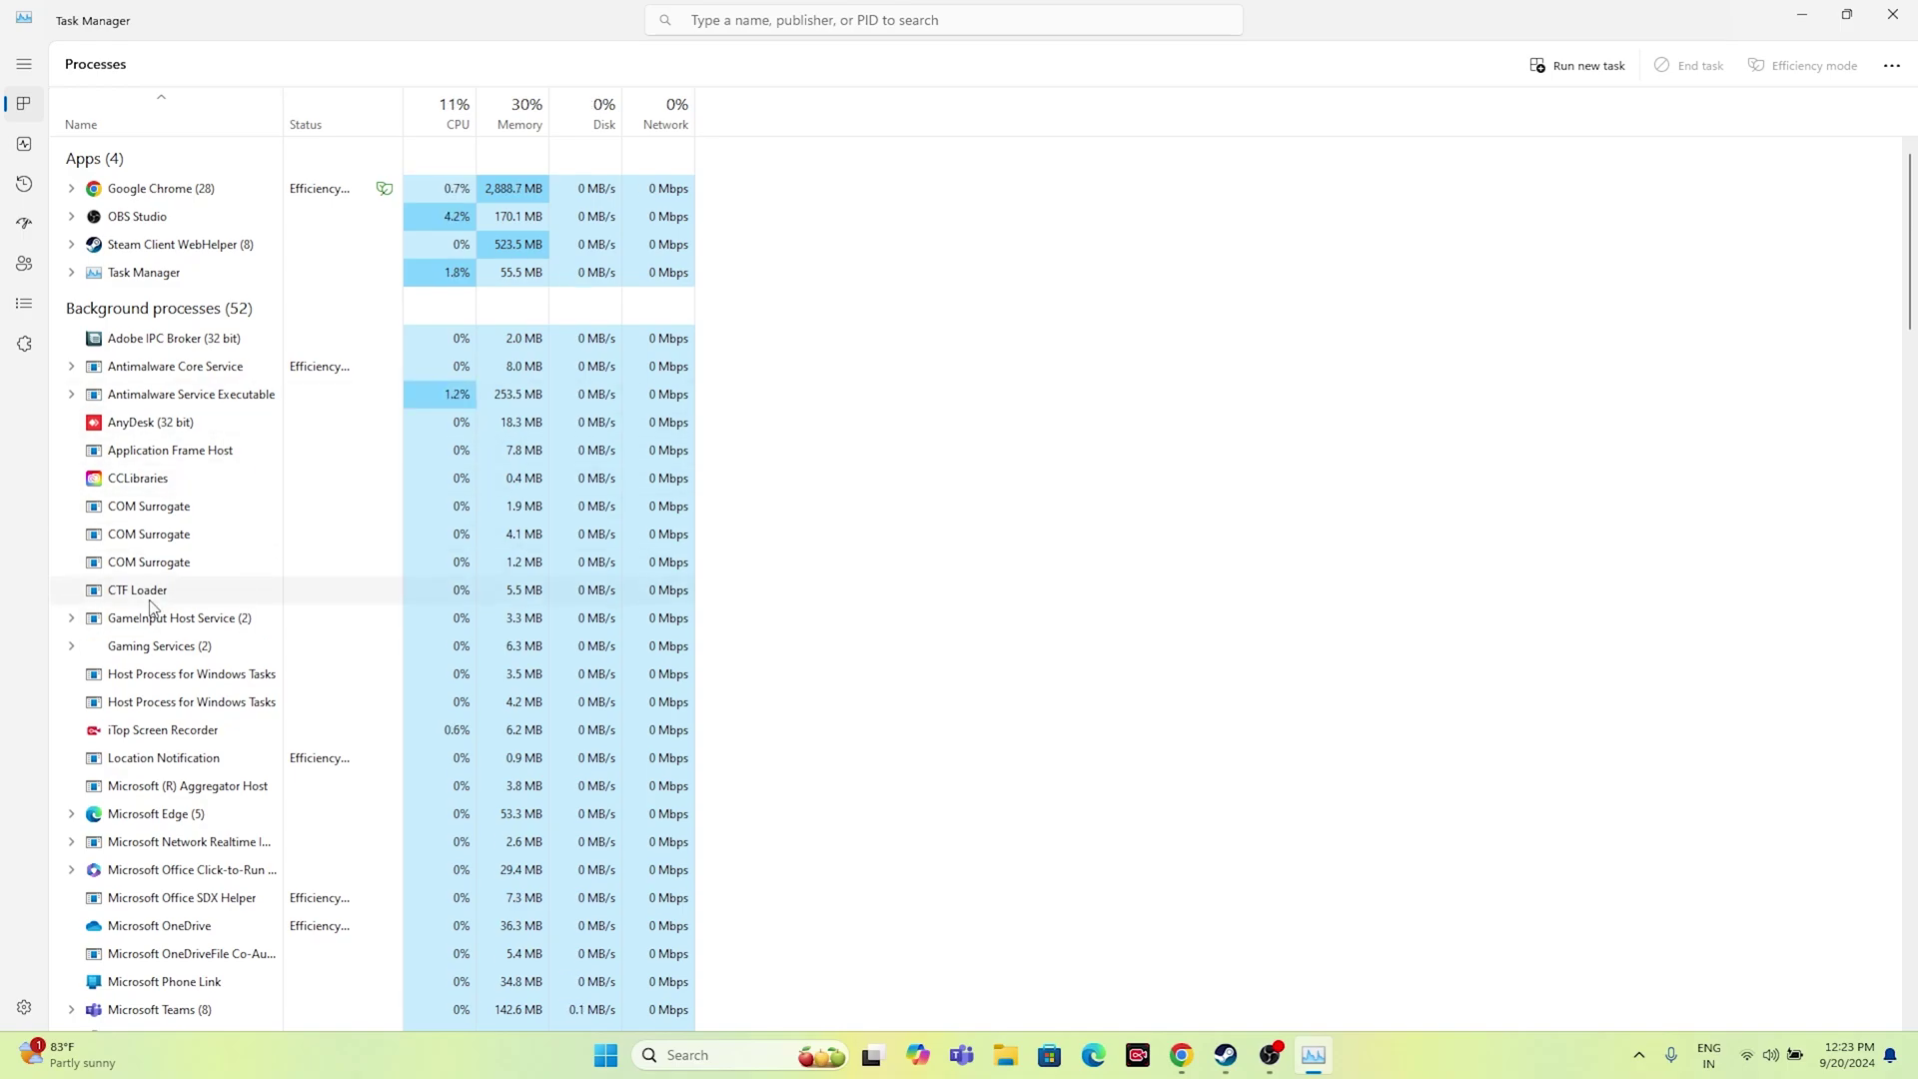
Close Task Manager and open the Windows Graphics settings
click(1893, 14)
click(1247, 1054)
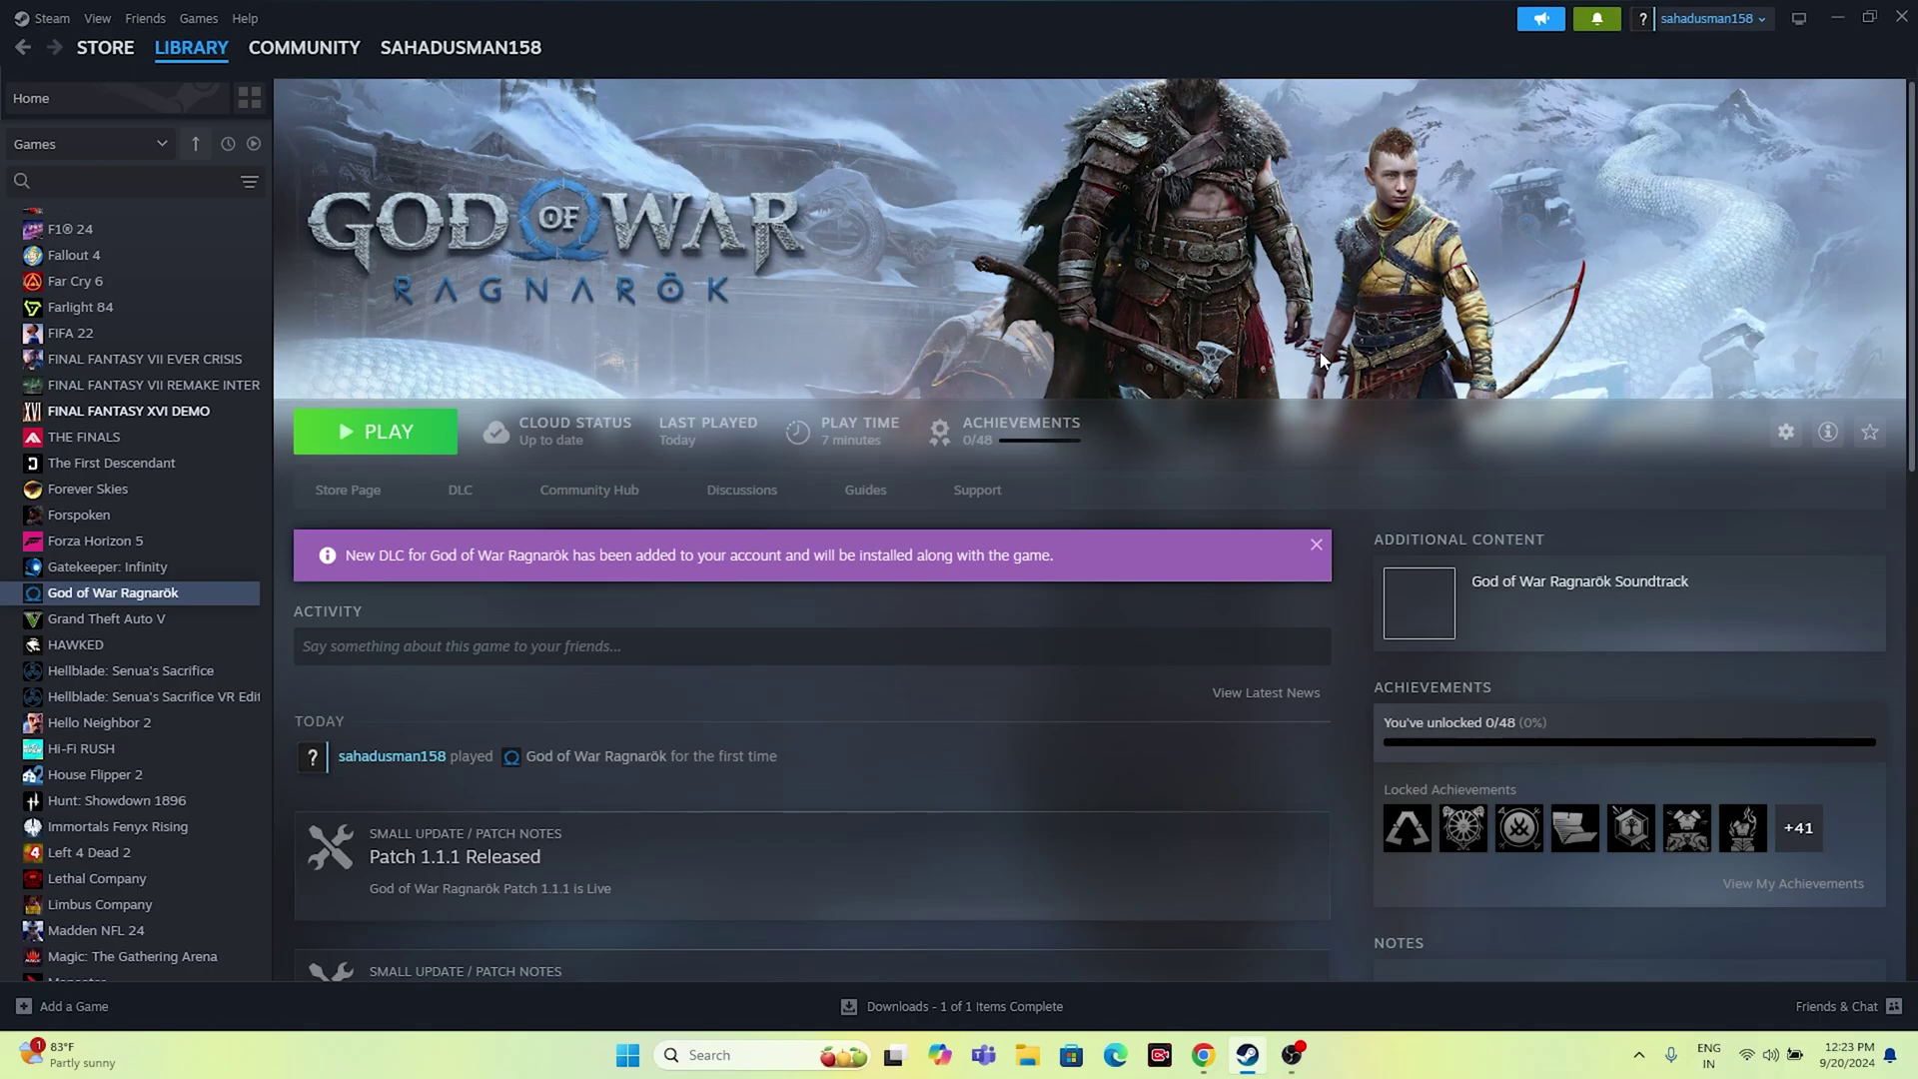
click(1835, 17)
click(761, 1057)
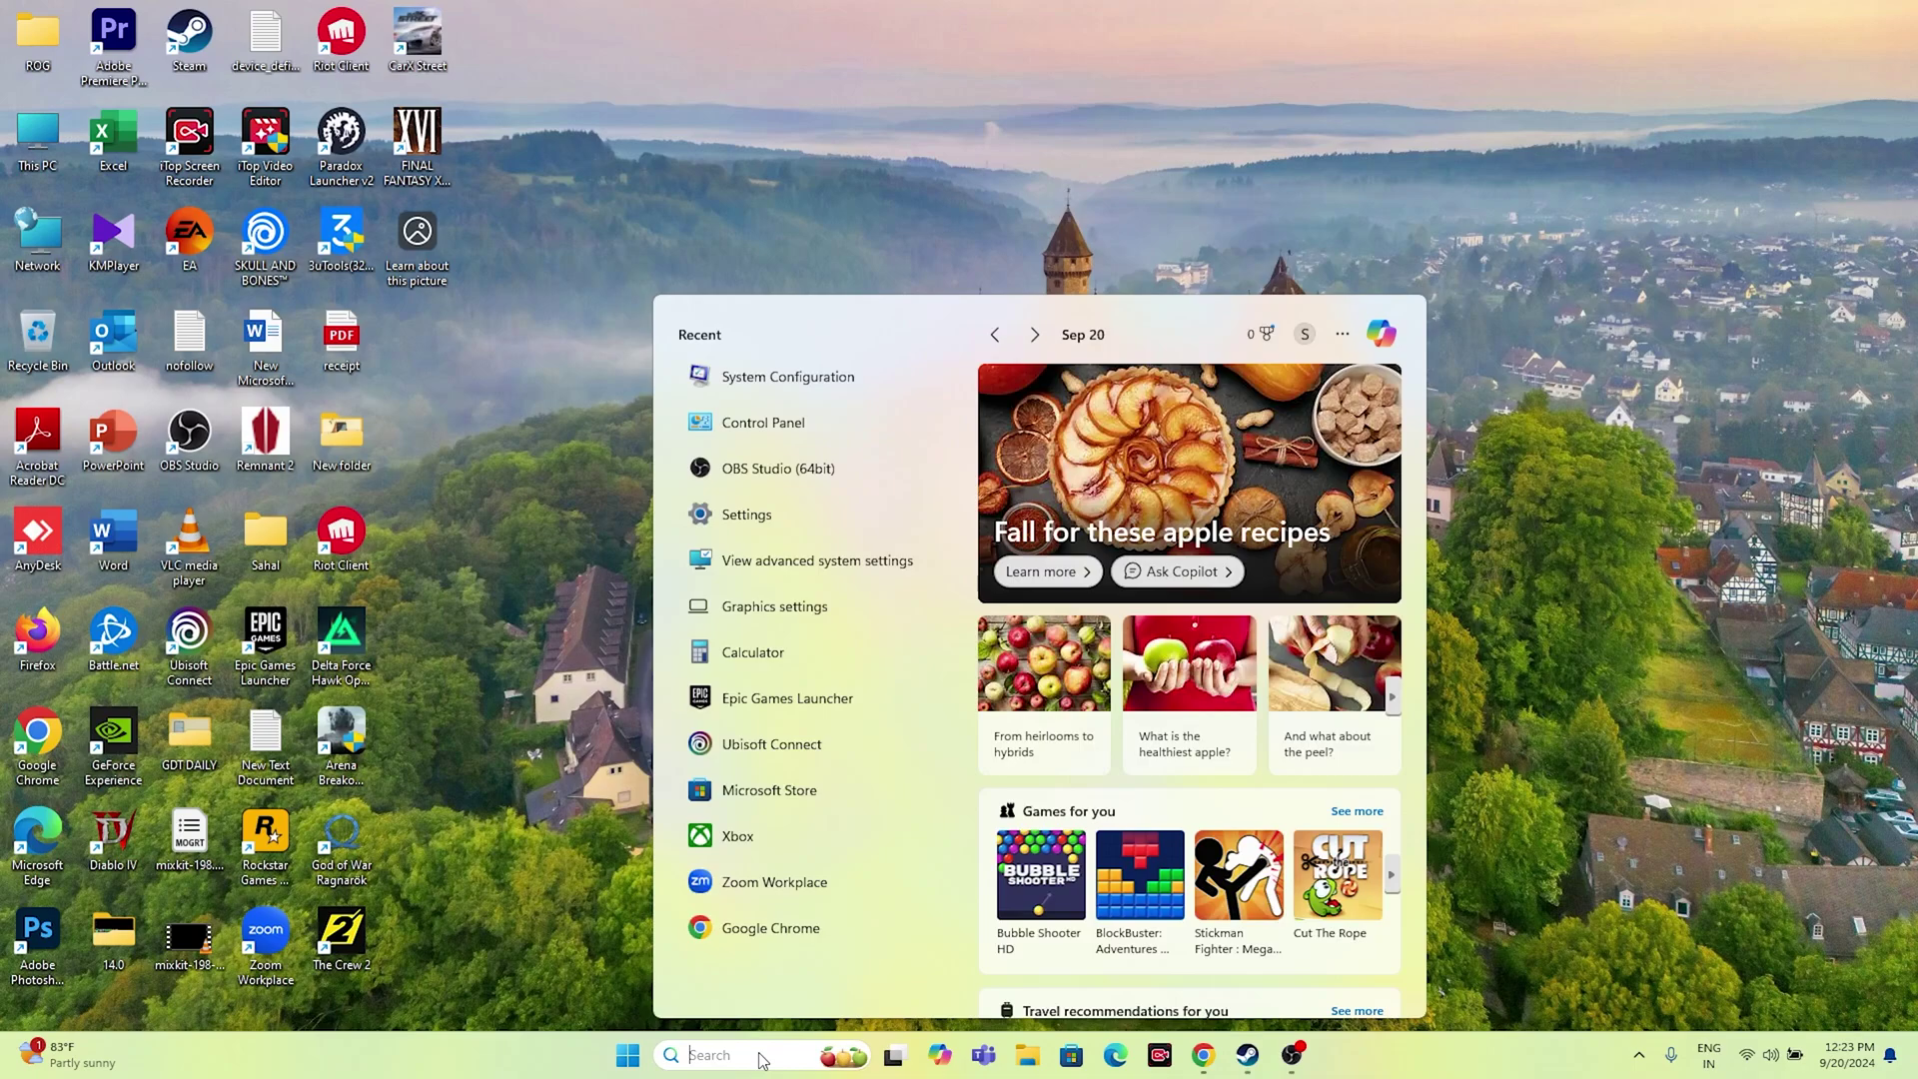
text(GRAPHICS)
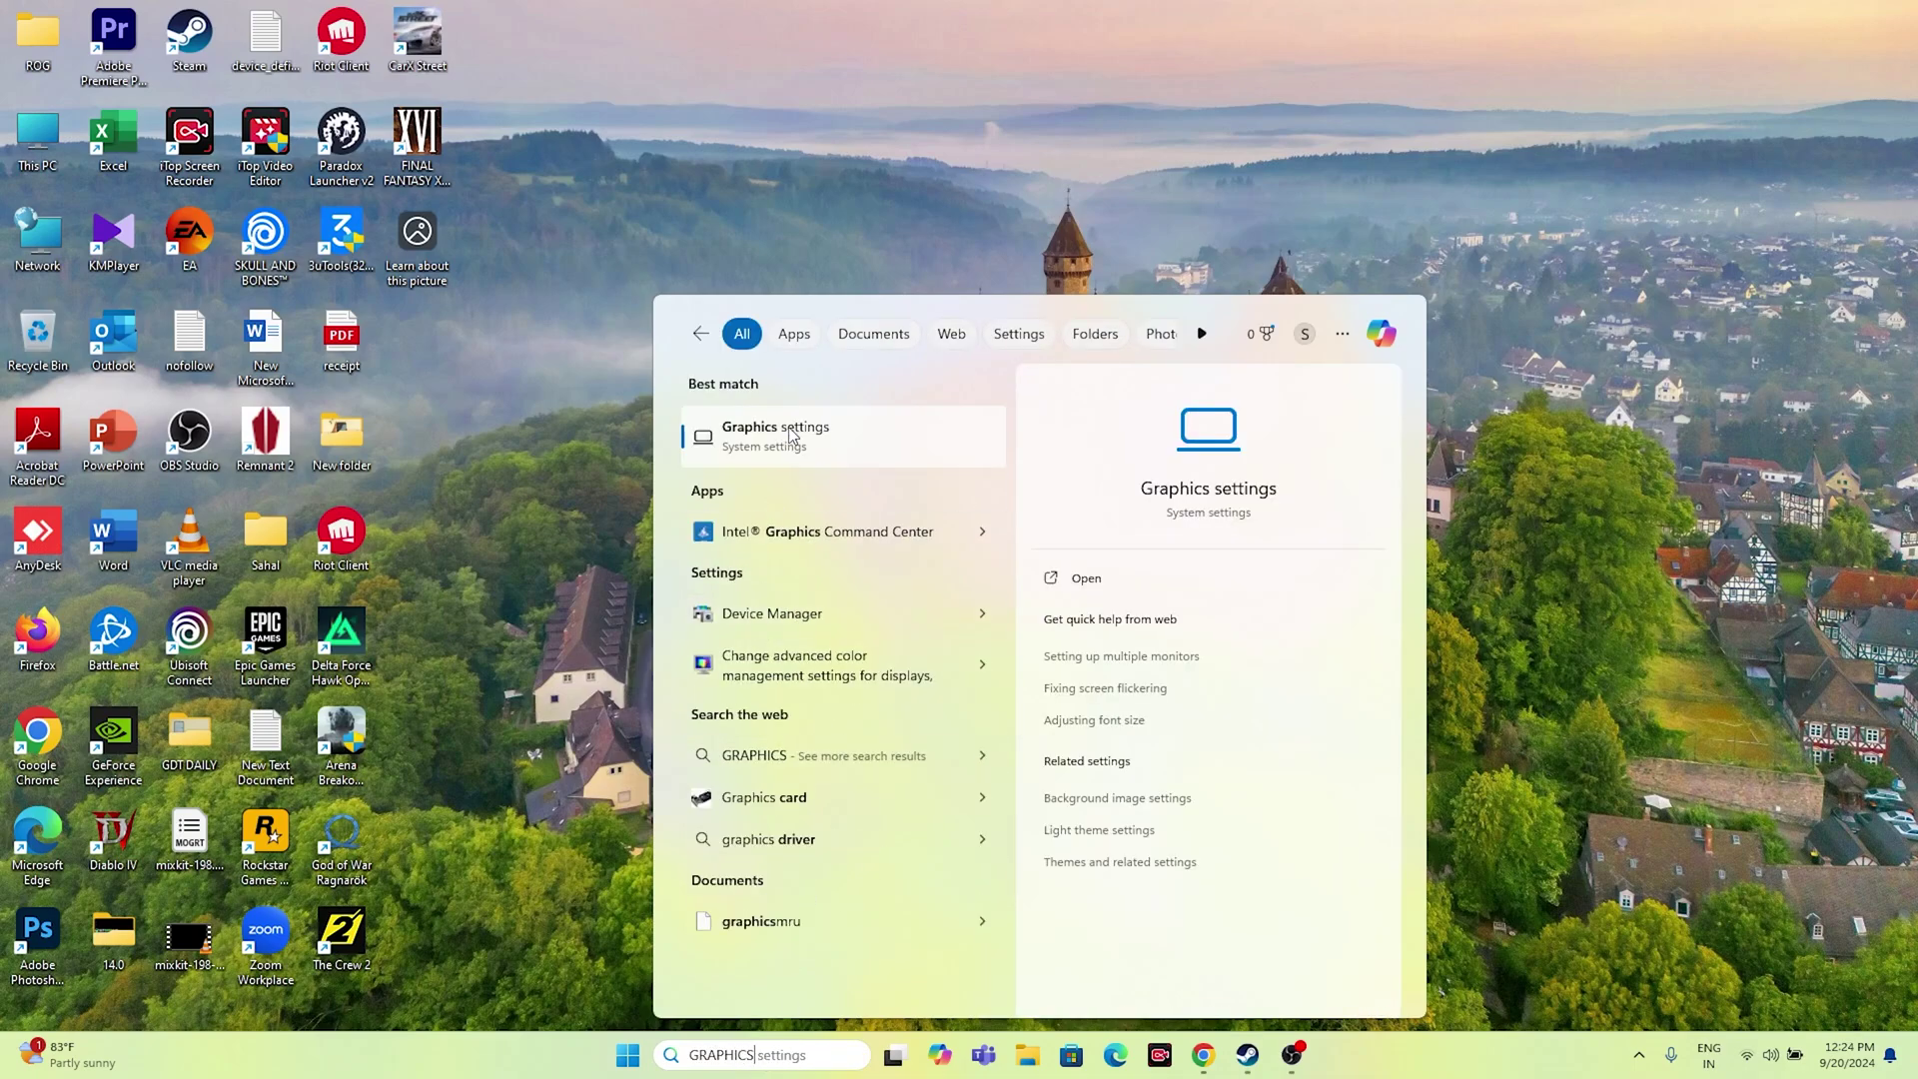
click(789, 435)
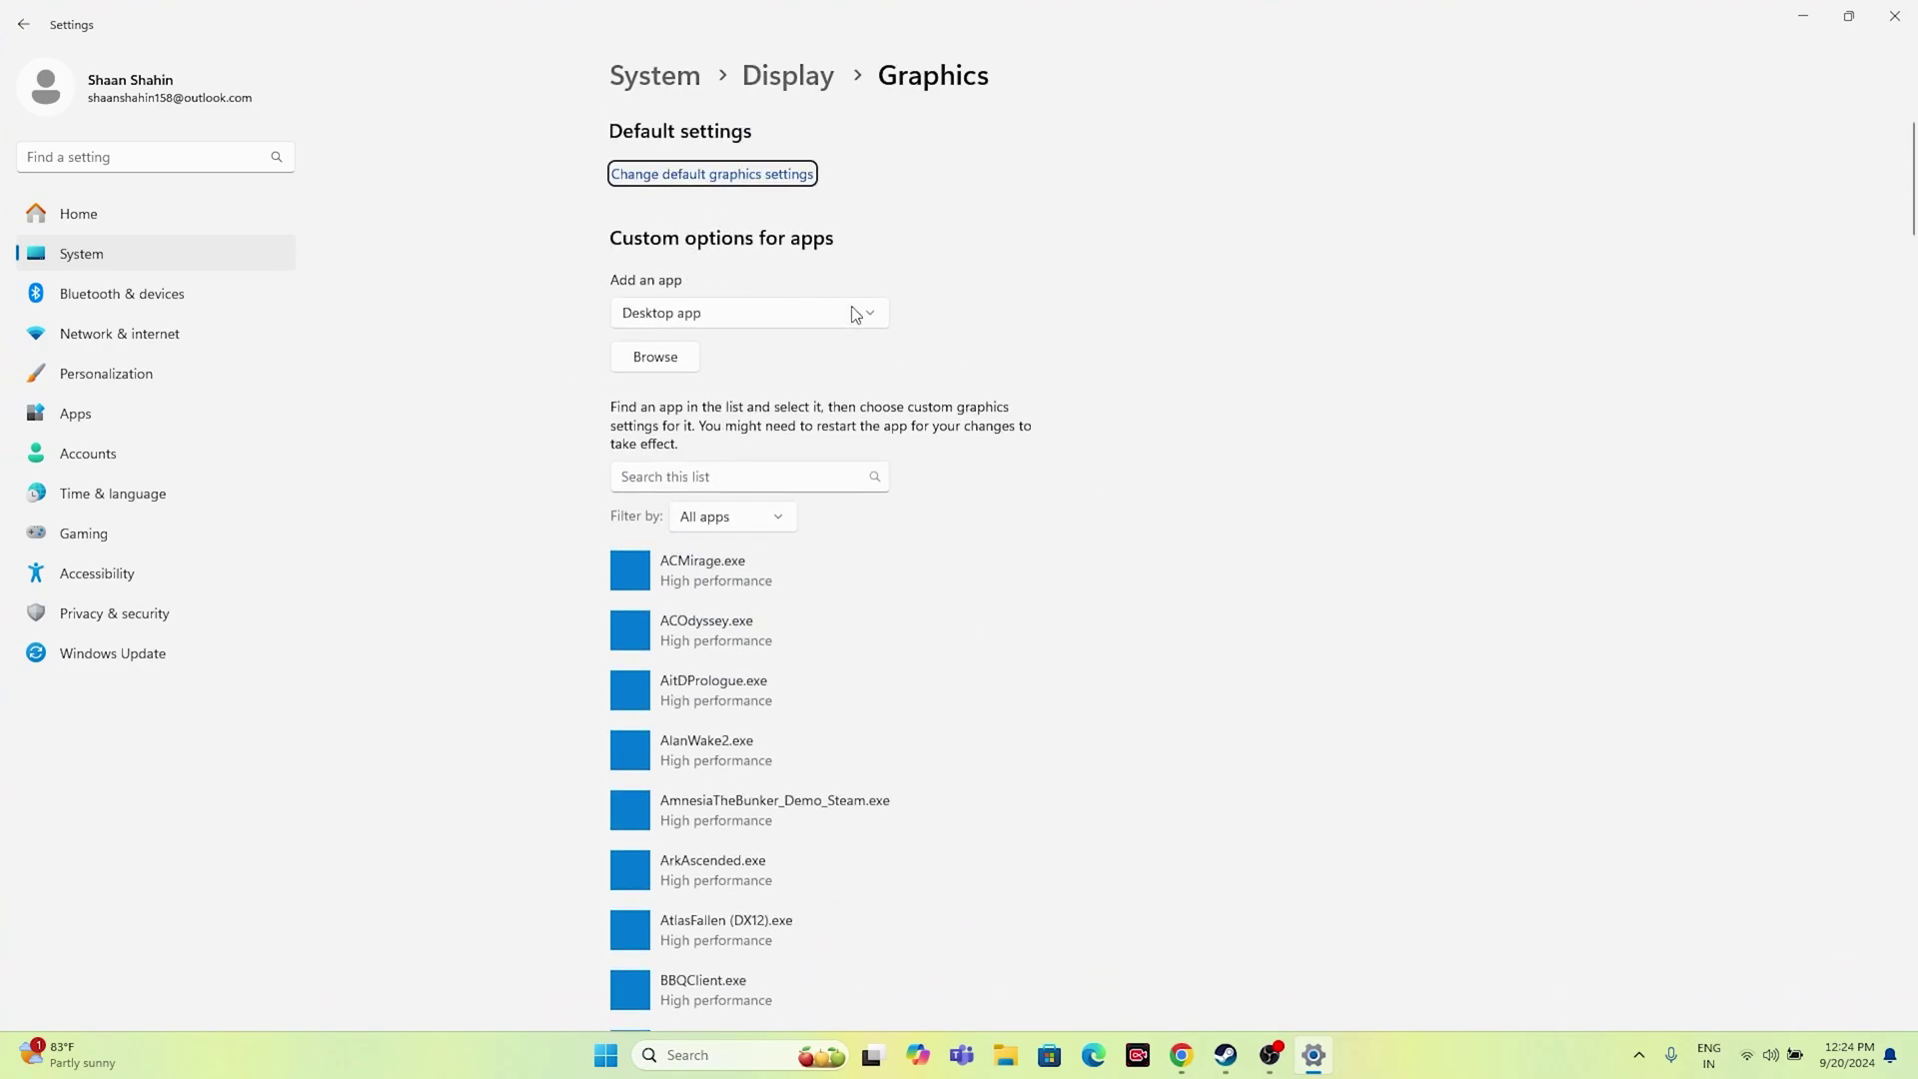
Browse for a desktop app to add to the custom graphics options, opening C:\Program Files (x86)\Steam
click(668, 361)
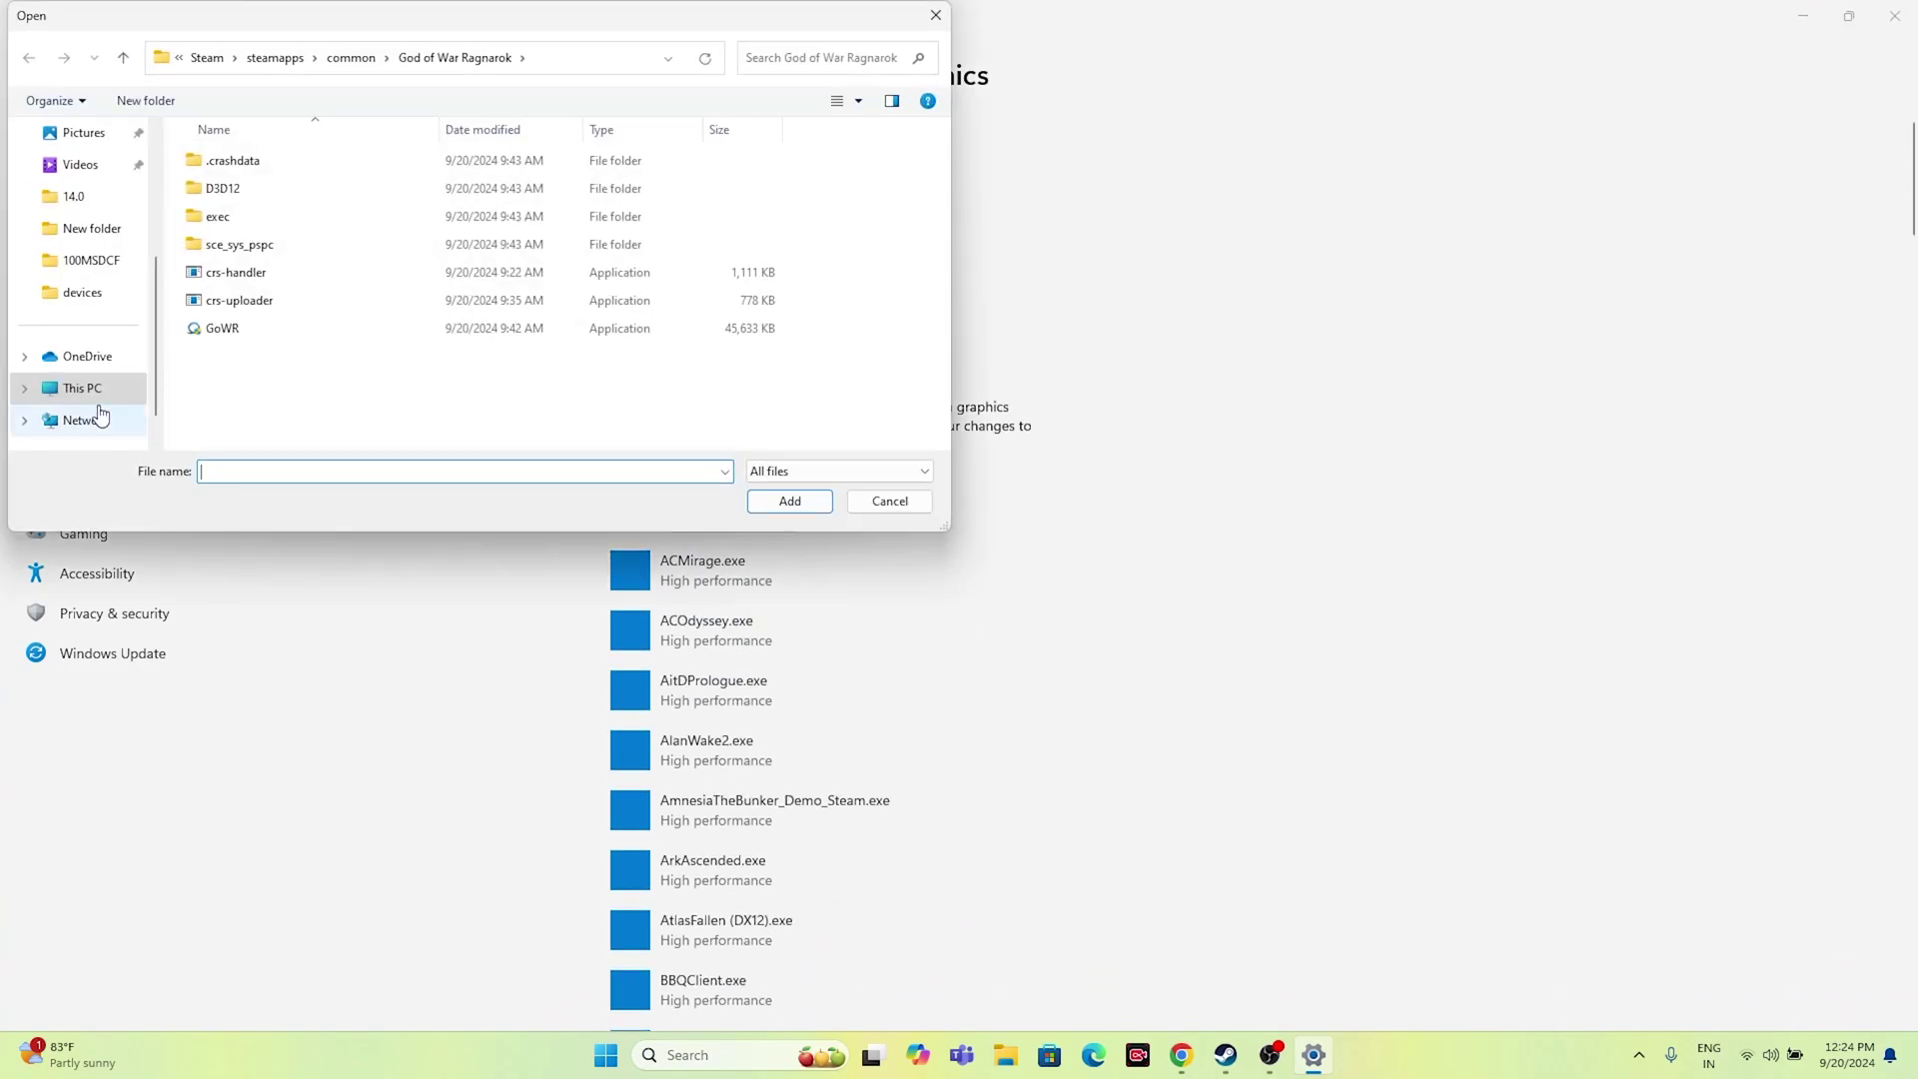
click(90, 389)
double_click(290, 165)
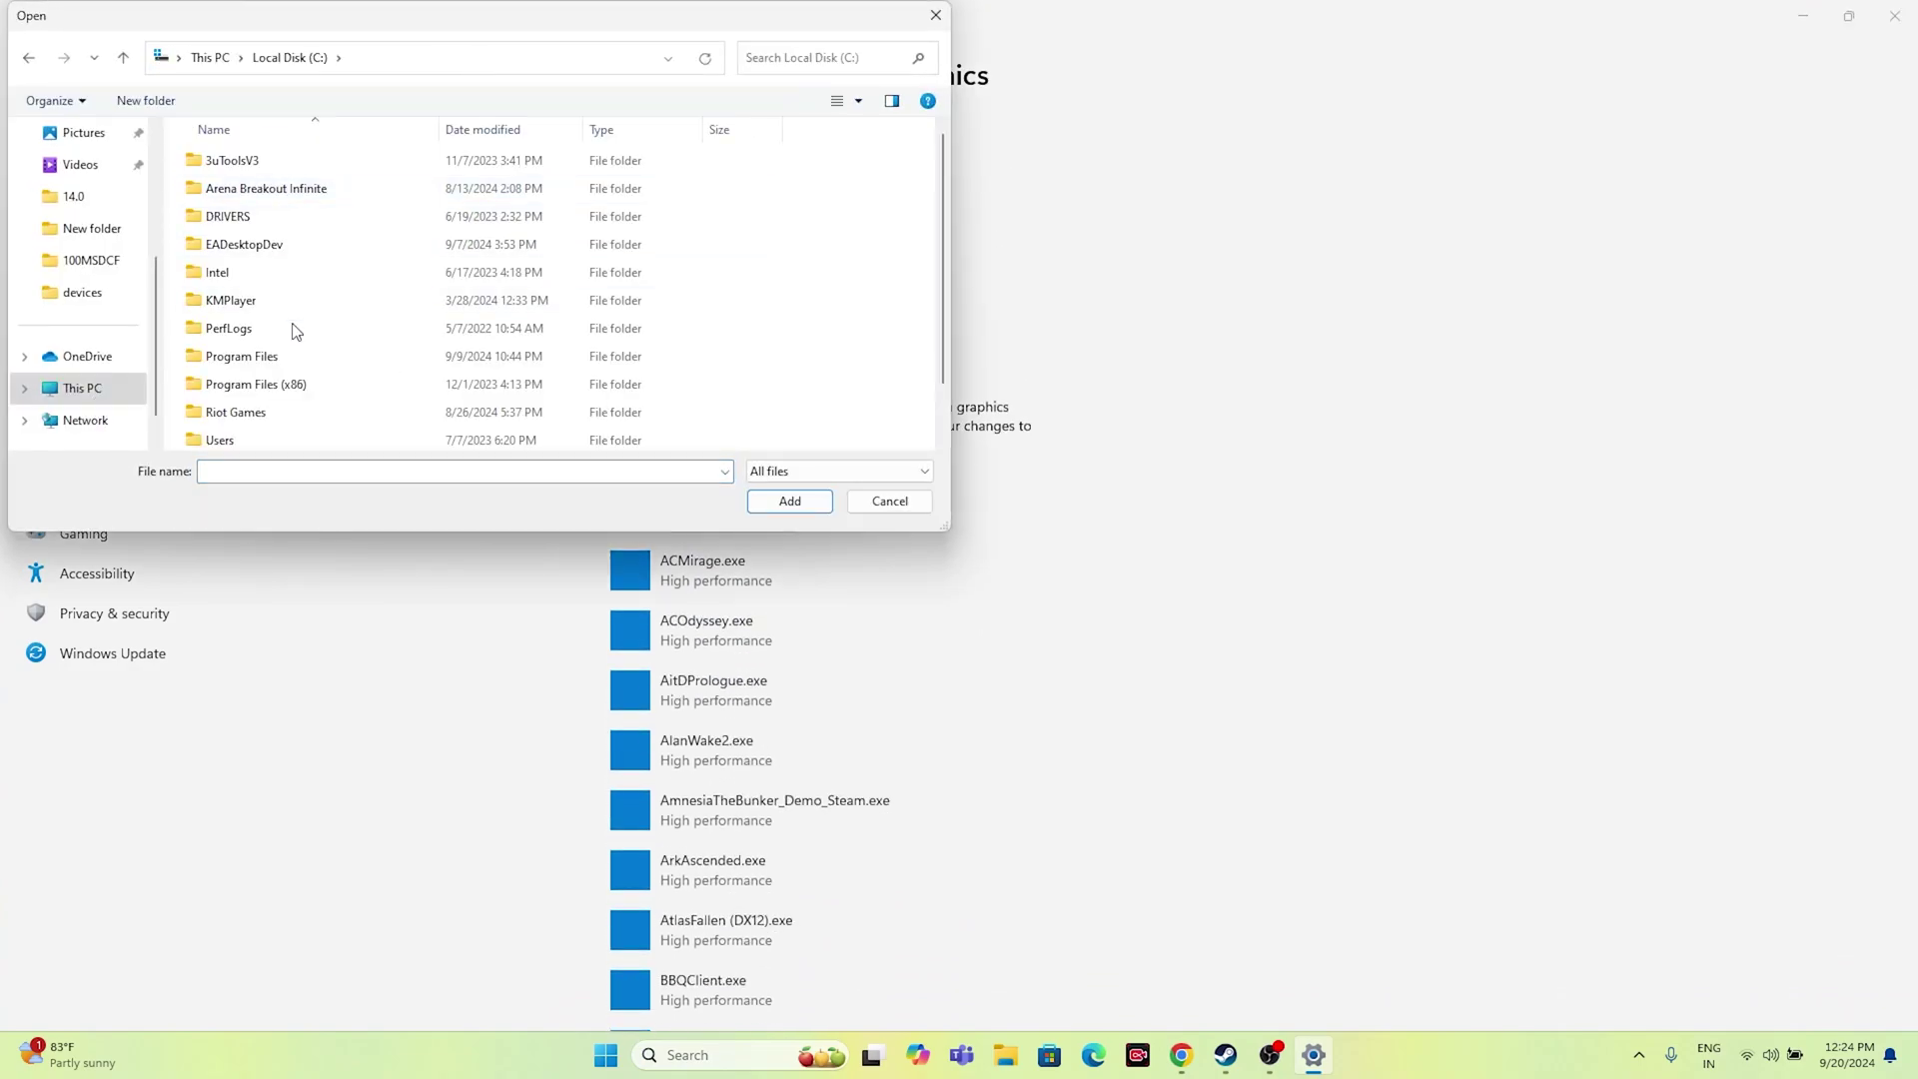
double_click(298, 385)
scroll(305, 299, down, 5)
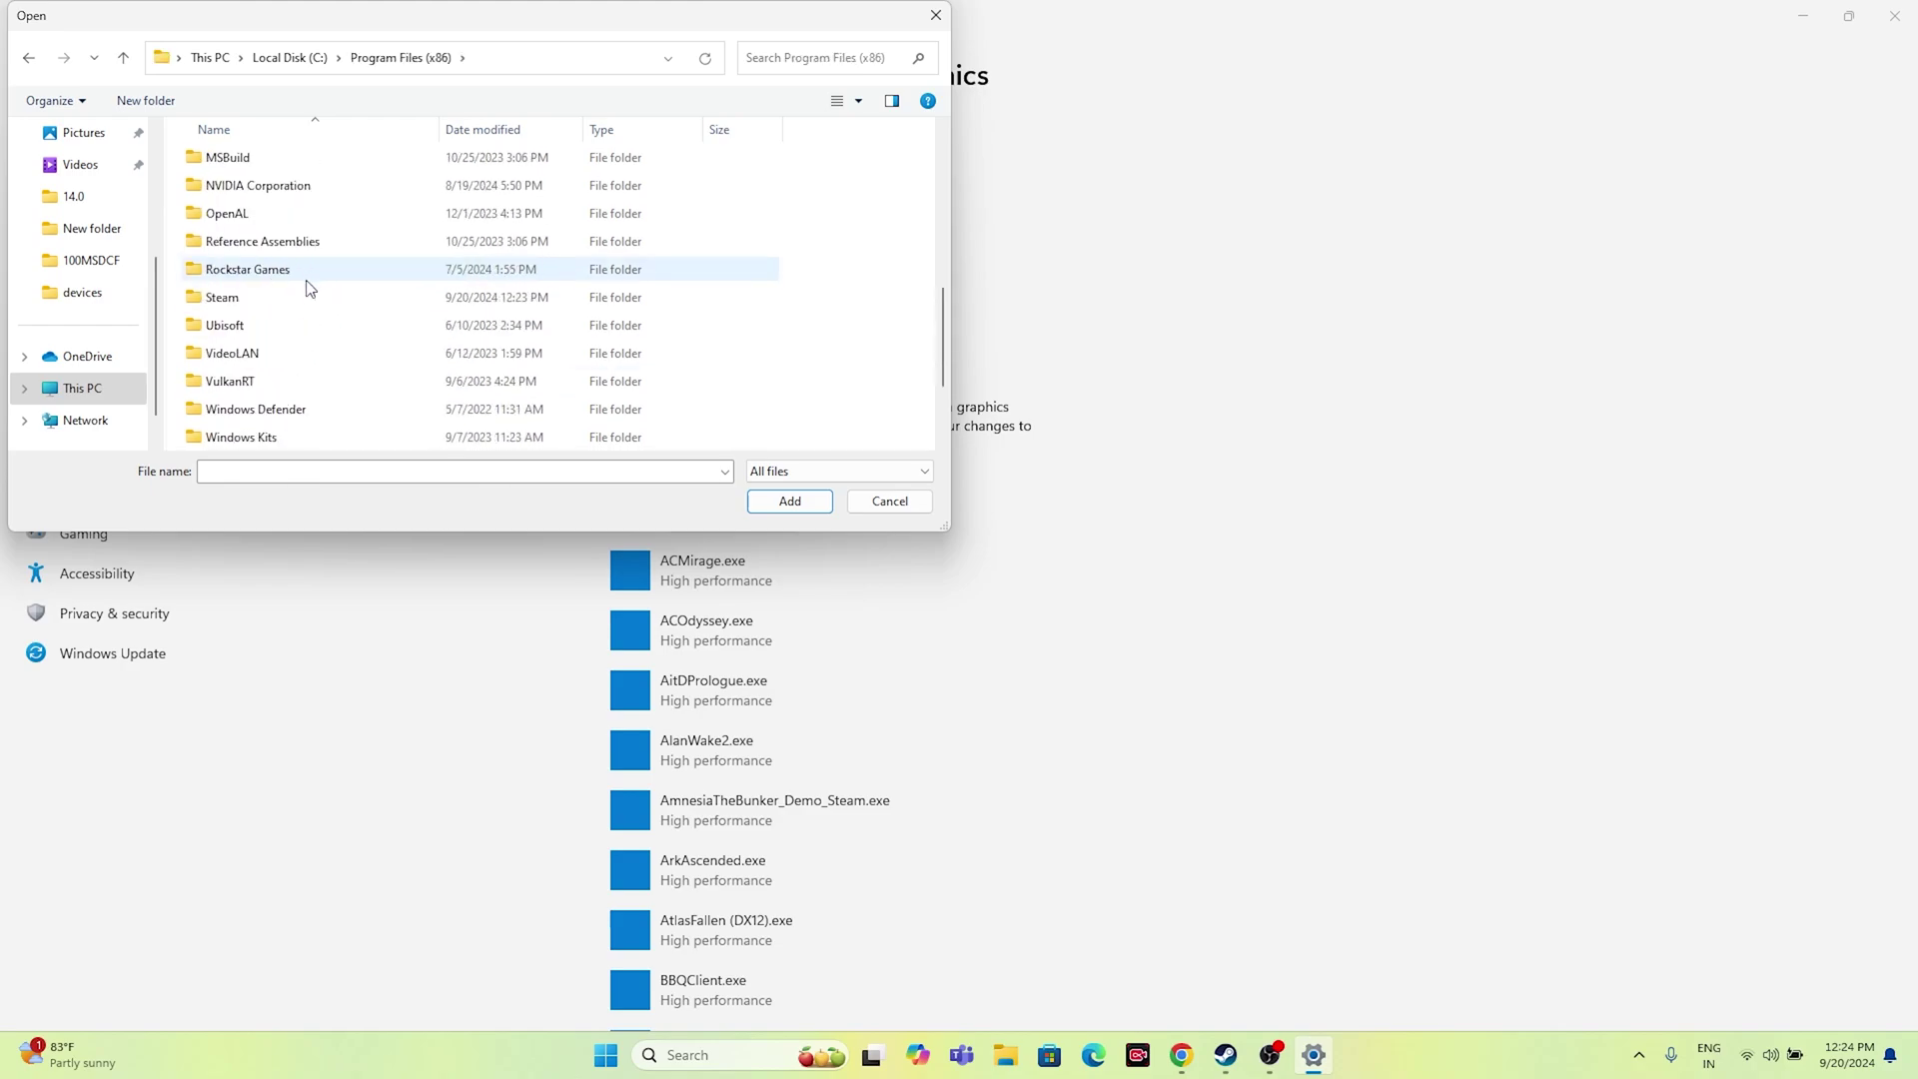
double_click(280, 299)
Add the GoWR application from steamapps\common\God of War Ragnarok to the custom graphics options
scroll(305, 287, down, 10)
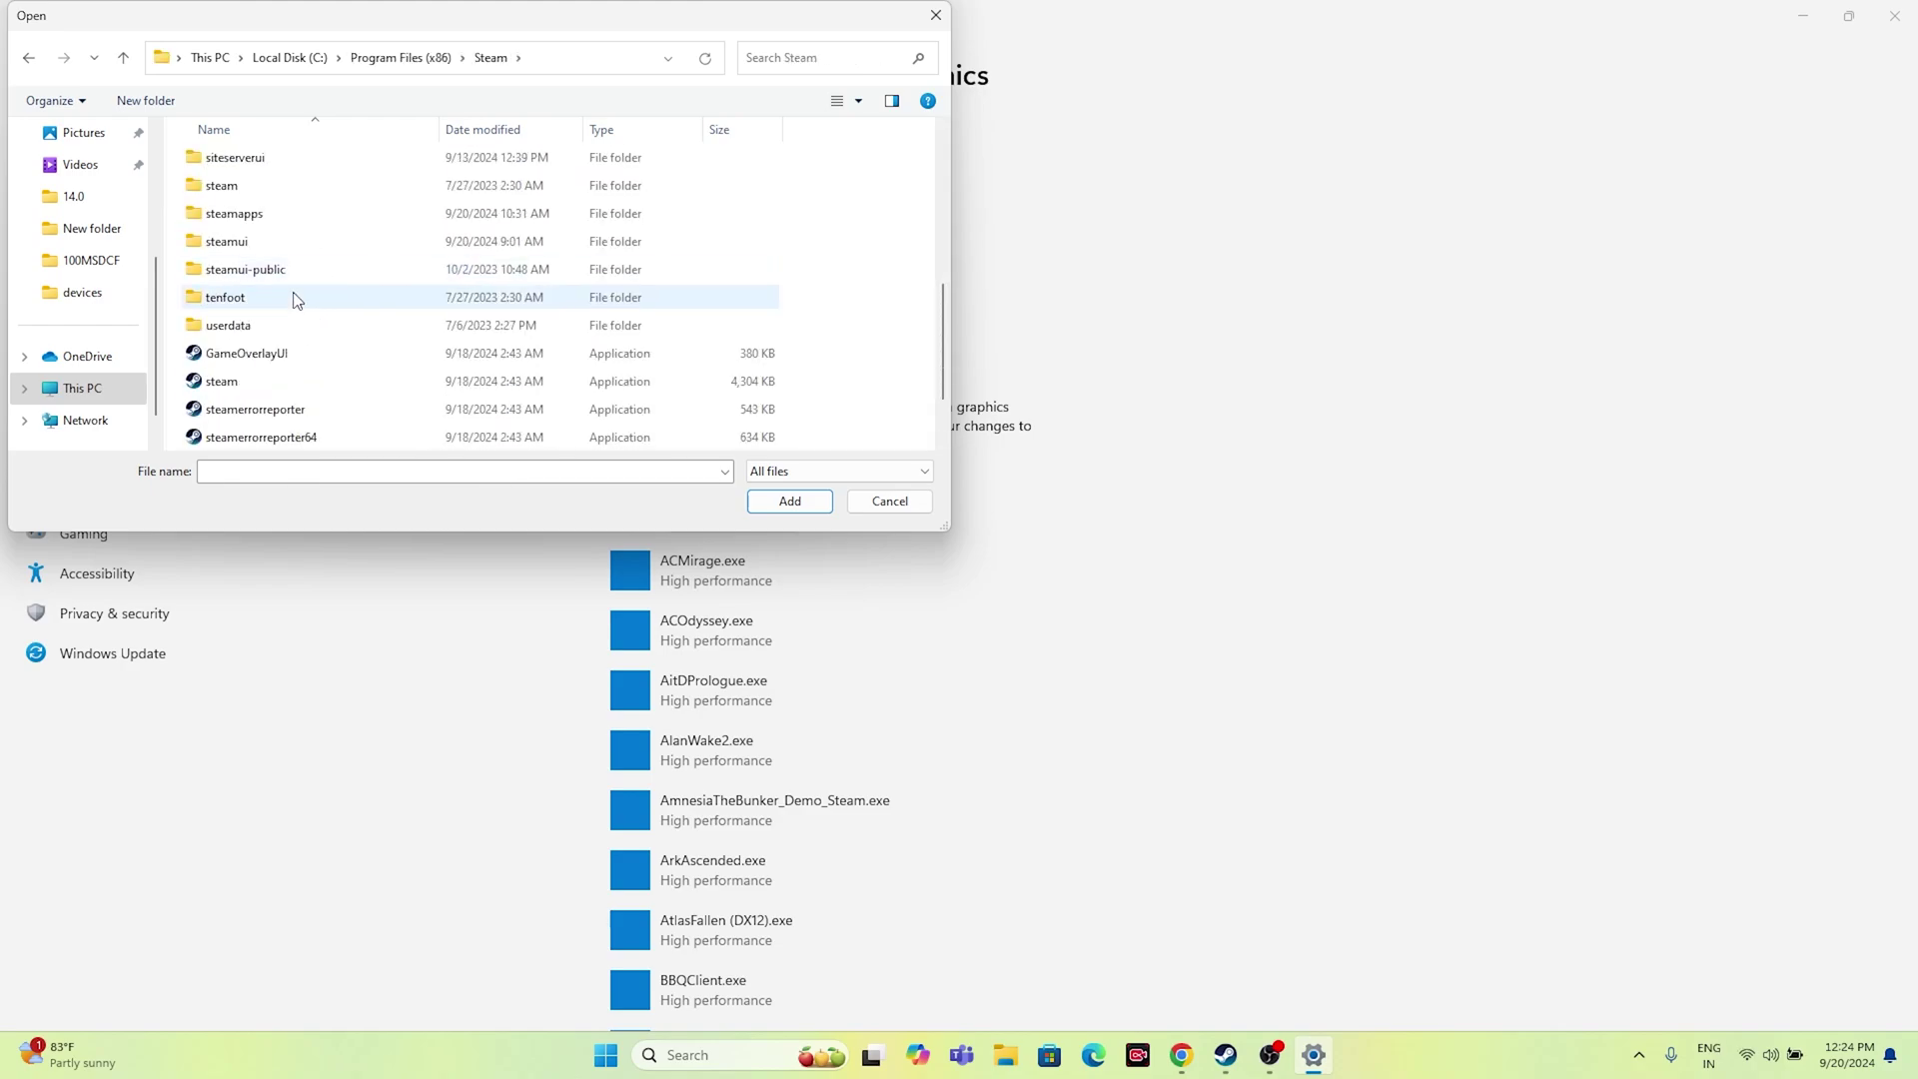
double_click(280, 159)
scroll(317, 272, down, 5)
scroll(318, 271, down, 9)
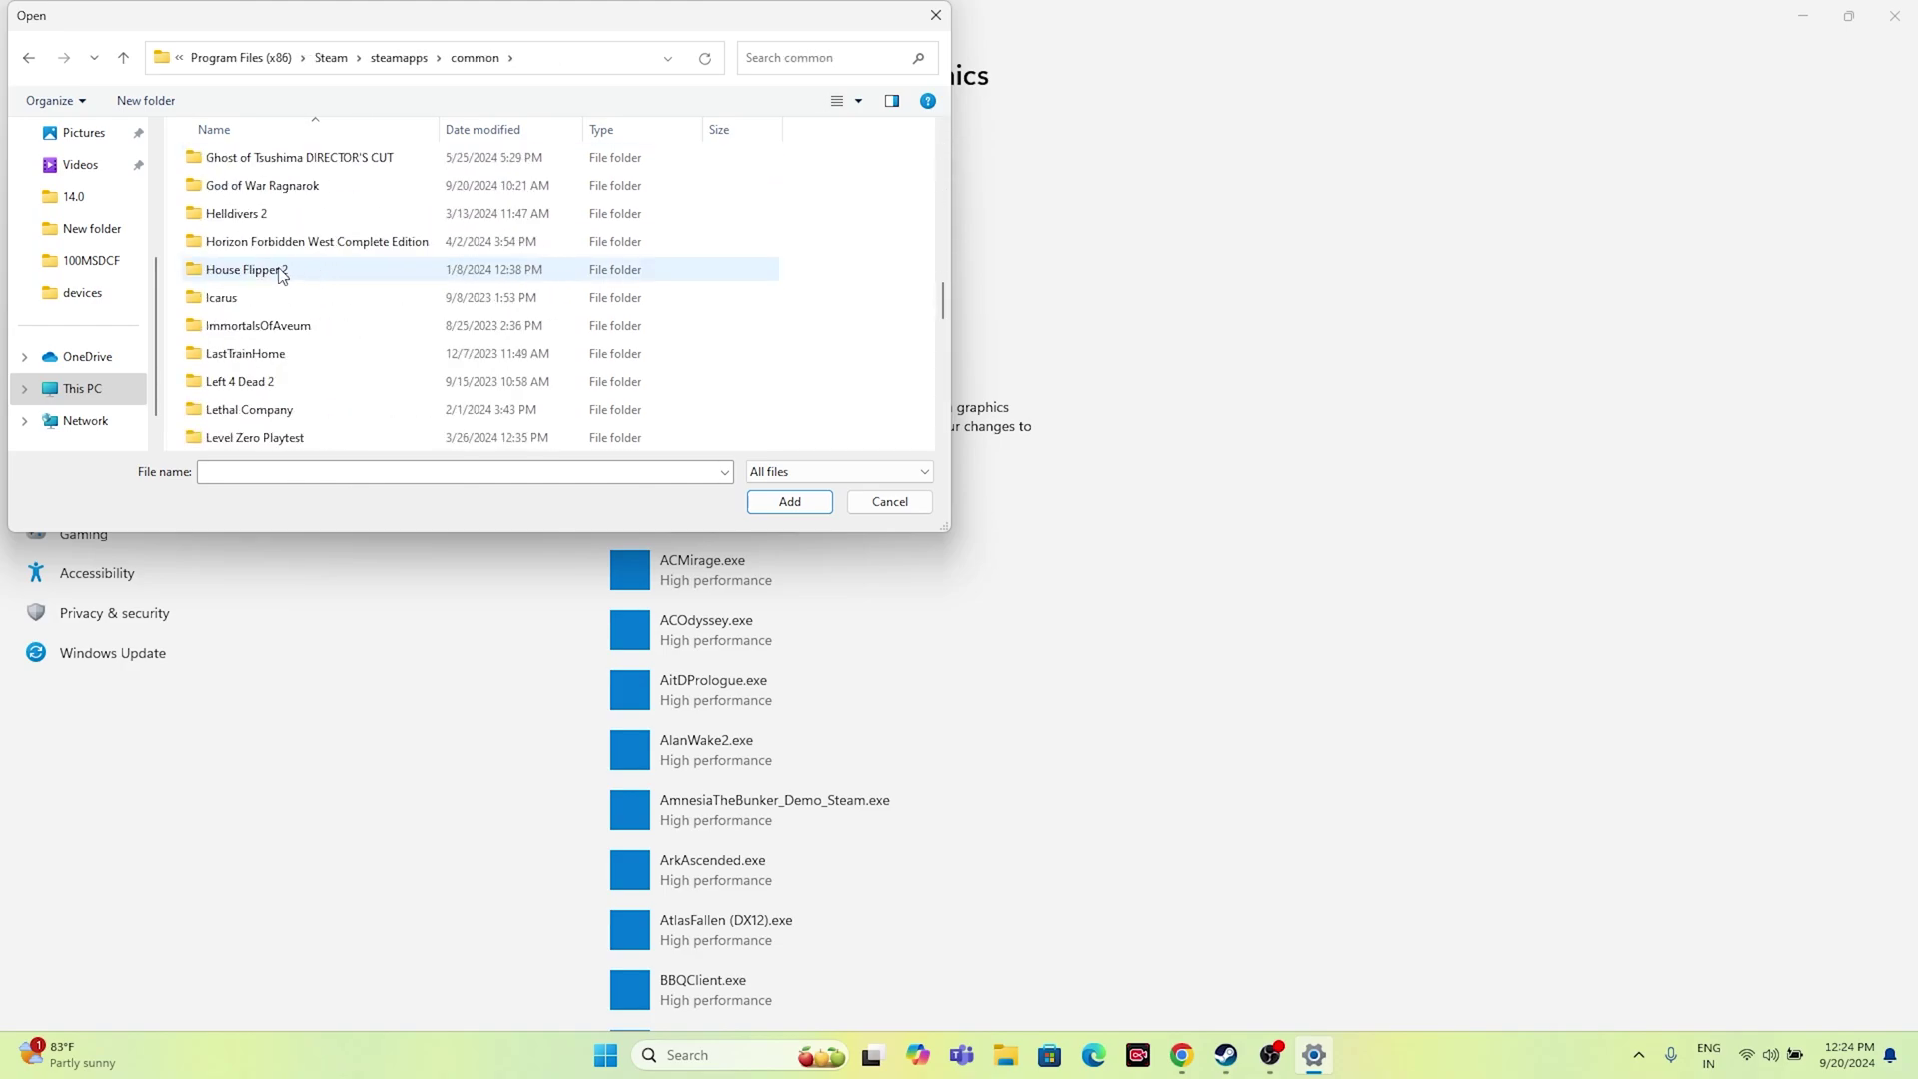
double_click(252, 186)
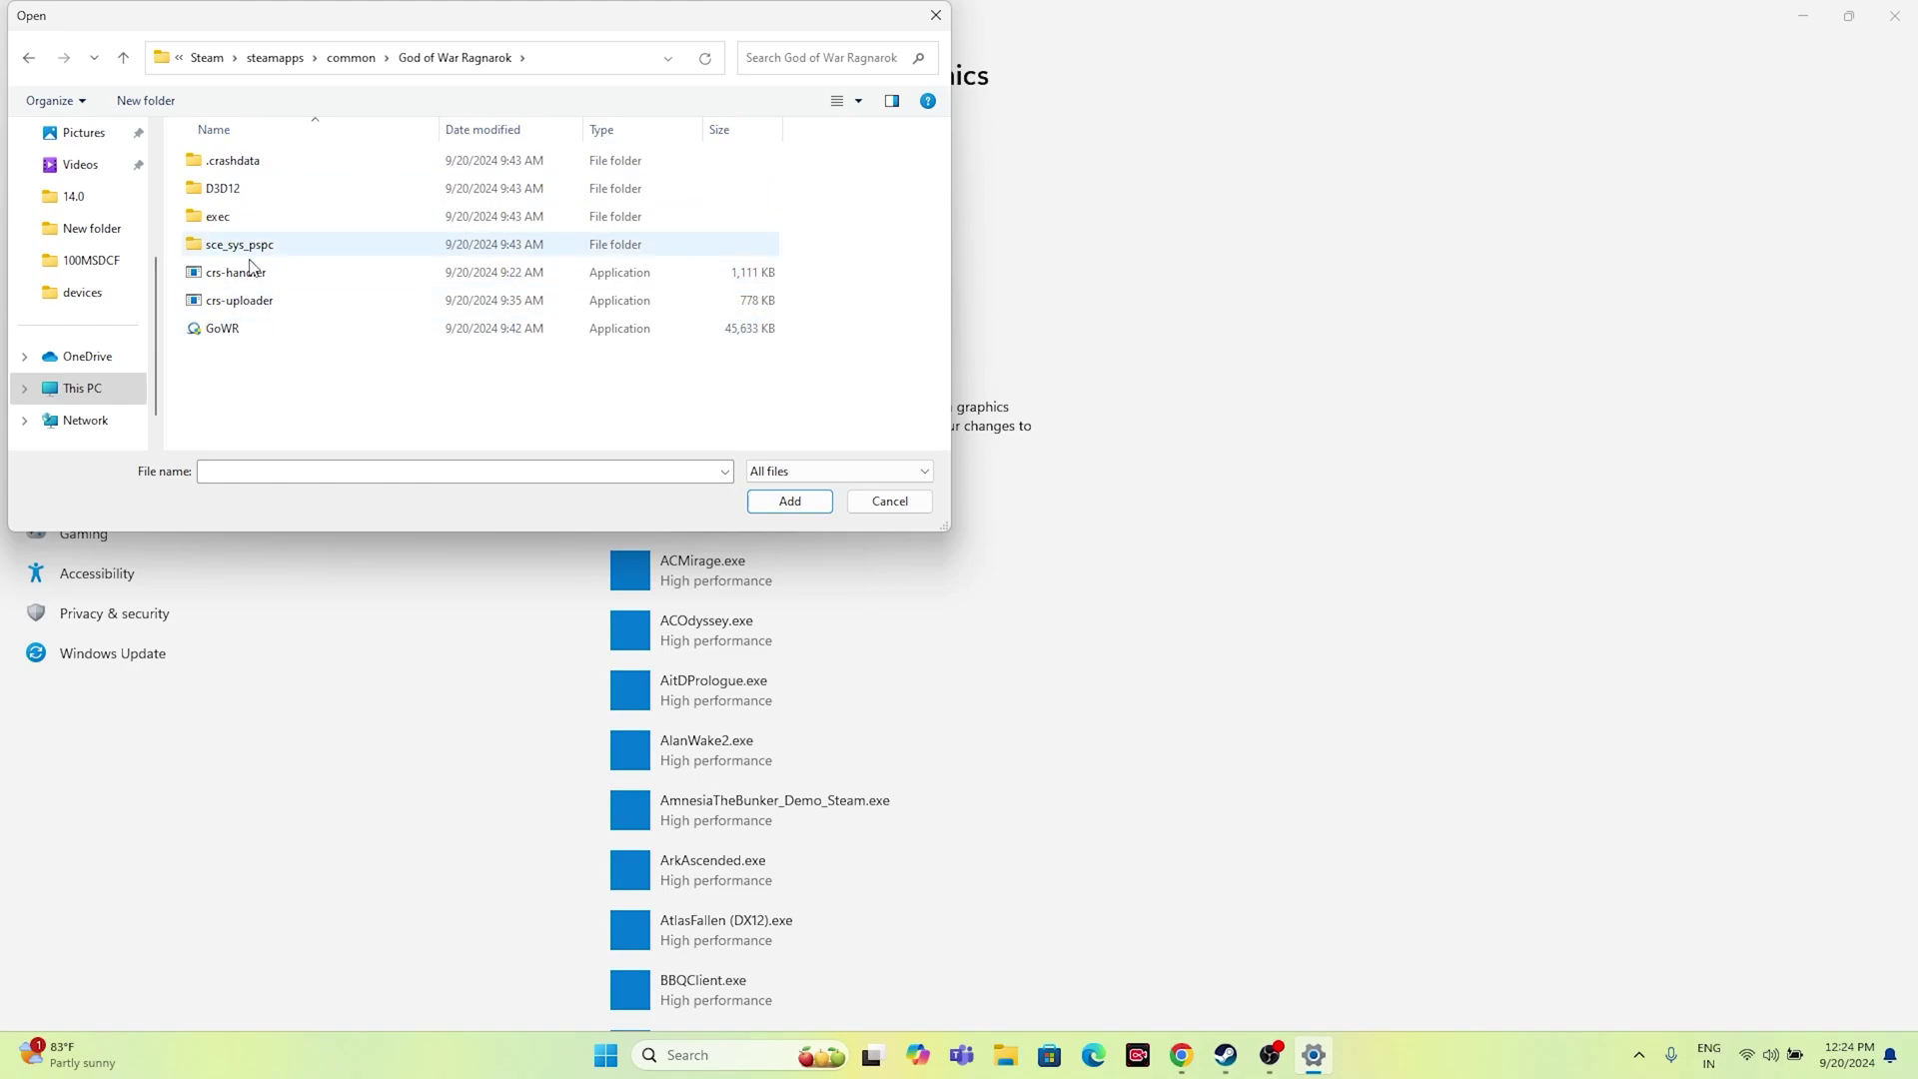
click(251, 328)
click(765, 501)
Set God of War Ragnarök's graphics preference to High performance, save it and close Settings
scroll(744, 390, down, 7)
scroll(749, 376, down, 15)
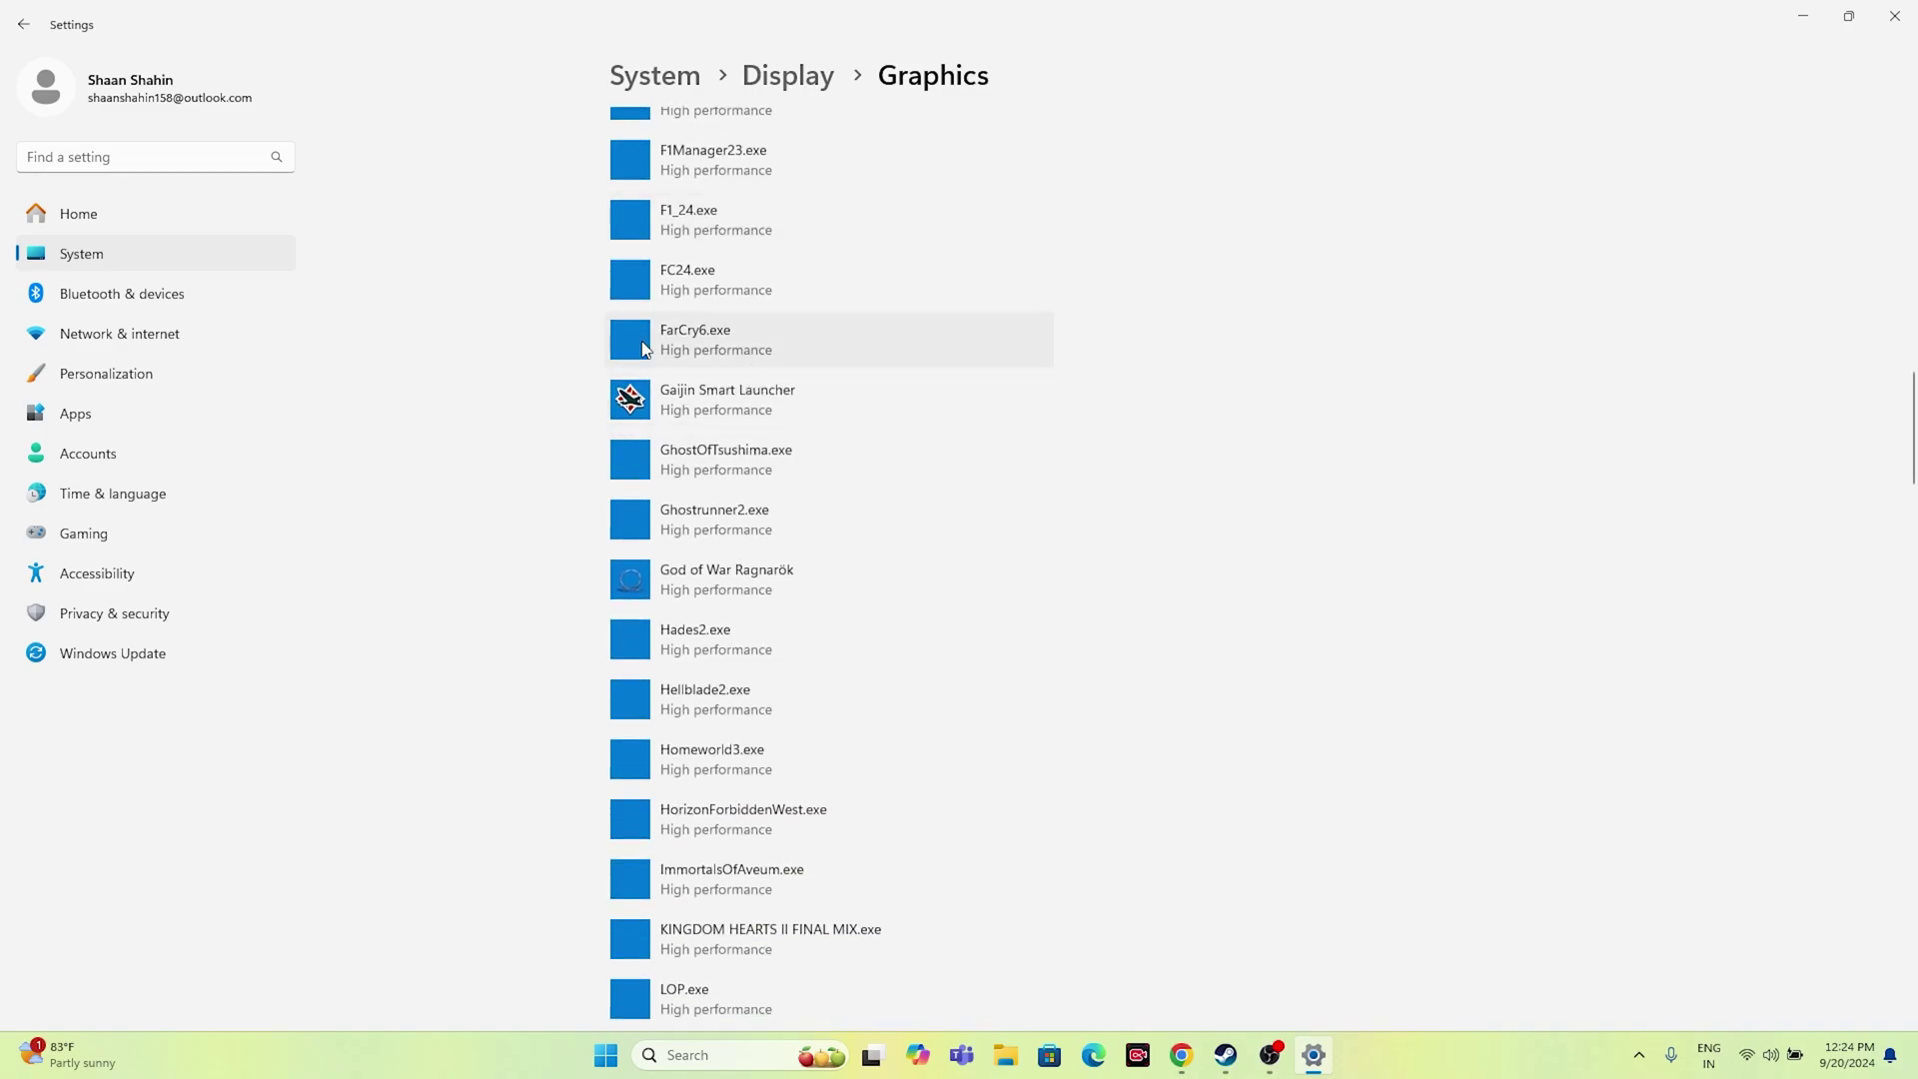
click(784, 574)
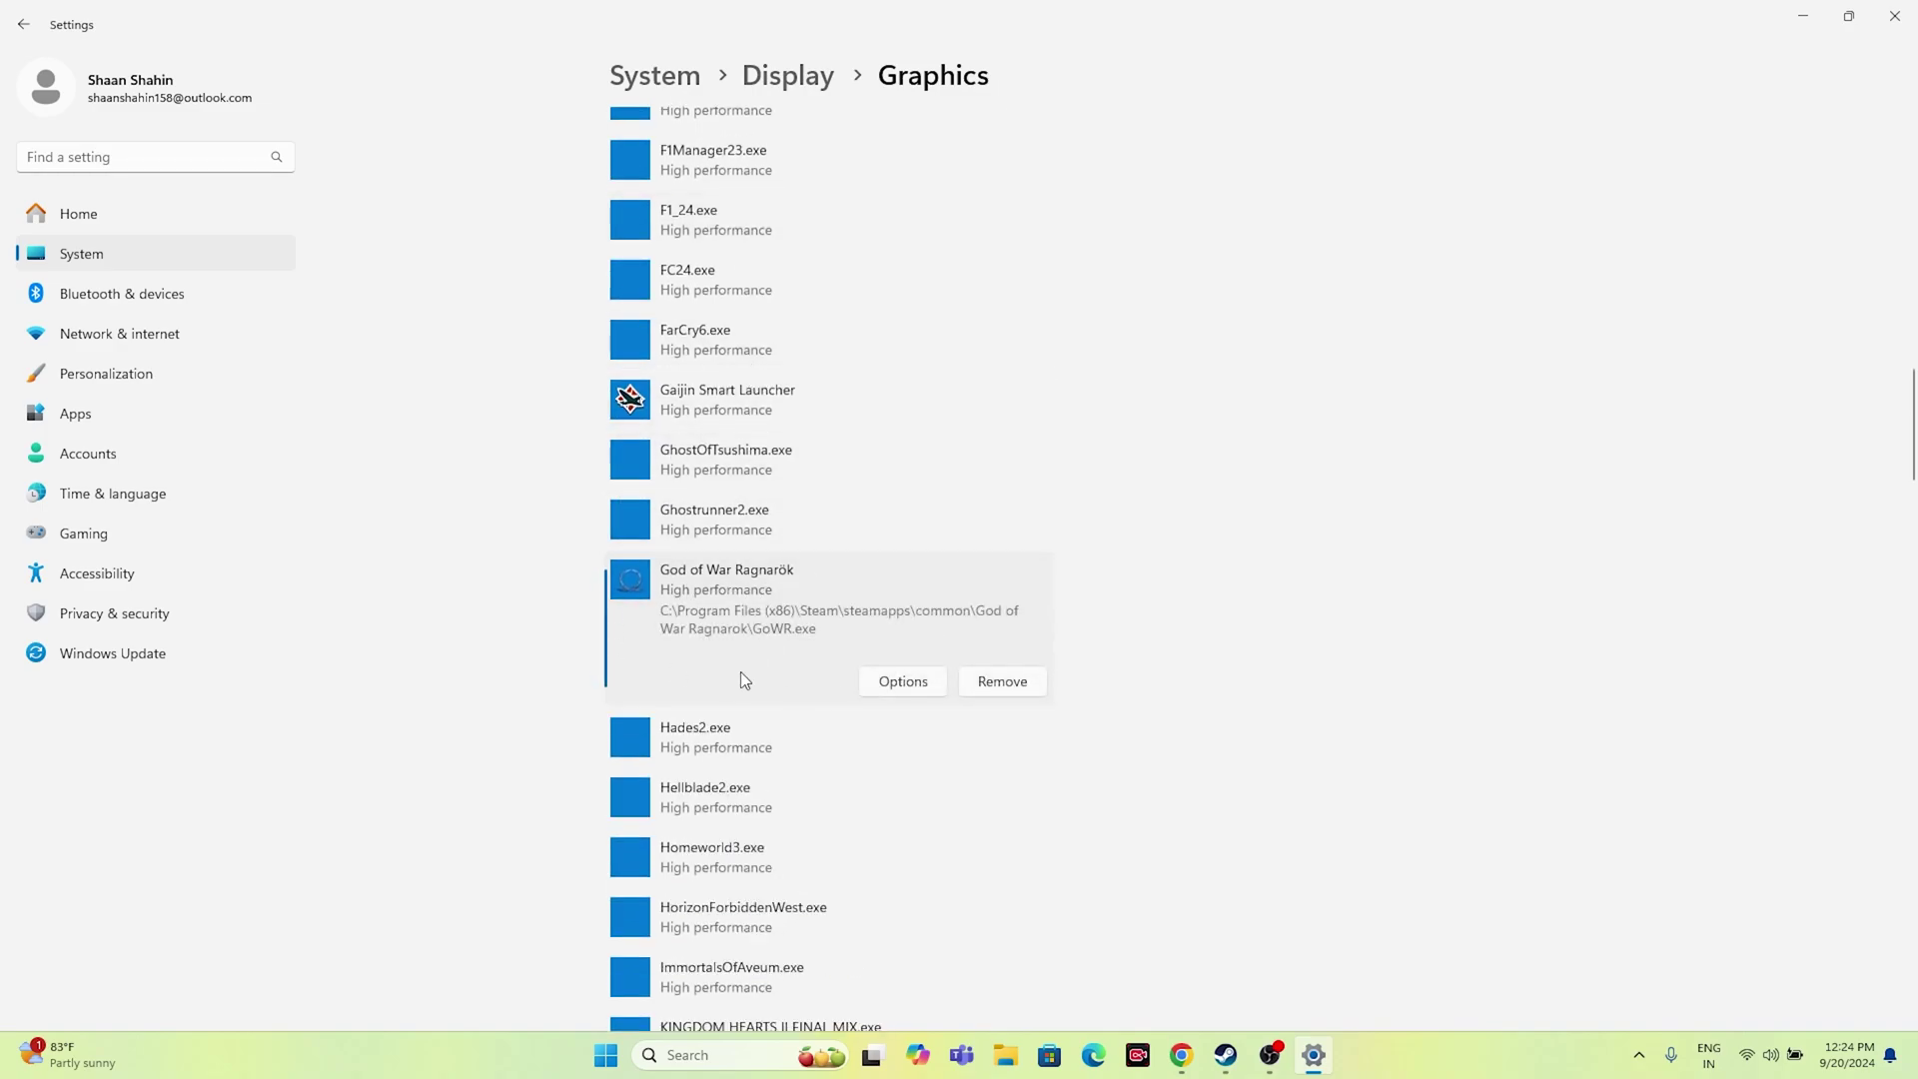
click(902, 683)
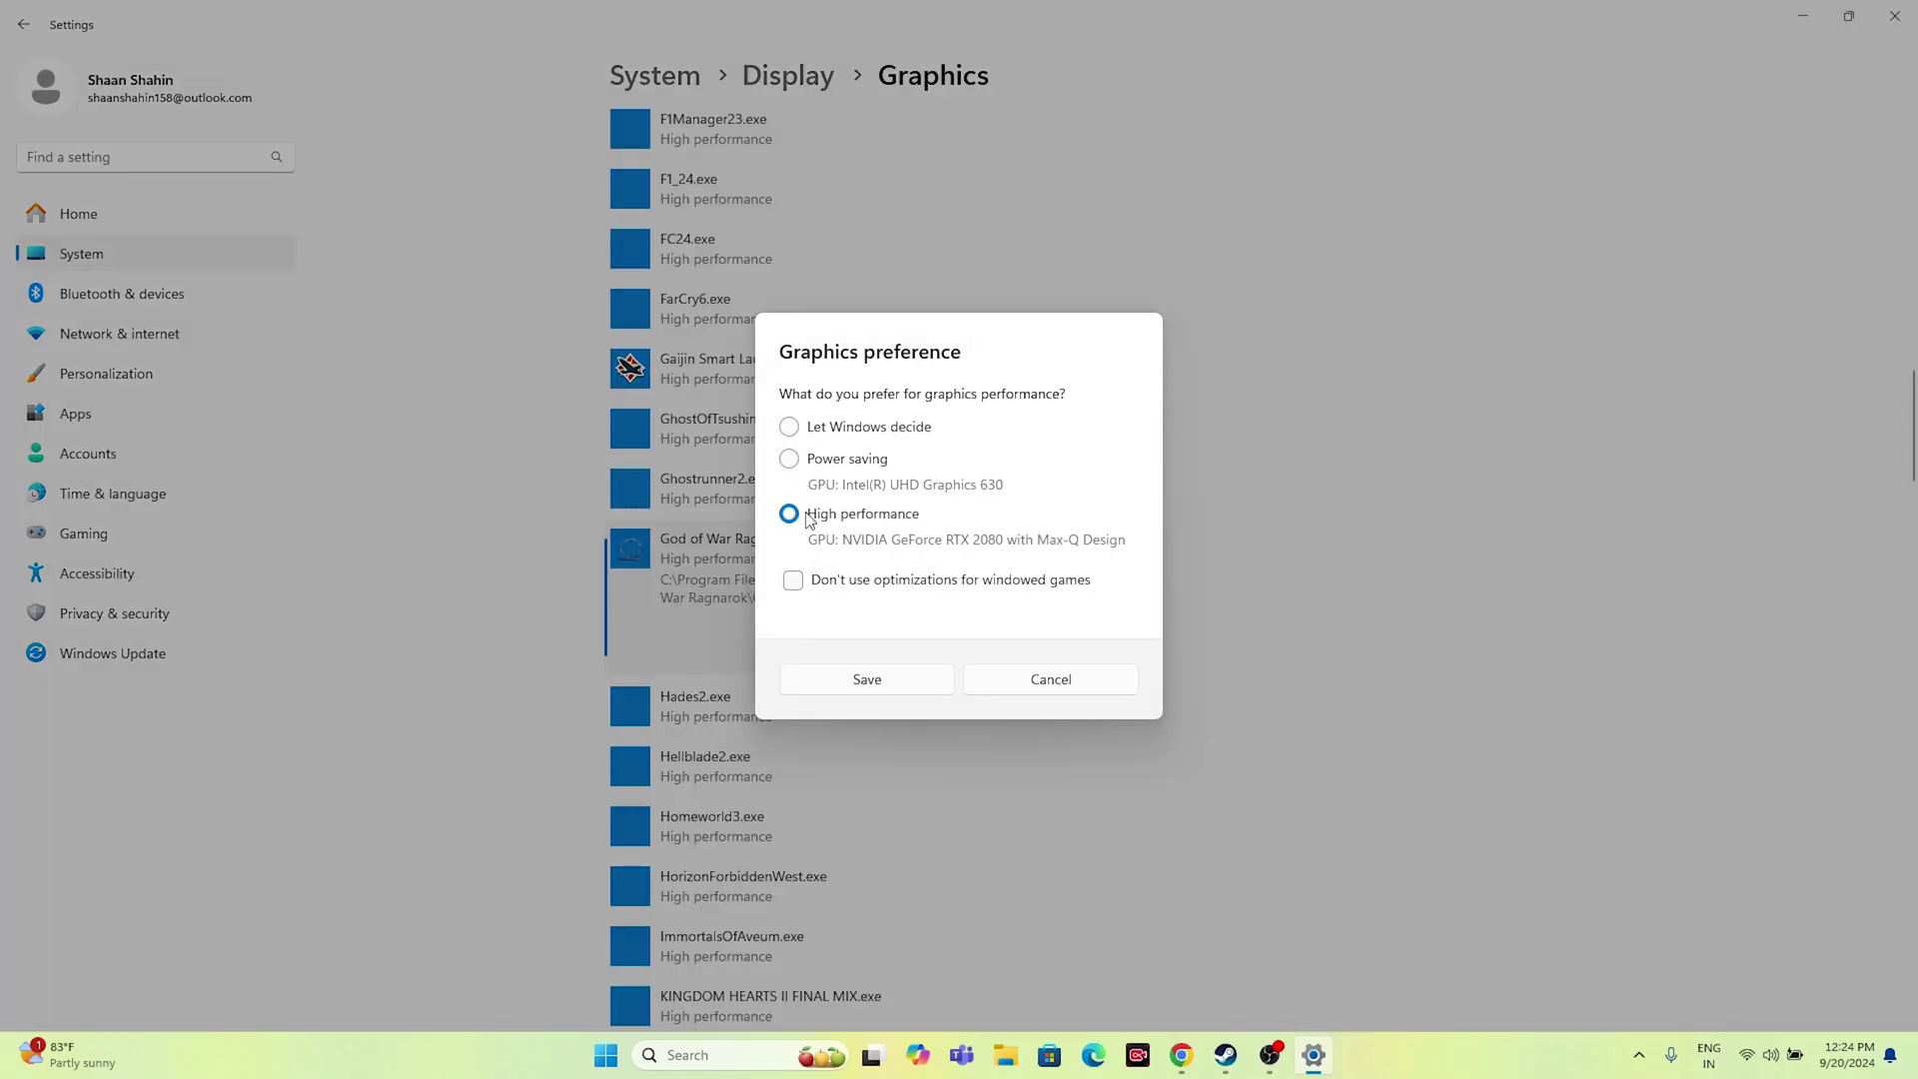
click(789, 428)
click(790, 514)
click(910, 691)
click(1894, 16)
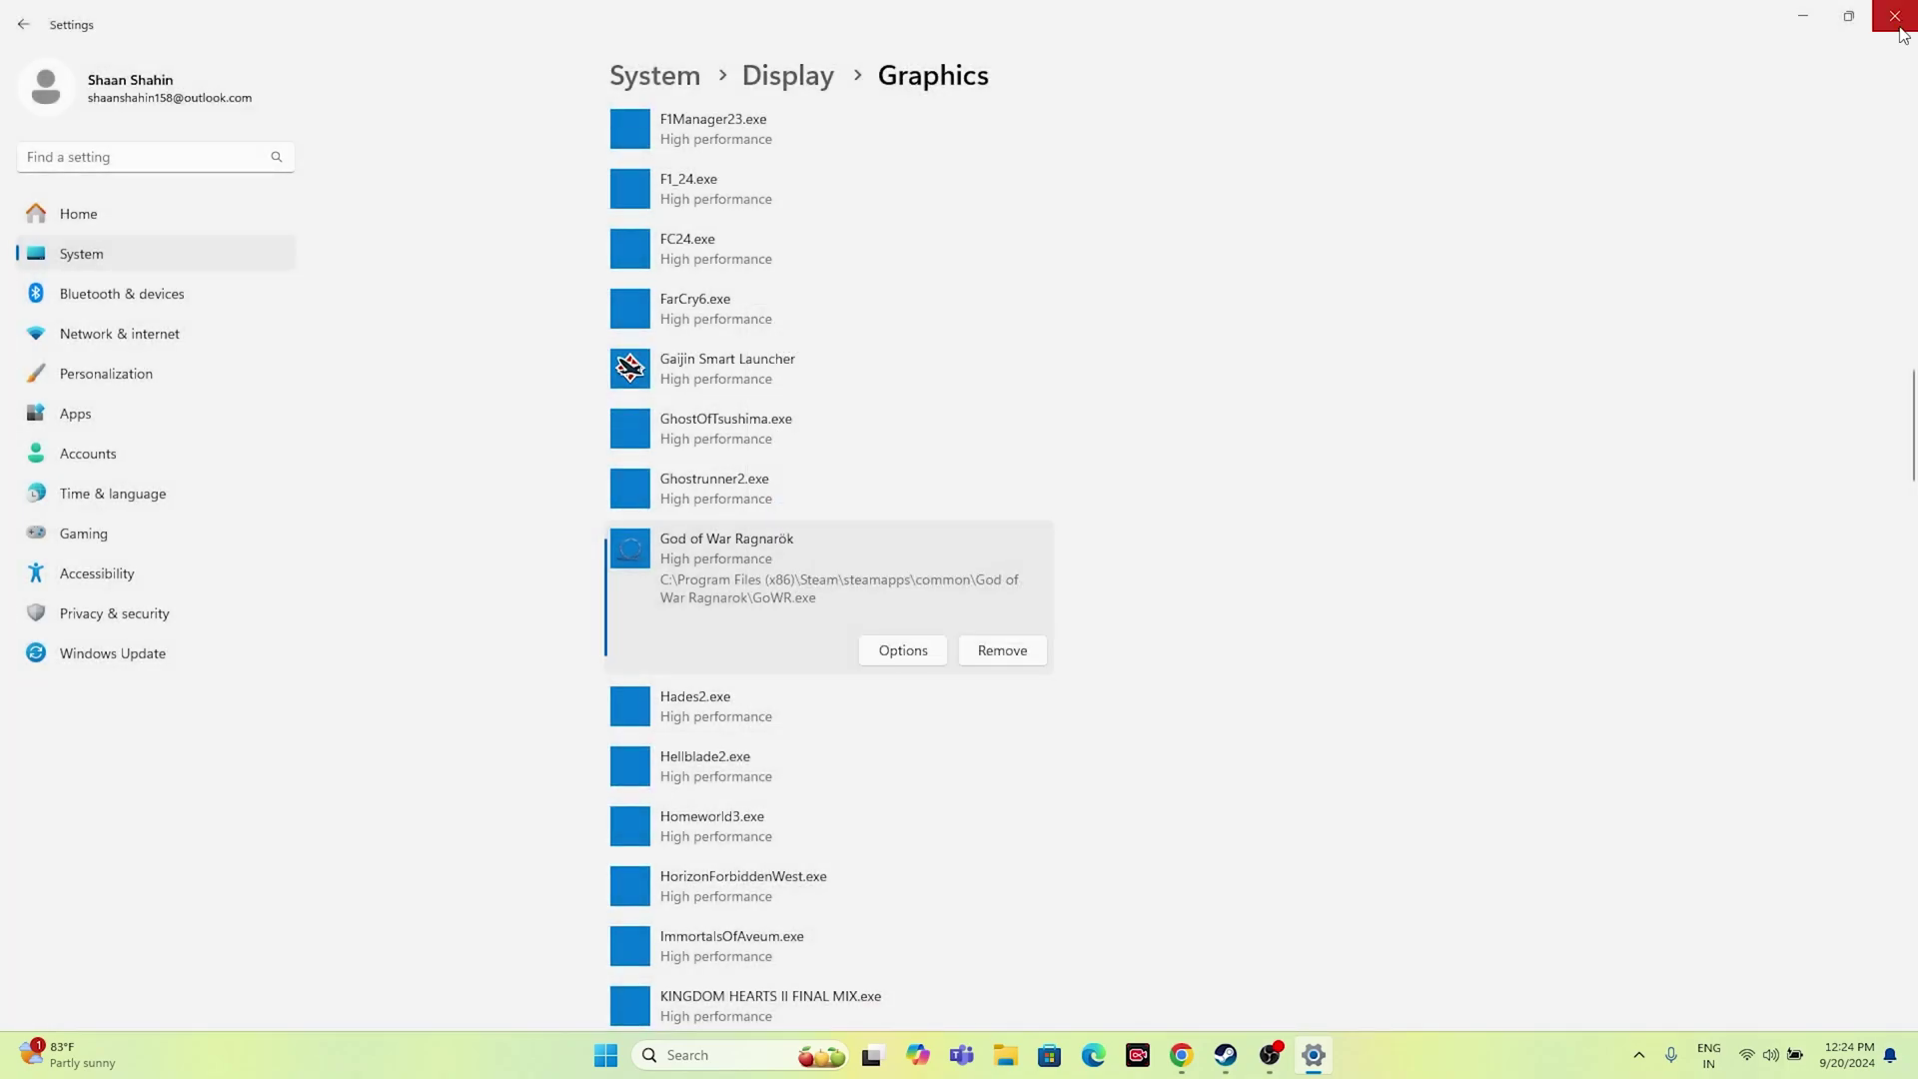
Open the Virtual Memory settings through the advanced performance options of View advanced system settings
click(1247, 1055)
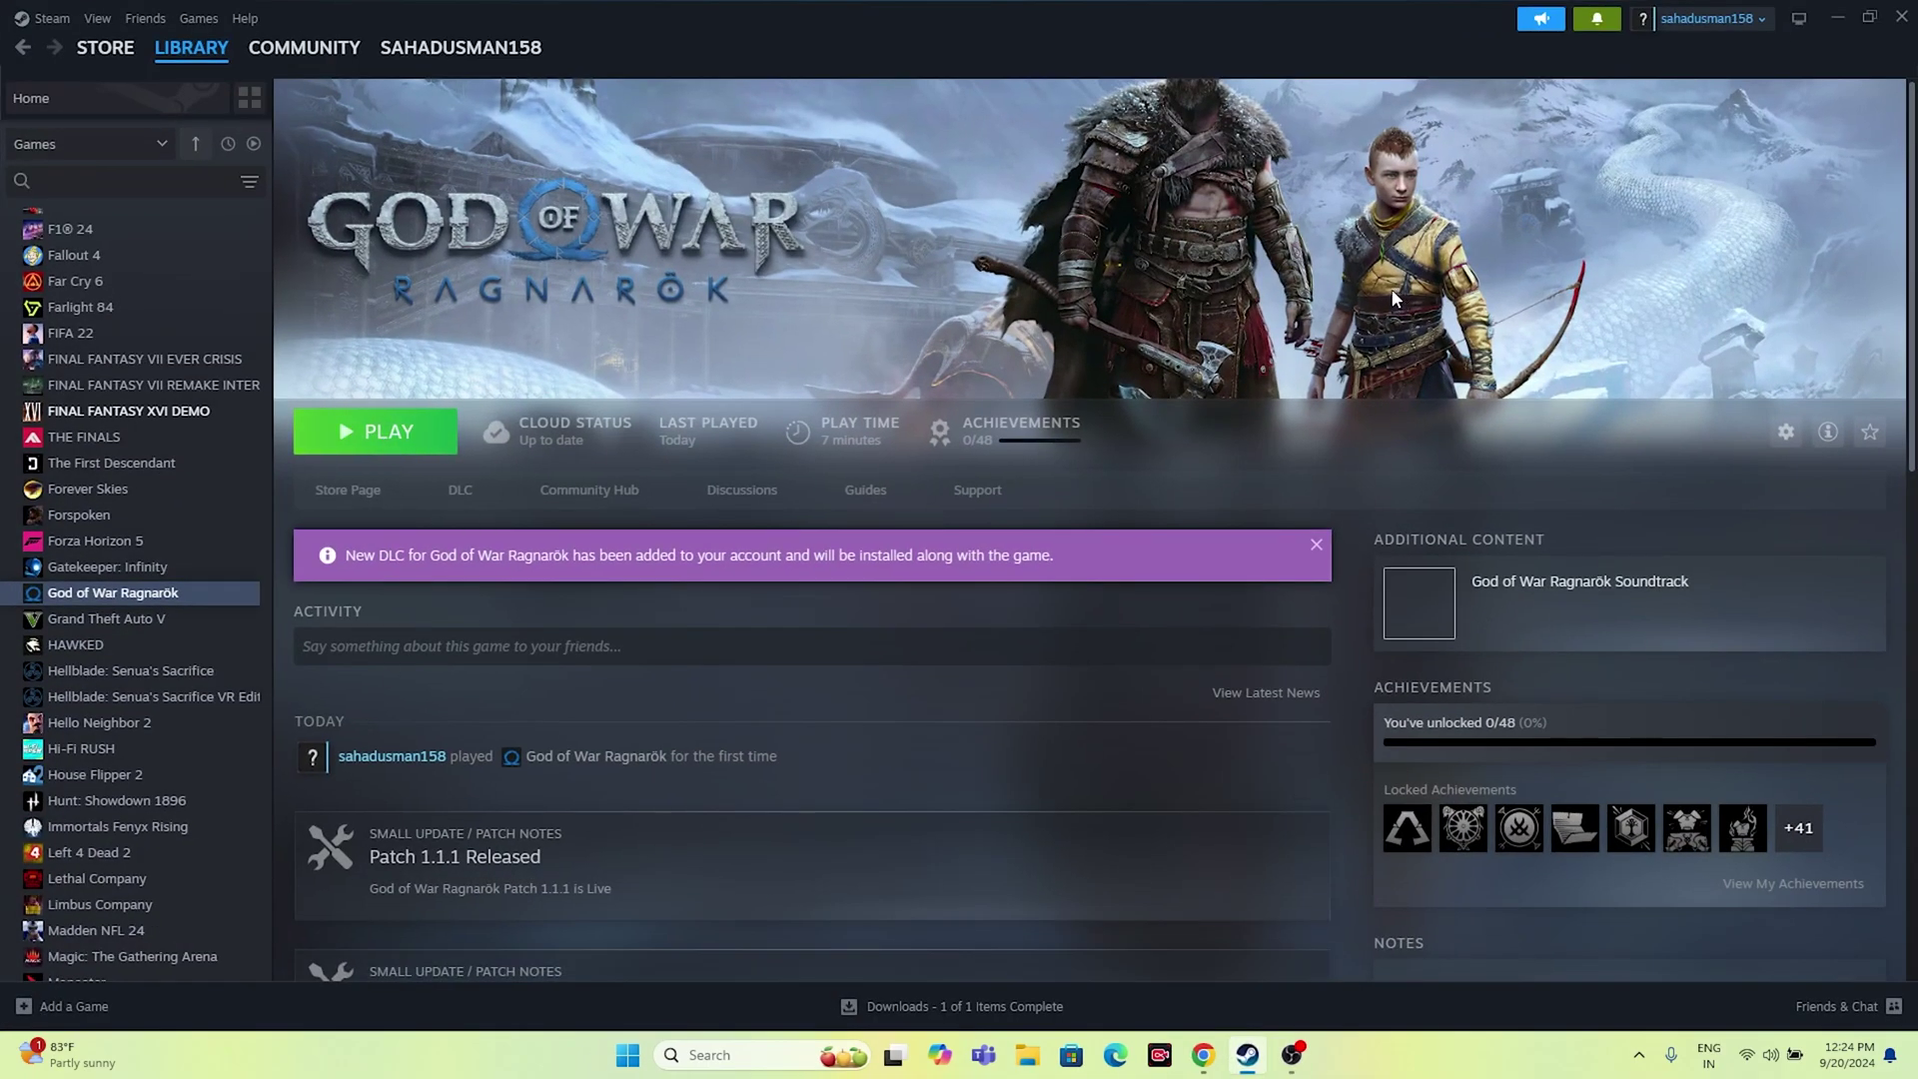
click(1836, 17)
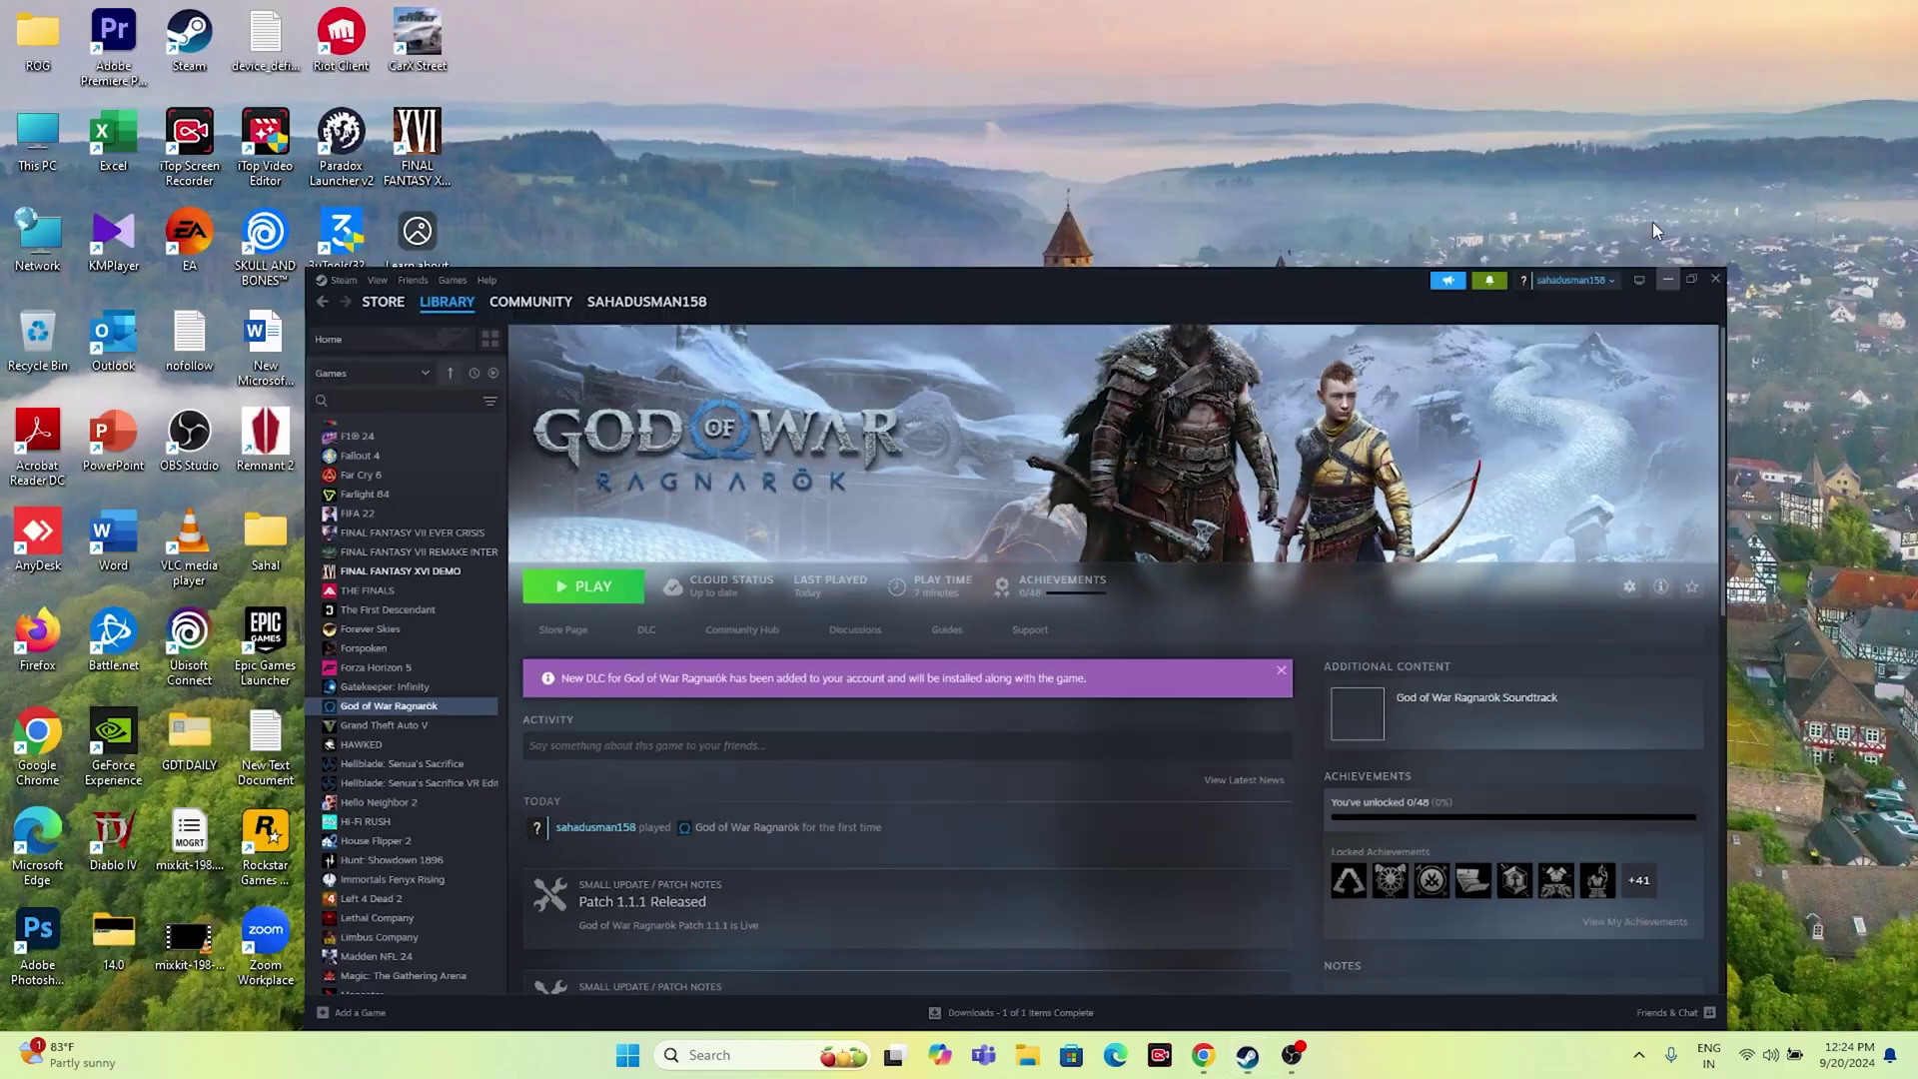
click(736, 1051)
text(VIEW)
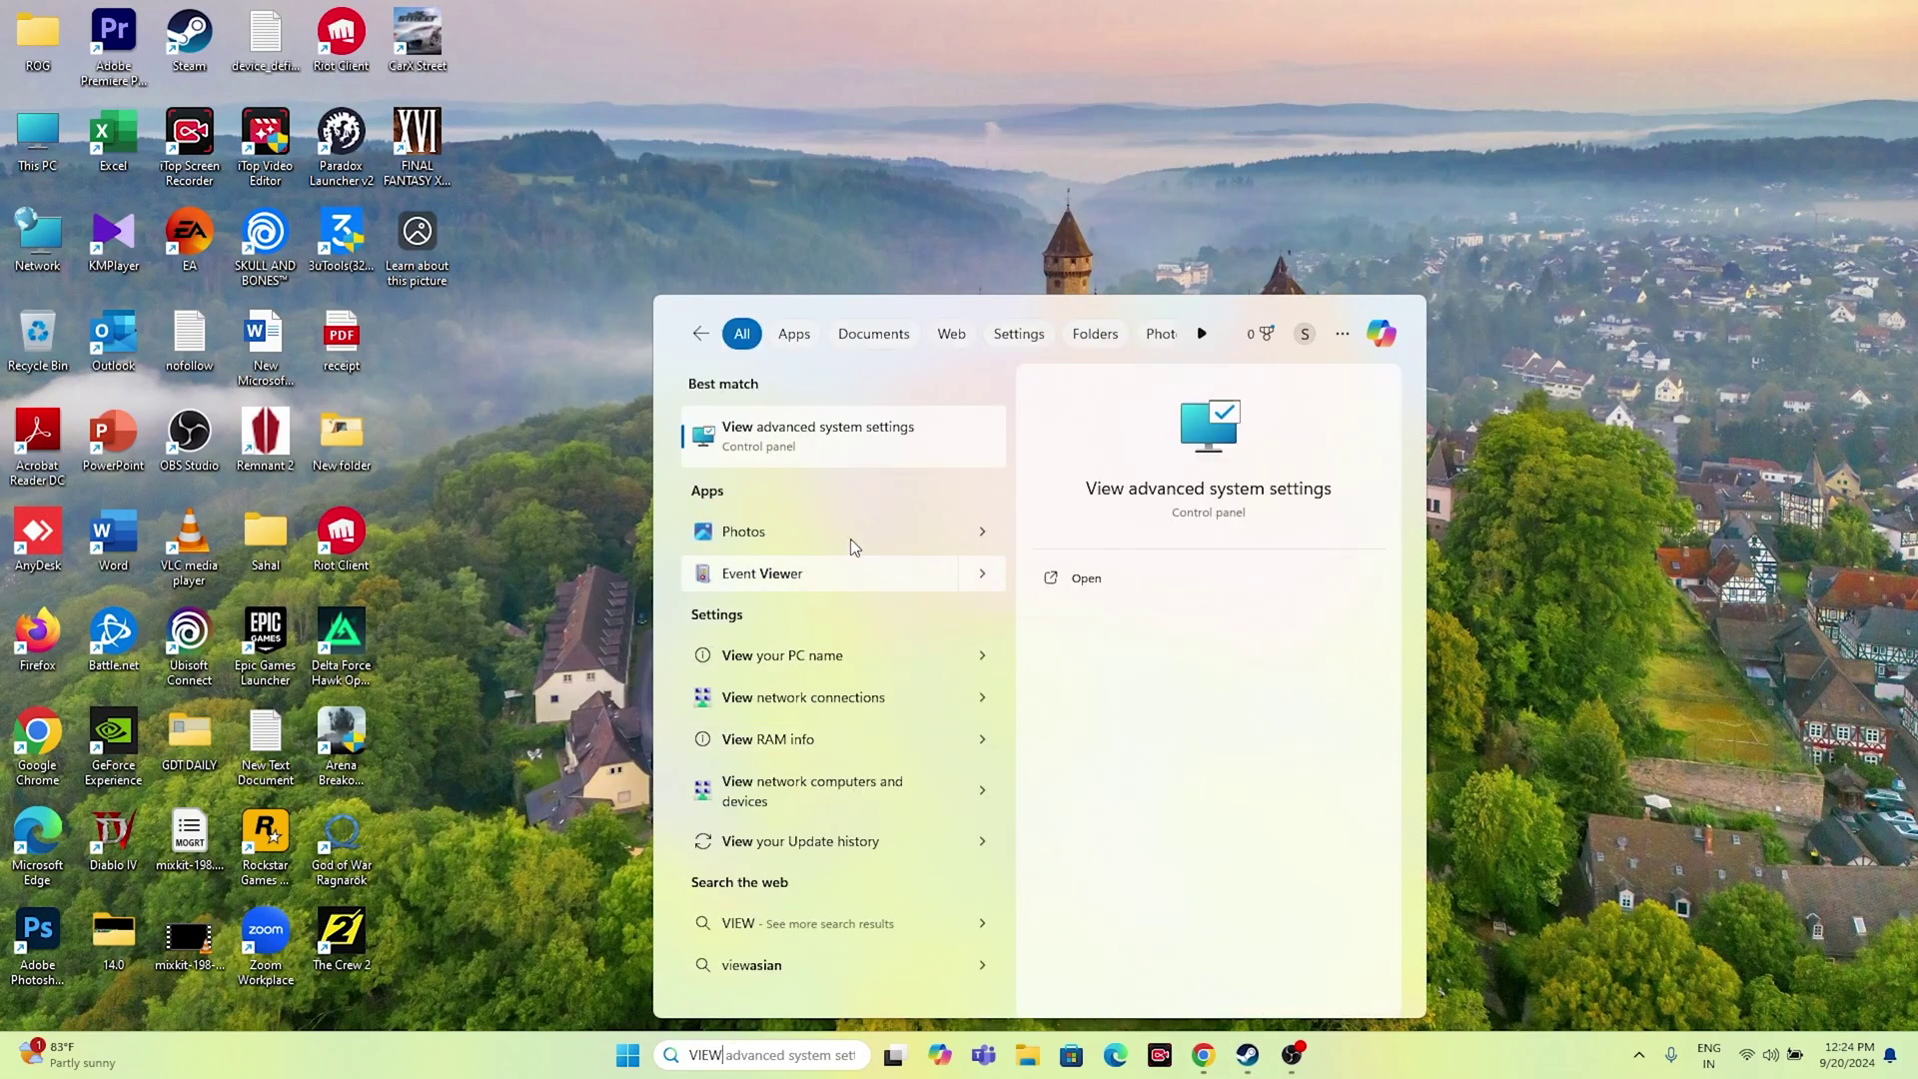
click(841, 440)
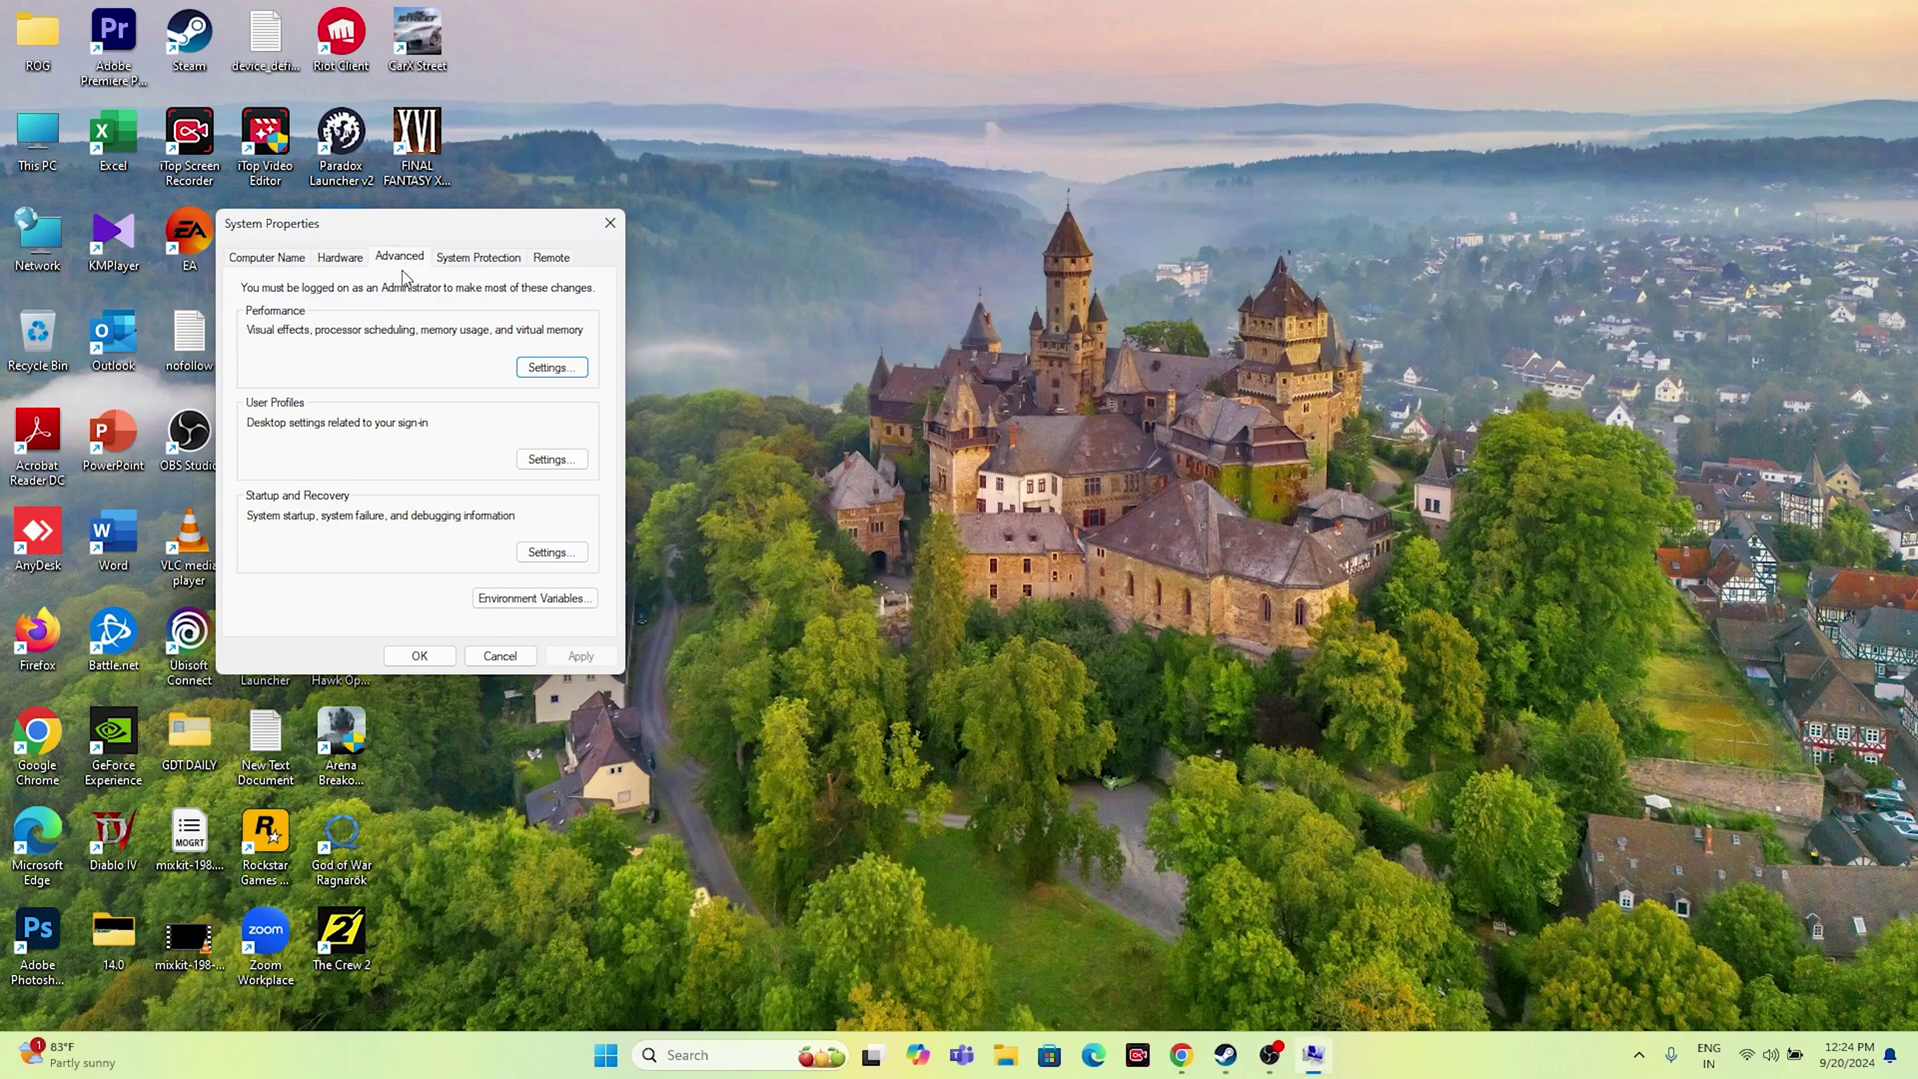
click(523, 369)
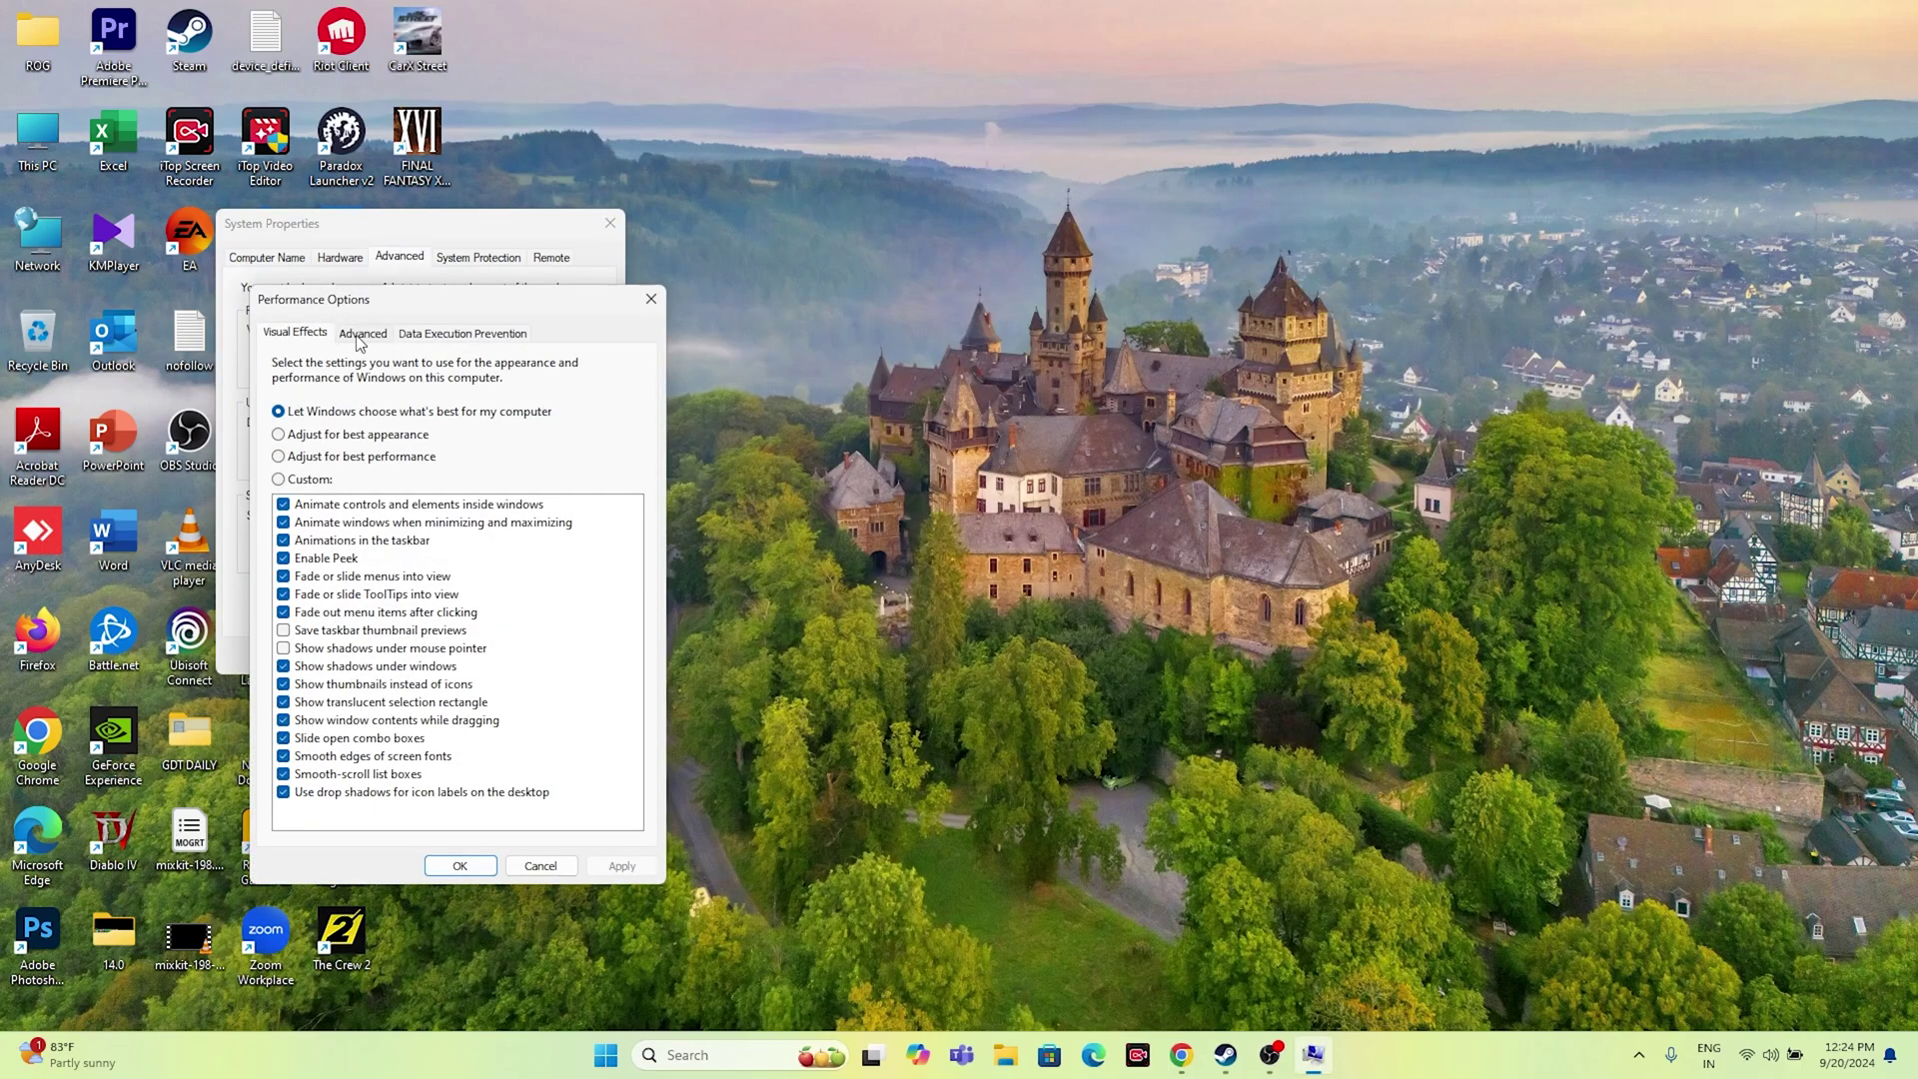
click(361, 334)
click(571, 595)
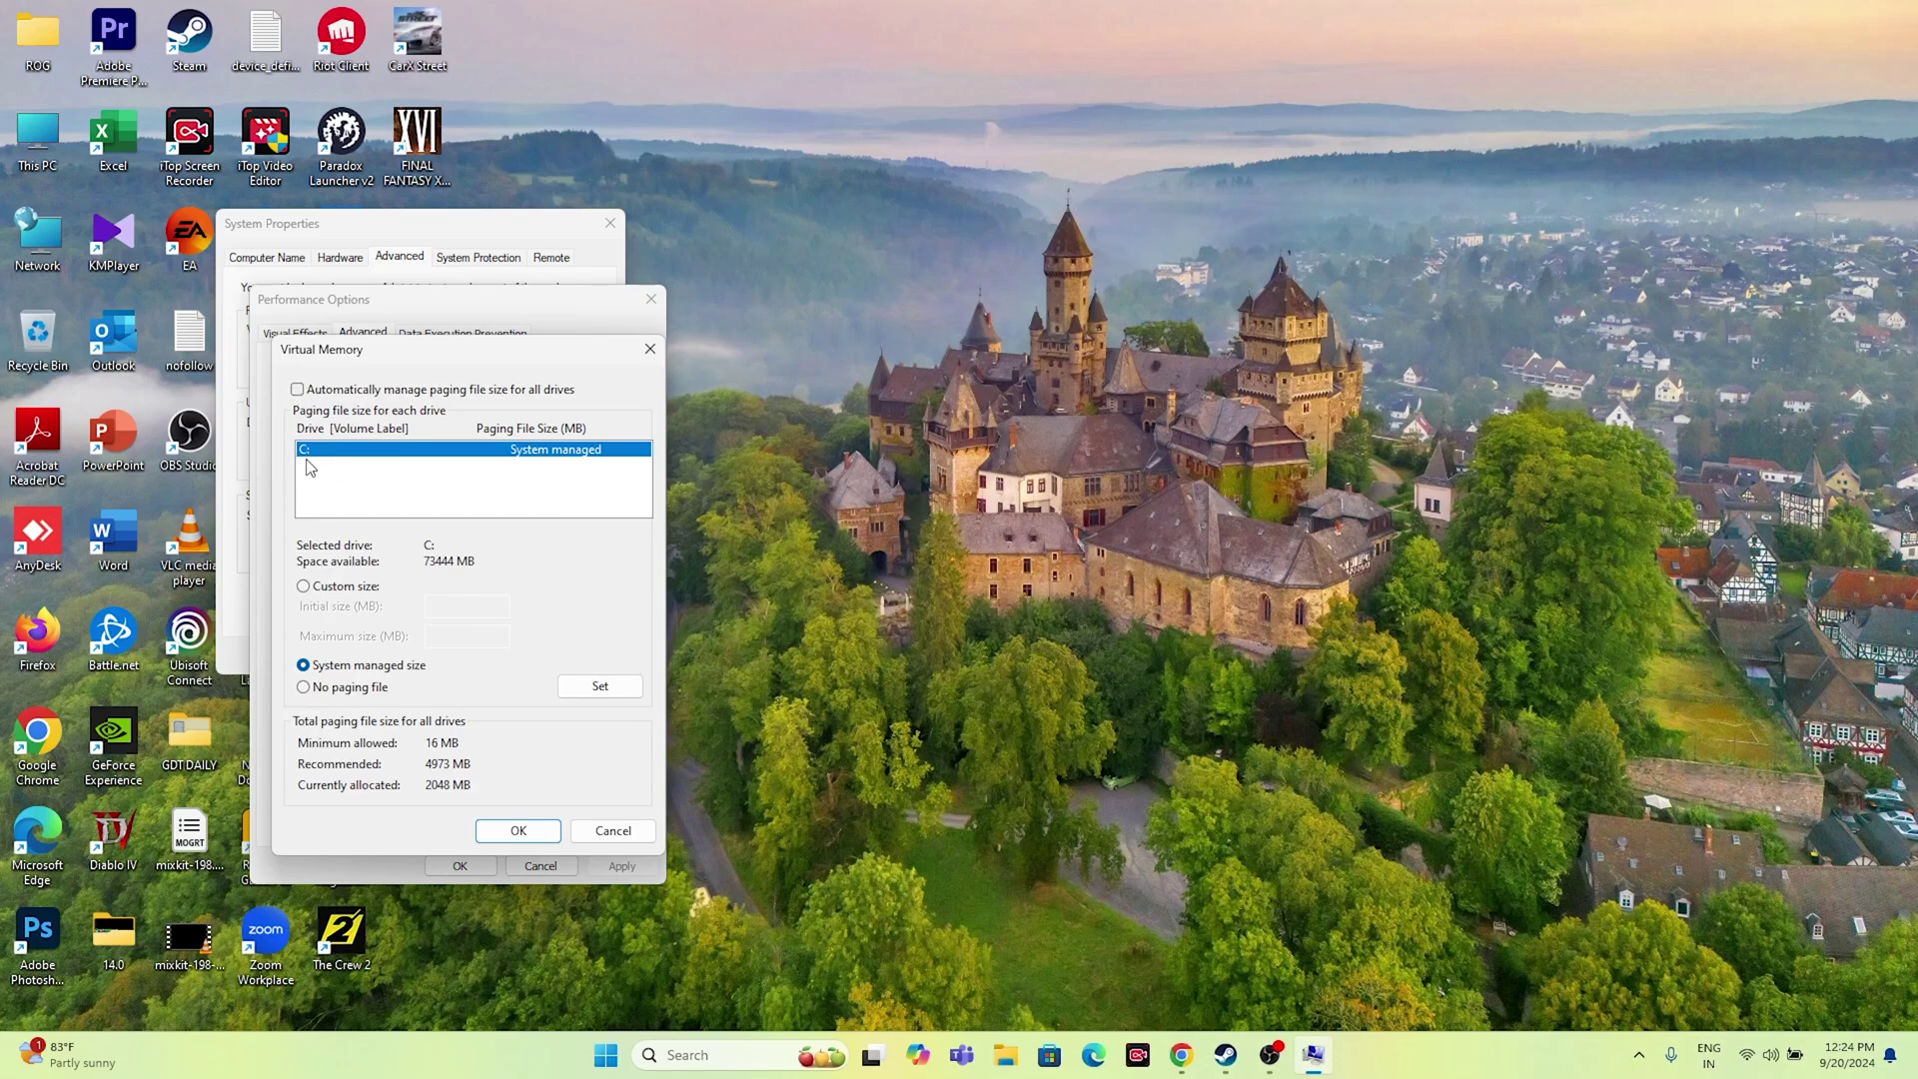
Choose a custom paging file size for drive C: and open Calculator alongside the Virtual Memory settings
click(304, 588)
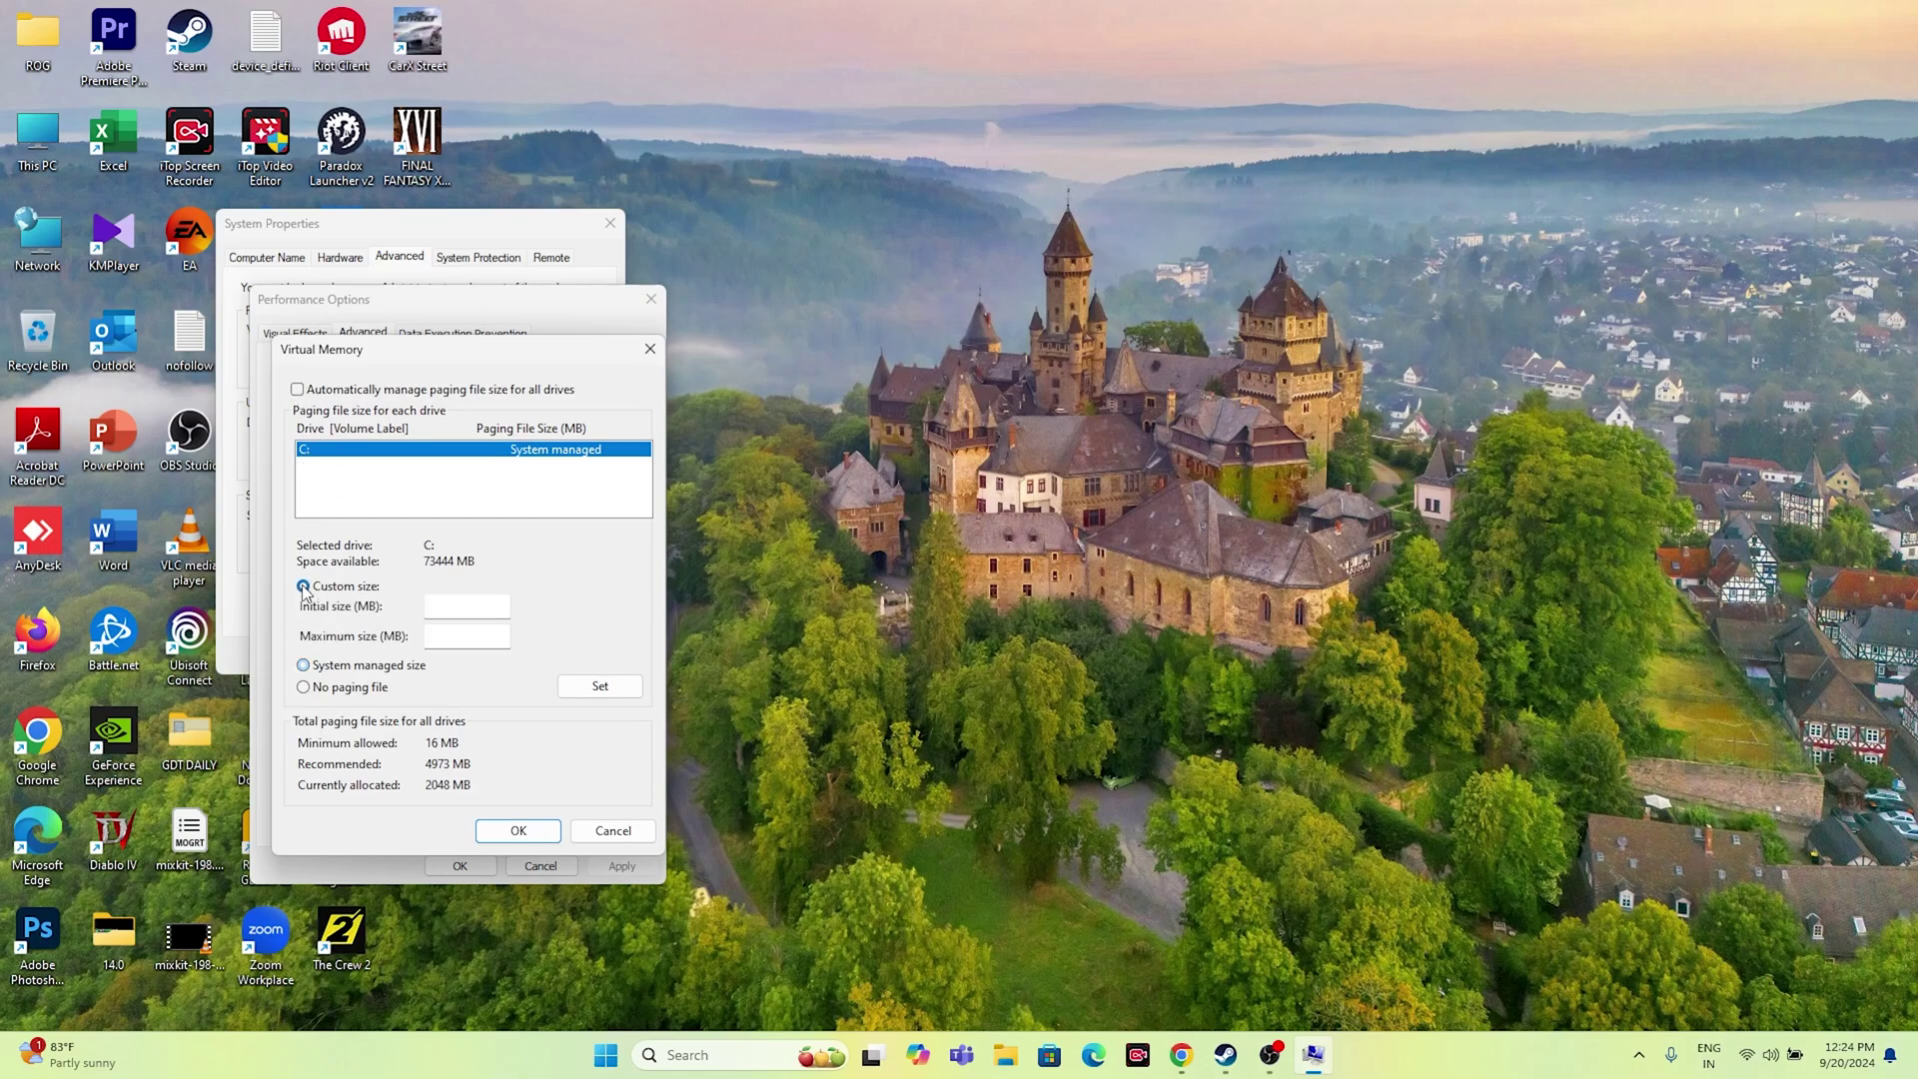
click(452, 632)
click(452, 612)
click(739, 1055)
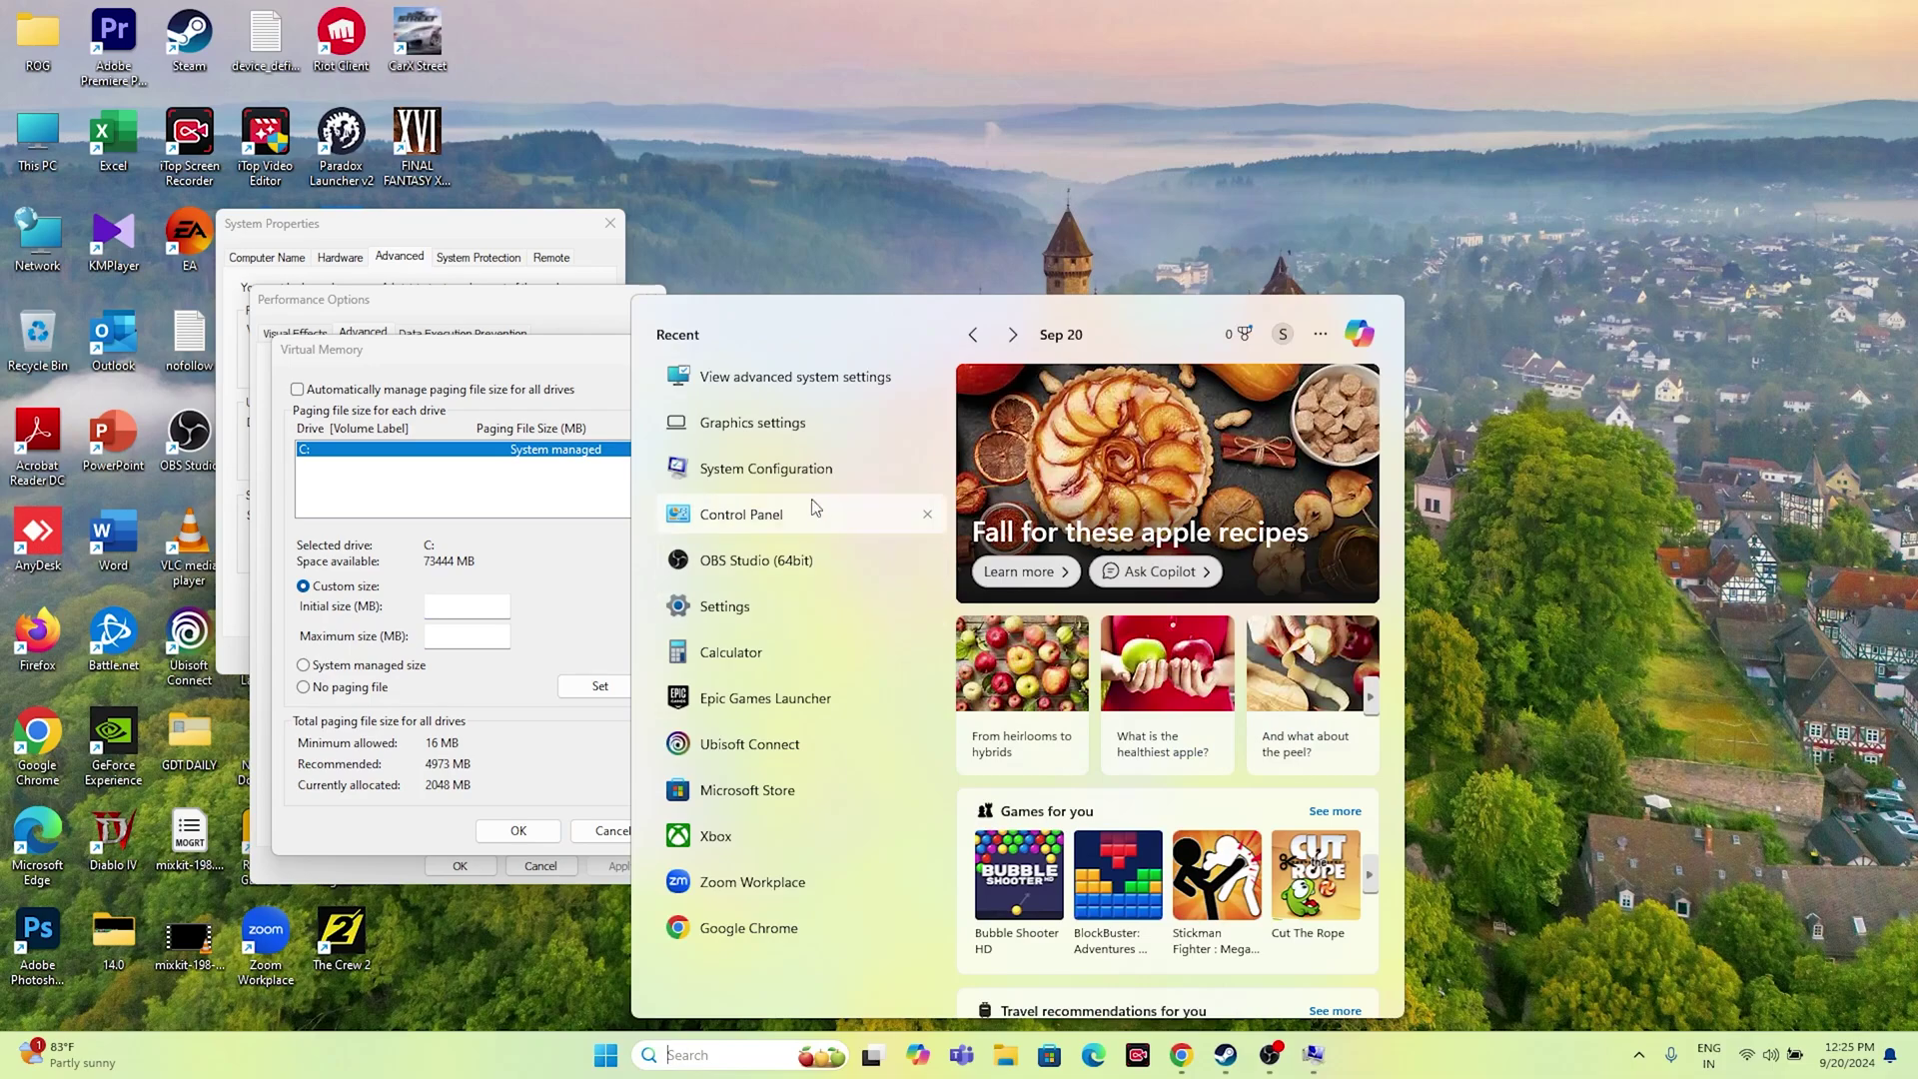
click(899, 654)
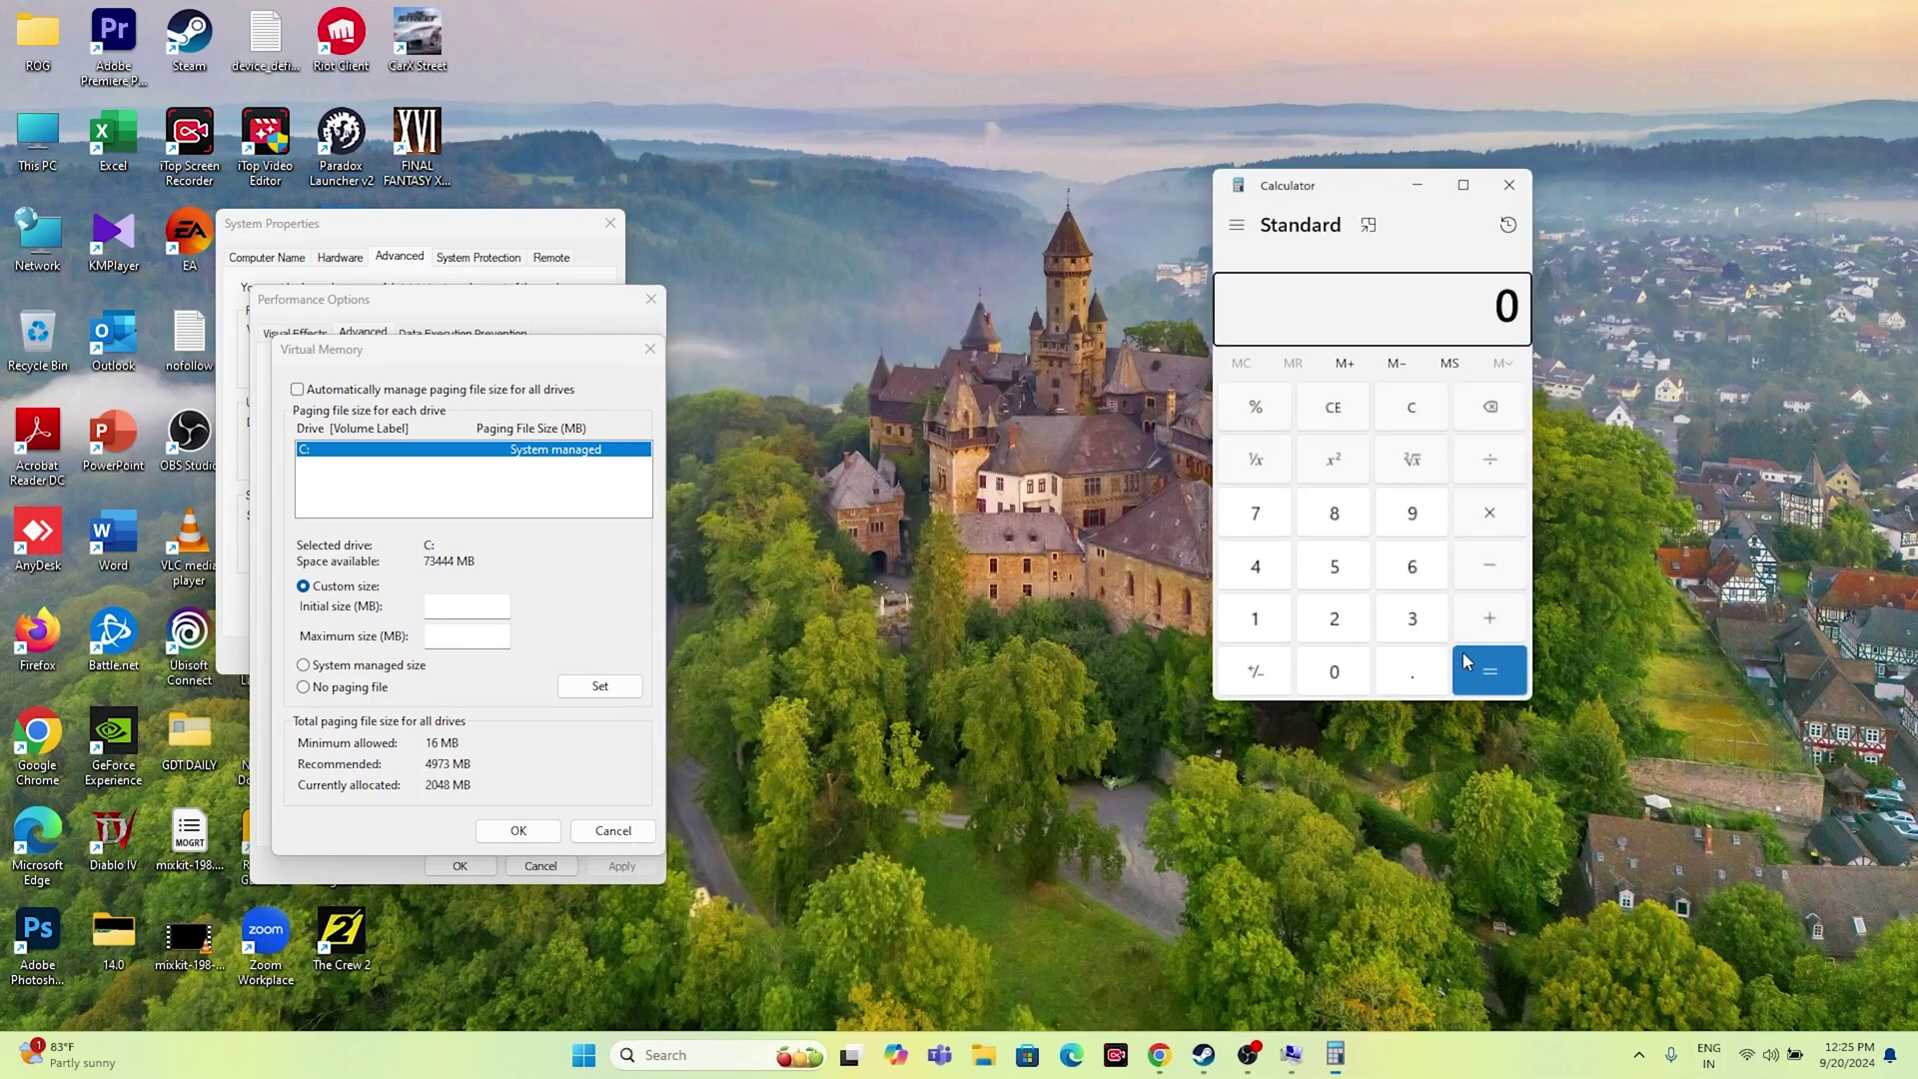
click(506, 613)
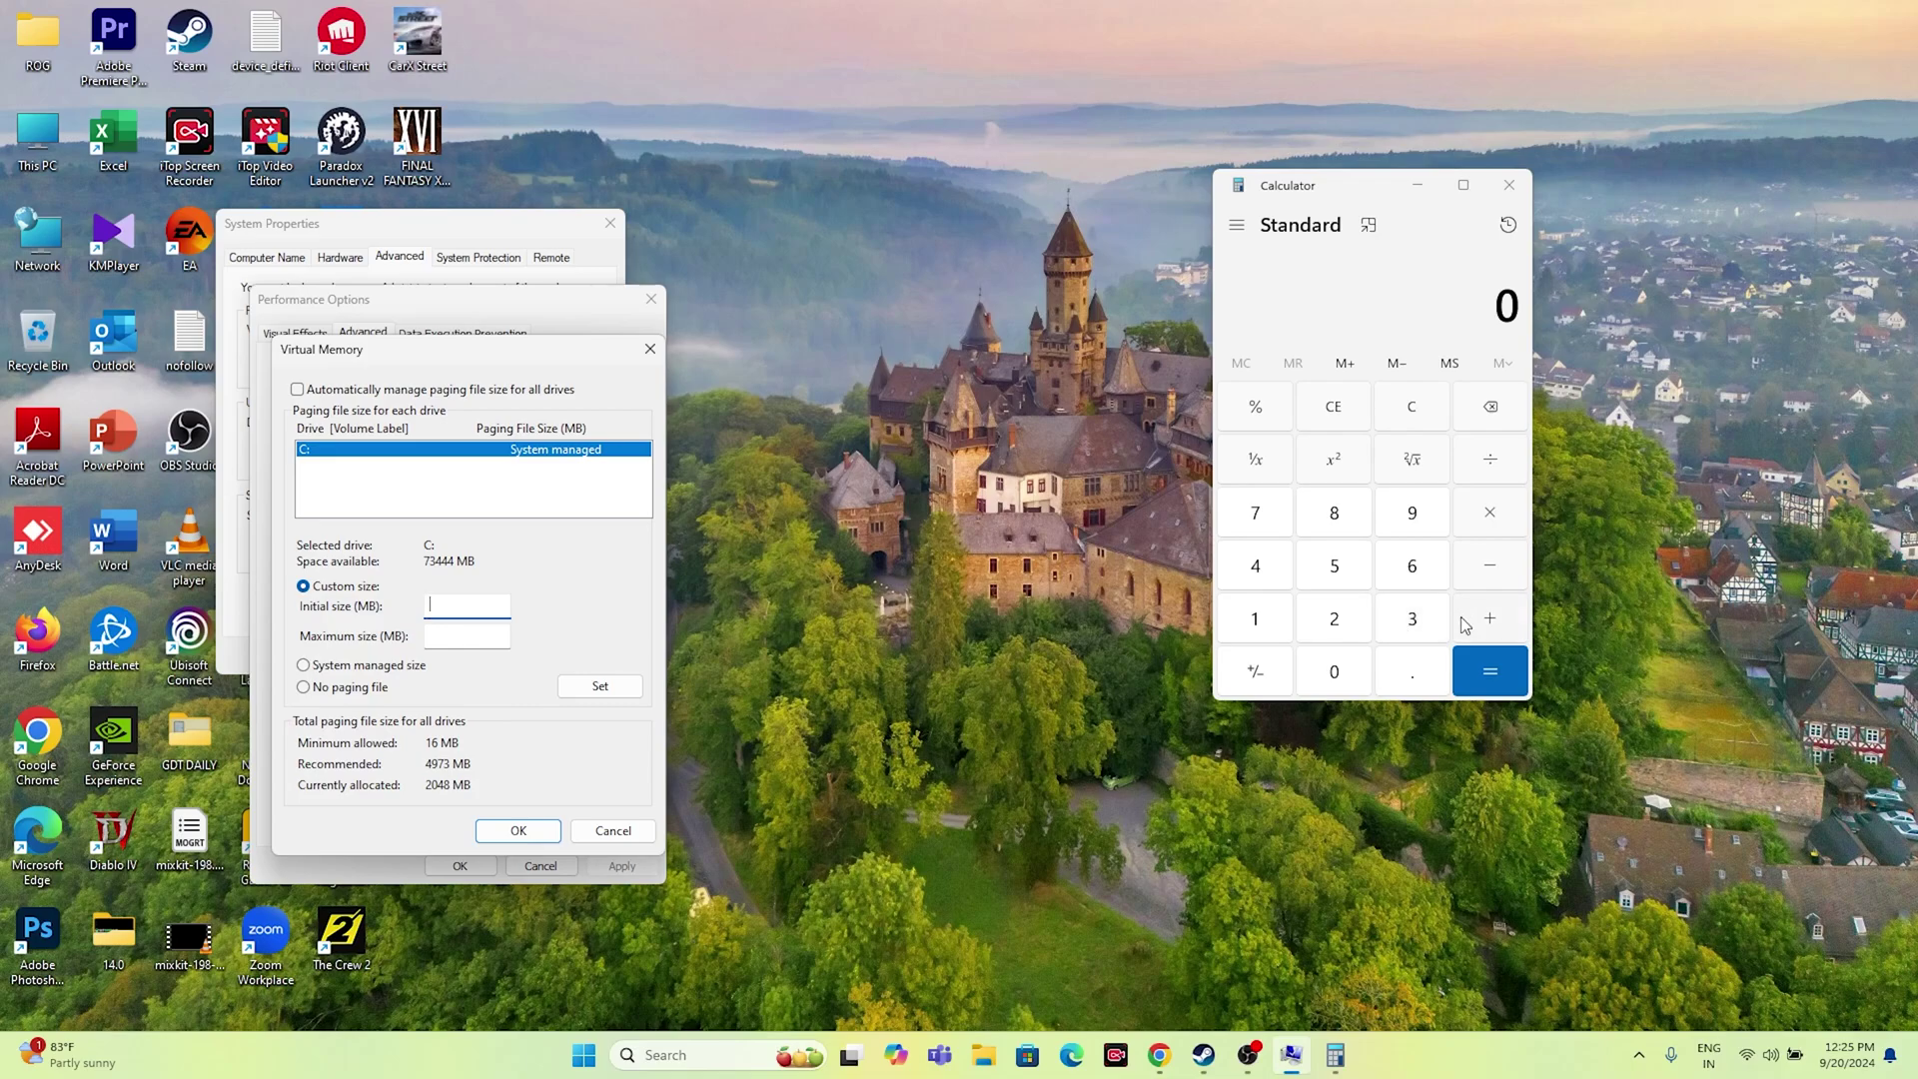
Calculate 32 × 1024 in Calculator
click(1412, 618)
click(1336, 619)
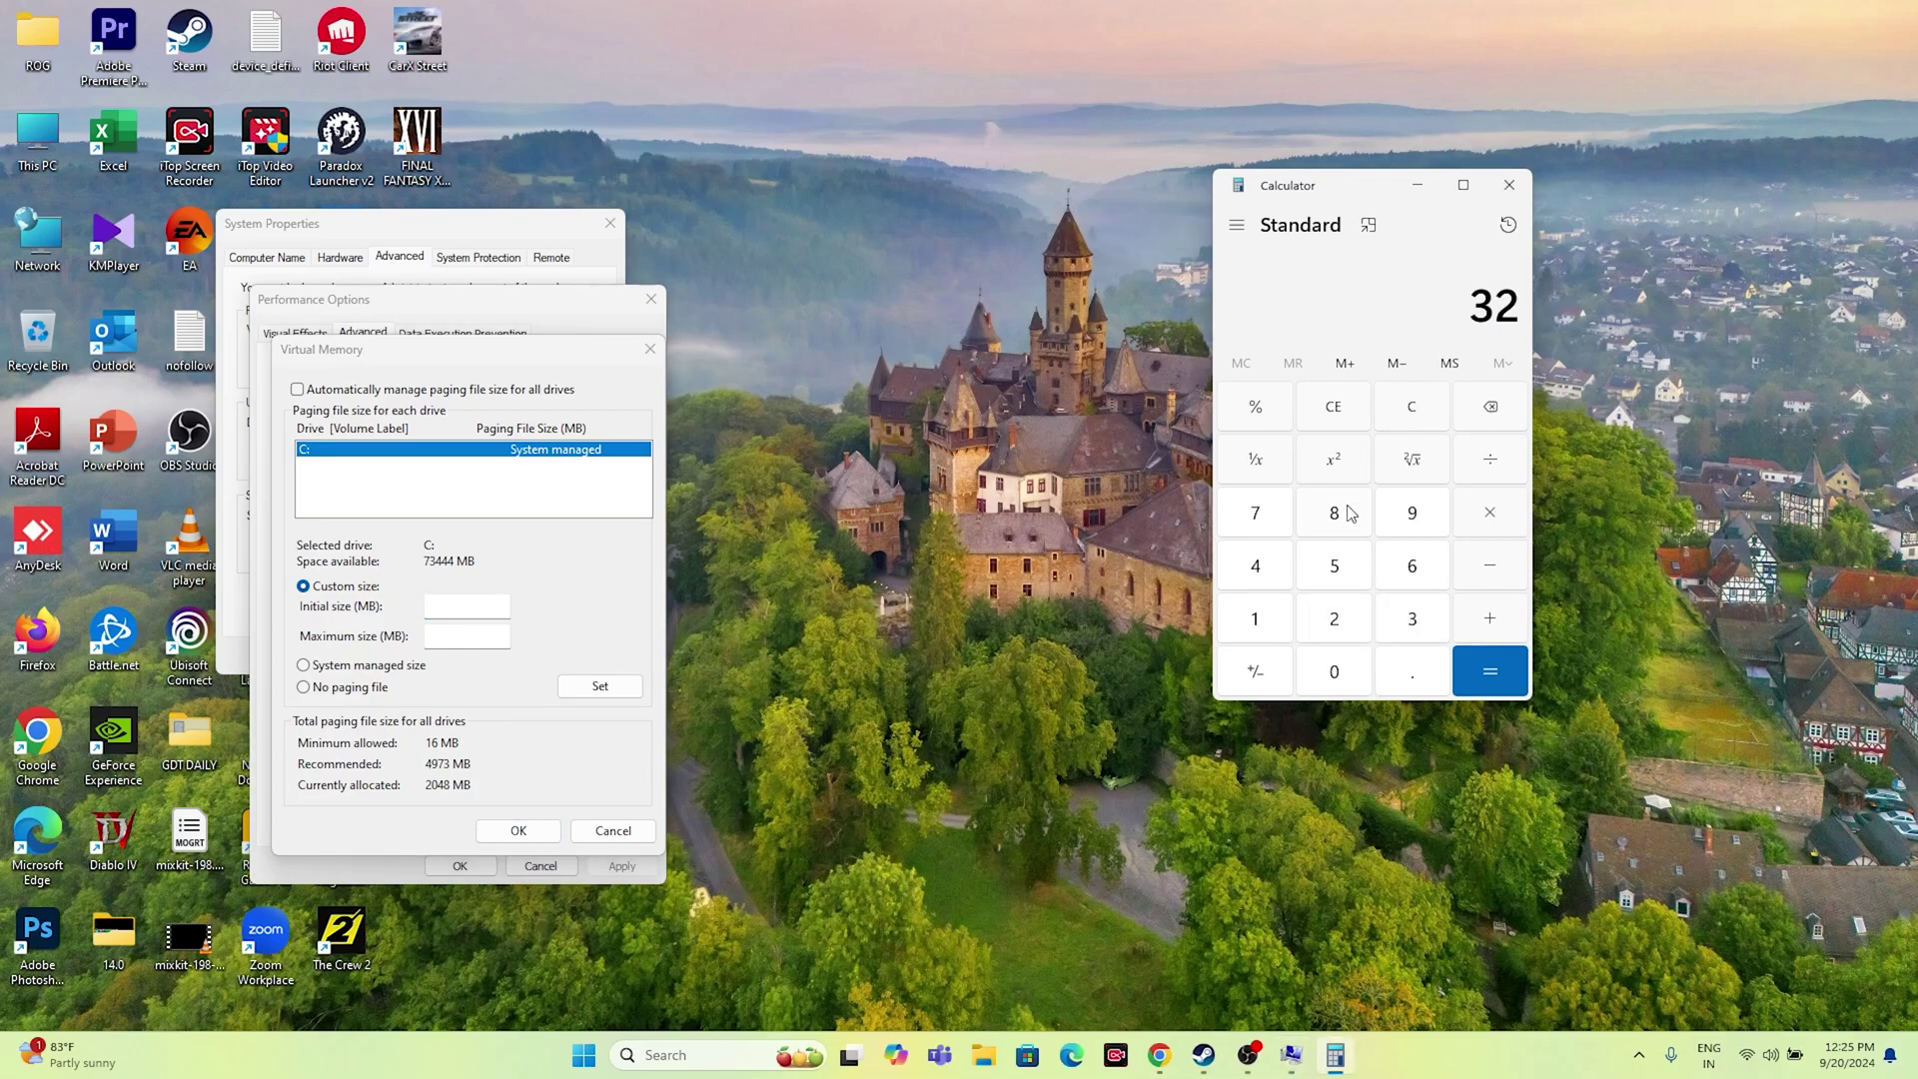
click(1489, 512)
click(1255, 618)
click(1338, 671)
click(1338, 620)
click(1278, 577)
click(1489, 671)
Multiply the calculated value by 1.5 and copy the result, 49,152, into the paging file's initial size in MB
click(1489, 518)
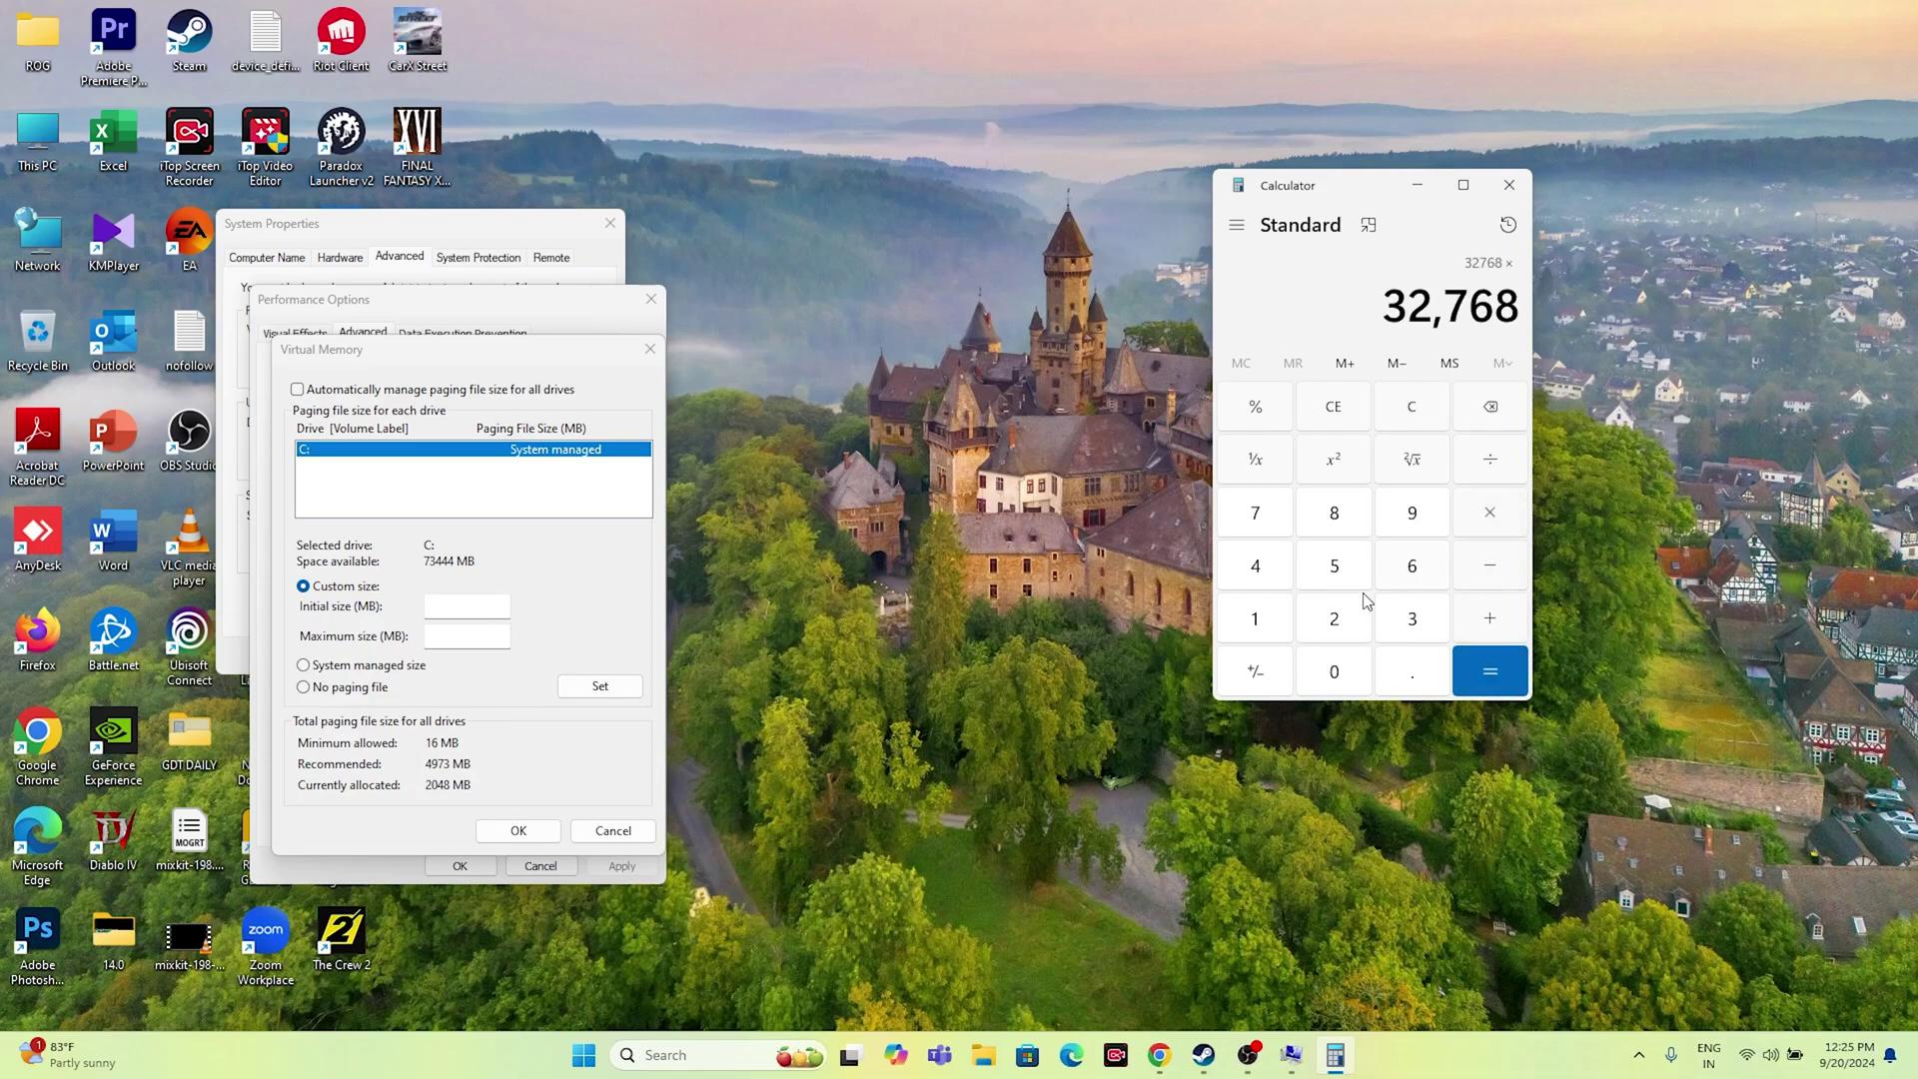
click(1277, 620)
click(1411, 671)
click(1334, 565)
click(1489, 671)
drag(1390, 306, 1458, 310)
right_click(1508, 308)
click(1558, 327)
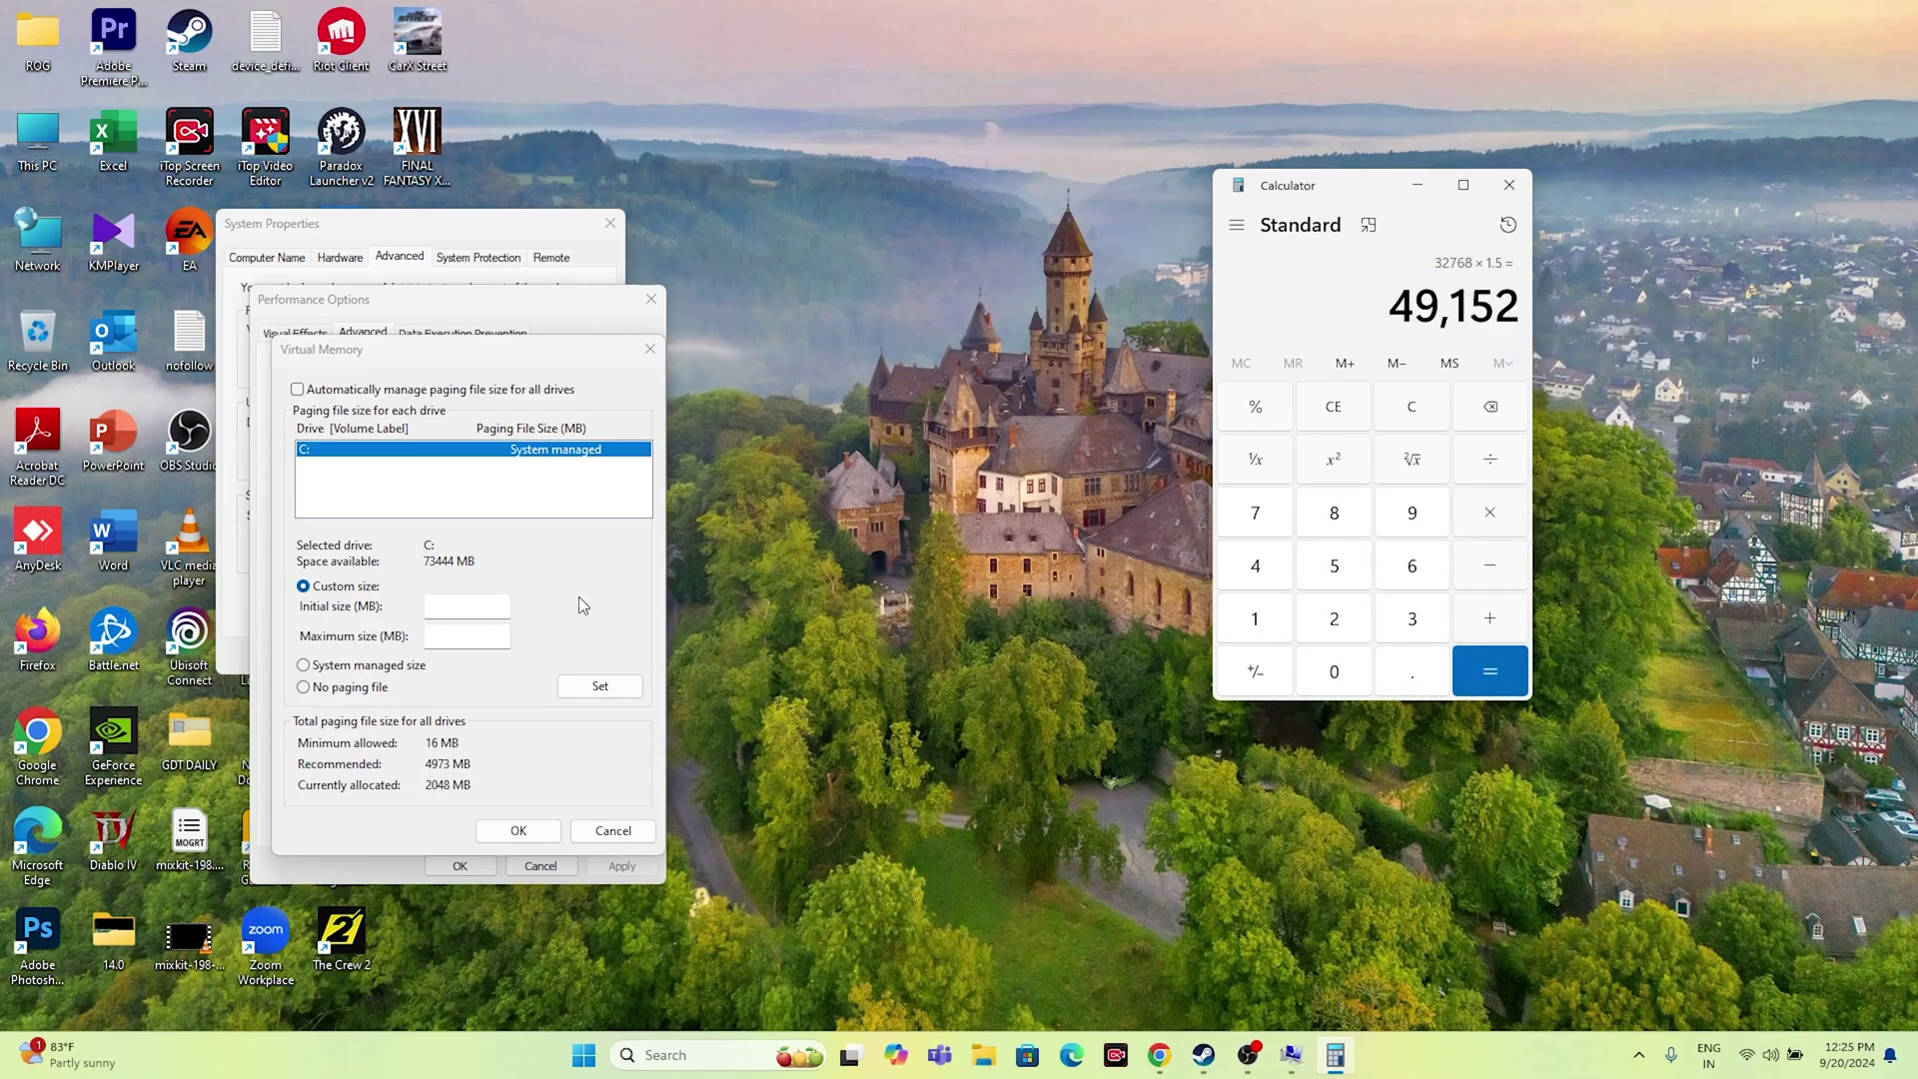
click(473, 611)
right_click(474, 612)
click(478, 667)
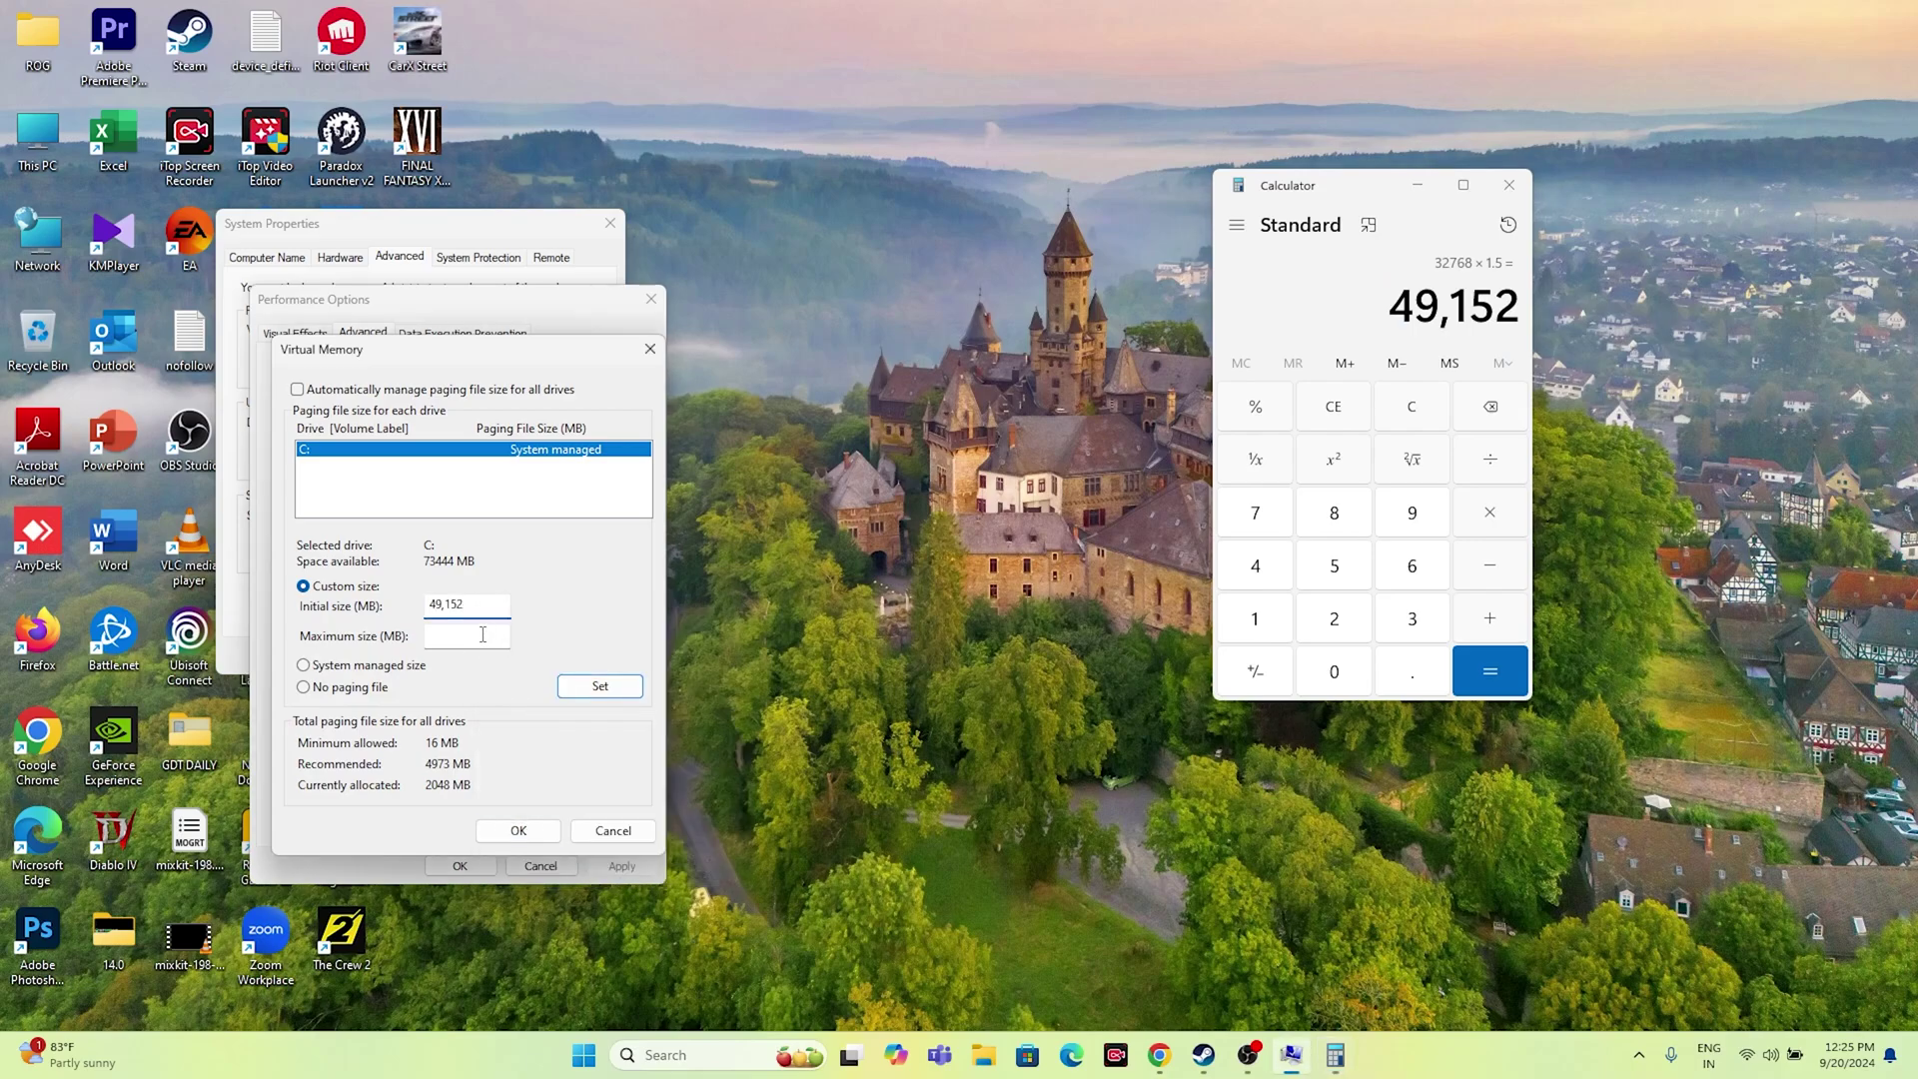
Clear the calculator and compute 32 × 1024 again for the maximum paging file size
click(1333, 418)
click(1424, 637)
click(1333, 618)
click(1466, 527)
click(1254, 618)
click(1333, 671)
click(1316, 627)
click(1273, 570)
click(1486, 667)
Multiply the recalculated value by 3 and copy the result, 98,304, into the paging file's maximum size in MB
click(1512, 507)
click(1432, 618)
click(1458, 650)
drag(1386, 302, 1518, 309)
right_click(1513, 310)
click(1558, 328)
right_click(465, 639)
click(511, 727)
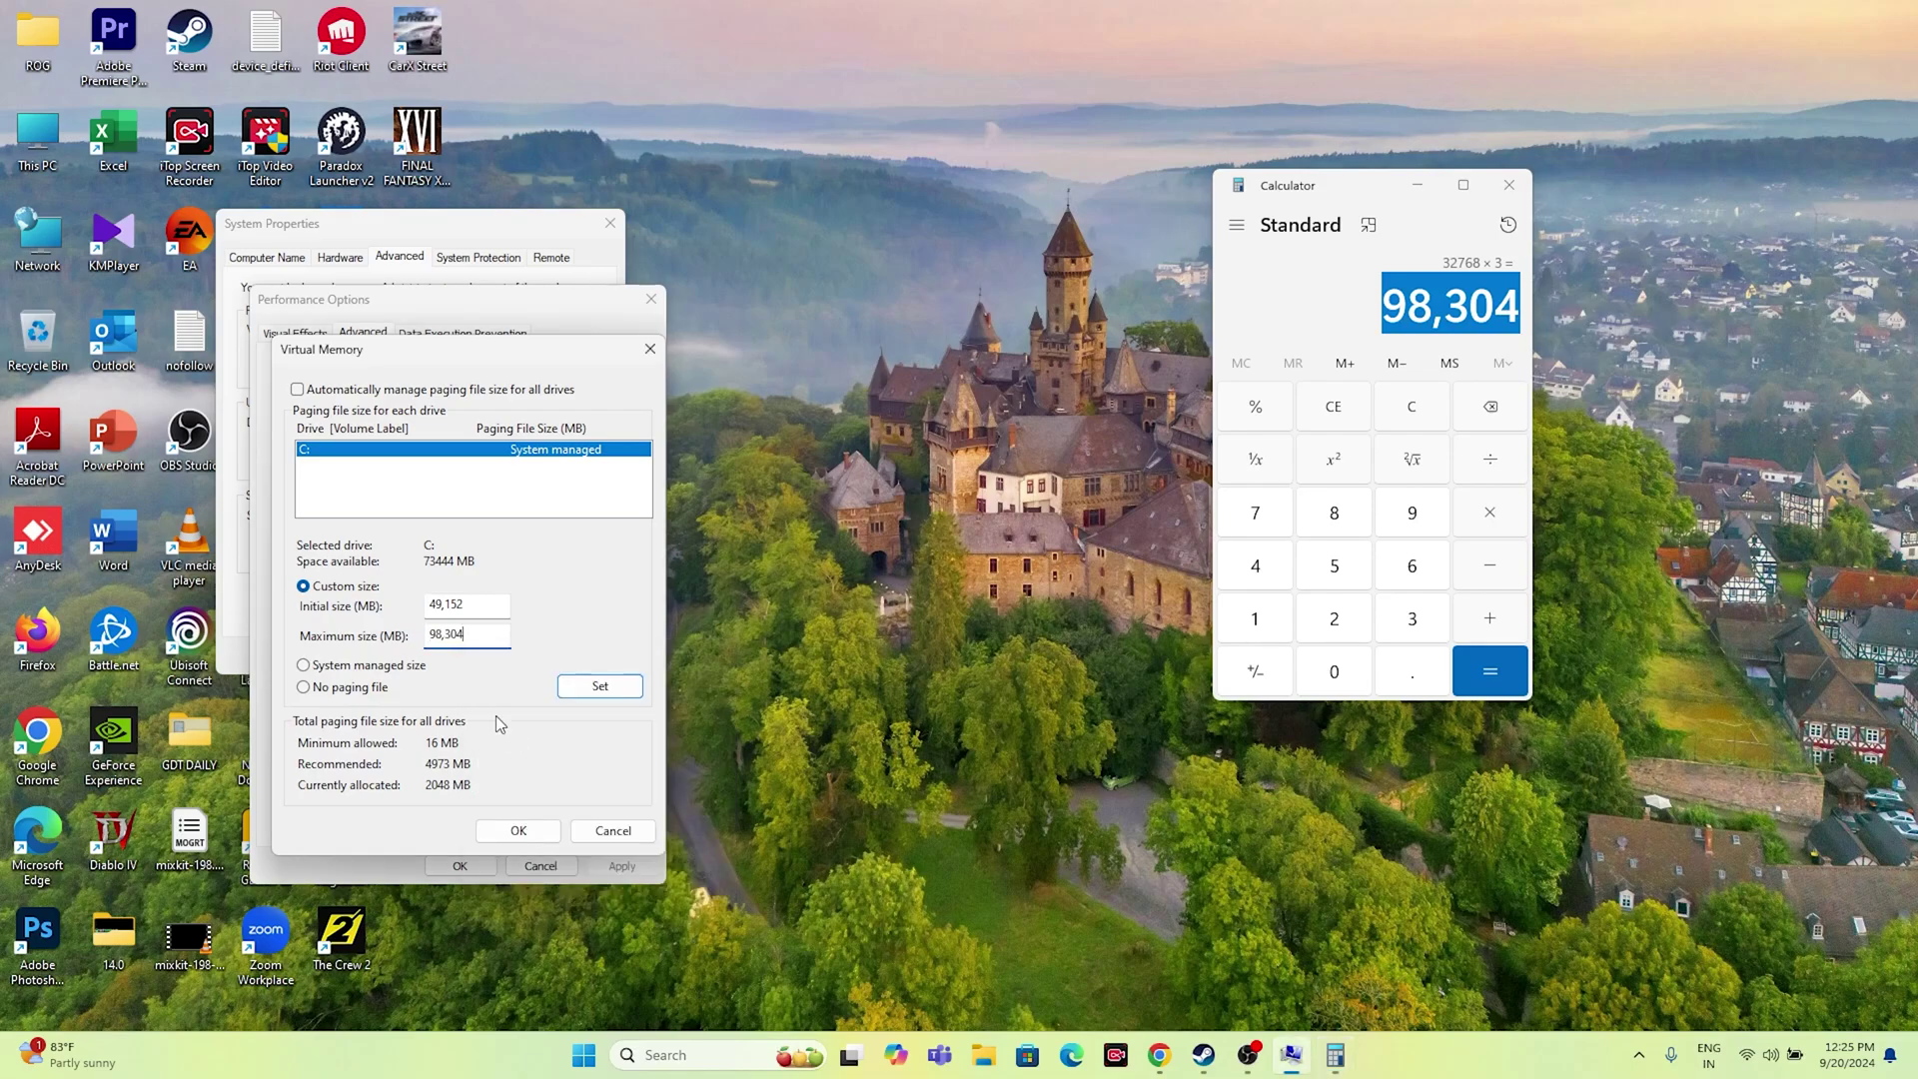
Confirm the Virtual Memory and Performance Options dialogs, then close System Properties and Calculator
click(521, 834)
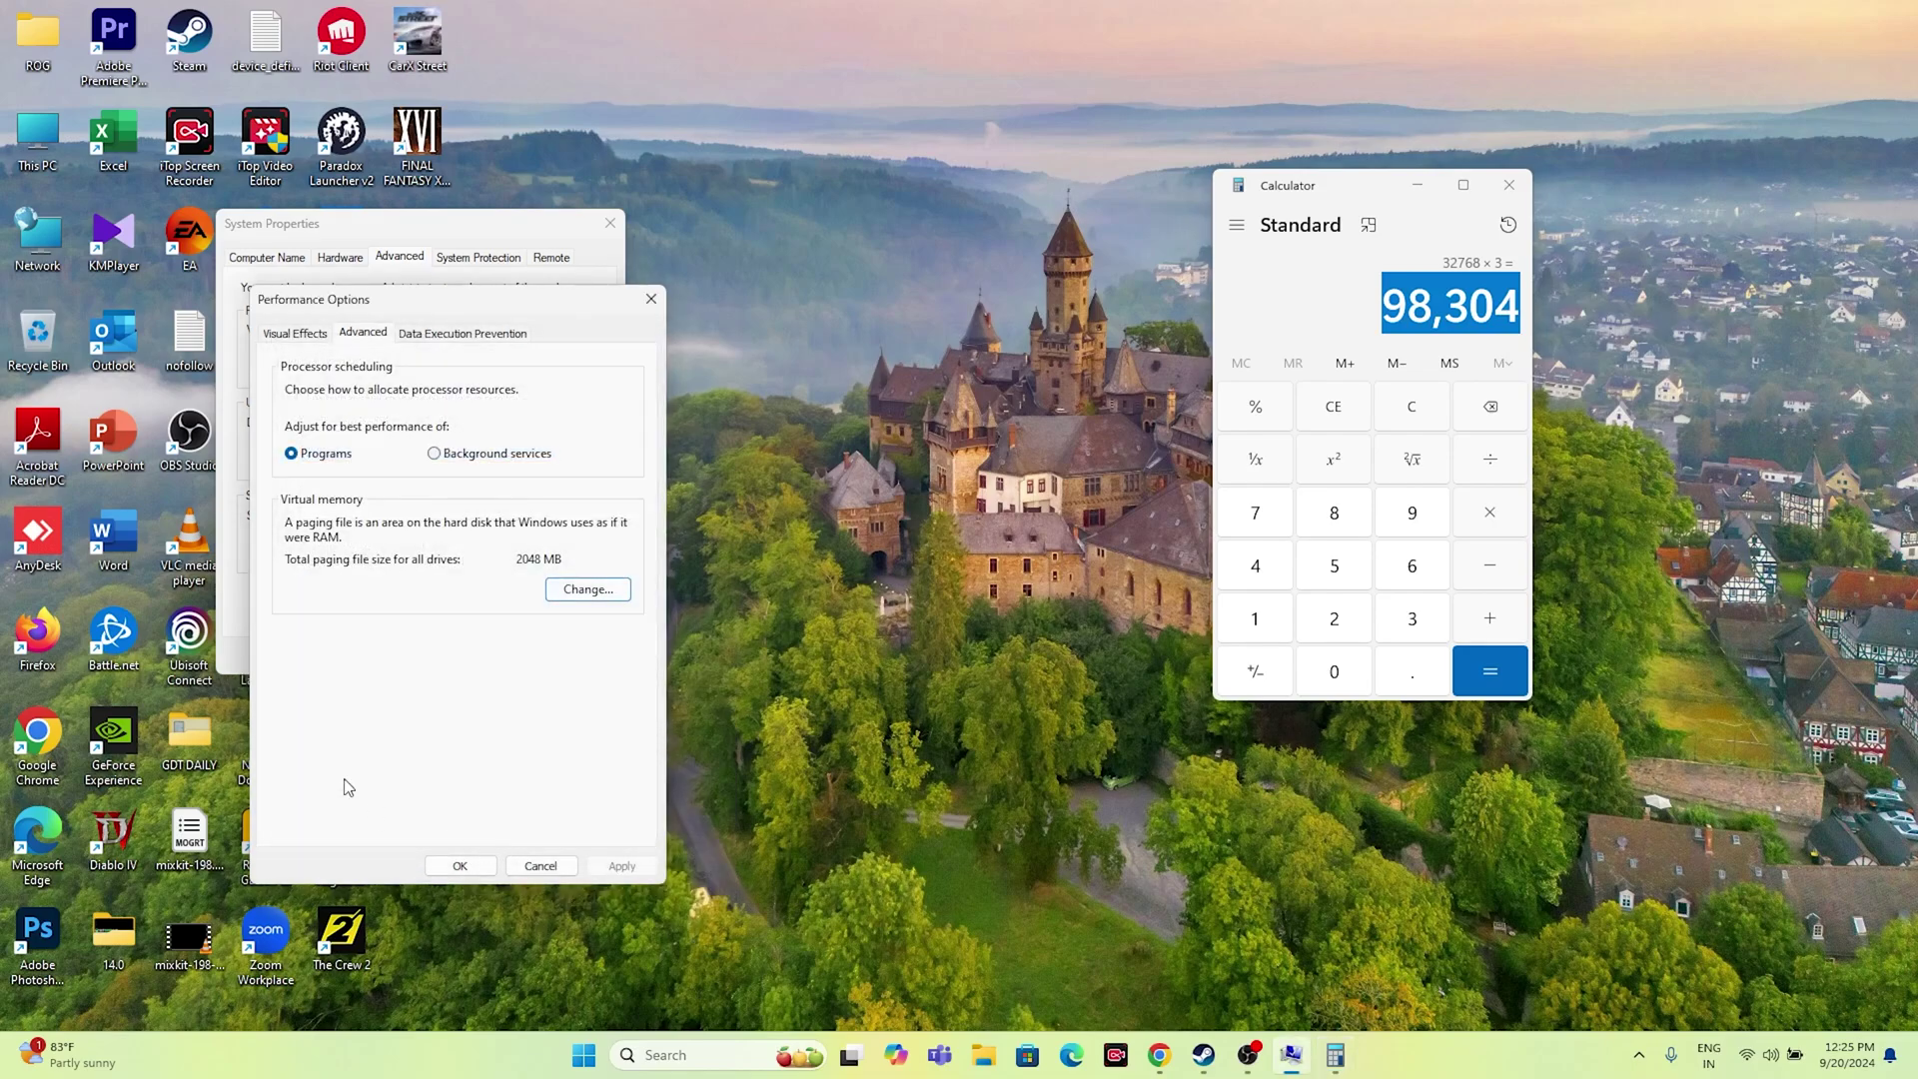
click(461, 865)
click(610, 223)
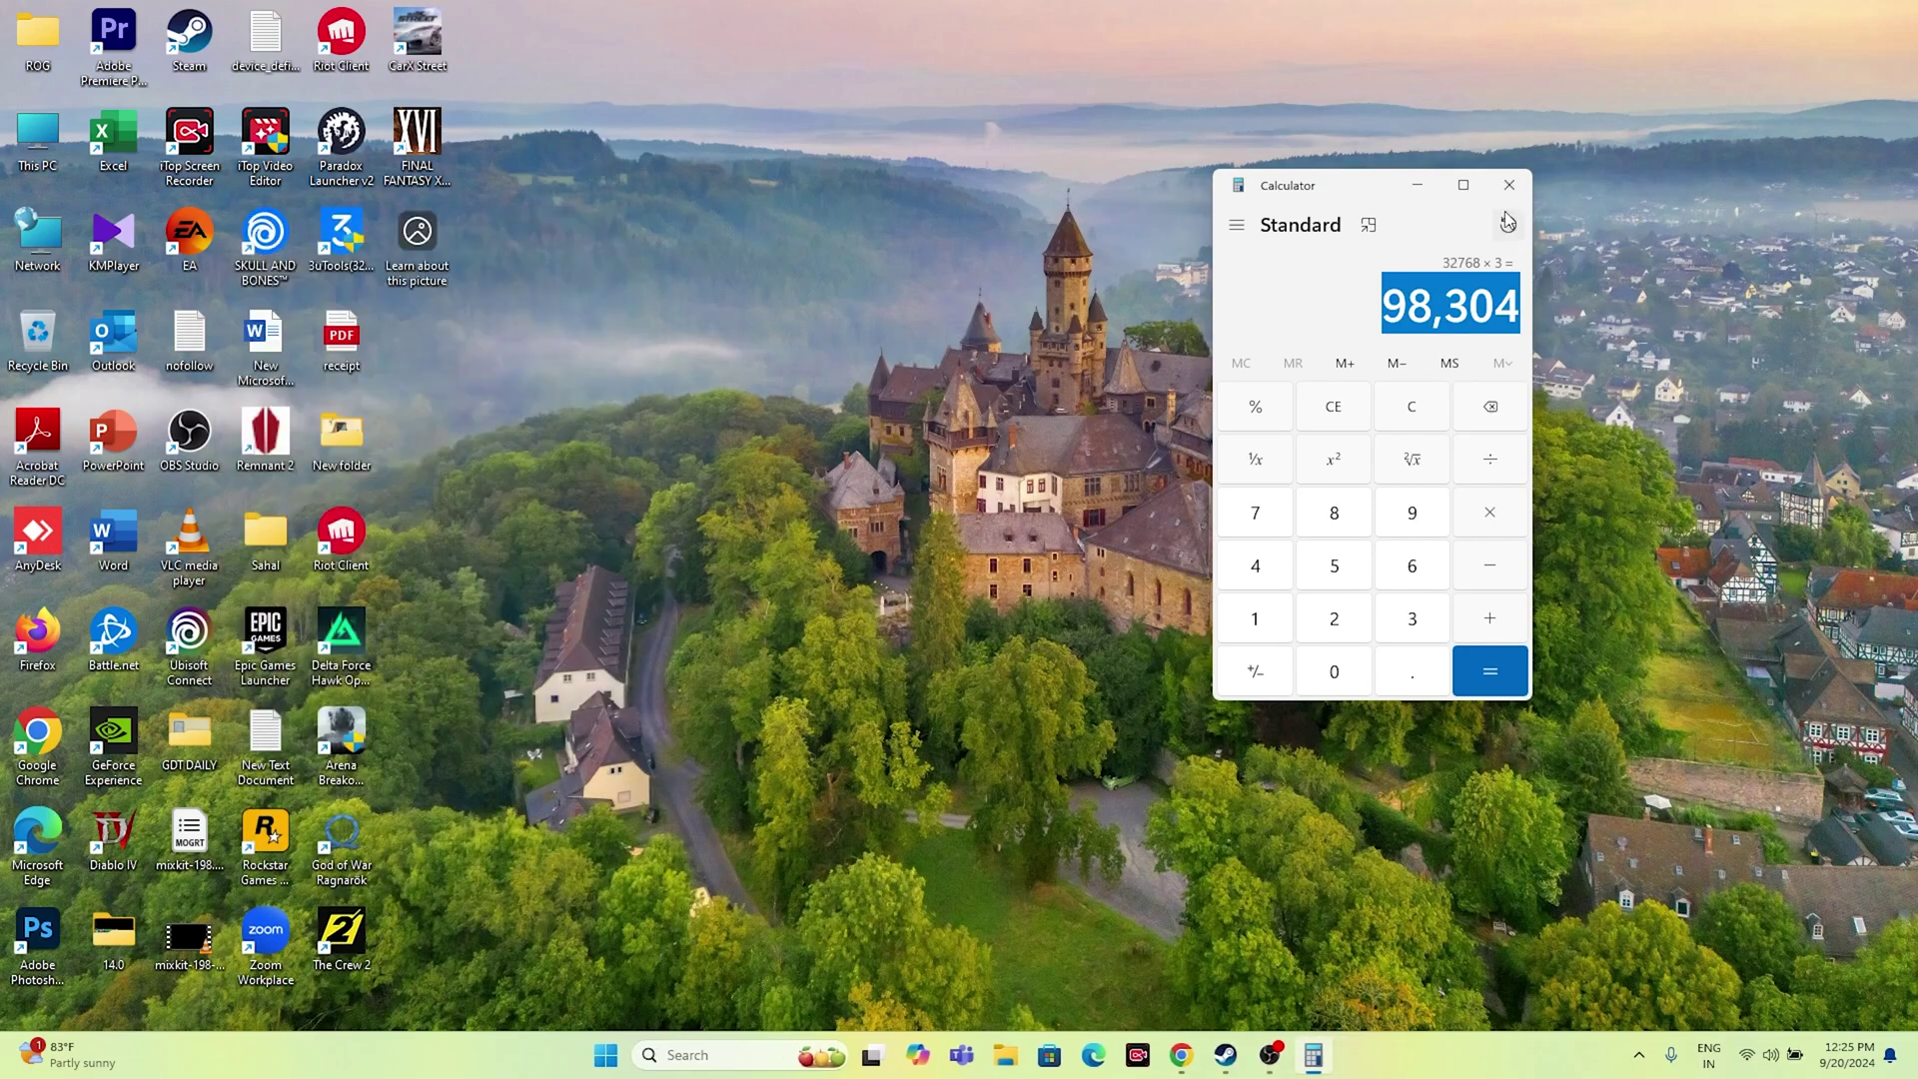
click(1508, 185)
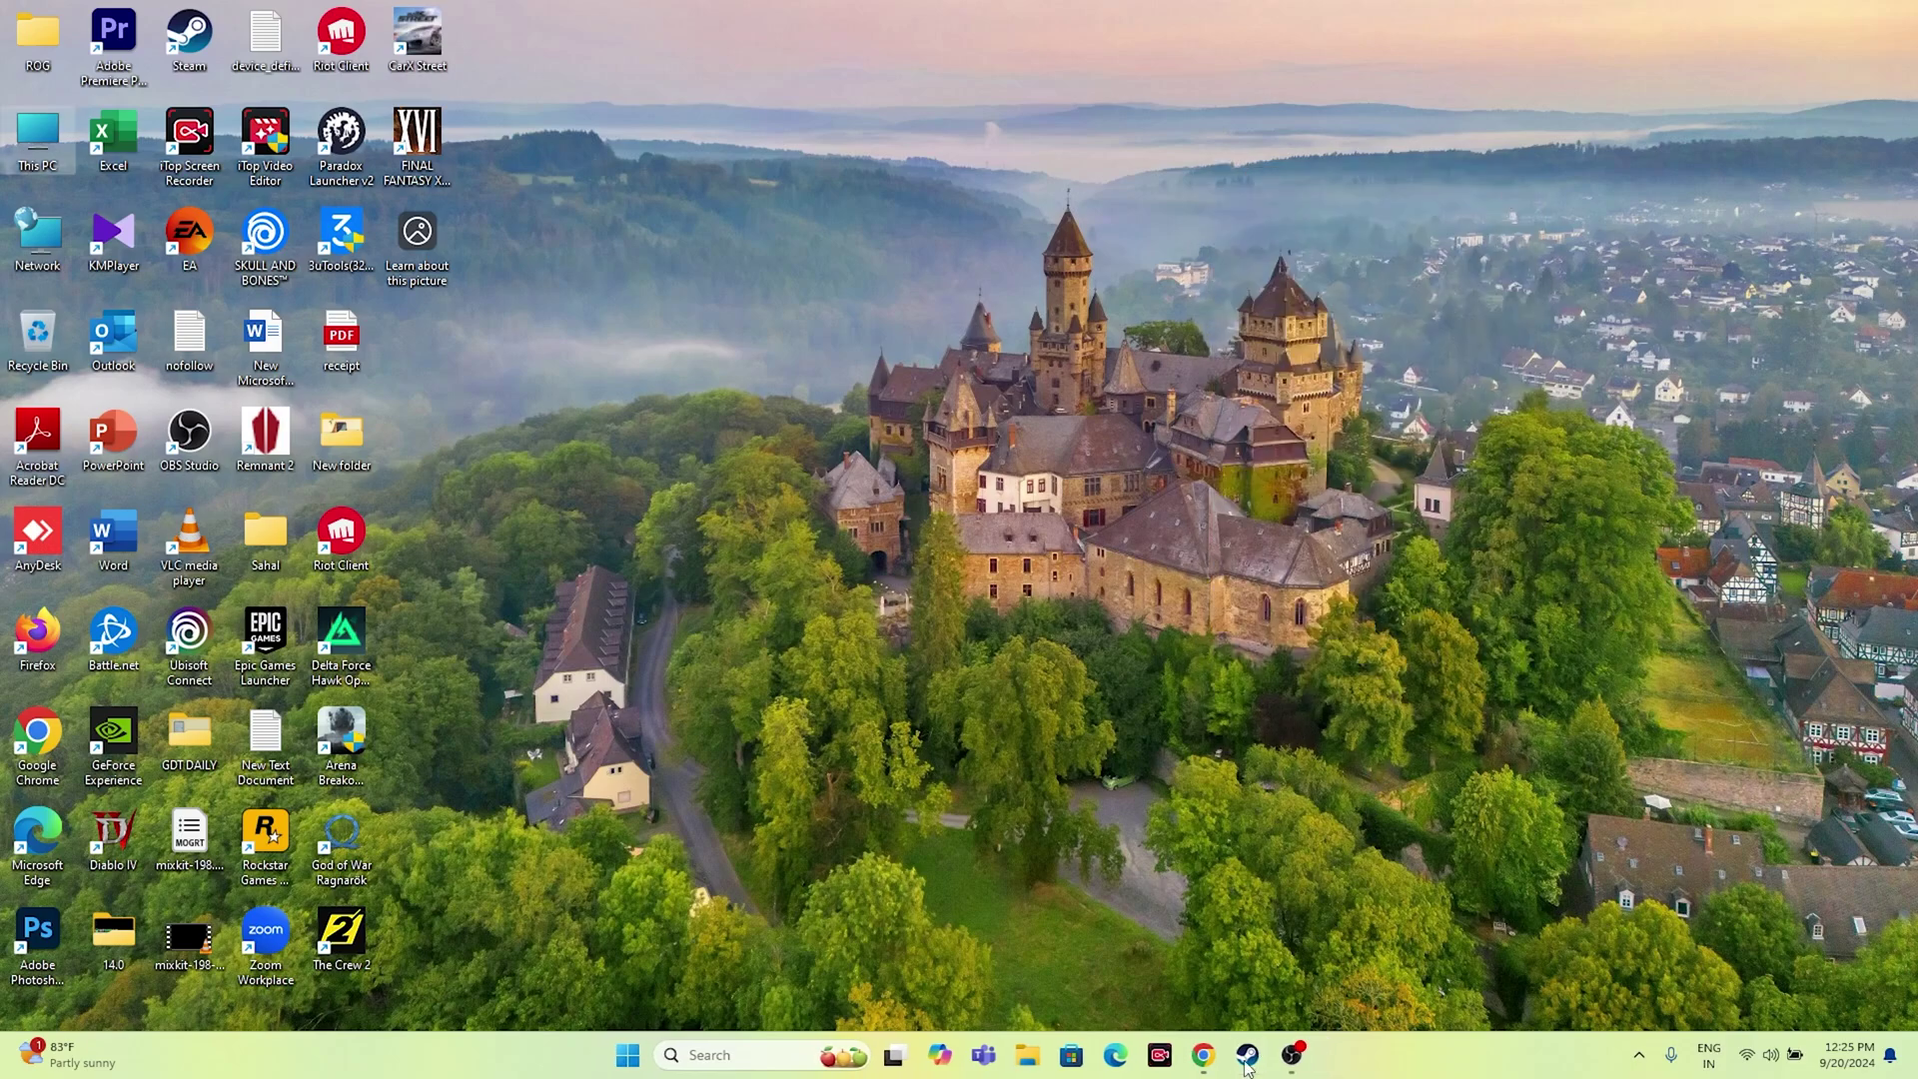
Minimize Steam and open the Windows Update page in Settings
click(1247, 1055)
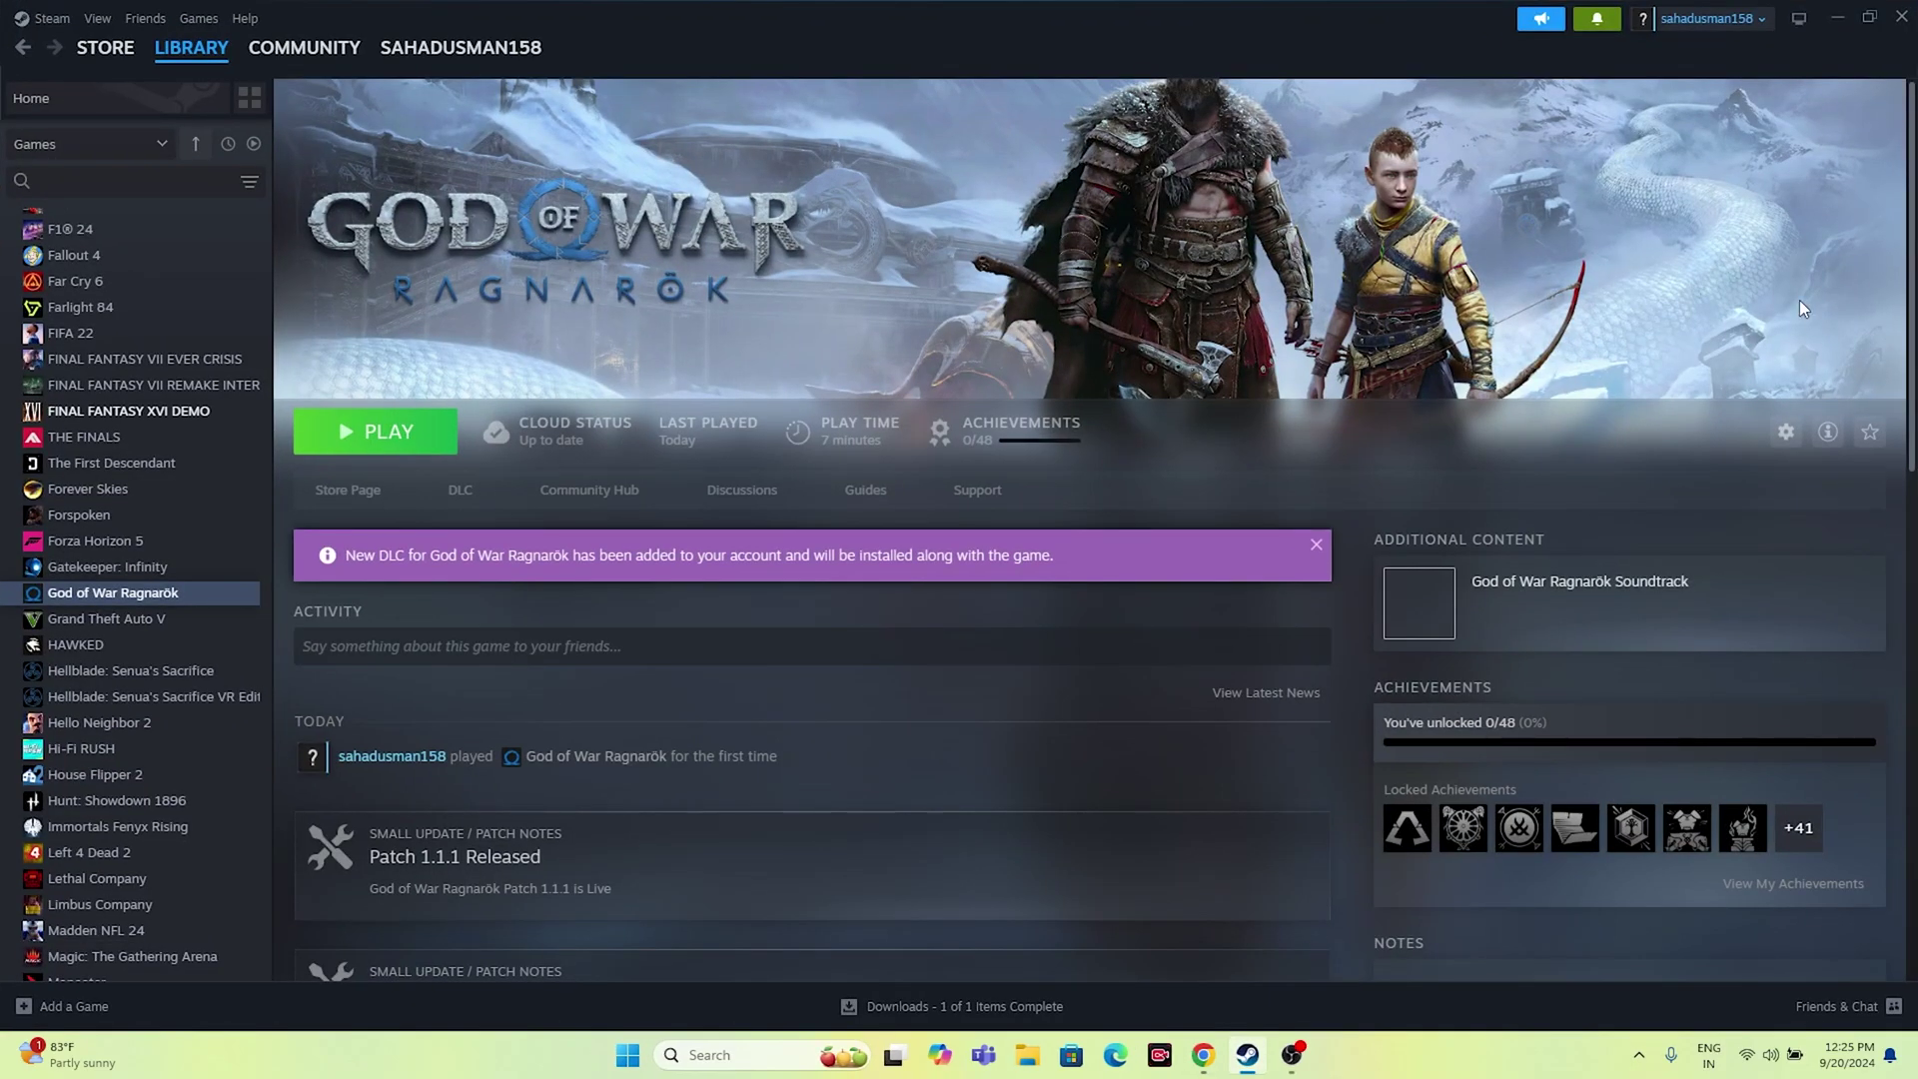
click(1837, 17)
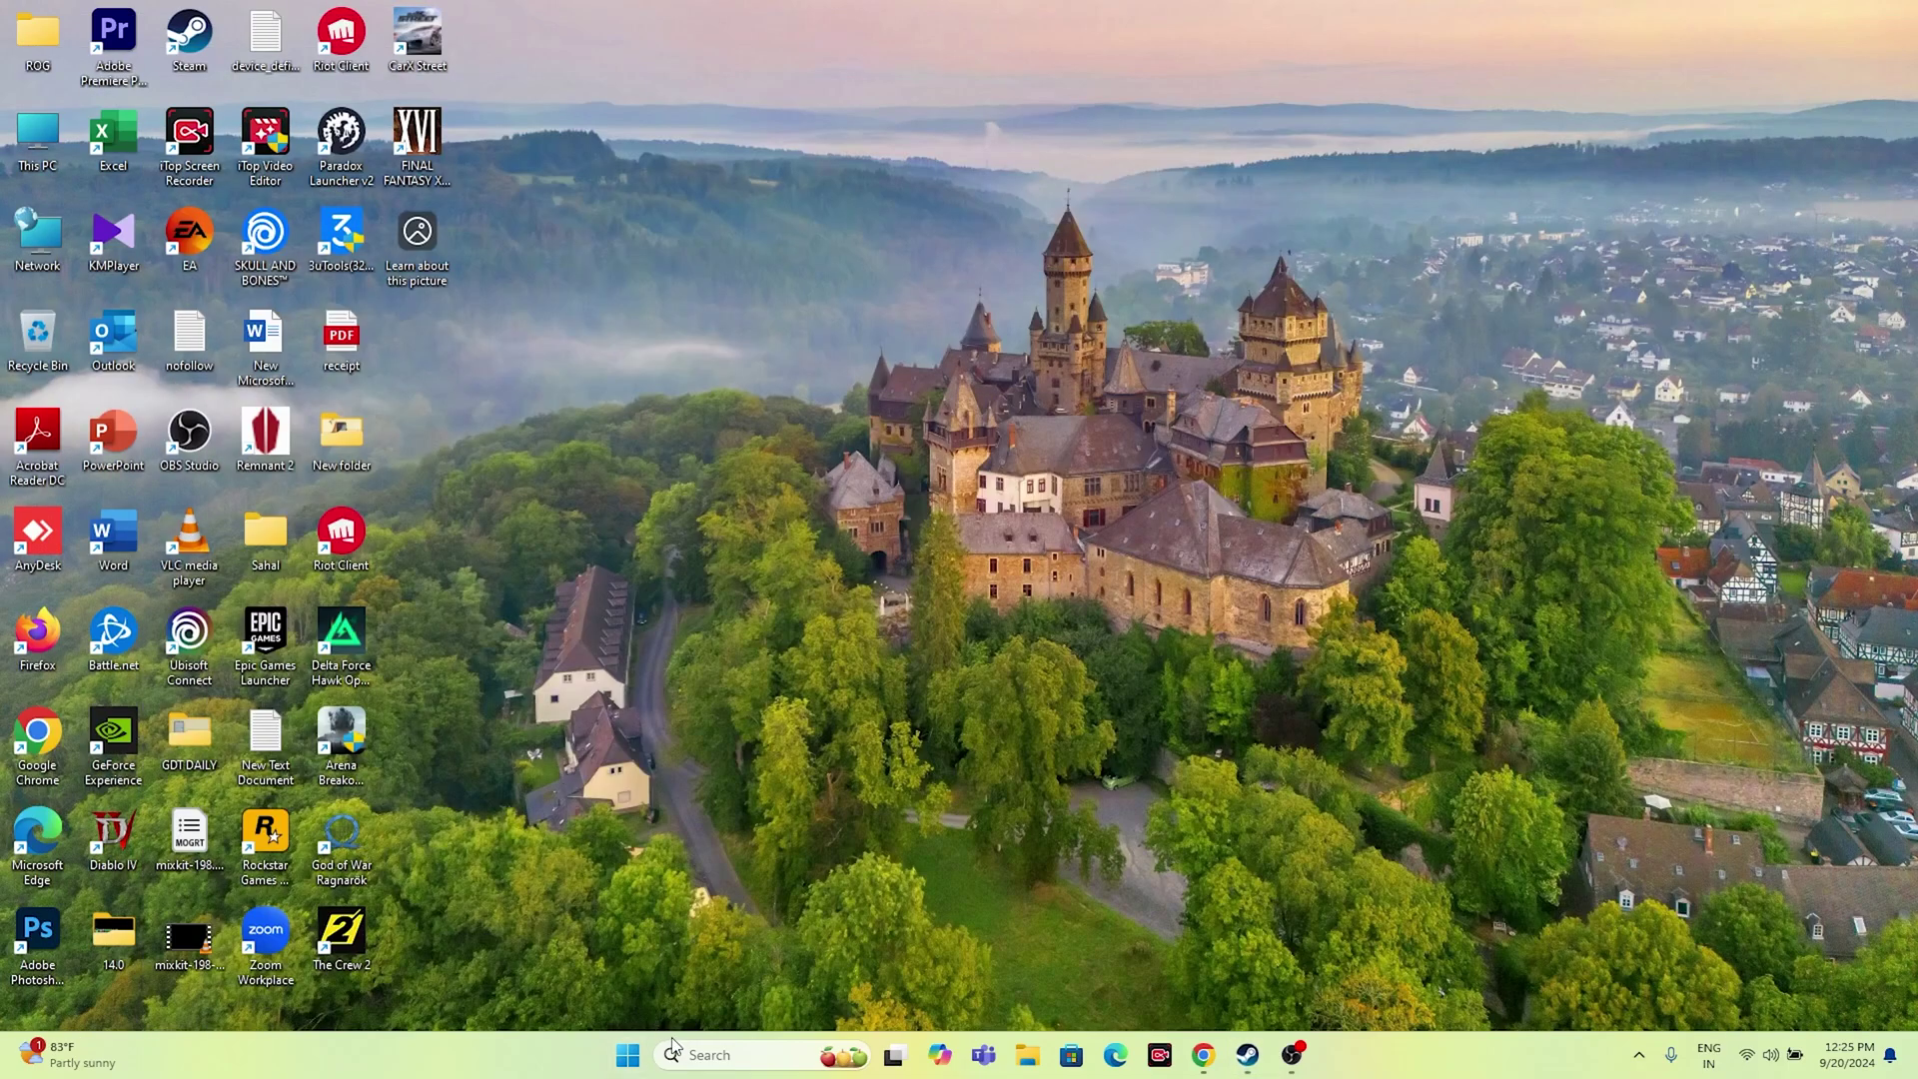
click(679, 1054)
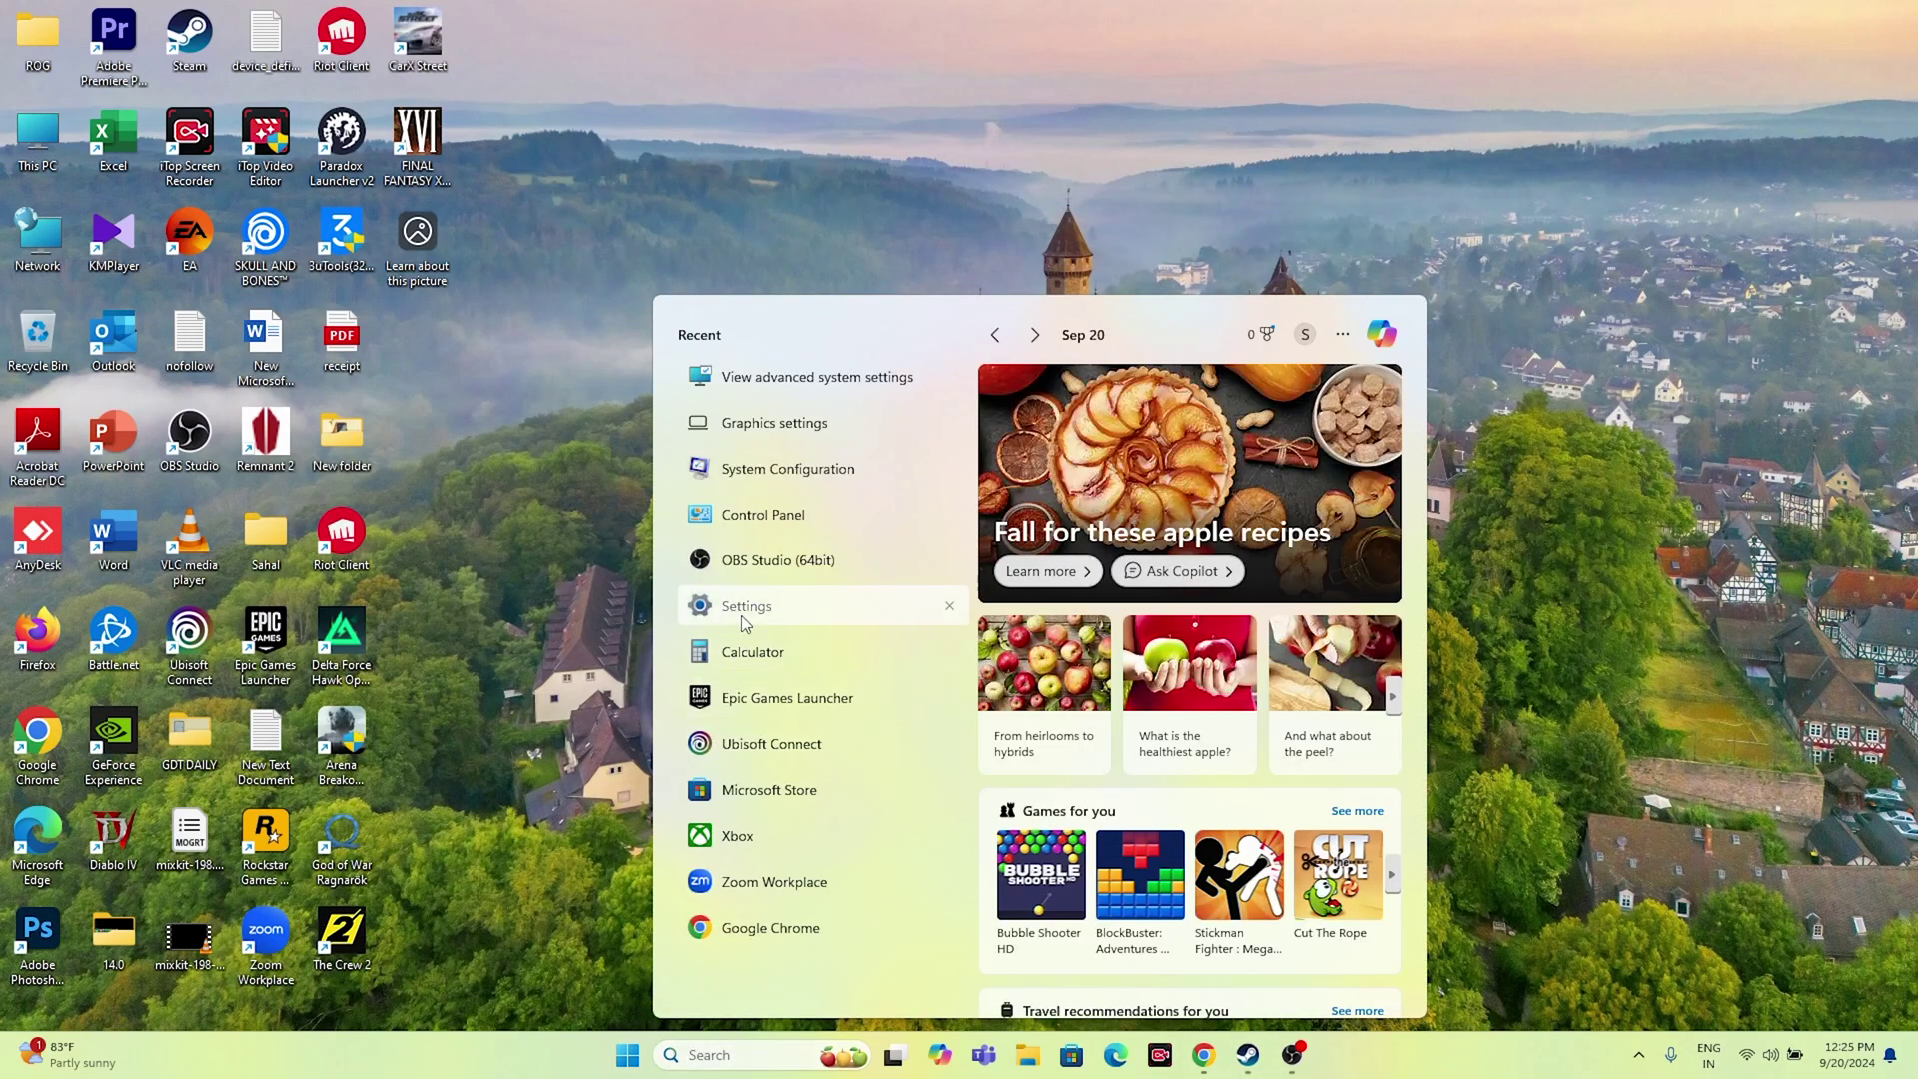
click(741, 611)
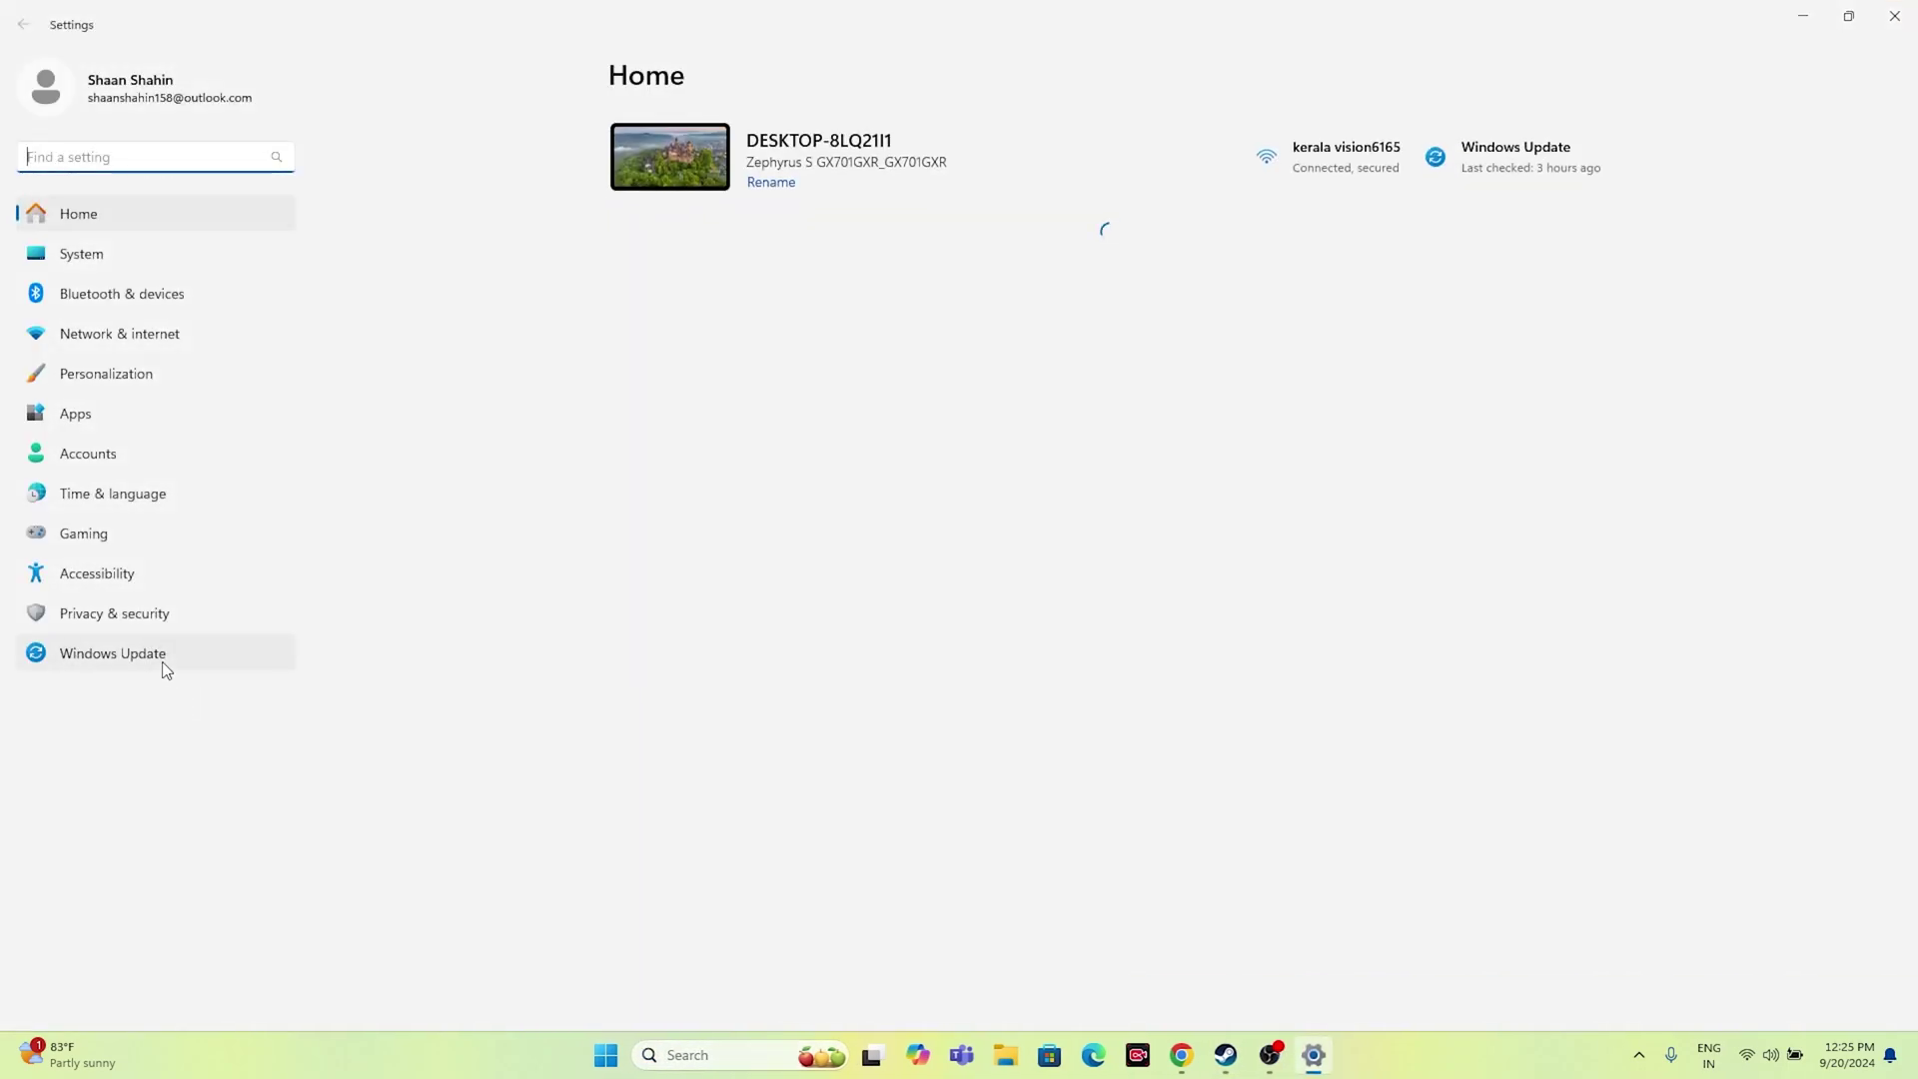
click(162, 661)
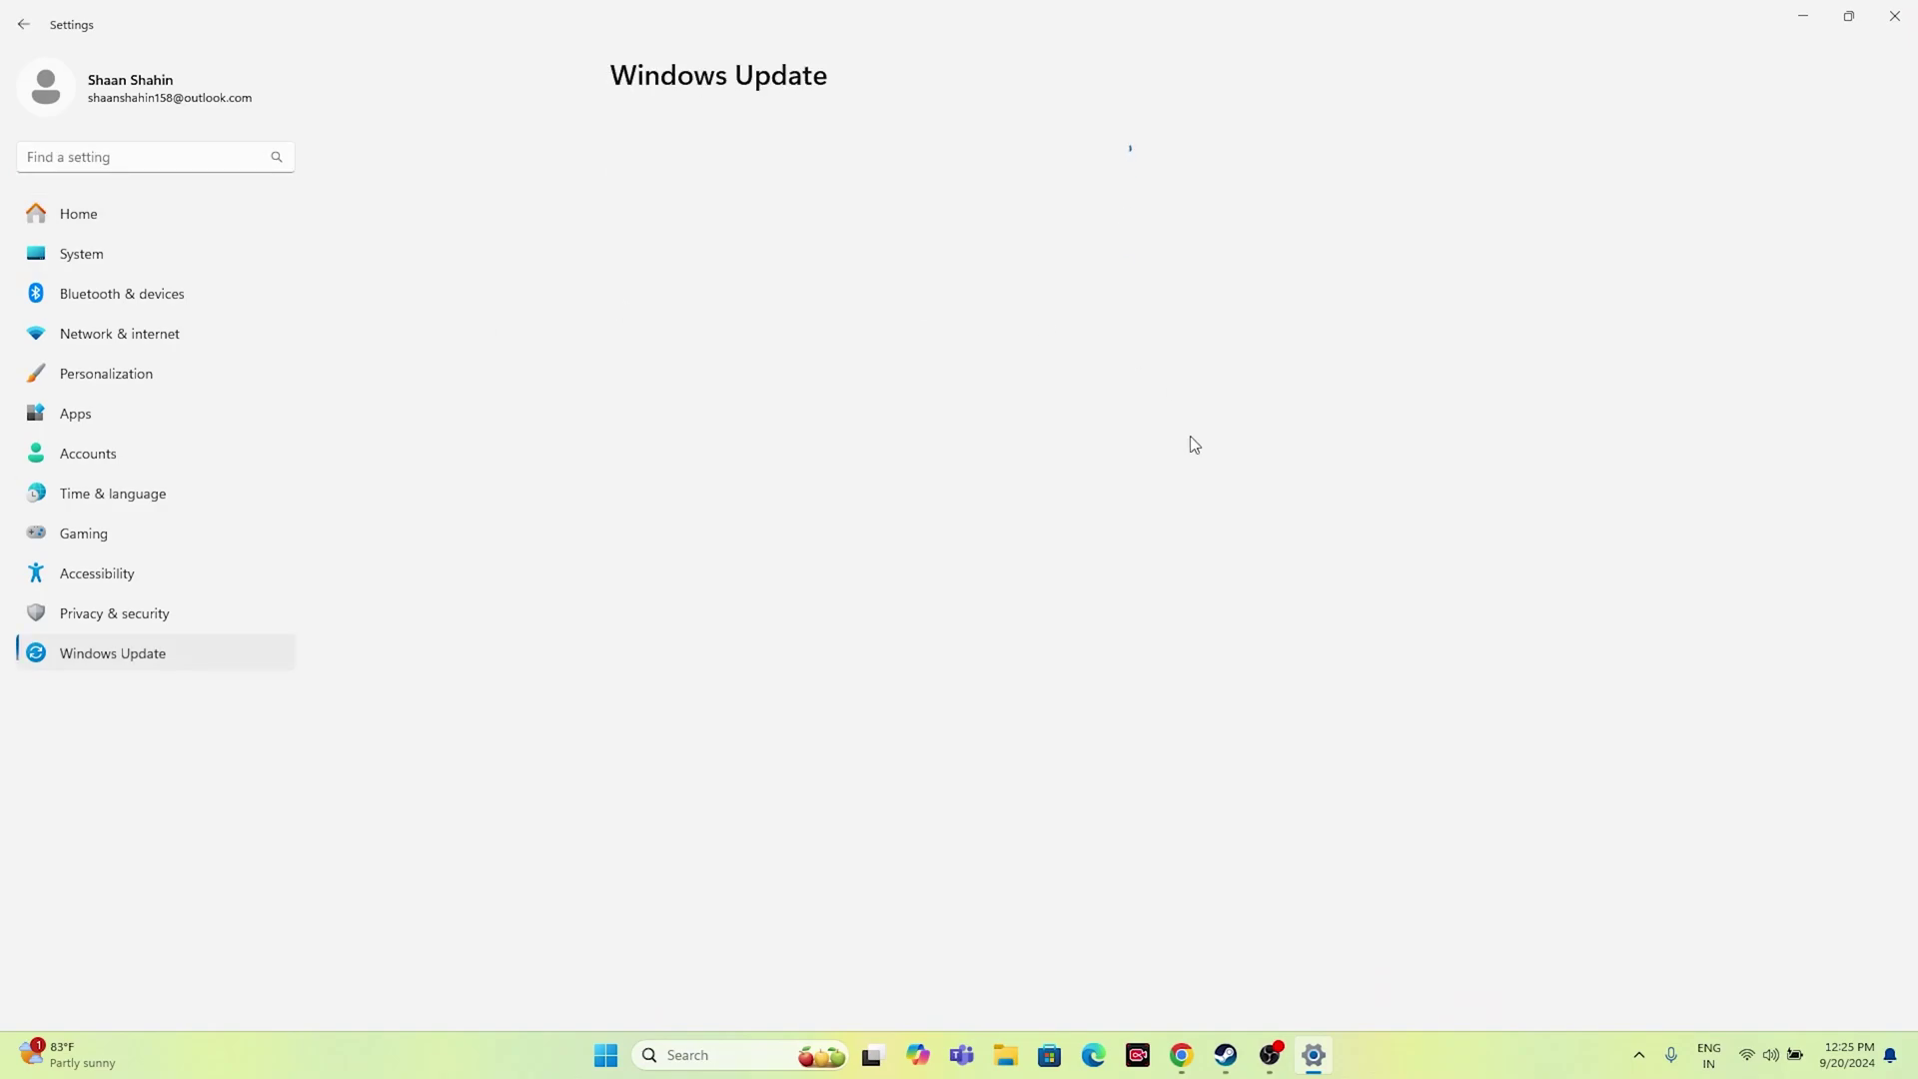